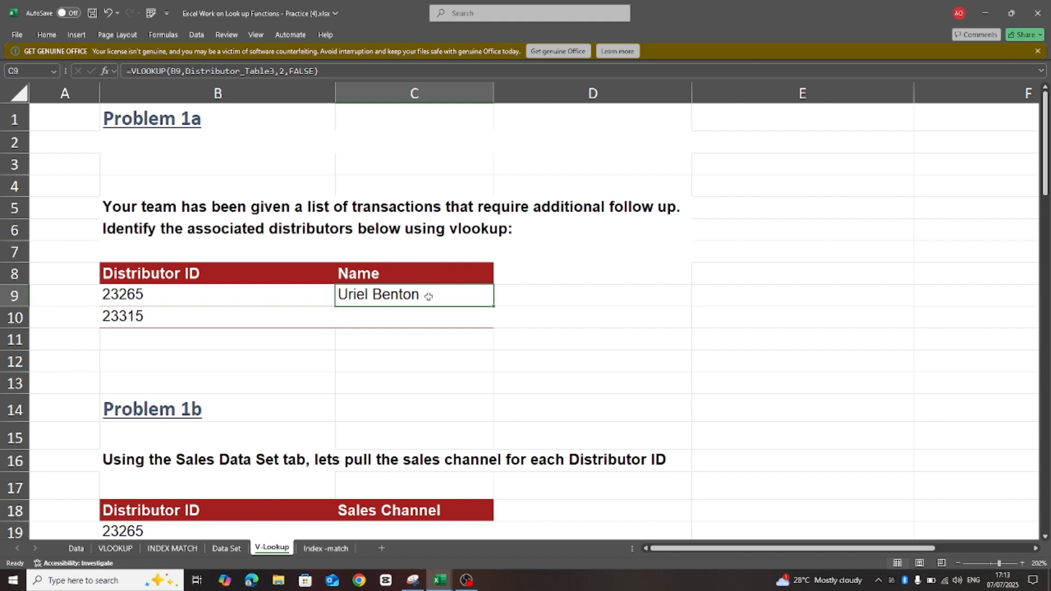
# Step: Clear the Name result in C9 and check the table name of the distributor data on the Data Set sheet
pyautogui.press('BackSpace')
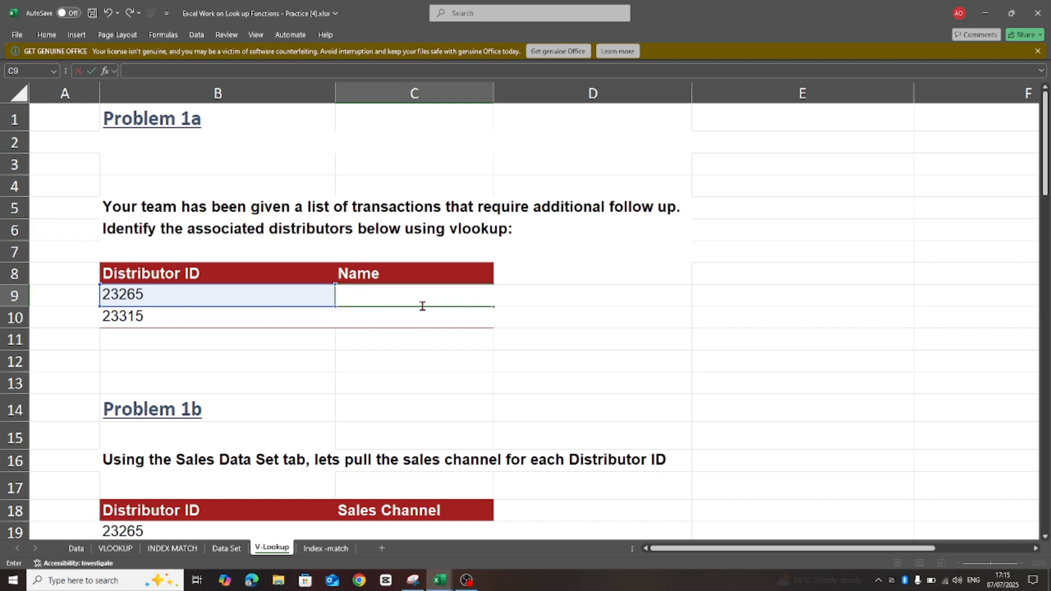
pyautogui.click(226, 548)
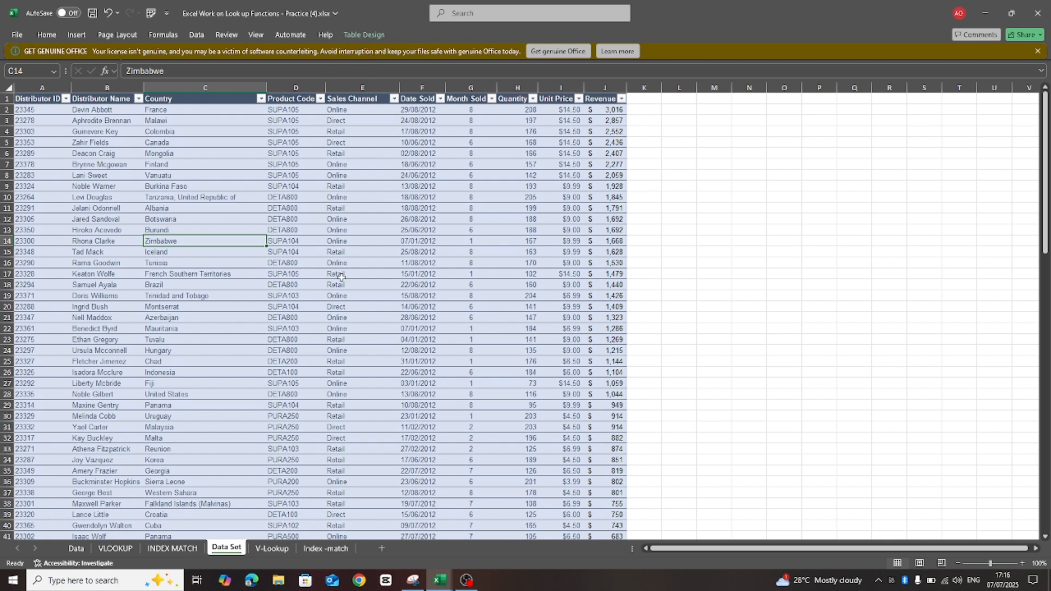
pyautogui.click(366, 36)
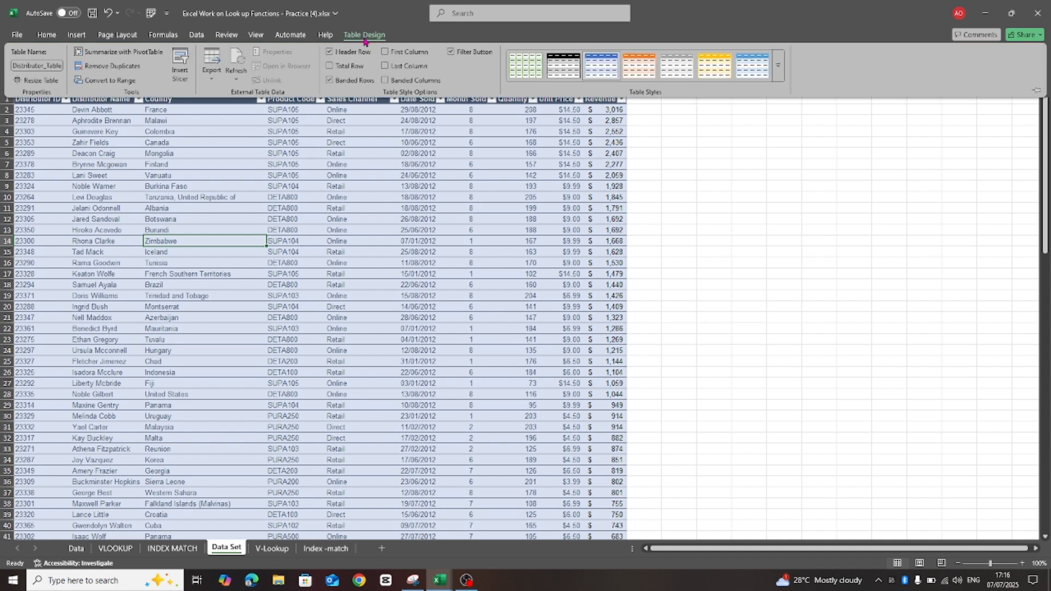
pyautogui.click(50, 66)
pyautogui.click(49, 65)
pyautogui.write('5')
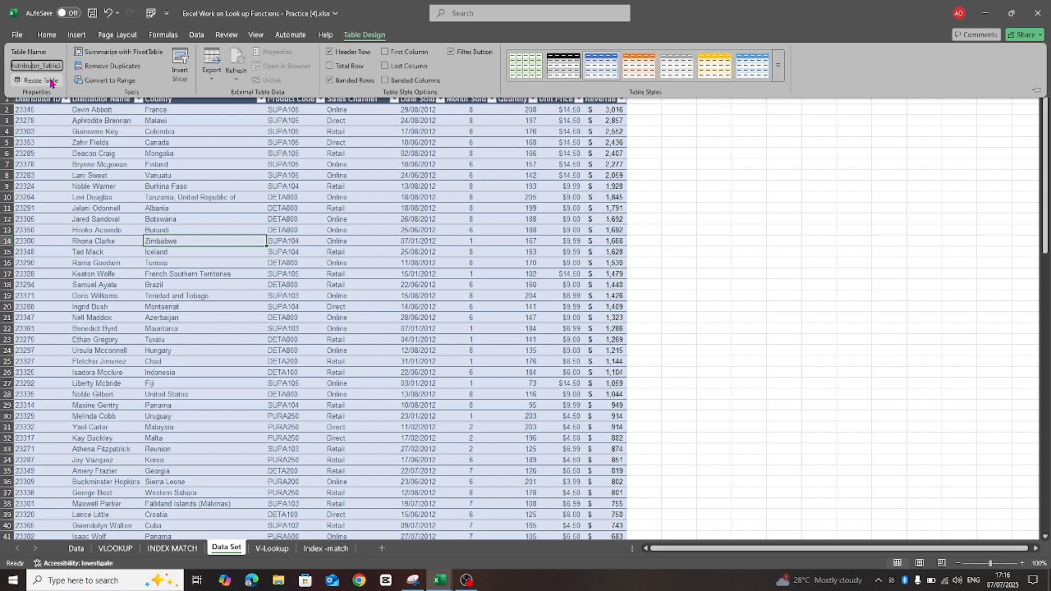
pyautogui.press('BackSpace')
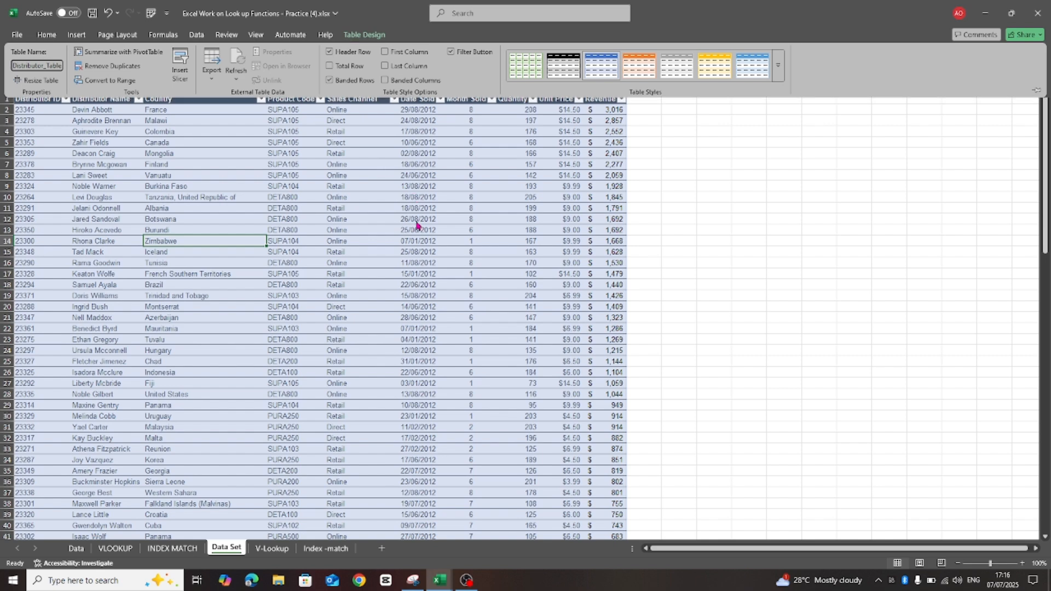
pyautogui.press('Return')
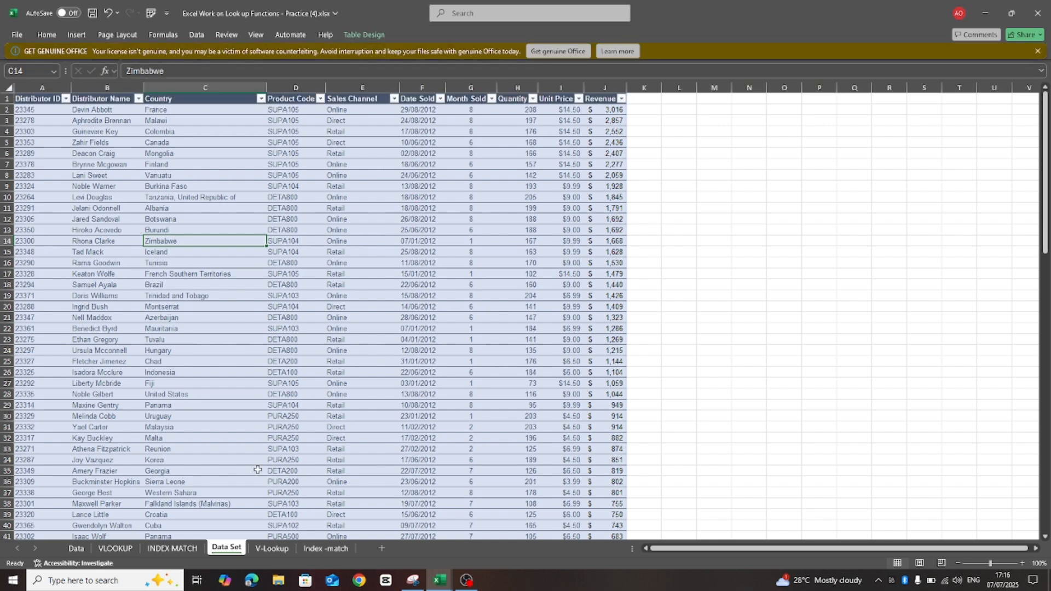
# Step: Start a VLOOKUP function in C9 of the V-Lookup sheet with B9 as the lookup value
pyautogui.click(272, 549)
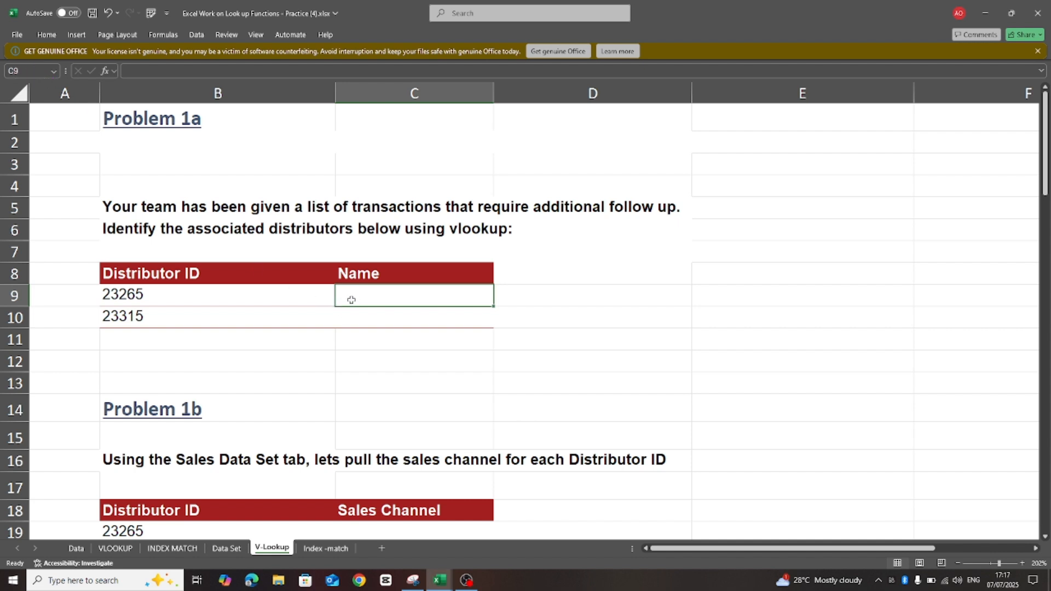
pyautogui.write('=')
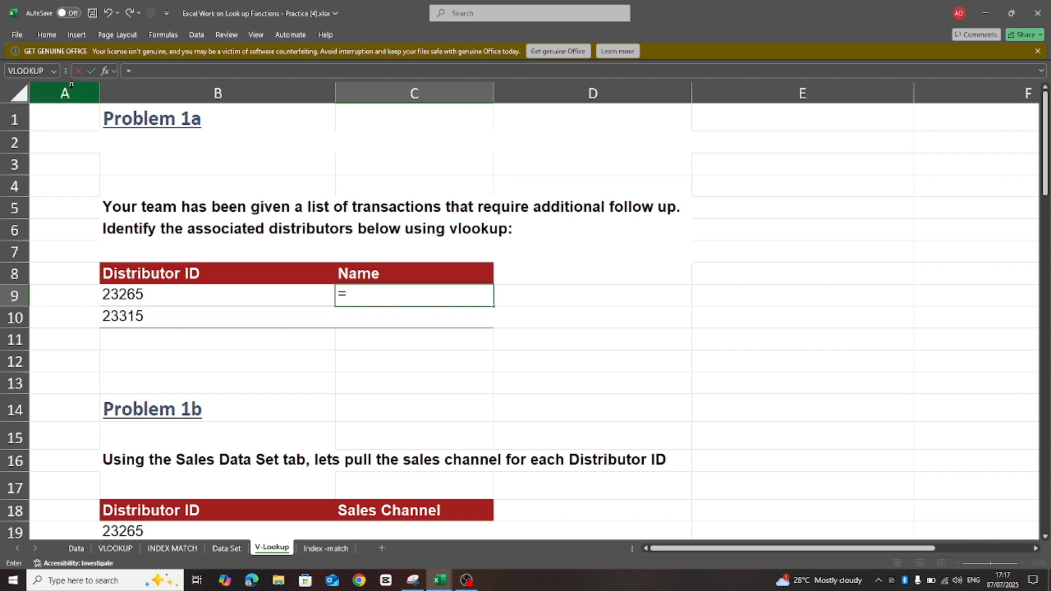
pyautogui.click(53, 72)
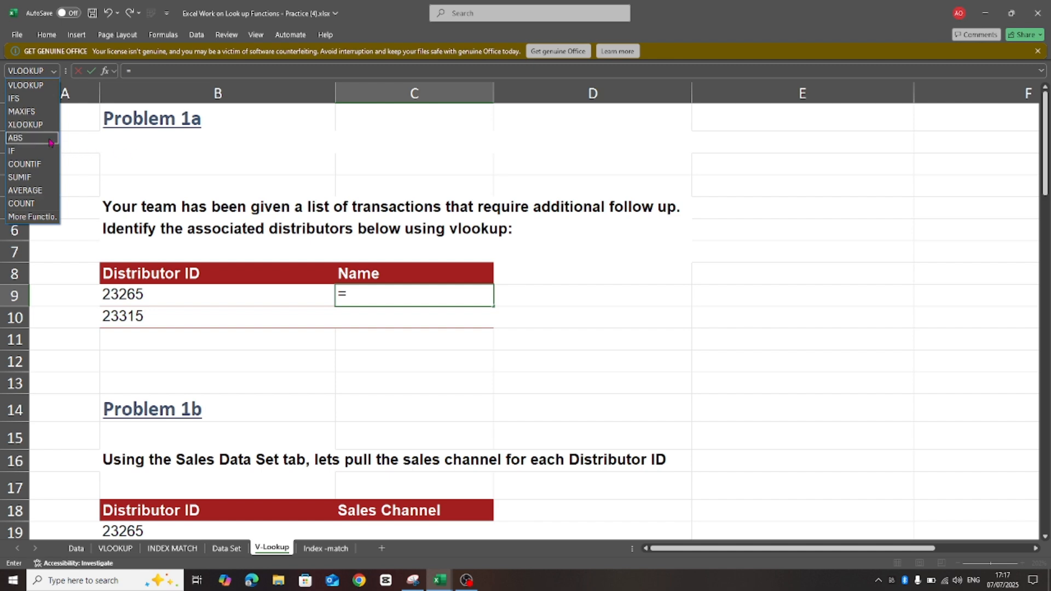
pyautogui.click(23, 87)
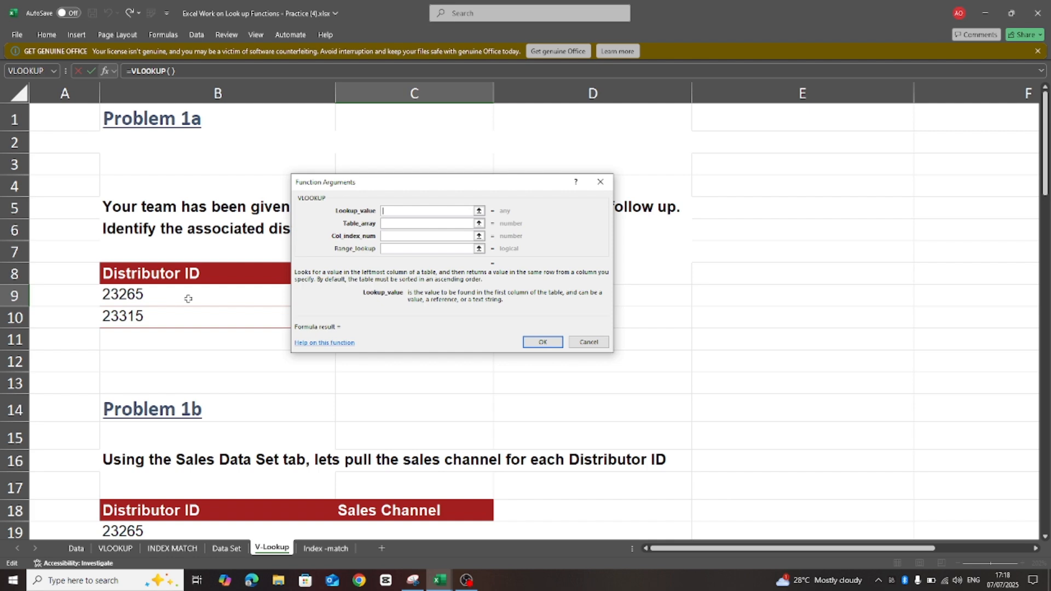
pyautogui.moveTo(537, 181); pyautogui.dragTo(757, 141)
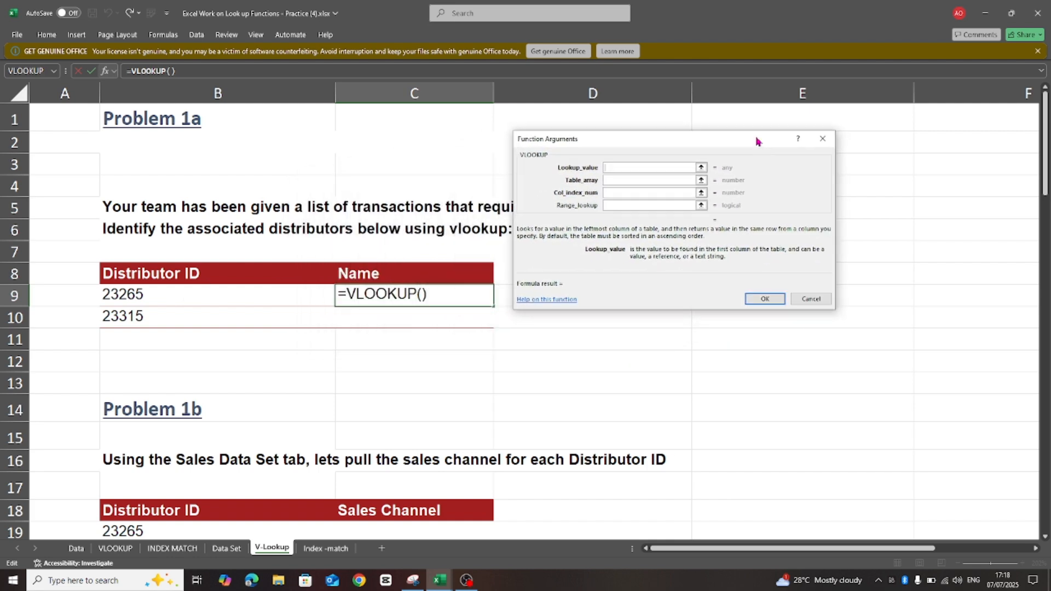
pyautogui.click(133, 295)
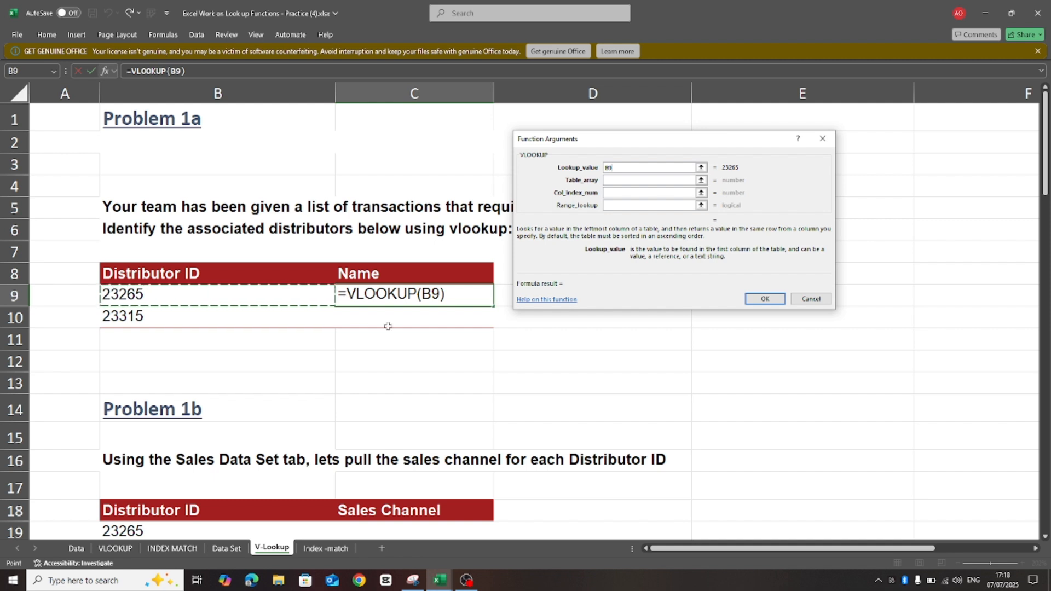
pyautogui.click(612, 181)
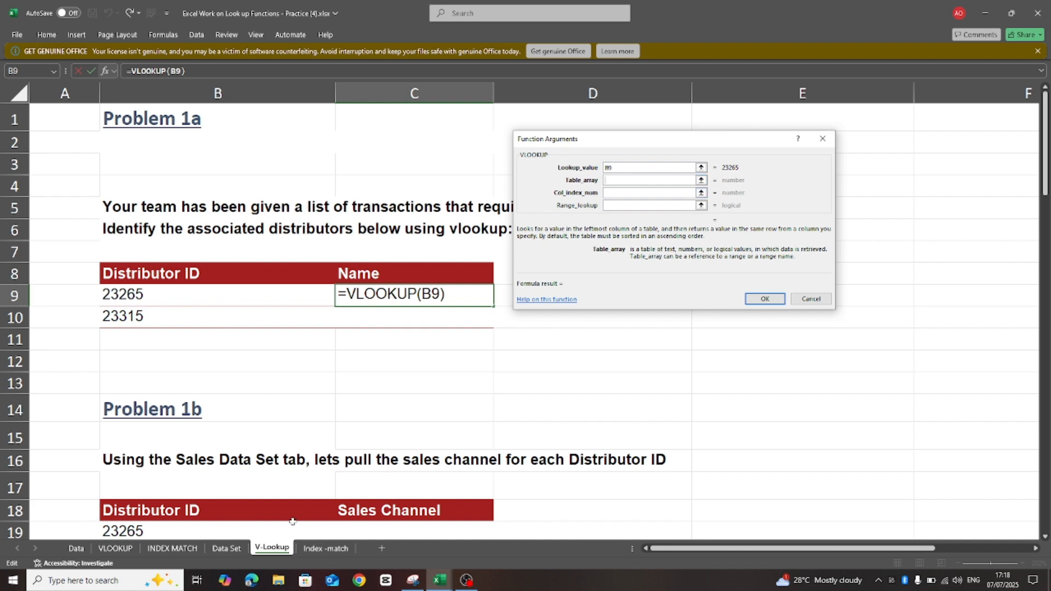
pyautogui.click(226, 548)
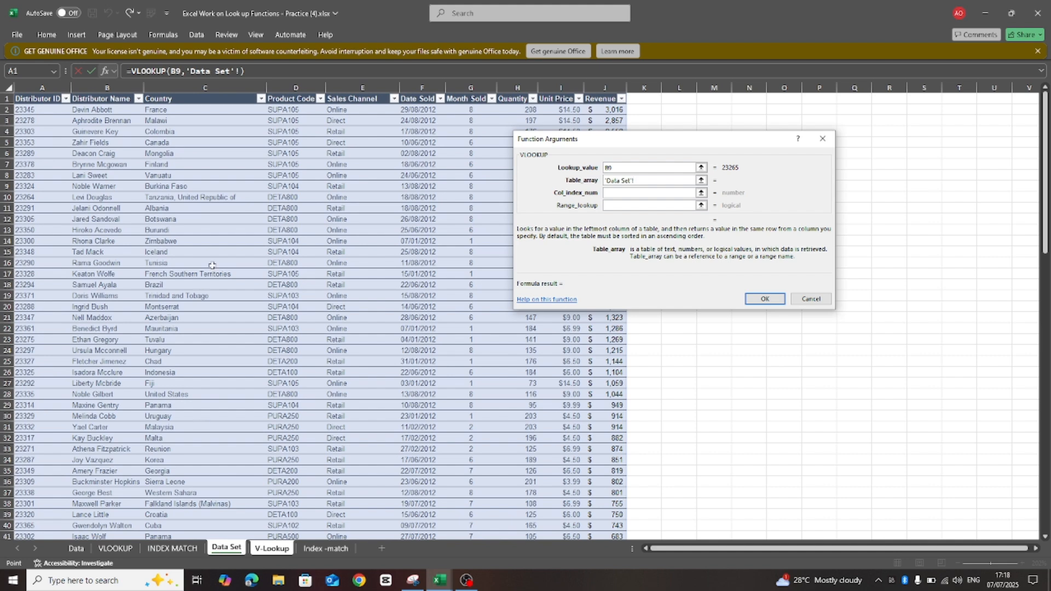
pyautogui.click(340, 241)
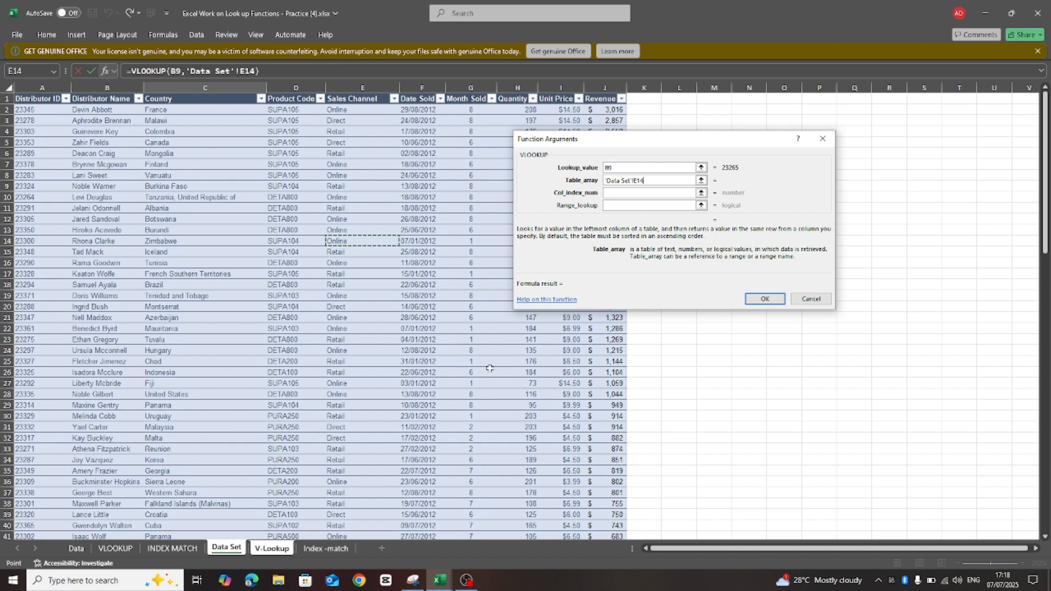
pyautogui.click(255, 548)
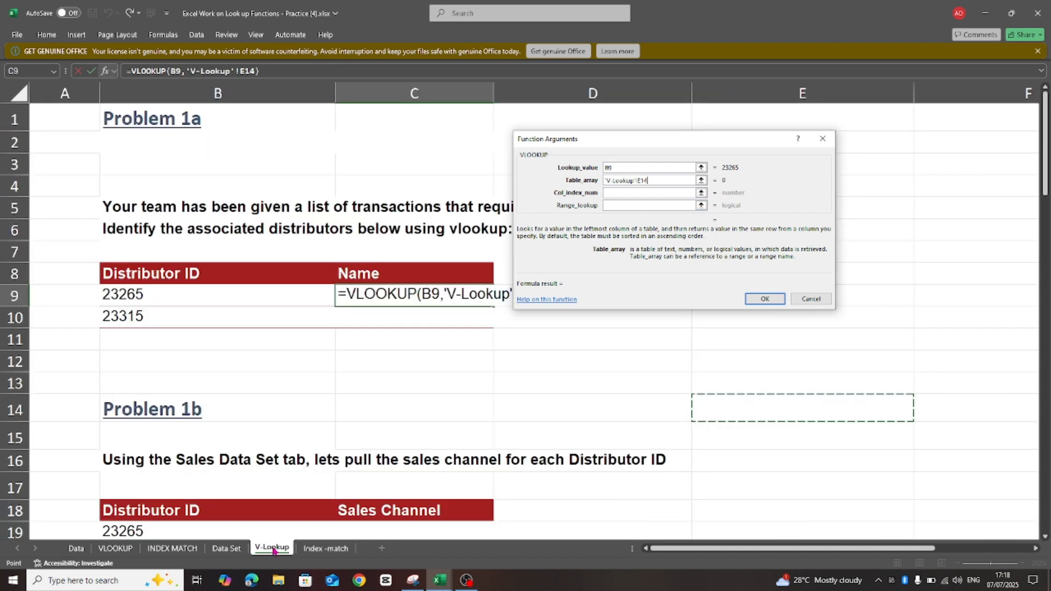
pyautogui.click(656, 185)
pyautogui.press('BackSpace')
pyautogui.press('BackSpace')
pyautogui.press('BackSpace')
pyautogui.press('BackSpace')
pyautogui.press('BackSpace')
pyautogui.press('BackSpace')
pyautogui.press('BackSpace')
pyautogui.press('BackSpace')
pyautogui.press('BackSpace')
pyautogui.press('BackSpace')
pyautogui.press('BackSpace')
pyautogui.press('BackSpace')
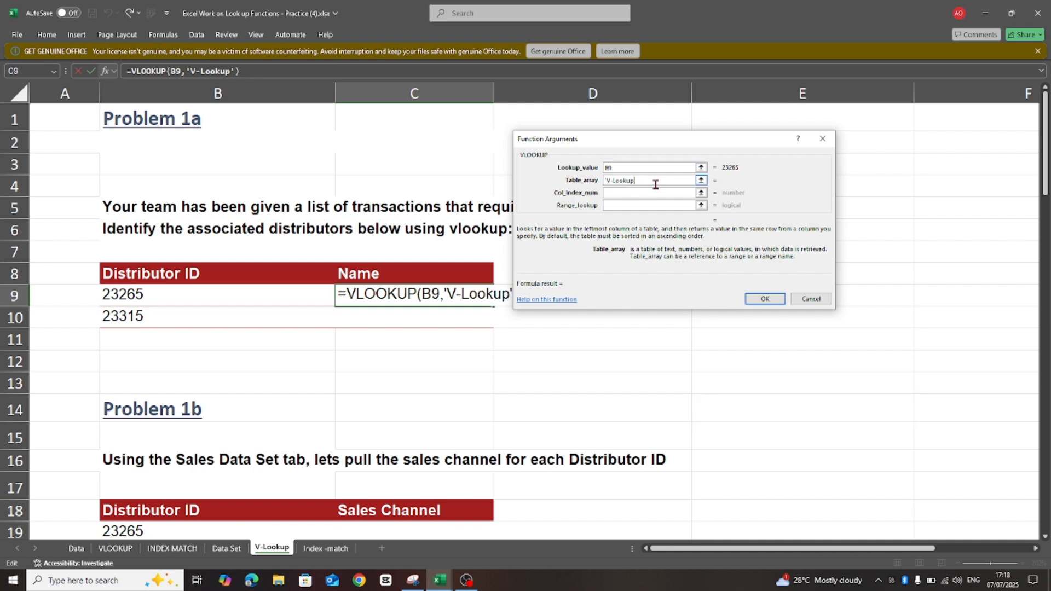
pyautogui.press('BackSpace')
pyautogui.press('BackSpace')
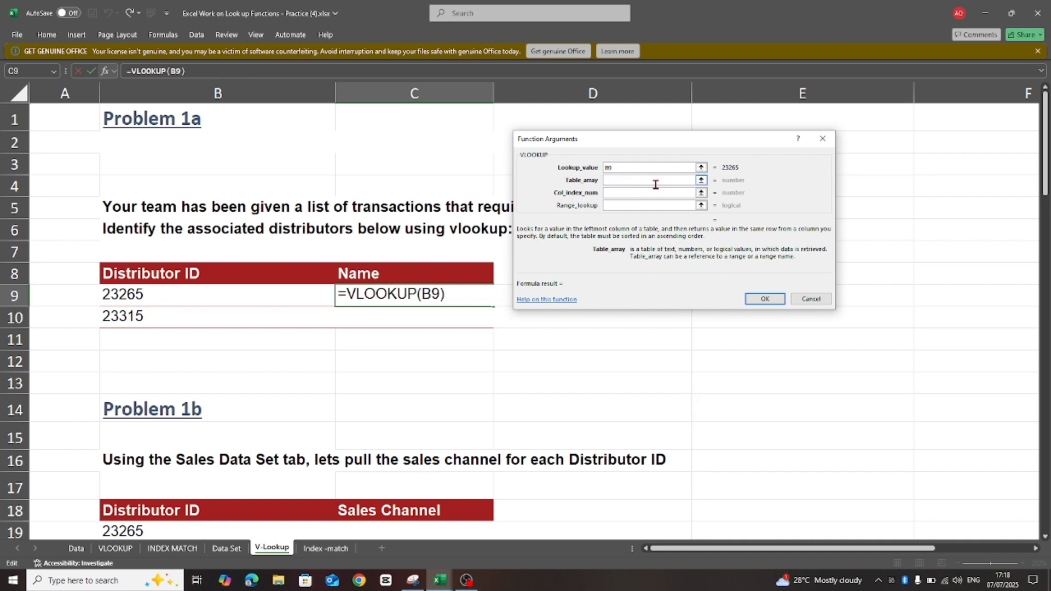
# Step: Set the table array of the C9 lookup to Distributor_Table3
pyautogui.write('Distri')
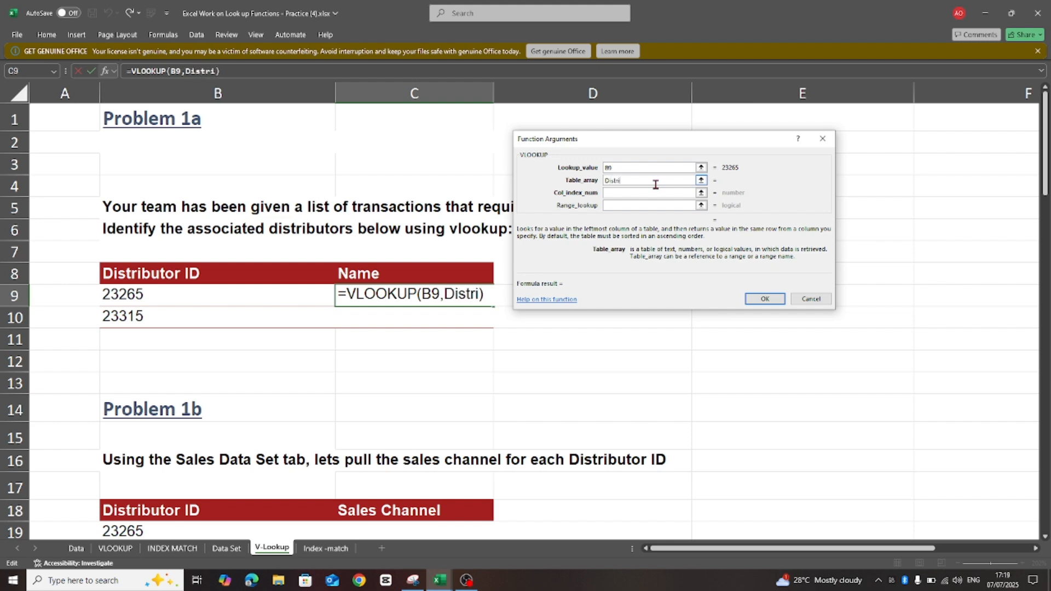
pyautogui.write('butor_Tabl')
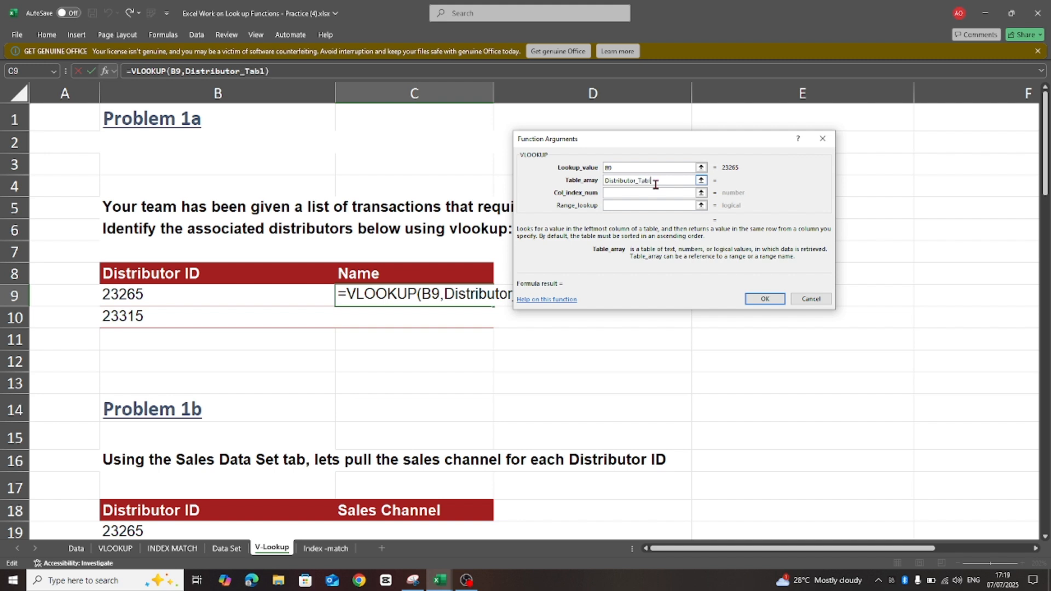
pyautogui.write('e3')
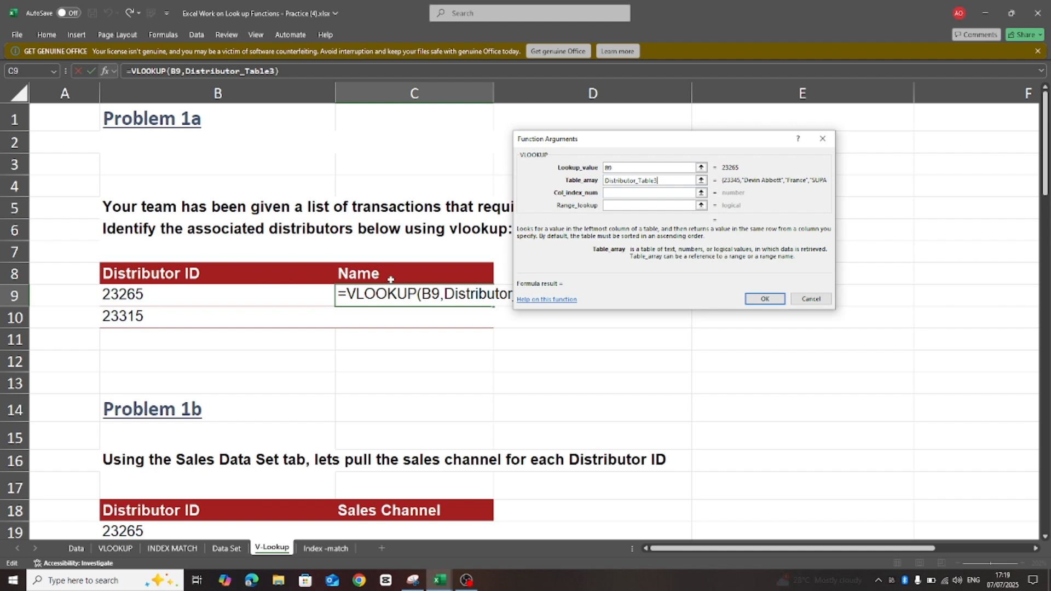
pyautogui.click(608, 192)
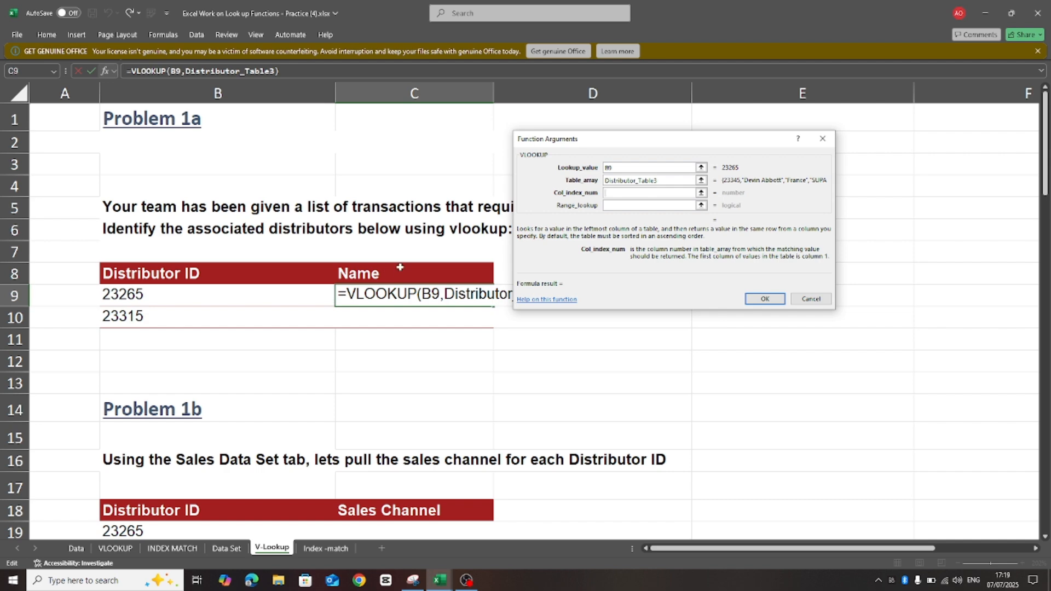
pyautogui.click(225, 548)
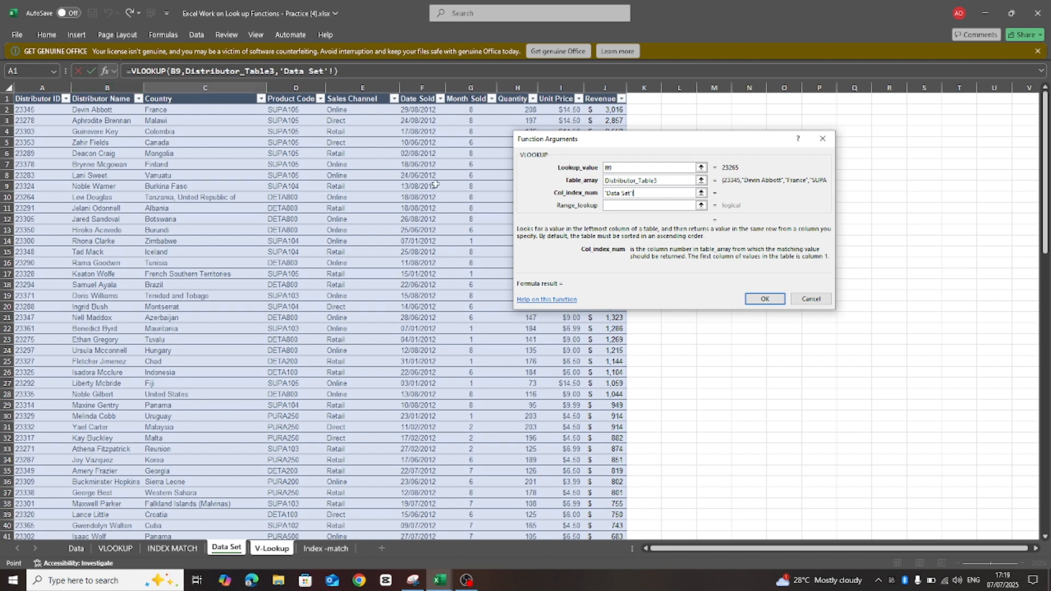
pyautogui.click(638, 194)
pyautogui.press('BackSpace')
pyautogui.press('BackSpace')
pyautogui.press('BackSpace')
pyautogui.press('BackSpace')
pyautogui.press('BackSpace')
pyautogui.press('BackSpace')
pyautogui.press('BackSpace')
pyautogui.press('BackSpace')
pyautogui.press('BackSpace')
pyautogui.press('BackSpace')
pyautogui.press('BackSpace')
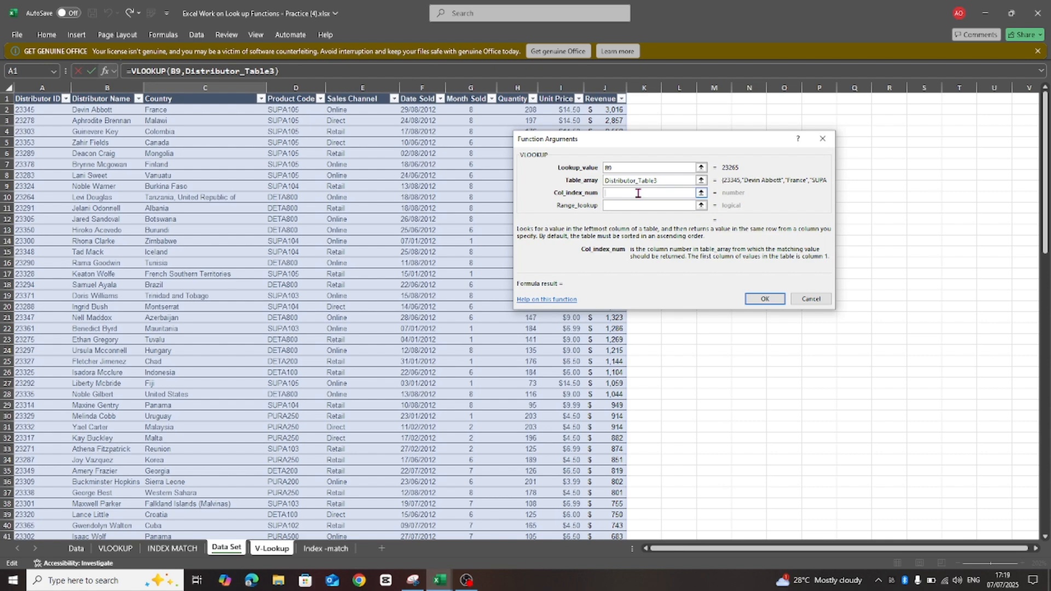
# Step: Complete the C9 VLOOKUP with column index 2 and range lookup False
pyautogui.write('2')
pyautogui.click(612, 205)
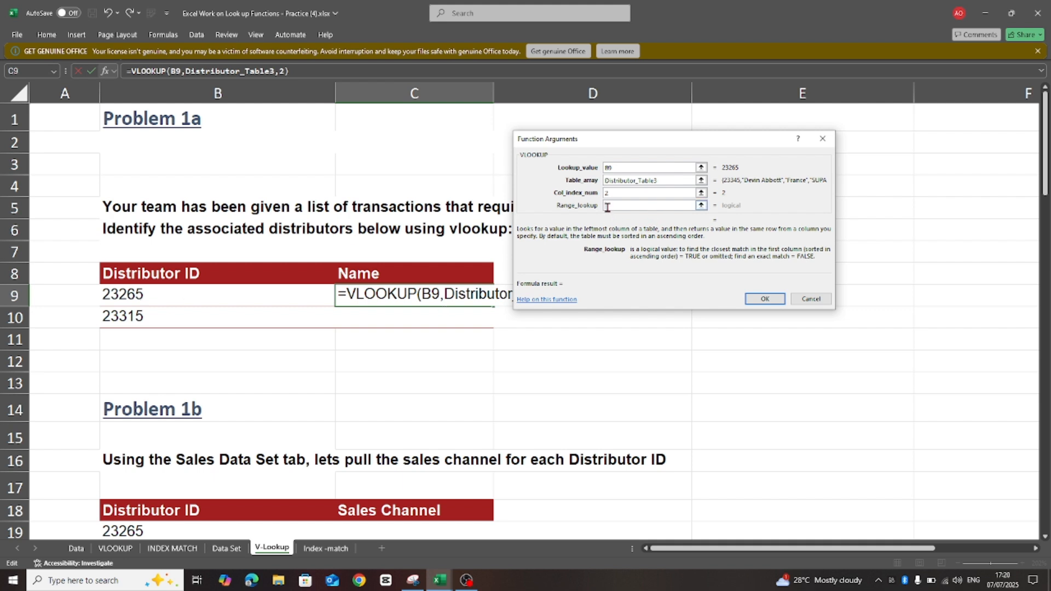
pyautogui.write('False')
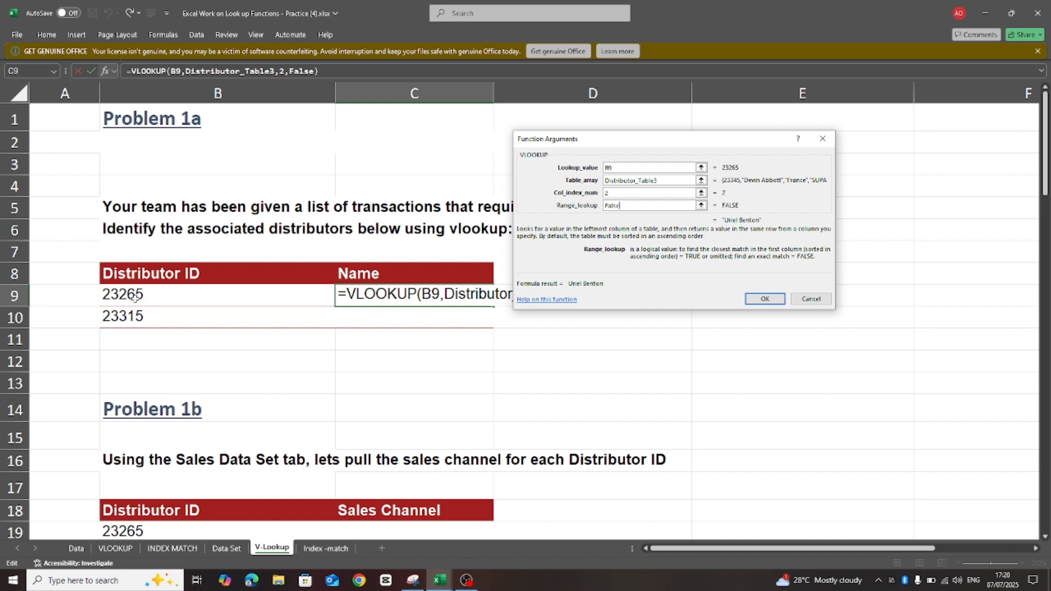
pyautogui.click(765, 299)
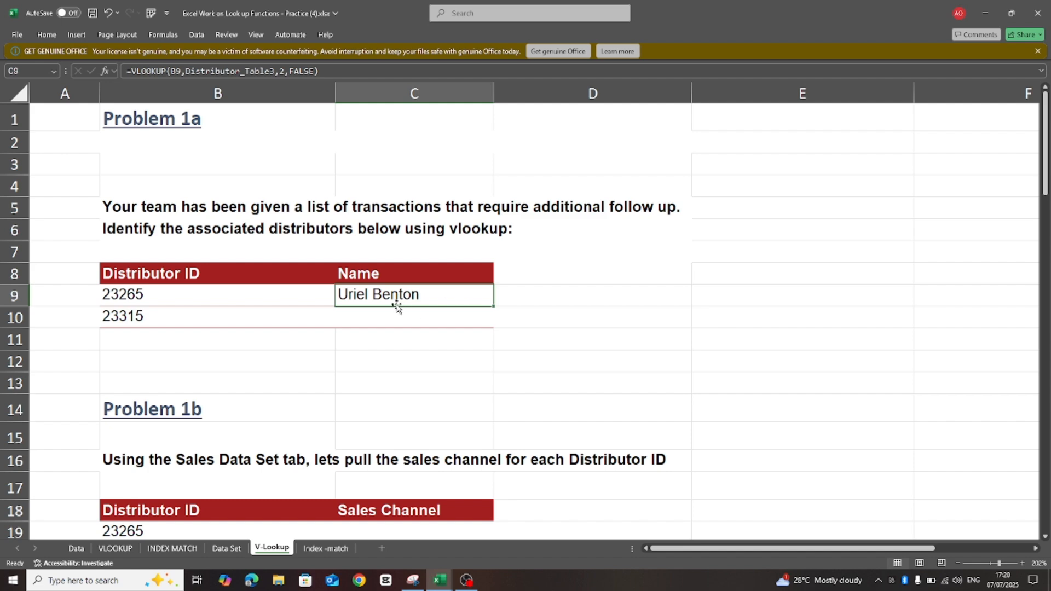
# Step: Start a VLOOKUP function in Name cell C10 with B10 as the lookup value
pyautogui.click(357, 319)
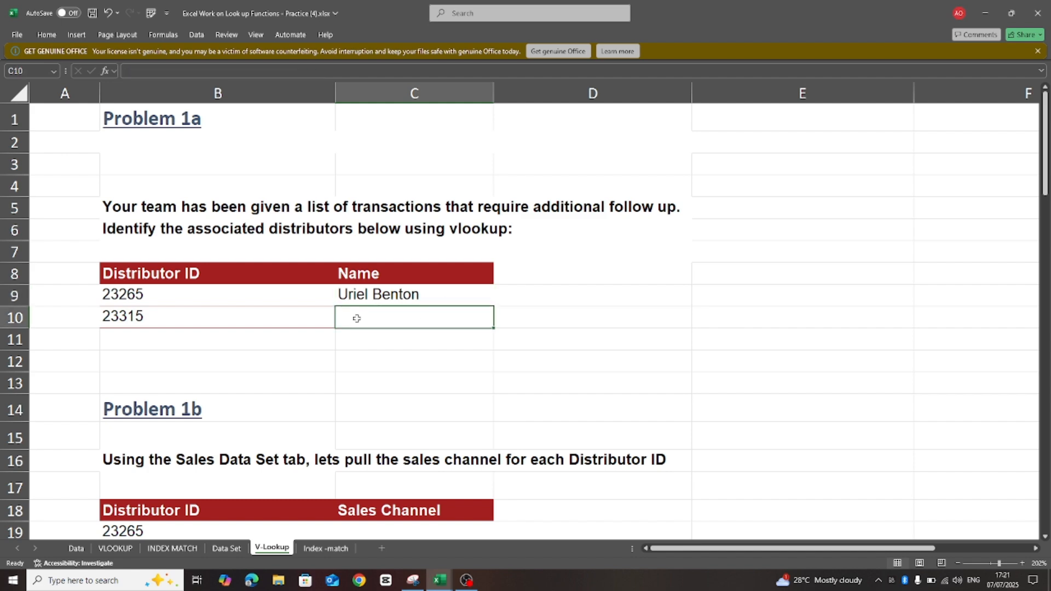
pyautogui.write('=')
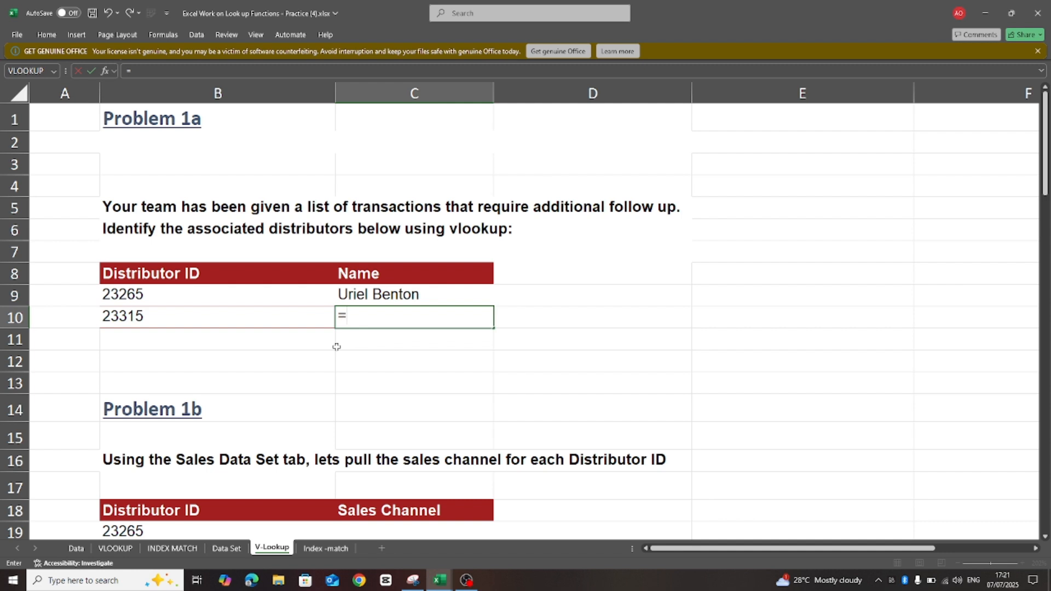
pyautogui.write('Vl')
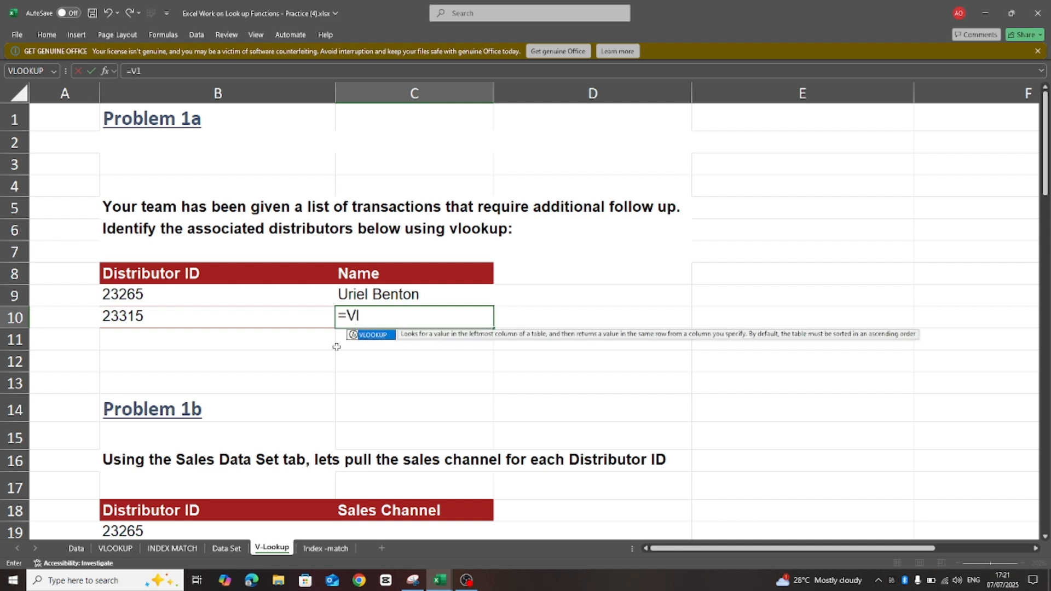
pyautogui.doubleClick(382, 336)
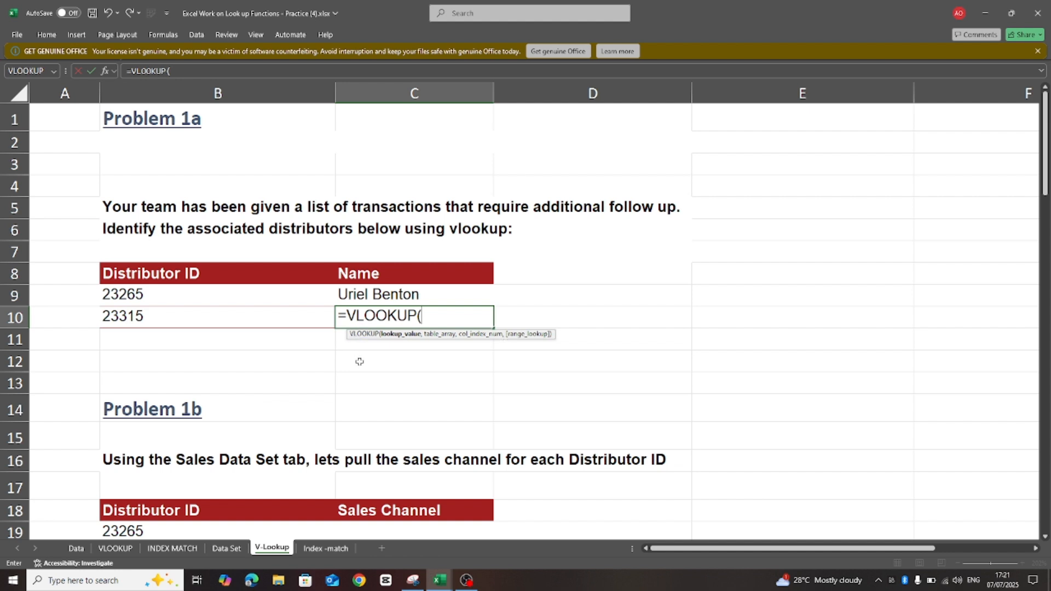
pyautogui.click(177, 321)
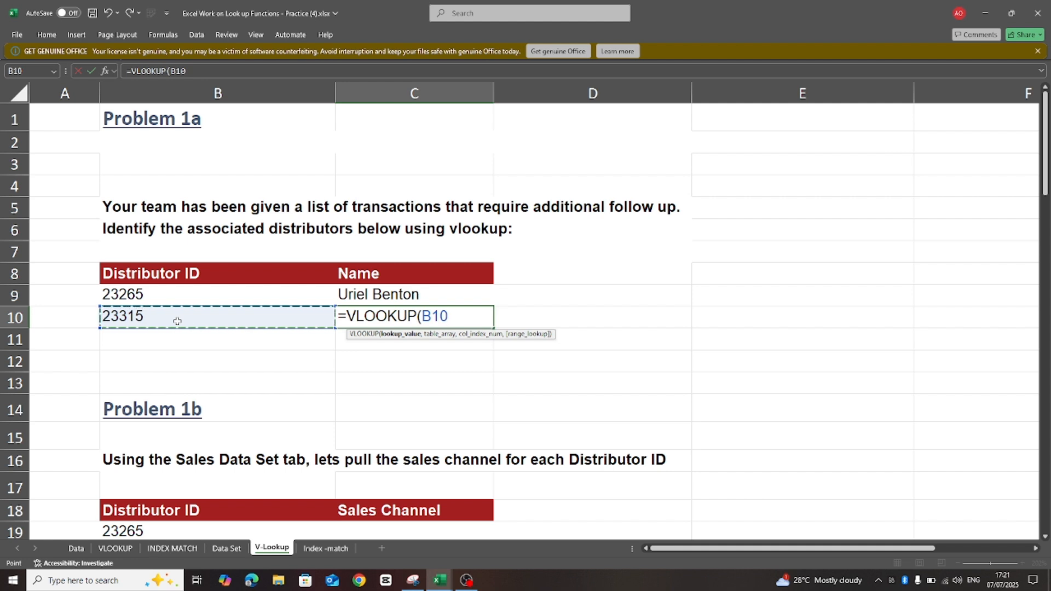
pyautogui.write(',')
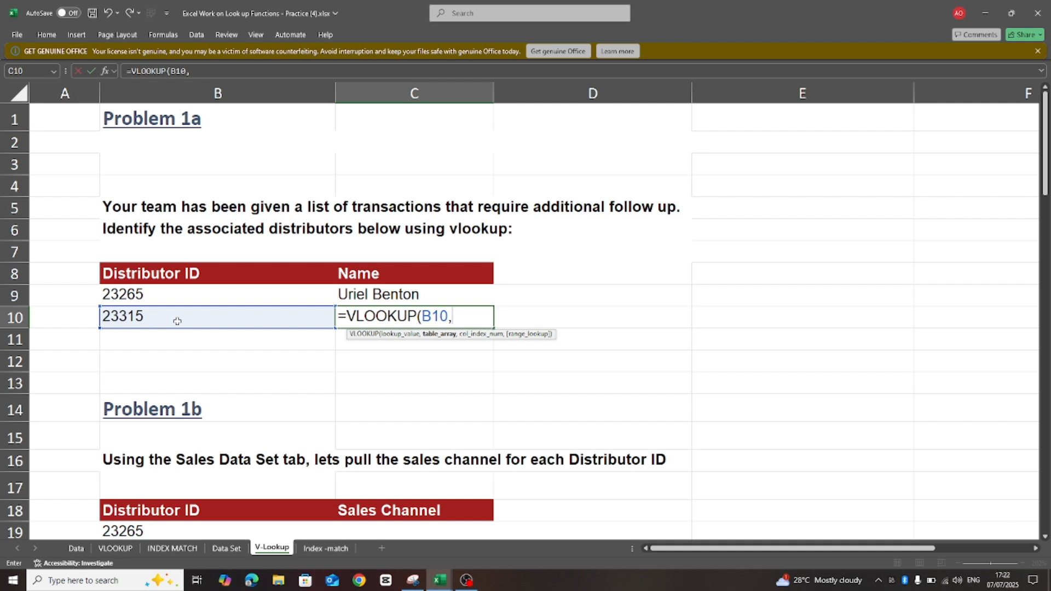
# Step: Set the table array of the C10 lookup to Distributor_Table3
pyautogui.write('Dist')
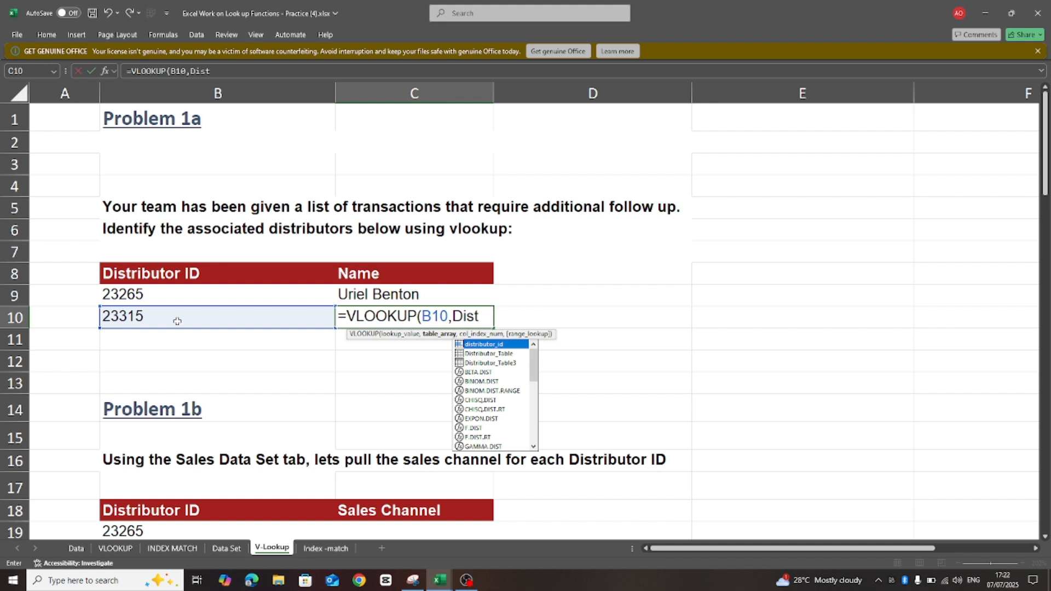
pyautogui.write('ributor')
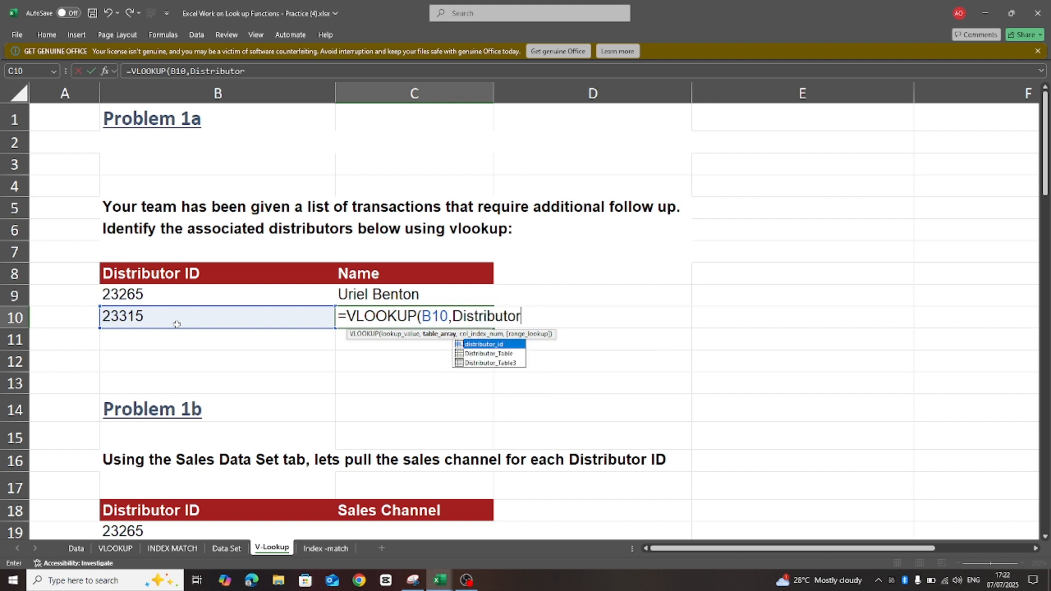
pyautogui.doubleClick(480, 363)
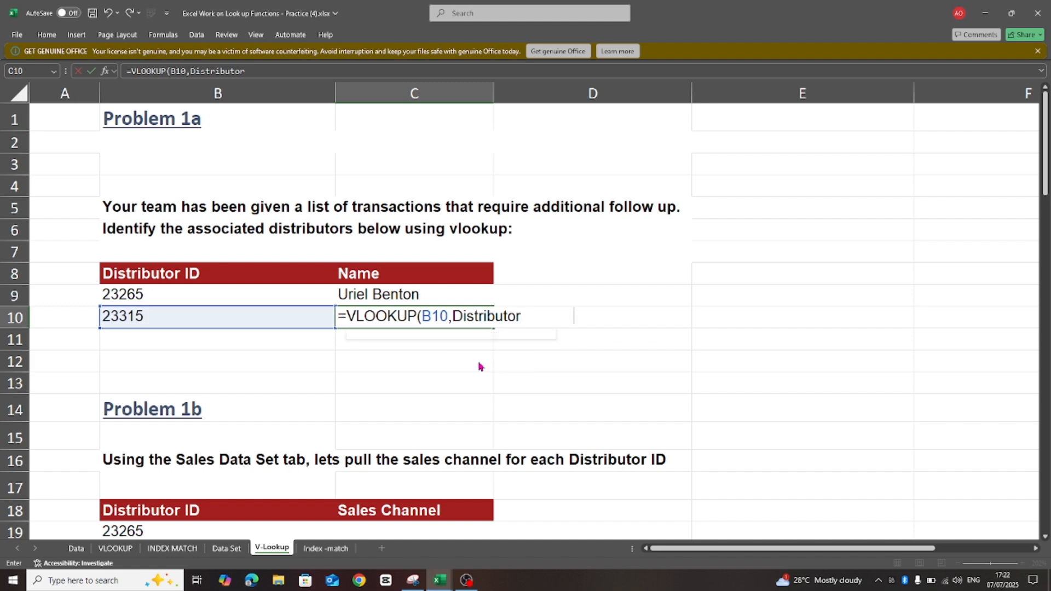
# Step: Complete the C10 VLOOKUP with column index 2 and range lookup False
pyautogui.write(',2')
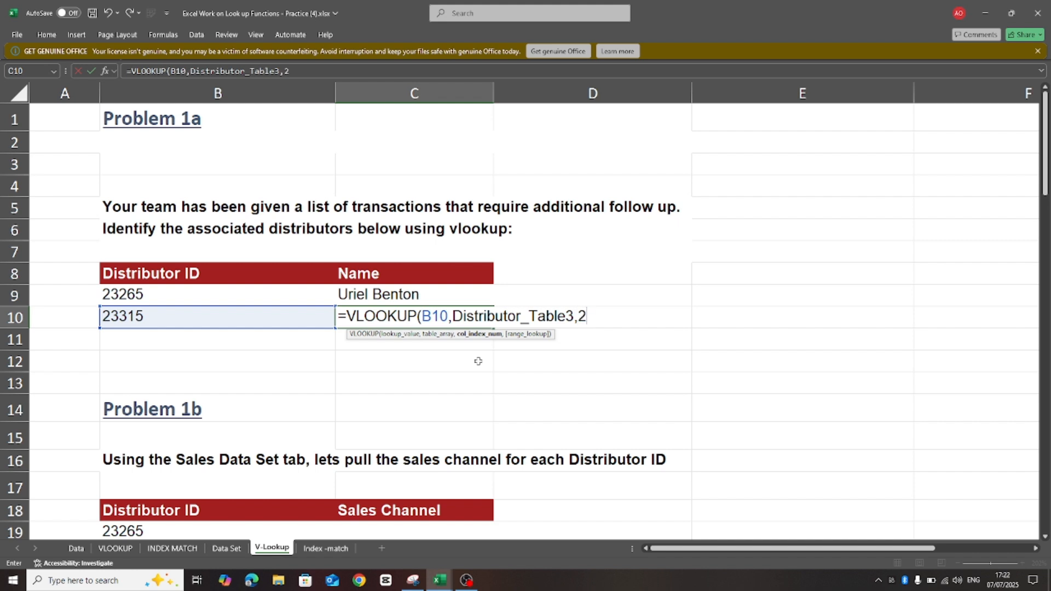
pyautogui.write(',')
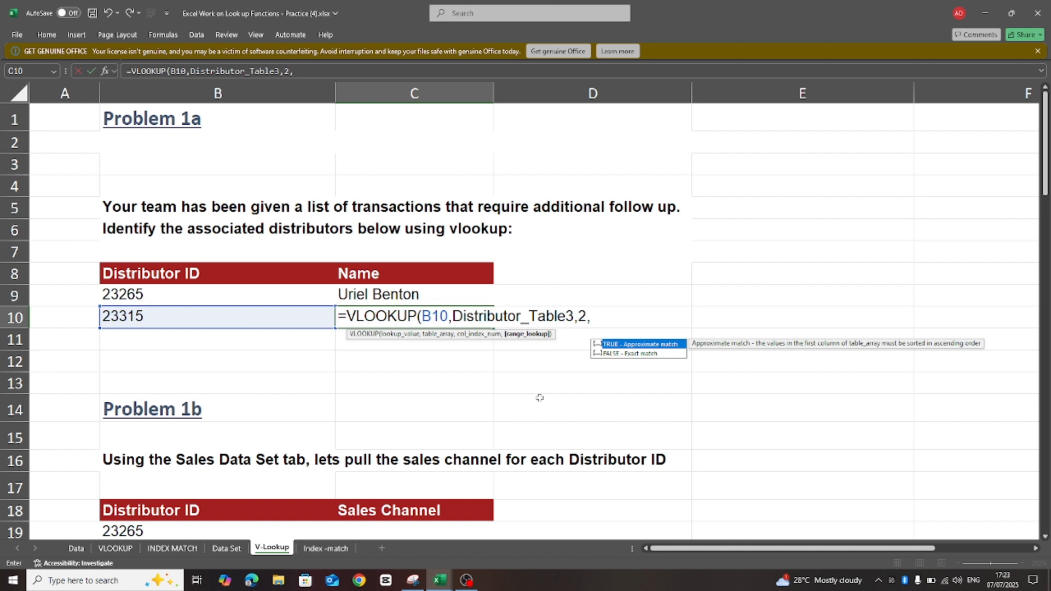
pyautogui.write('False')
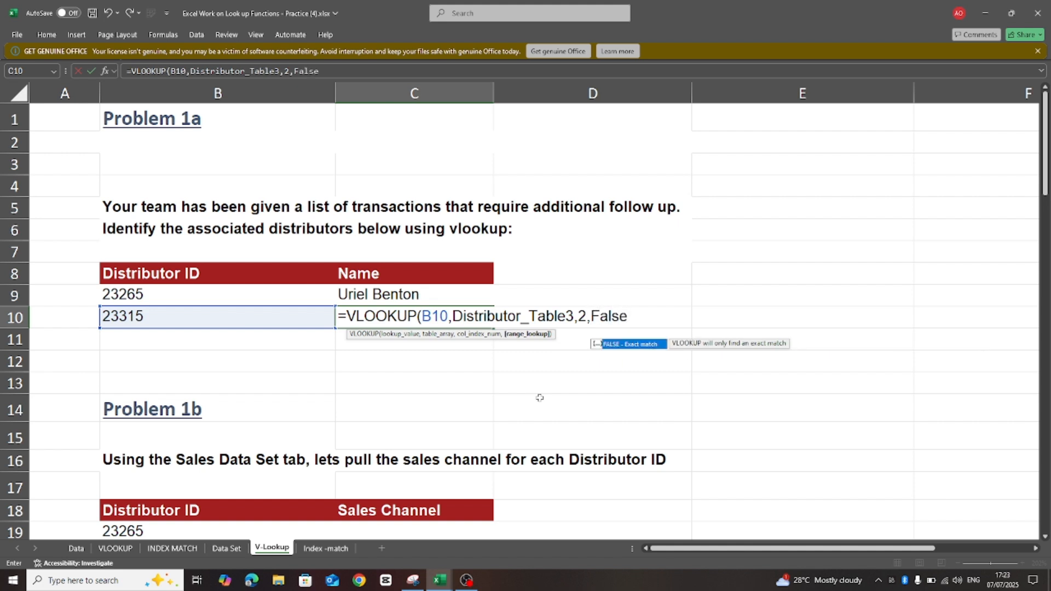
pyautogui.write(')')
pyautogui.press('Return')
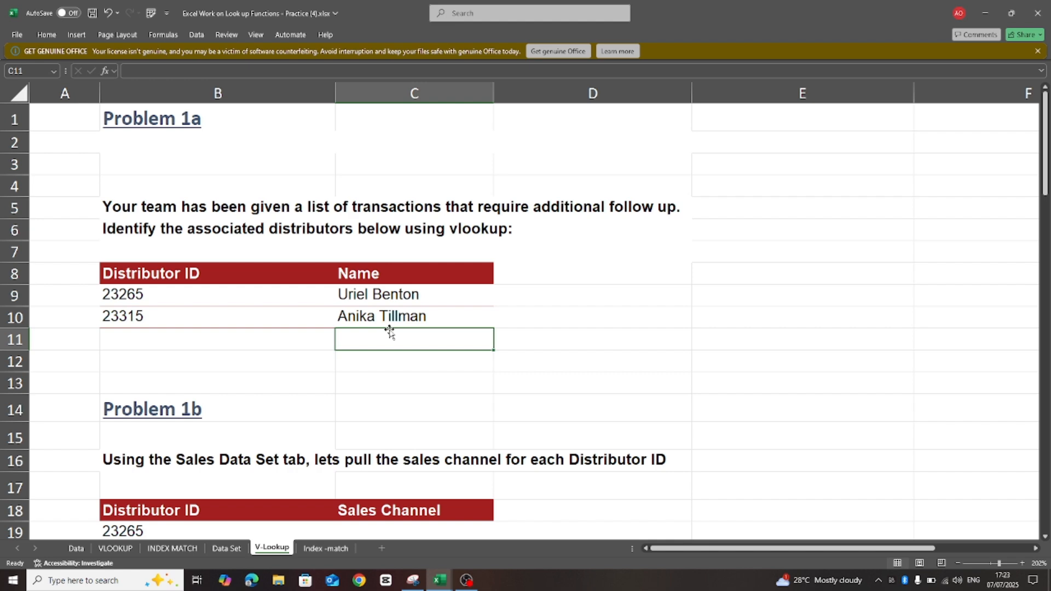
# Step: Check the table name and Sales Channel column position on the Data Set sheet, and return to C19 under Problem 1b on the V-Lookup sheet
pyautogui.click(1045, 538)
pyautogui.scroll(-3, 684, 417)
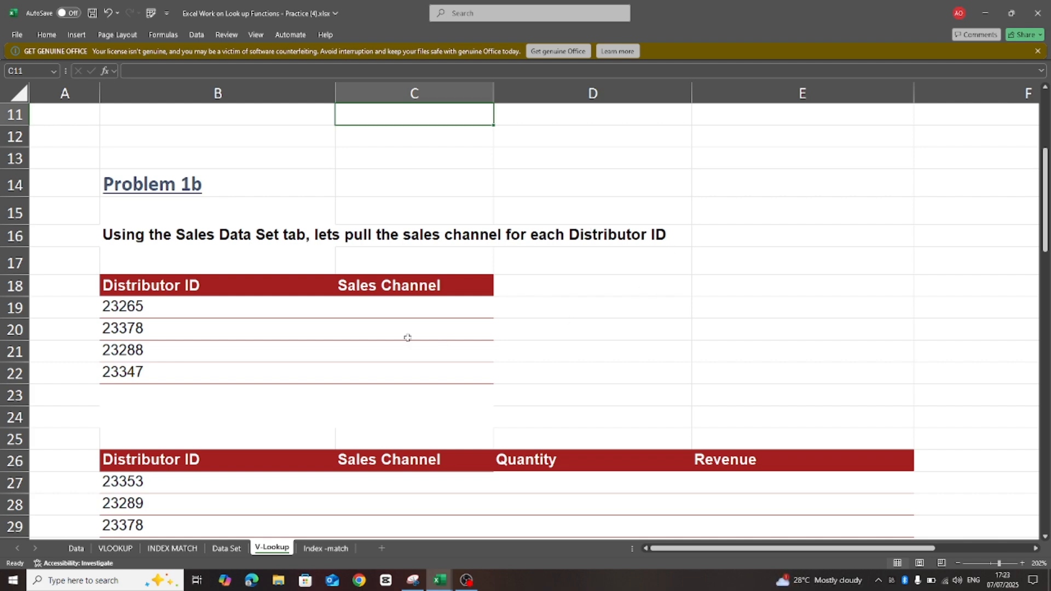
pyautogui.click(222, 551)
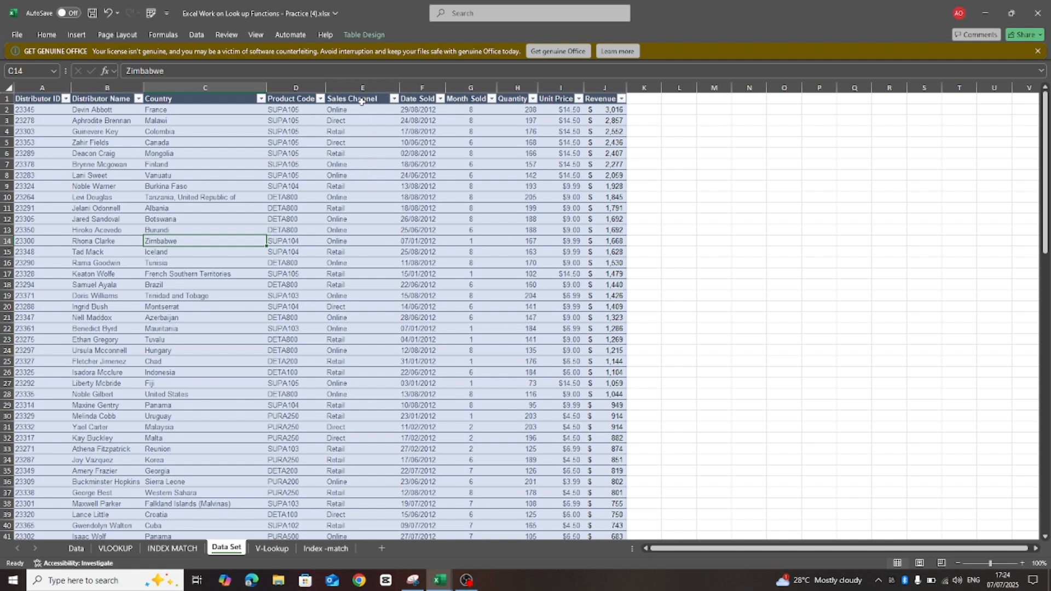
pyautogui.click(362, 37)
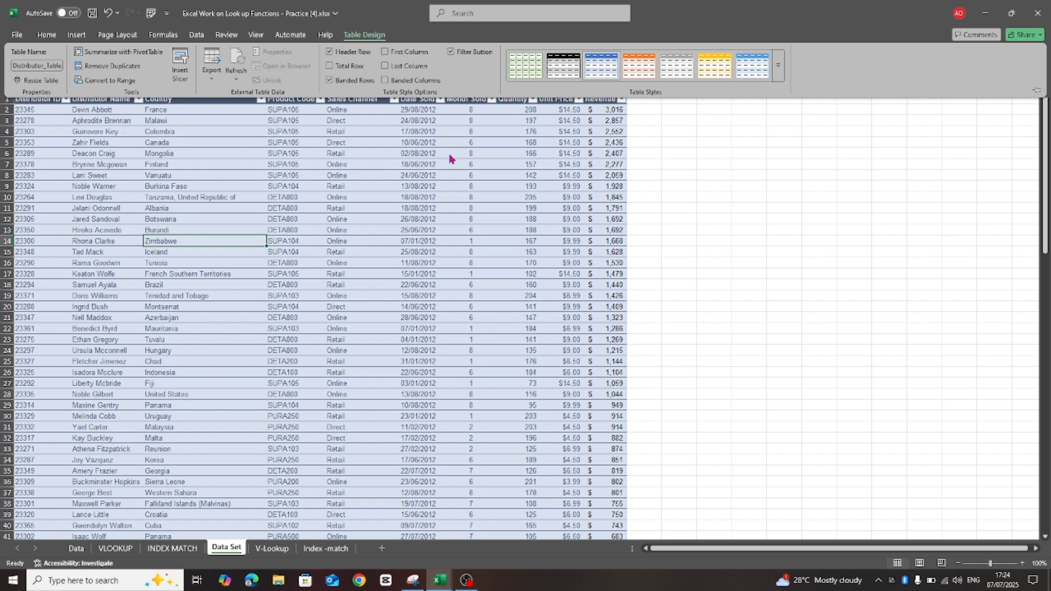
pyautogui.click(376, 110)
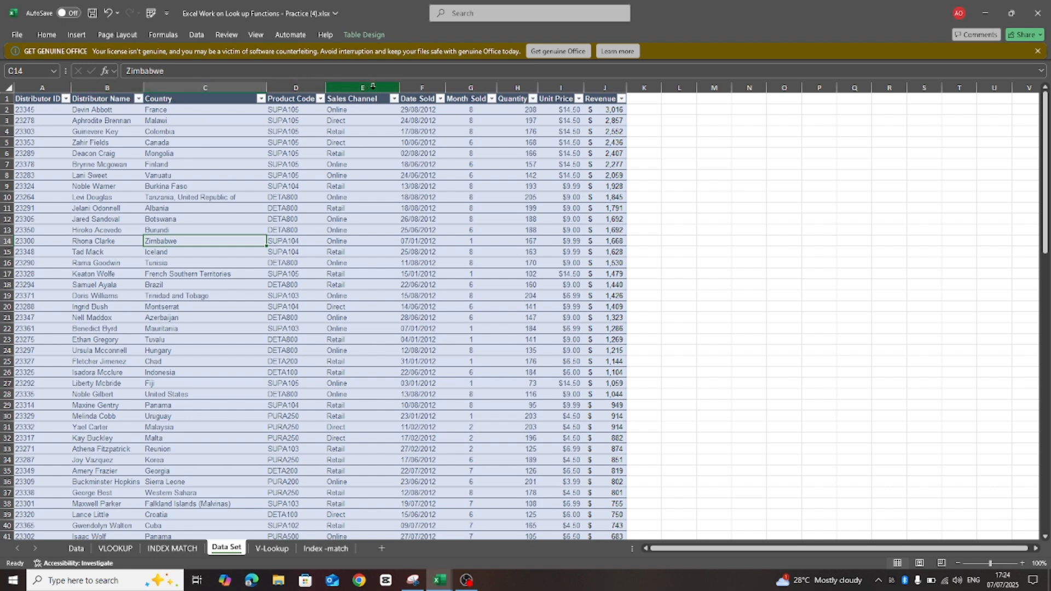
pyautogui.click(268, 549)
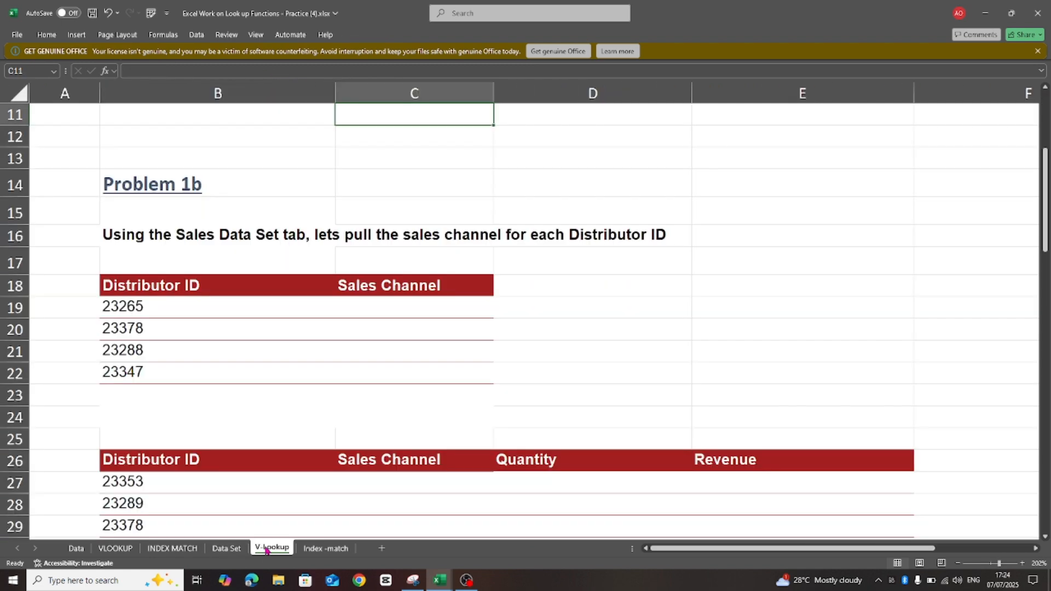
pyautogui.click(344, 310)
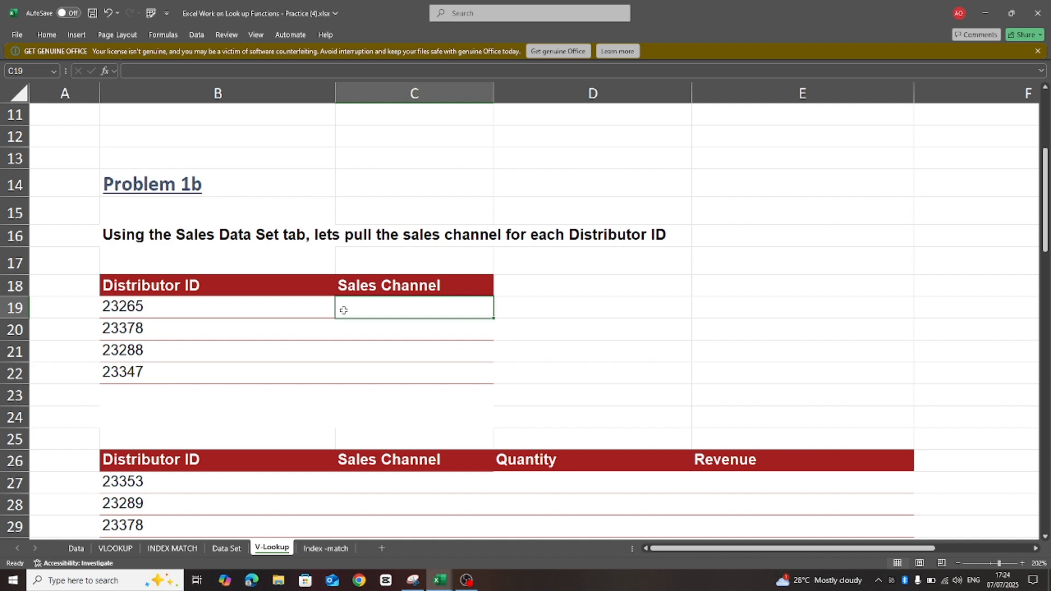
pyautogui.write('=')
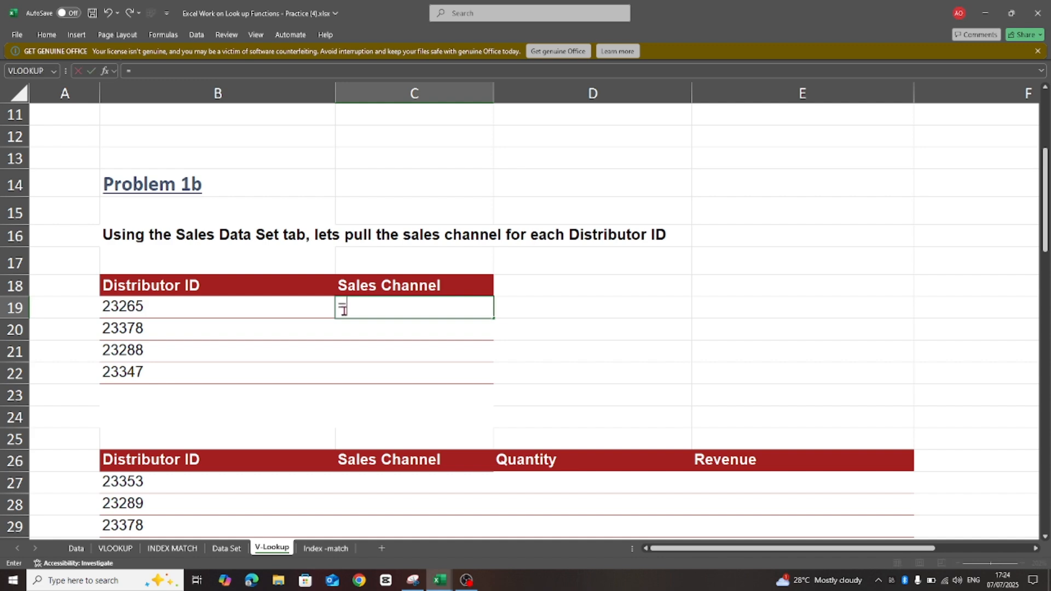
pyautogui.click(58, 74)
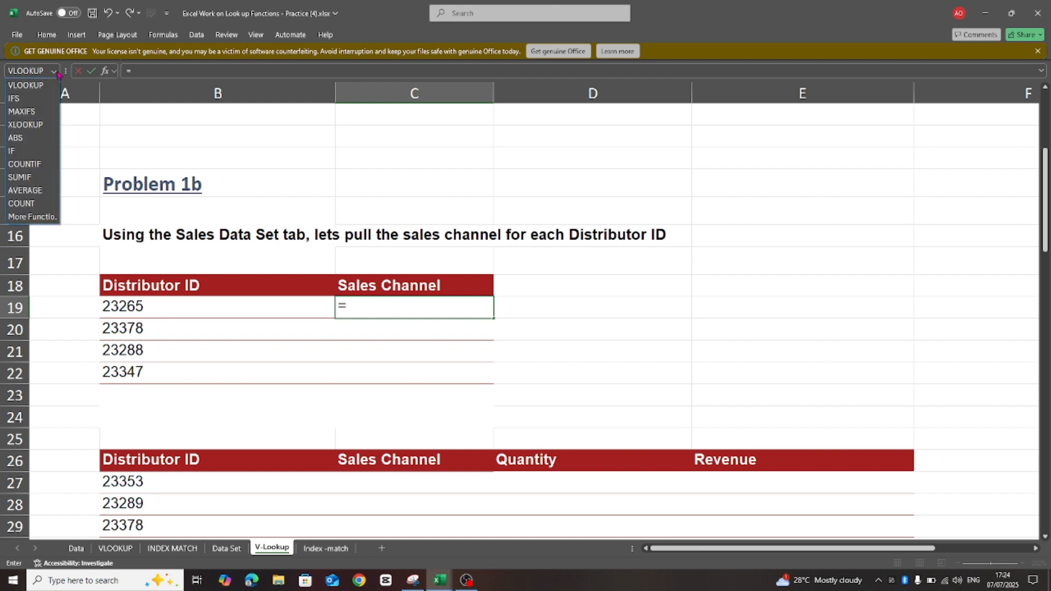
pyautogui.click(24, 90)
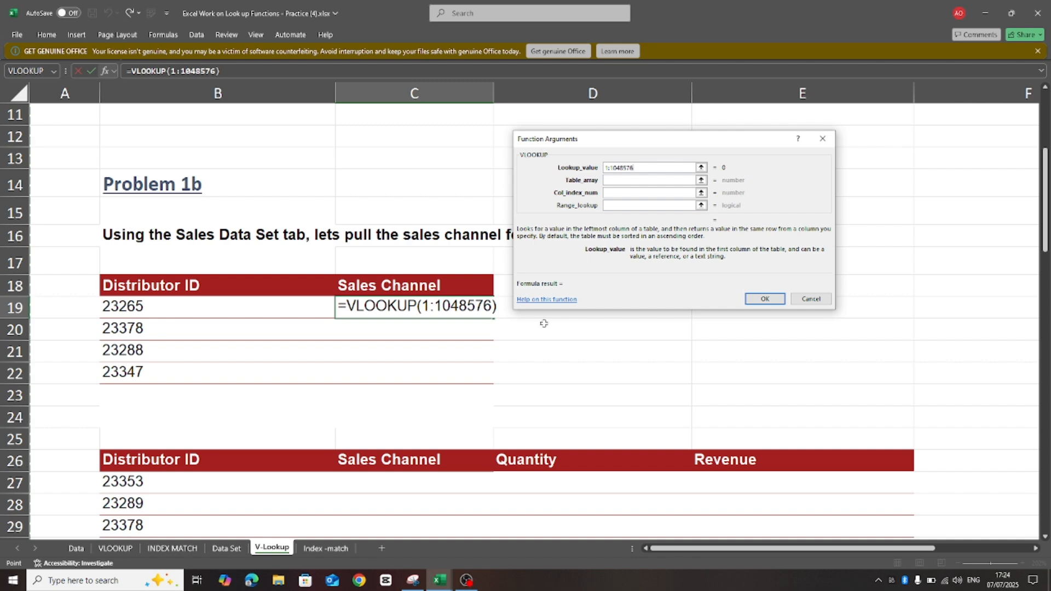
pyautogui.click(812, 300)
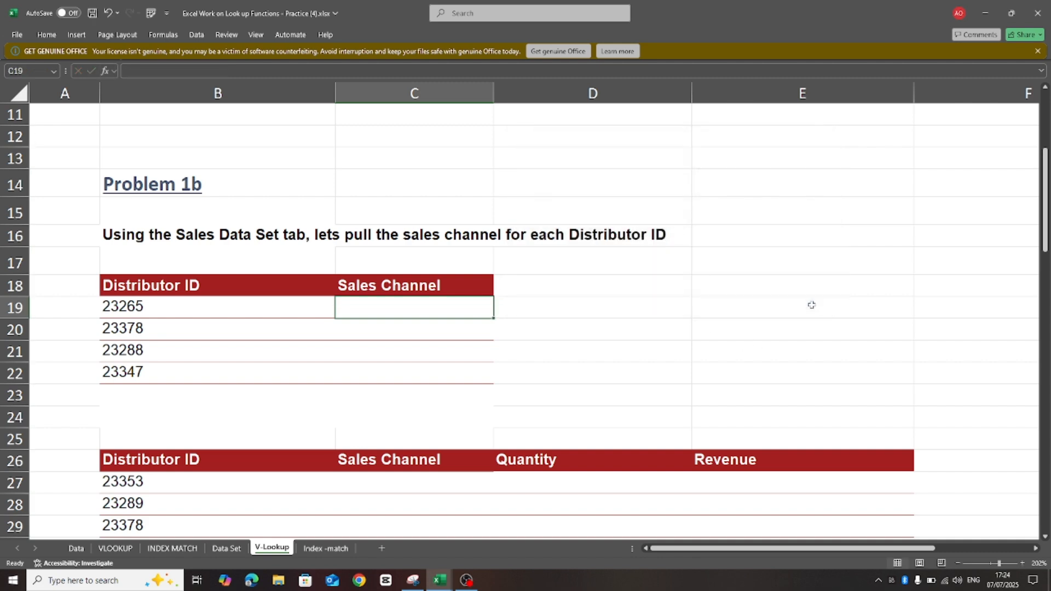
# Step: Open the VLOOKUP function arguments for Sales Channel cell C19 and set the lookup value to B19
pyautogui.write('=')
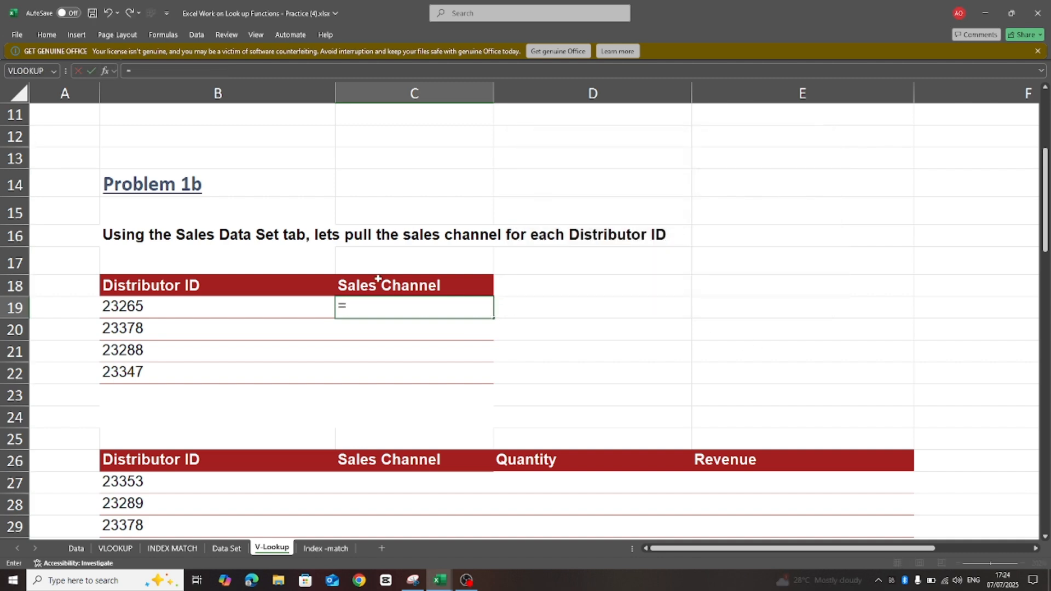
pyautogui.click(23, 71)
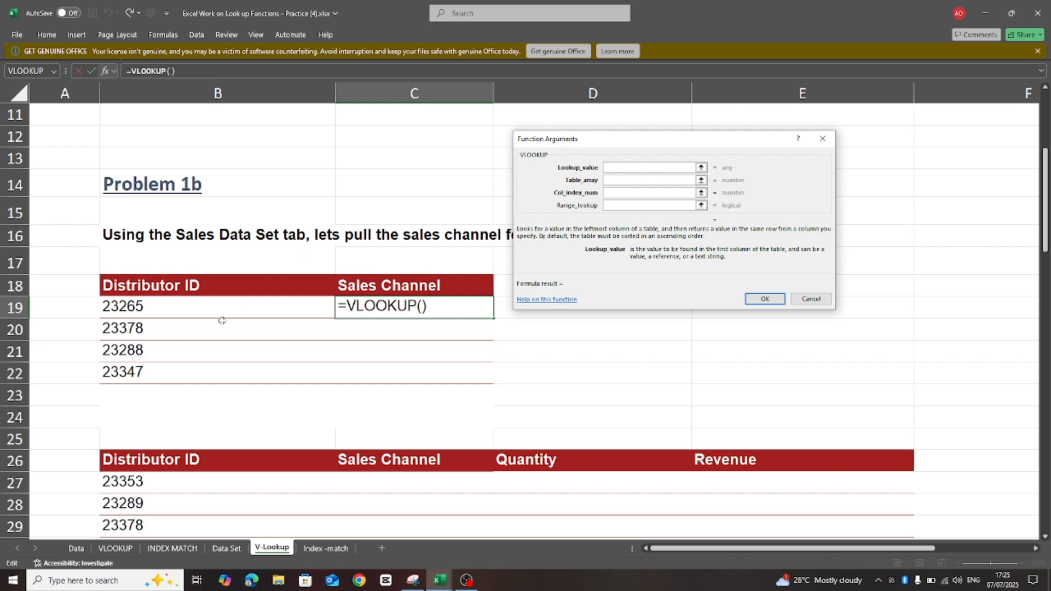
pyautogui.click(137, 310)
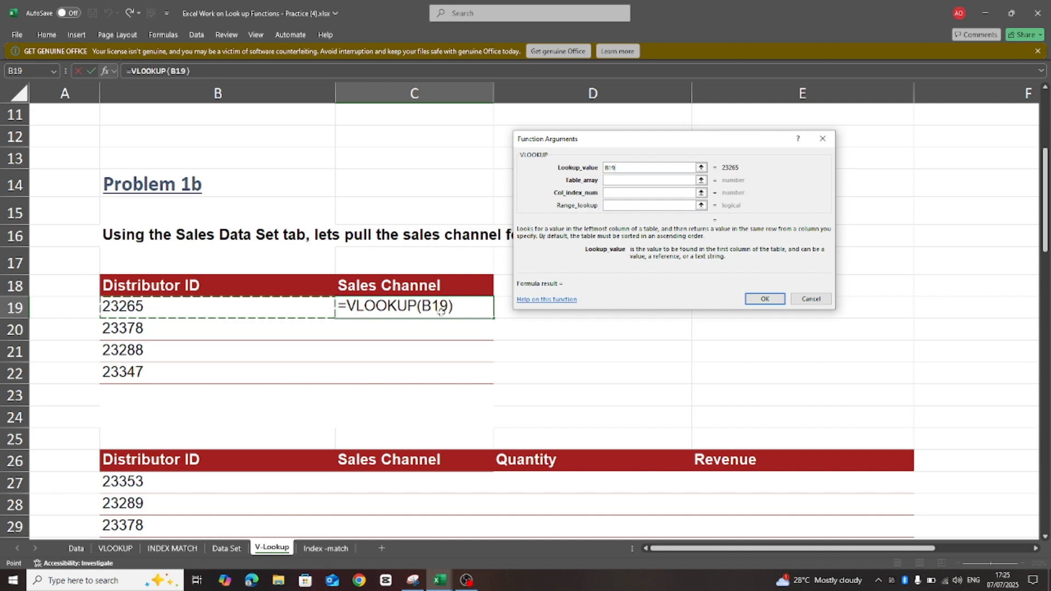
# Step: Set the table array of the C19 lookup to Distributor_Table3
pyautogui.click(608, 180)
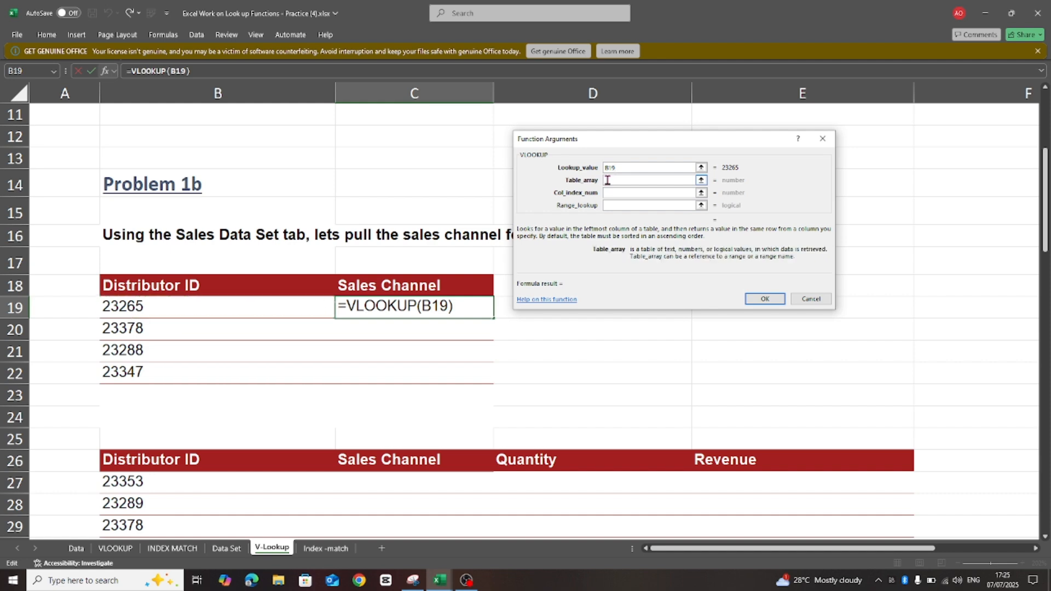
pyautogui.write('Distr')
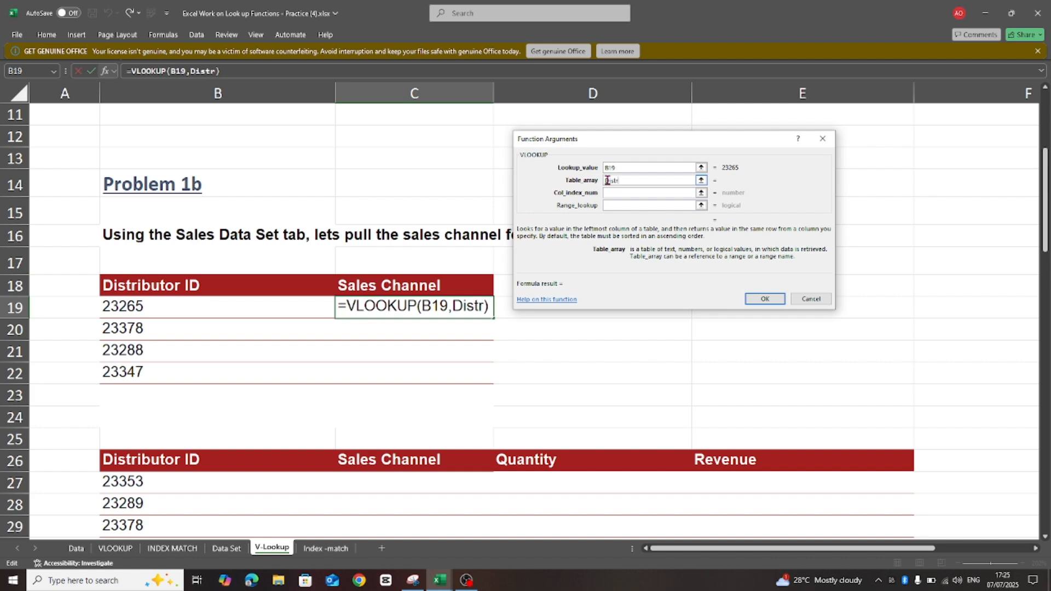
pyautogui.write('ibutor')
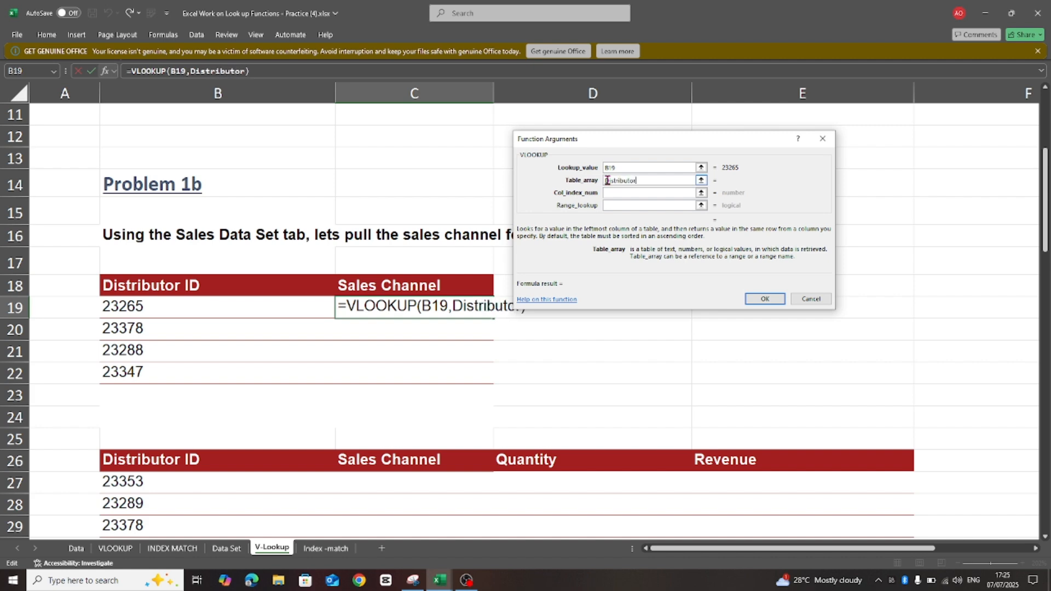
pyautogui.write('_Table')
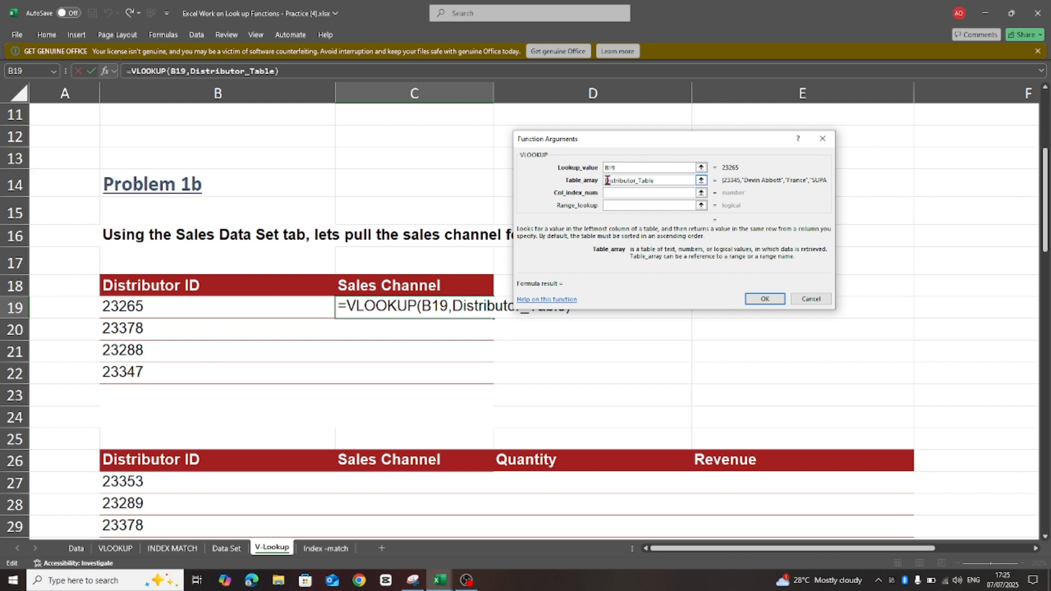
pyautogui.write('3')
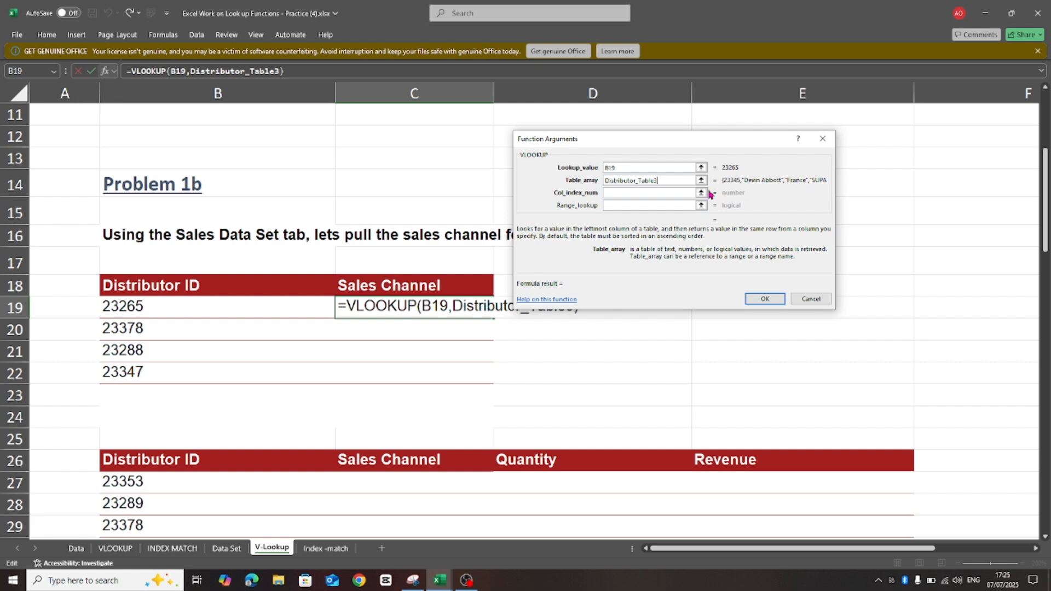
# Step: Complete the C19 VLOOKUP with column index 5 and range lookup False
pyautogui.click(607, 193)
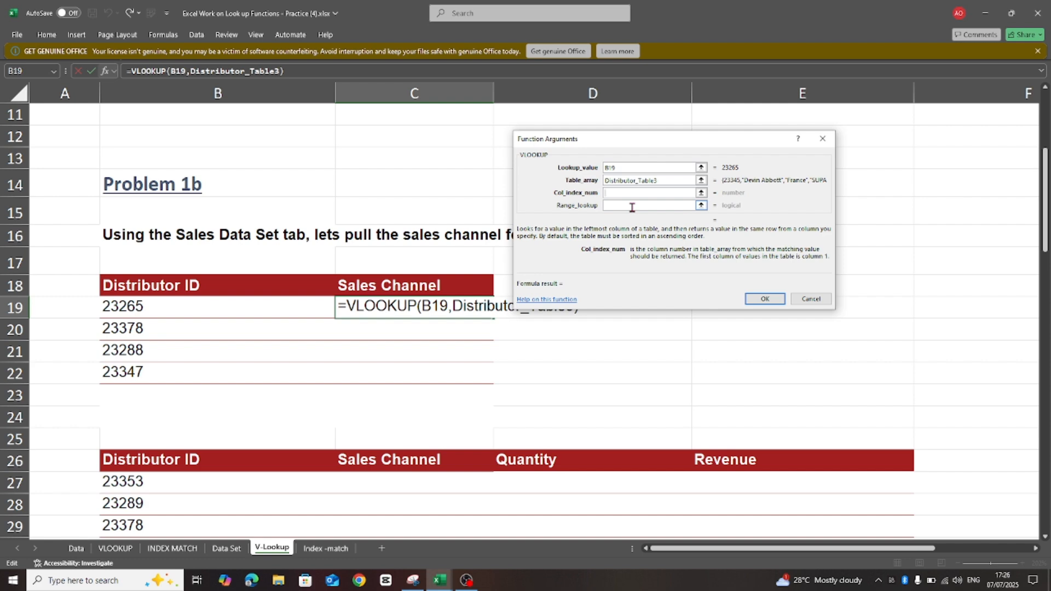
pyautogui.write('5')
pyautogui.click(614, 206)
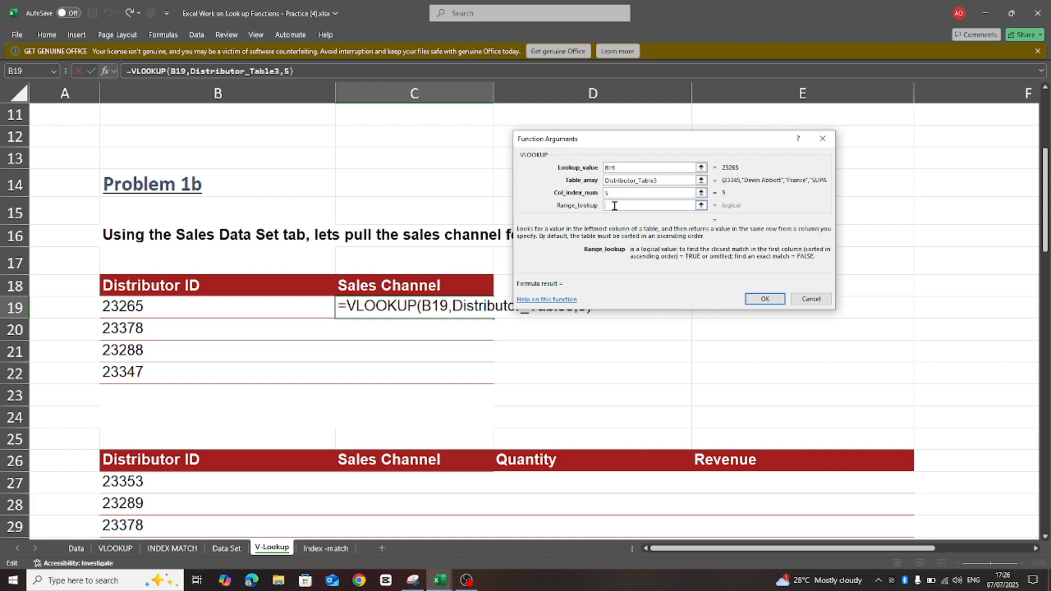
pyautogui.write('False')
pyautogui.click(766, 299)
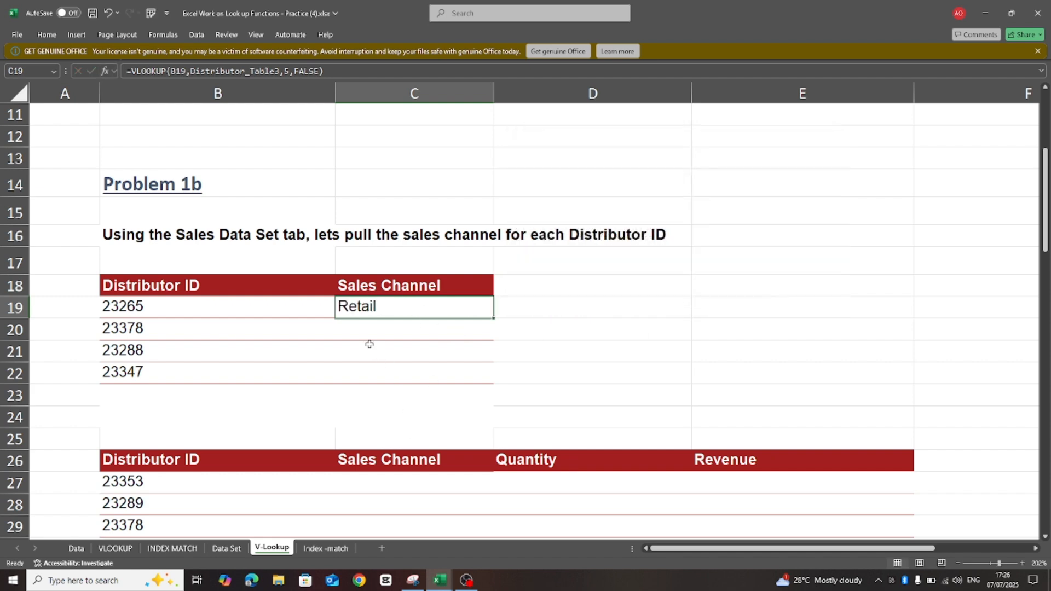
# Step: Start a VLOOKUP formula in Sales Channel cell C20 with B20 as the lookup value
pyautogui.click(348, 333)
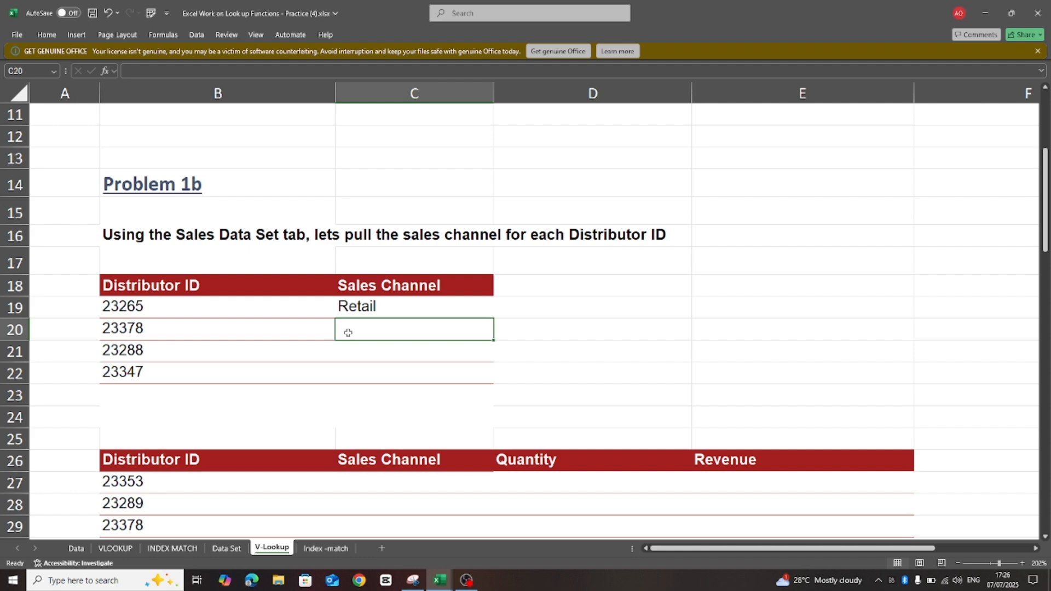
pyautogui.write('=')
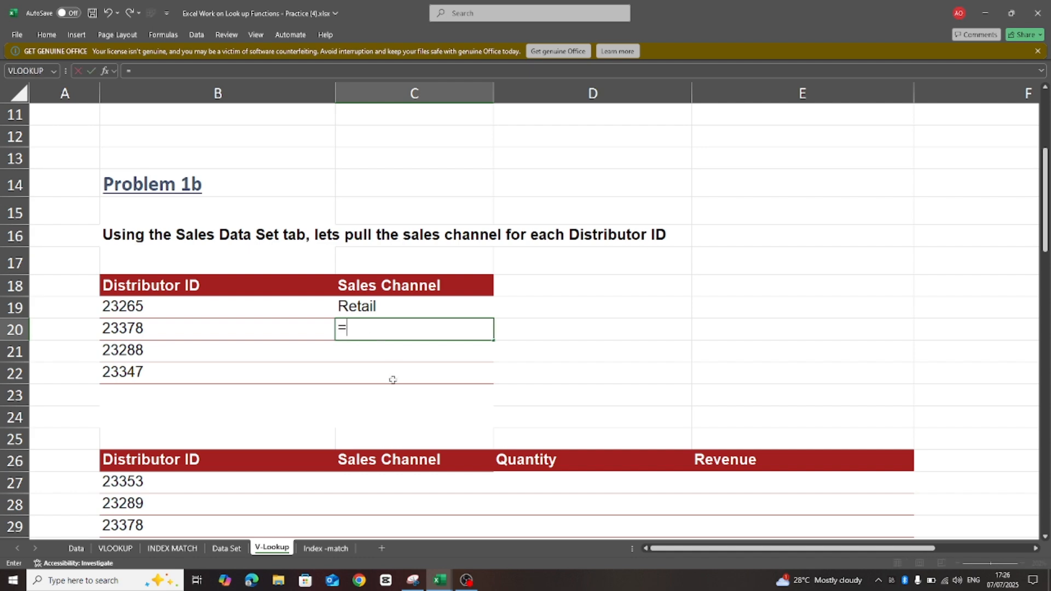
pyautogui.write('vl')
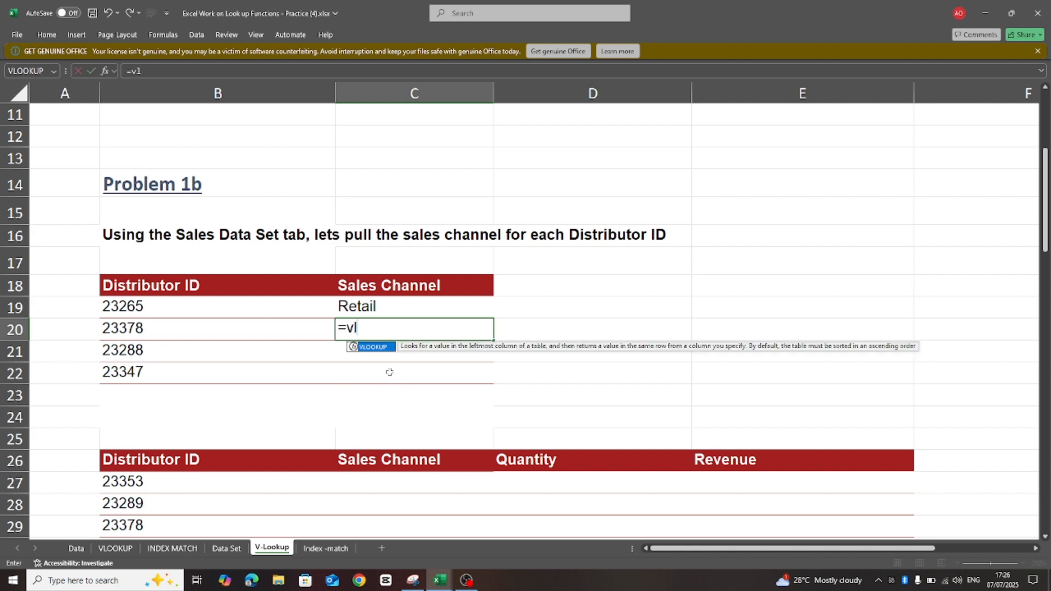
pyautogui.doubleClick(379, 350)
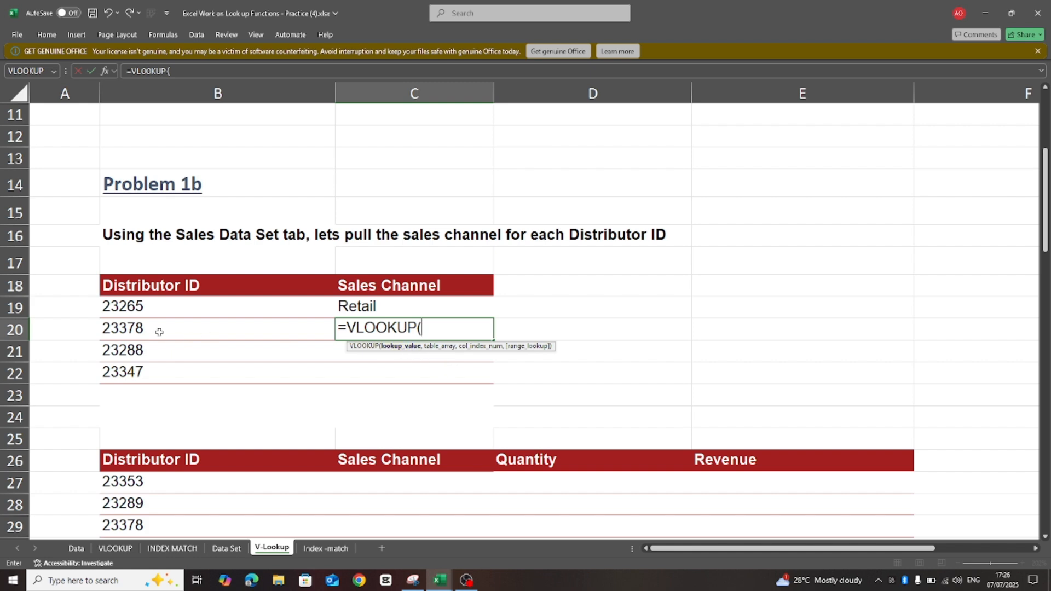
pyautogui.click(134, 328)
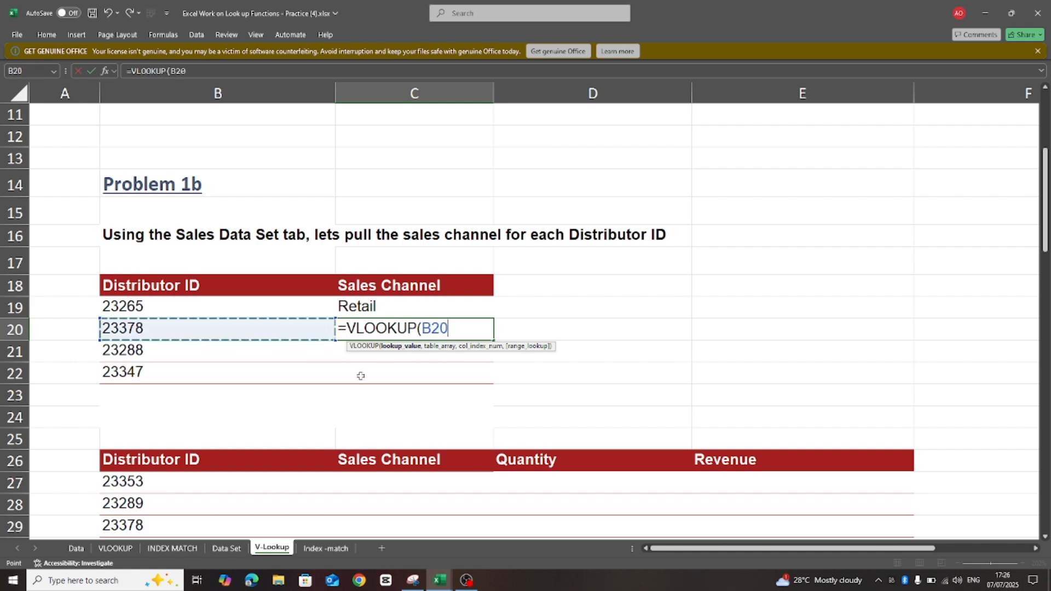
pyautogui.write(',')
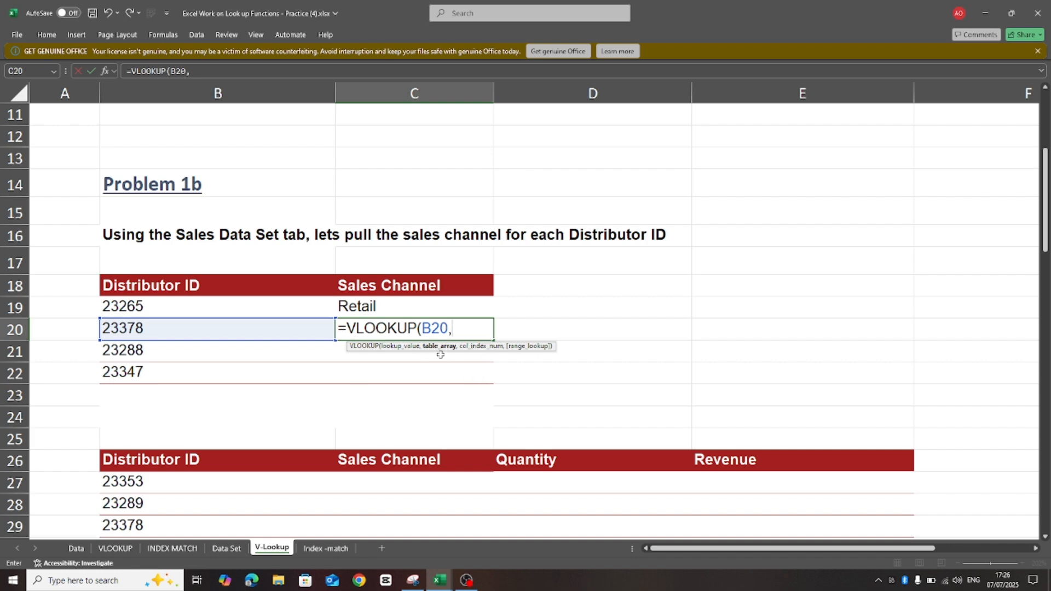
# Step: Set the table array of the C20 VLOOKUP to Distributor_Table3
pyautogui.write('d')
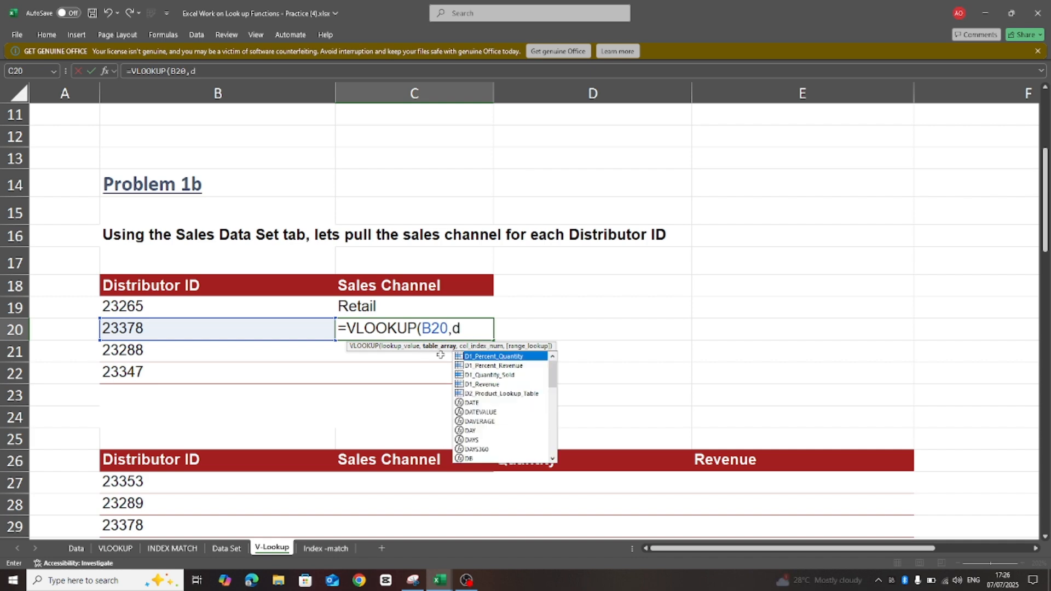
pyautogui.press('BackSpace')
pyautogui.write('dis')
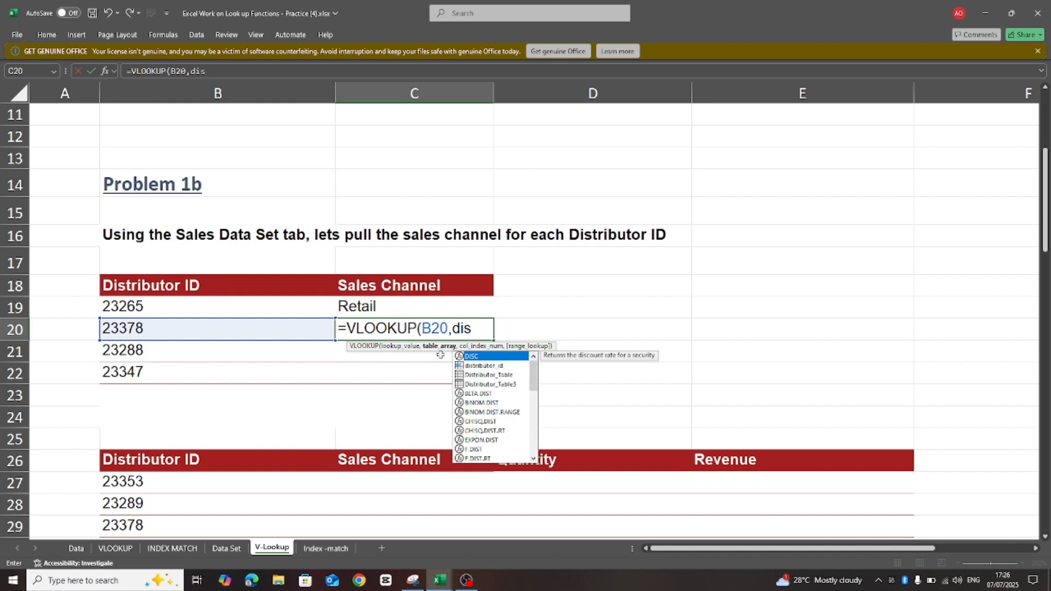
pyautogui.doubleClick(482, 385)
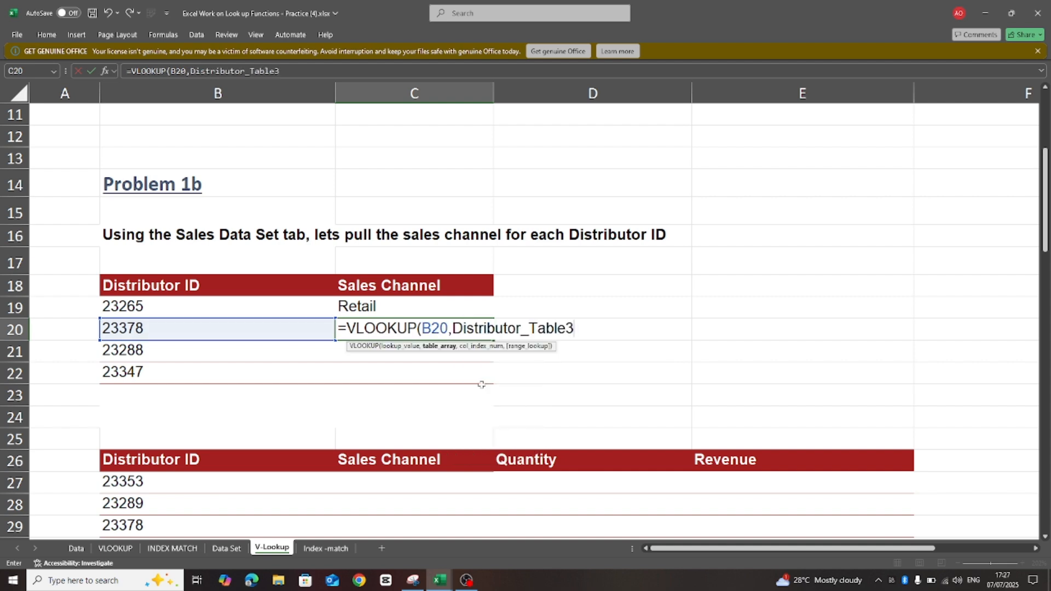
pyautogui.write(',')
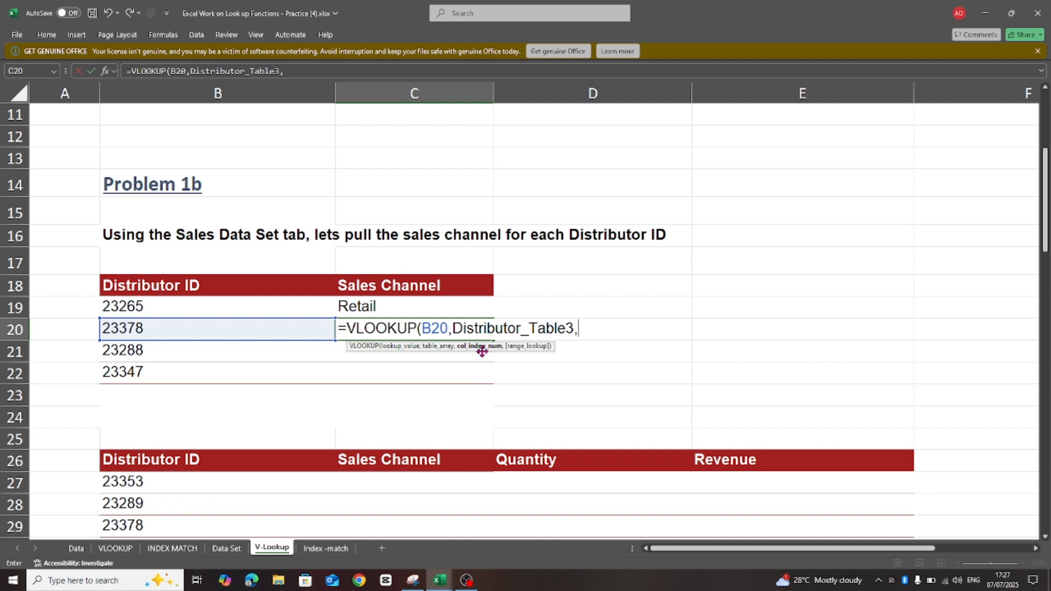
# Step: Complete the C20 VLOOKUP with column index 5 and range lookup False
pyautogui.write('5,')
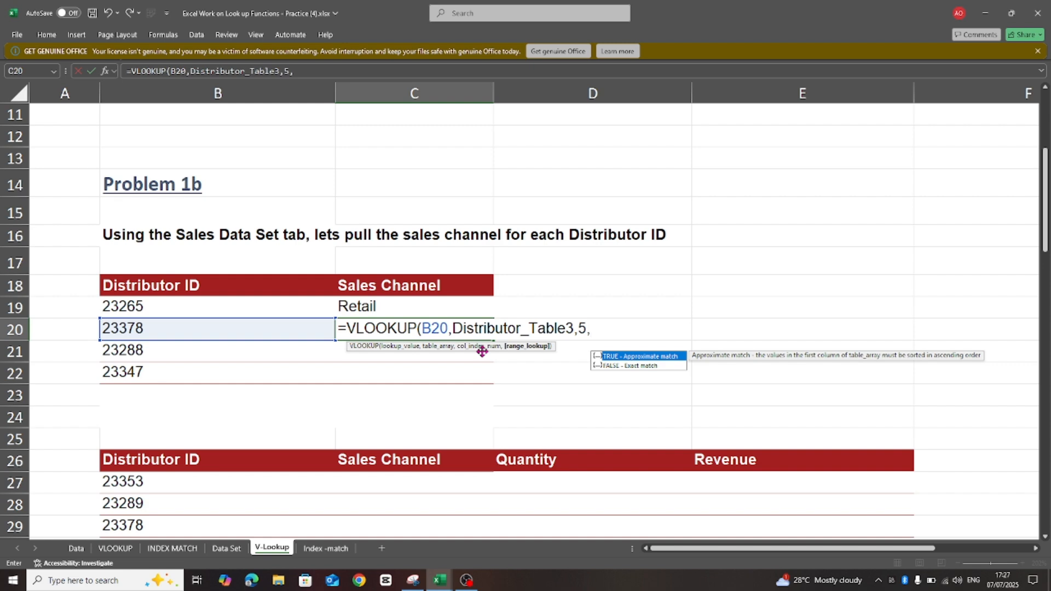
pyautogui.write('False)')
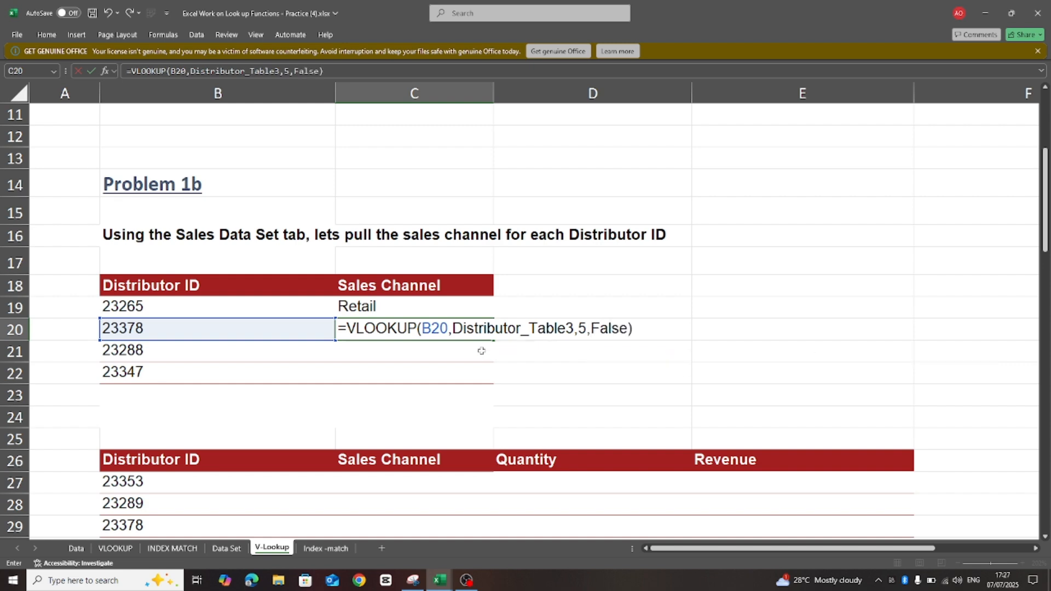
pyautogui.hotkey('ctrl', 'Return')
pyautogui.press('Return')
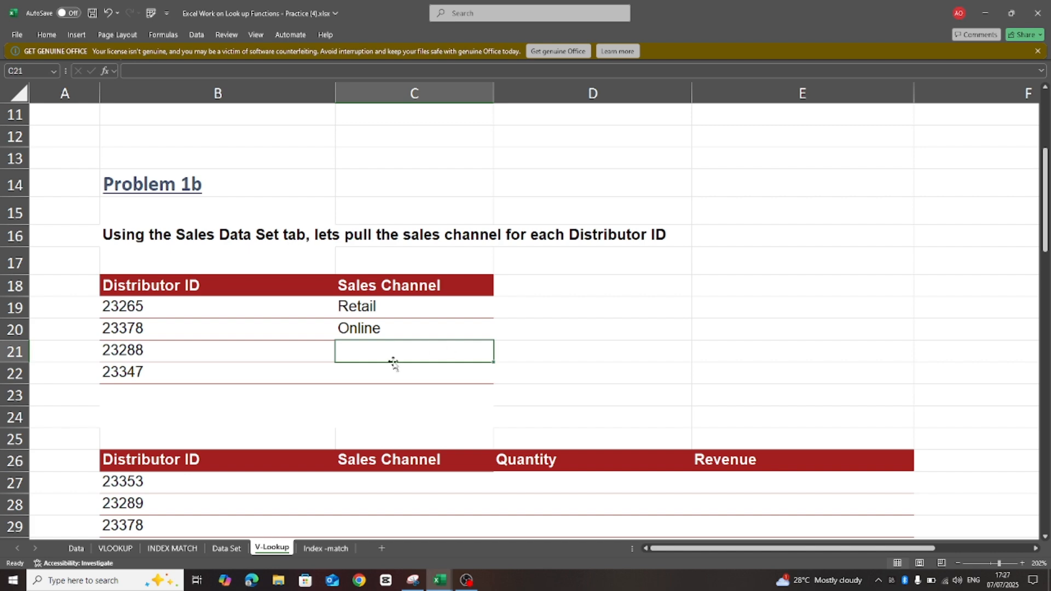
# Step: Open the VLOOKUP function arguments for Sales Channel cell C21 and set the lookup value to B21
pyautogui.write('=')
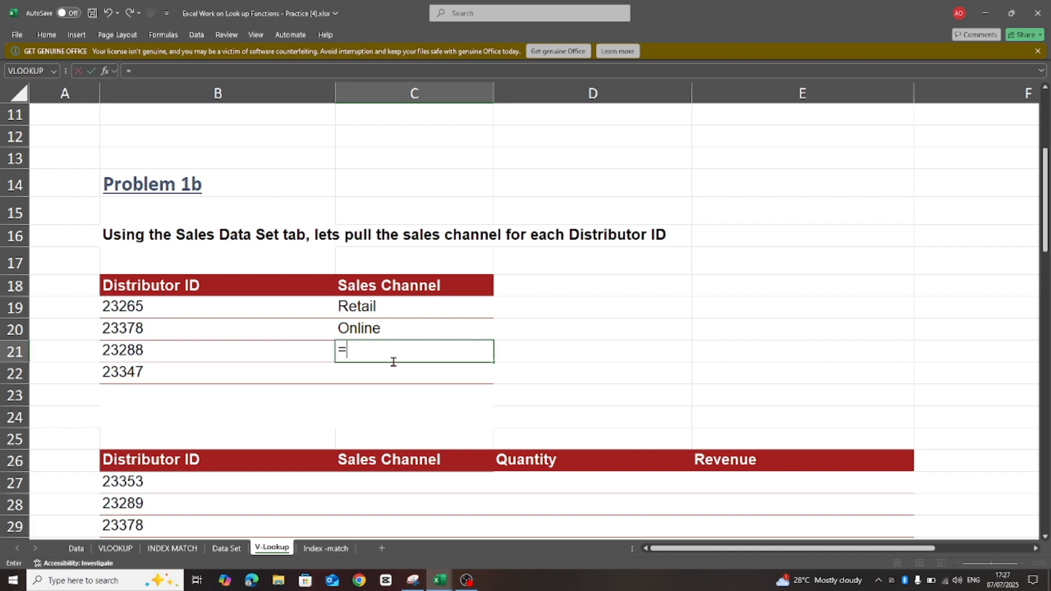
pyautogui.click(54, 72)
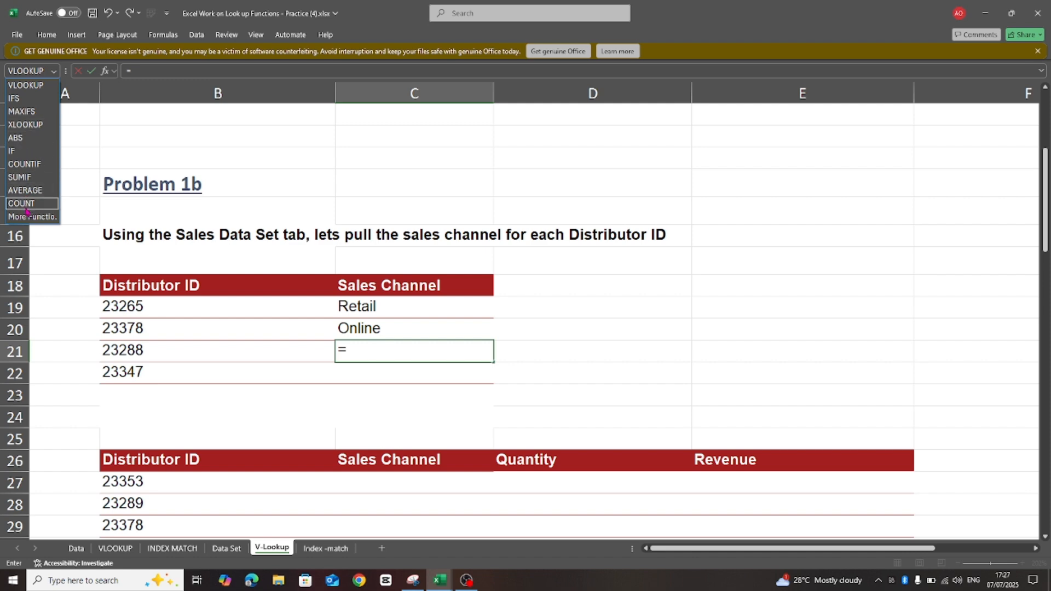
pyautogui.click(23, 89)
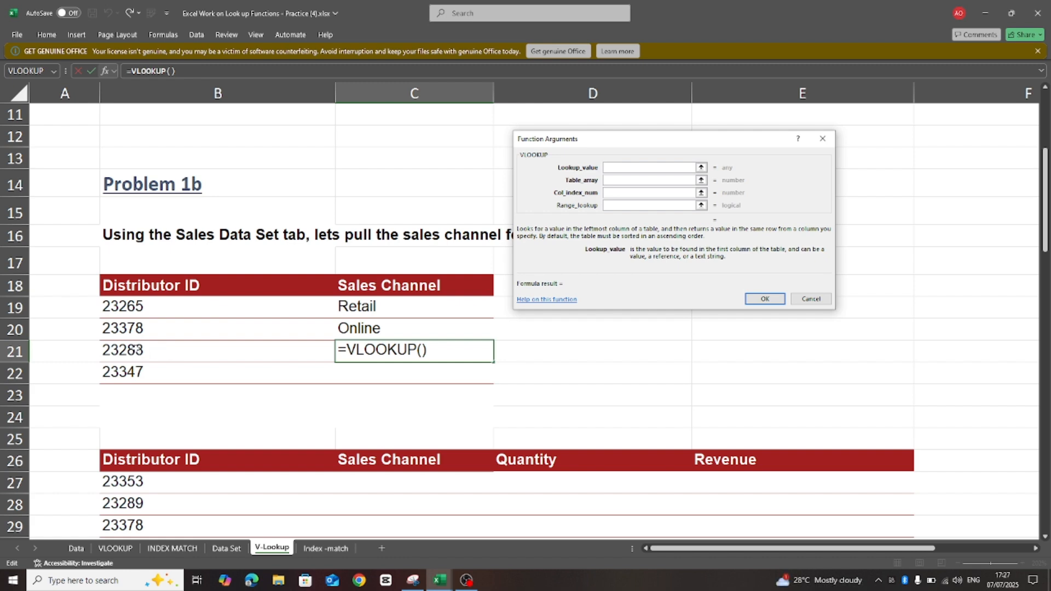
pyautogui.click(136, 349)
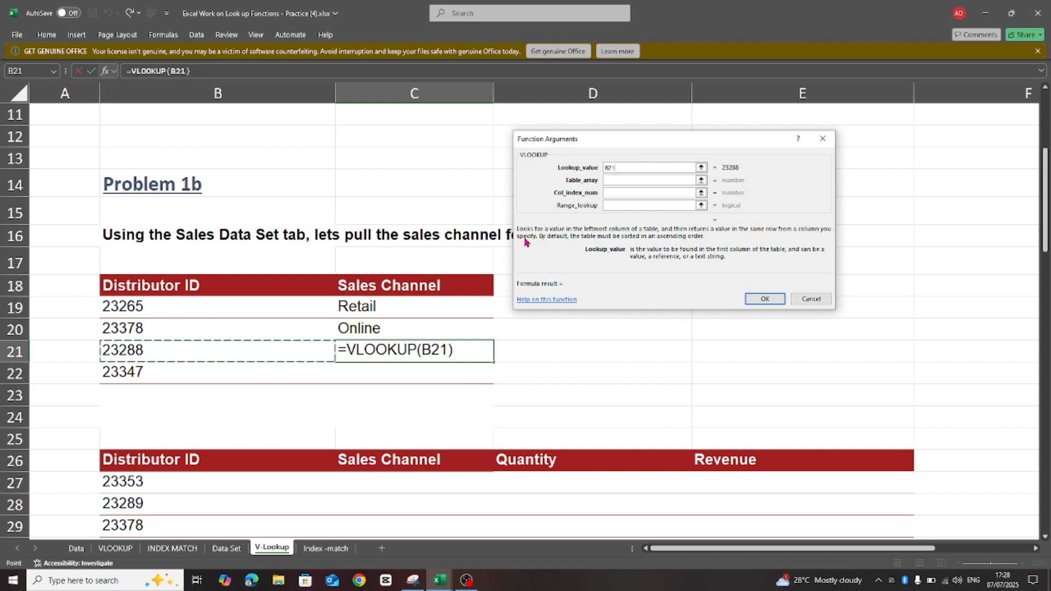
# Step: Set the table array of the C21 lookup to Distributor_Table3
pyautogui.click(608, 181)
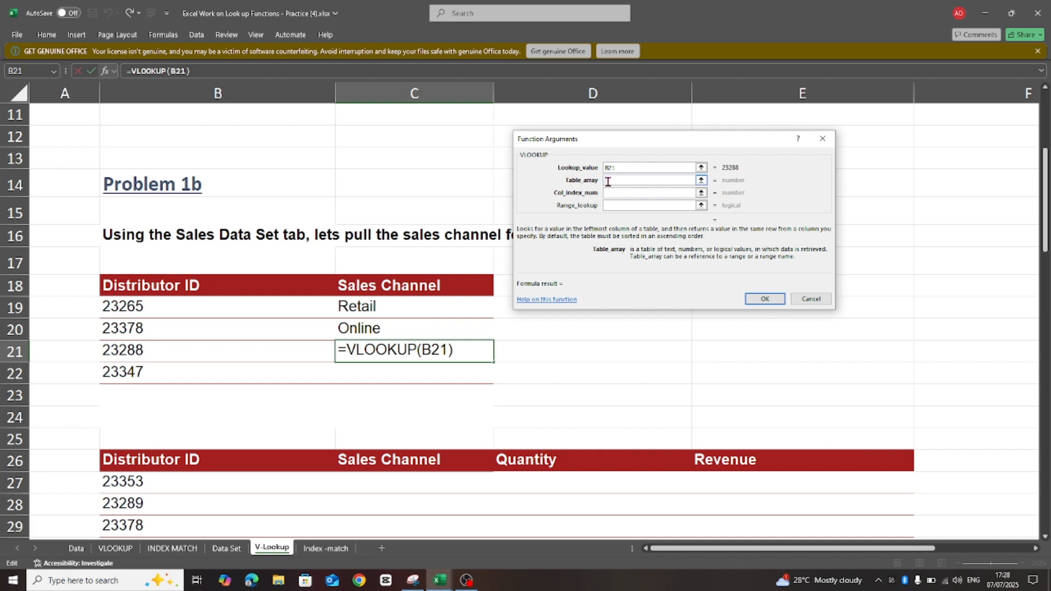
pyautogui.write('Distrubot')
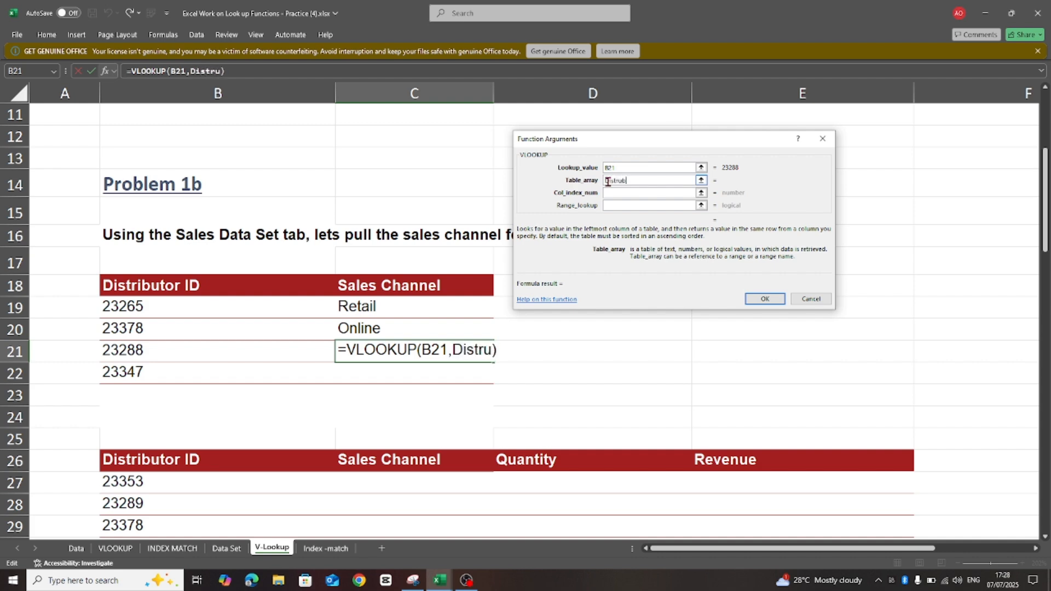
pyautogui.press('BackSpace')
pyautogui.press('BackSpace')
pyautogui.press('BackSpace')
pyautogui.press('BackSpace')
pyautogui.write('ibutor_T')
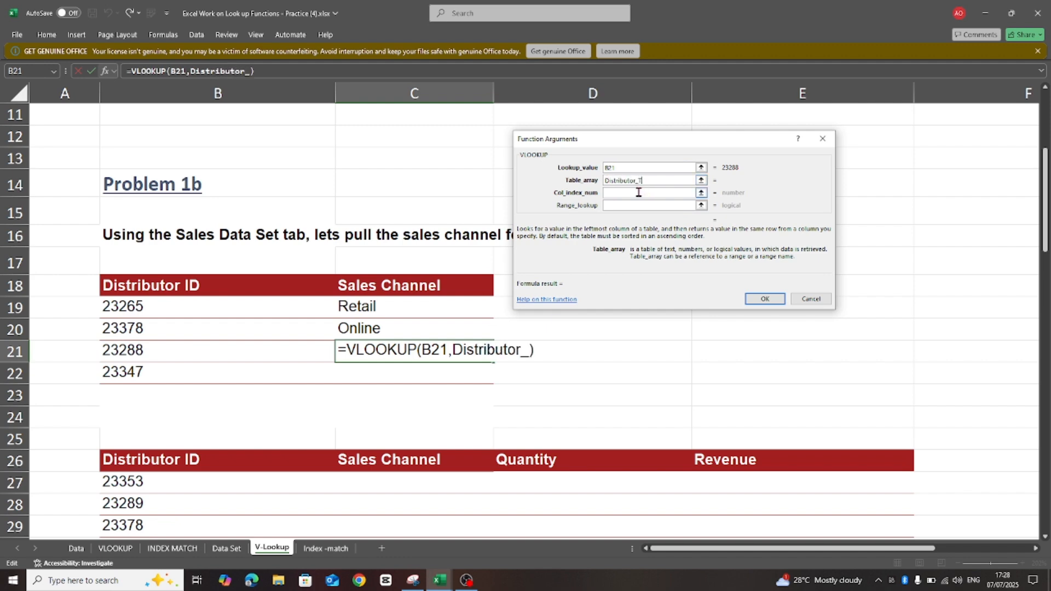
pyautogui.write('able3')
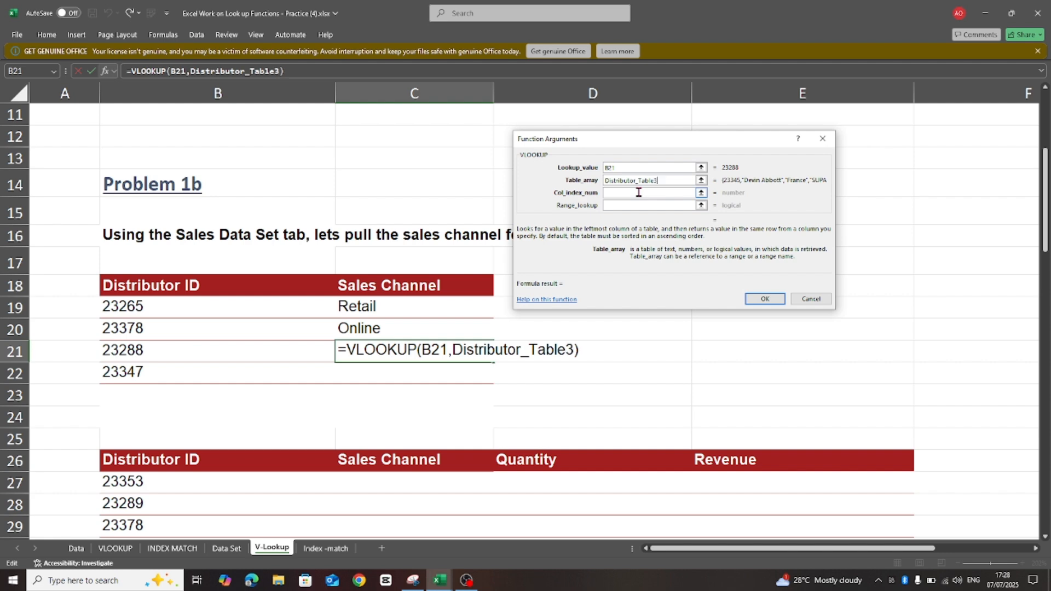
# Step: Complete the C21 VLOOKUP with column index 5 and range lookup False
pyautogui.click(613, 193)
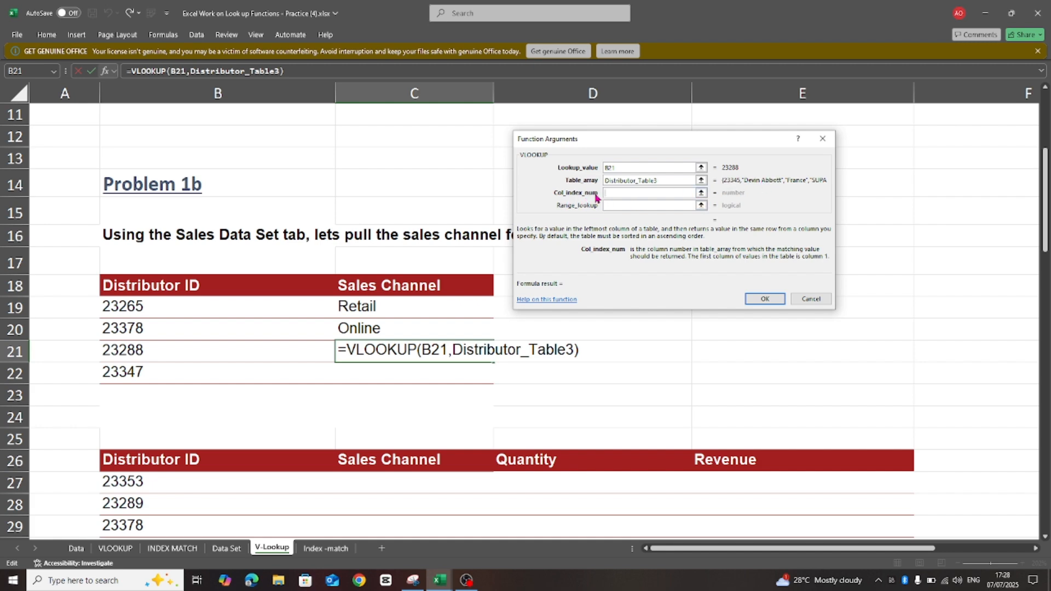
pyautogui.write('5')
pyautogui.click(609, 206)
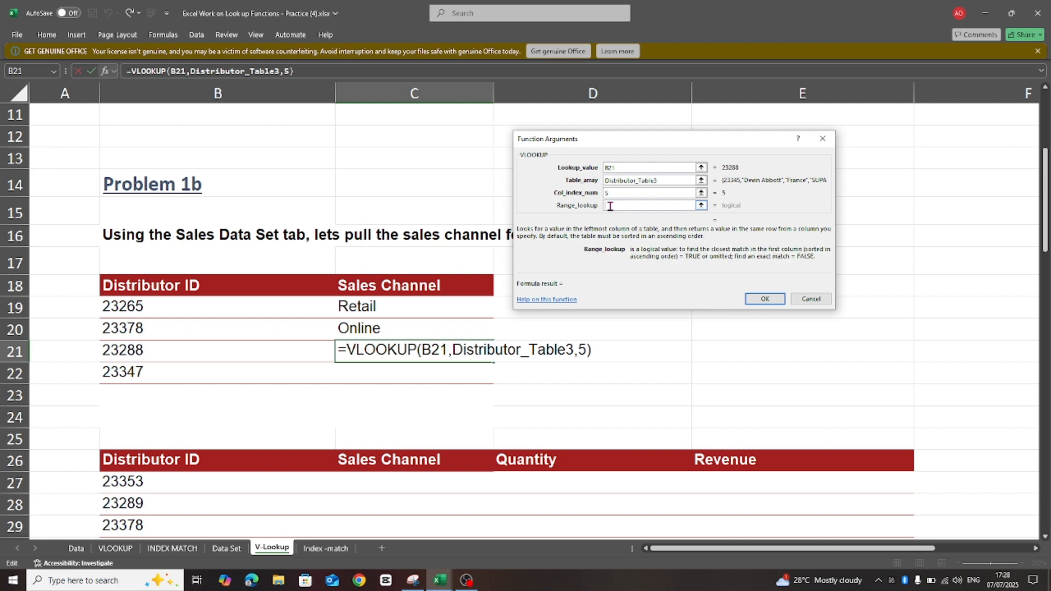
pyautogui.write('False')
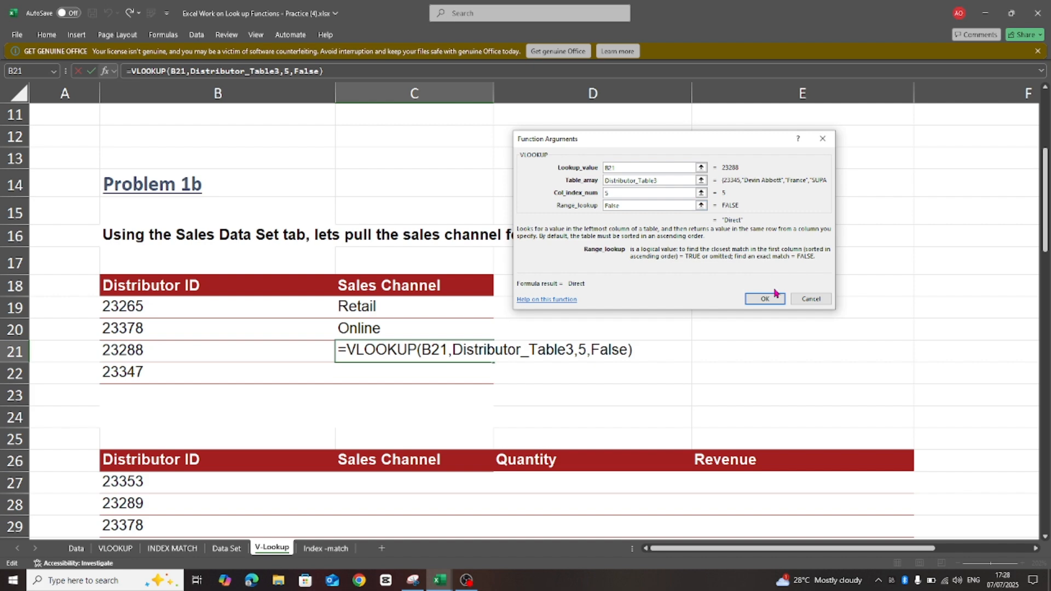
pyautogui.click(765, 299)
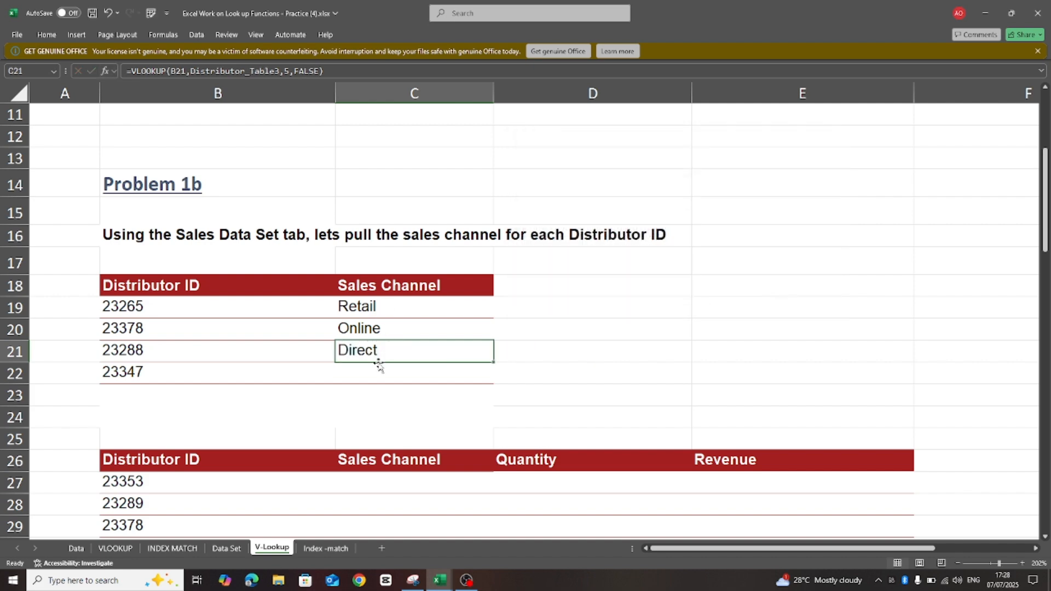
# Step: Start a VLOOKUP formula in Sales Channel cell C22 with B22 as the lookup value
pyautogui.click(350, 379)
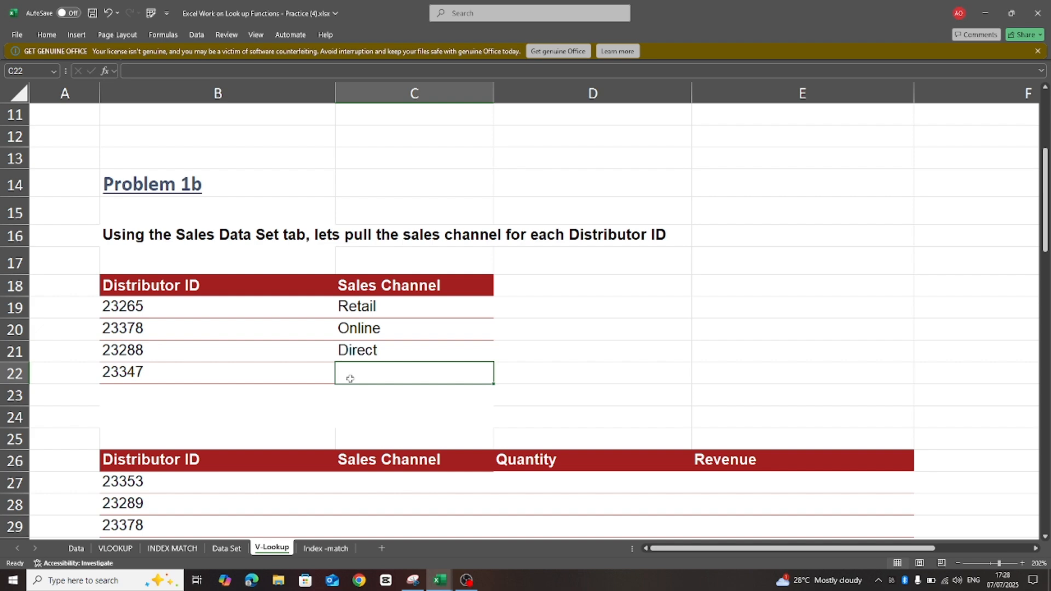
pyautogui.write('=')
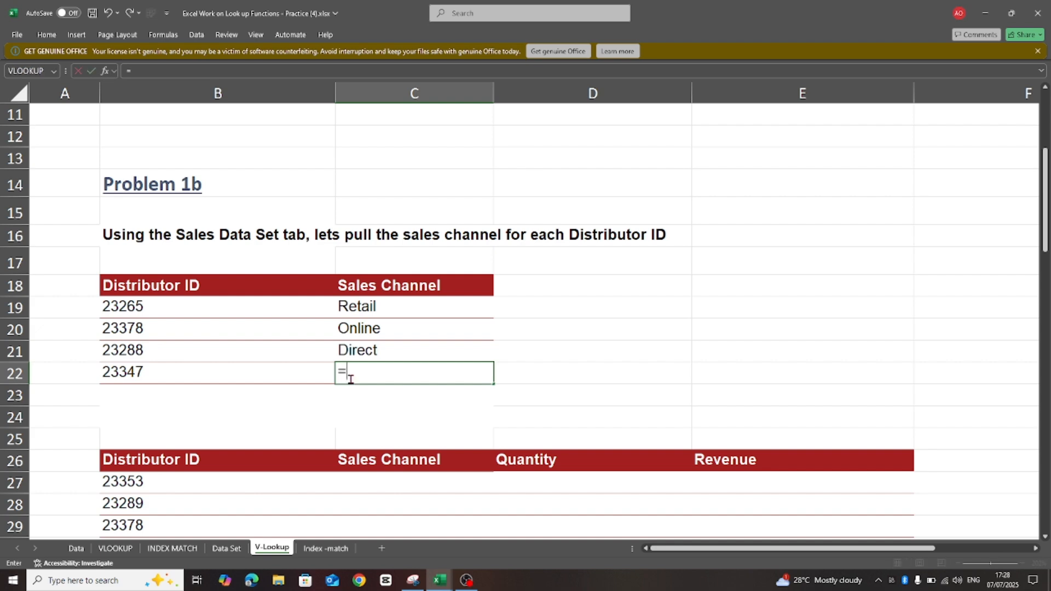
pyautogui.write('vol')
pyautogui.press('BackSpace')
pyautogui.press('BackSpace')
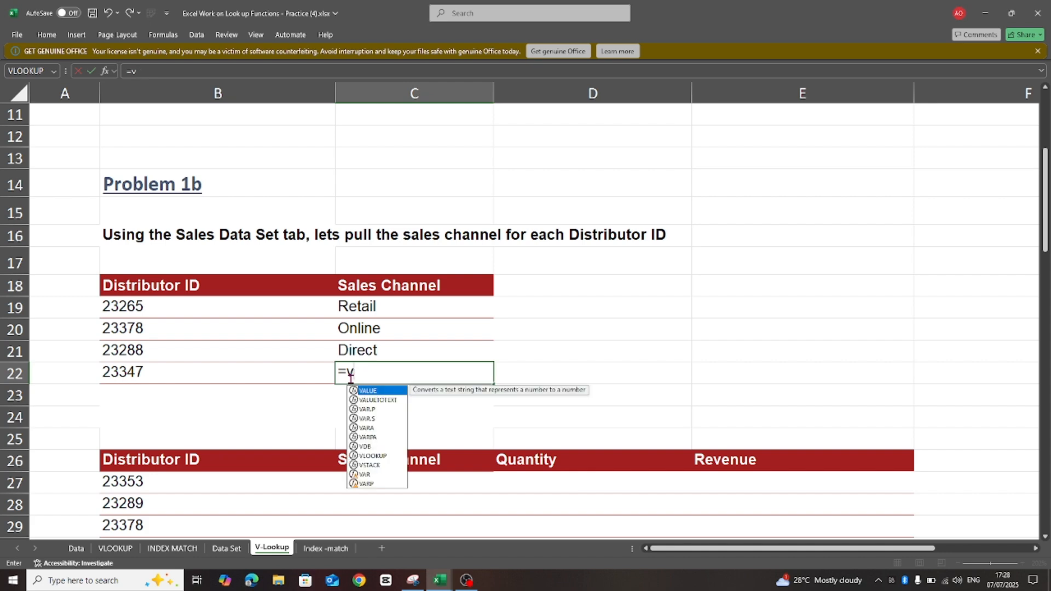
pyautogui.write('l')
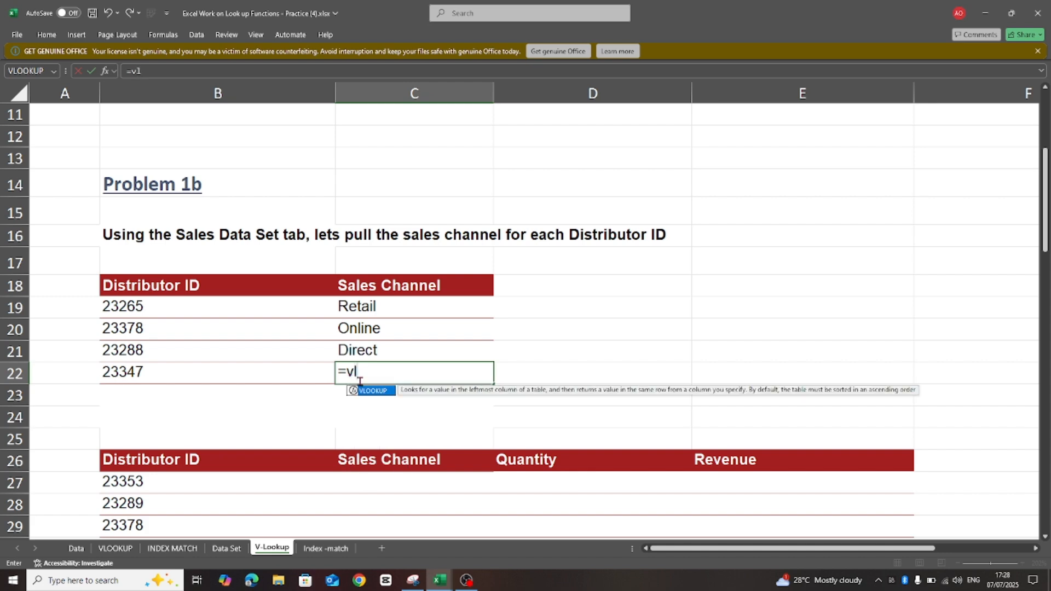
pyautogui.doubleClick(374, 392)
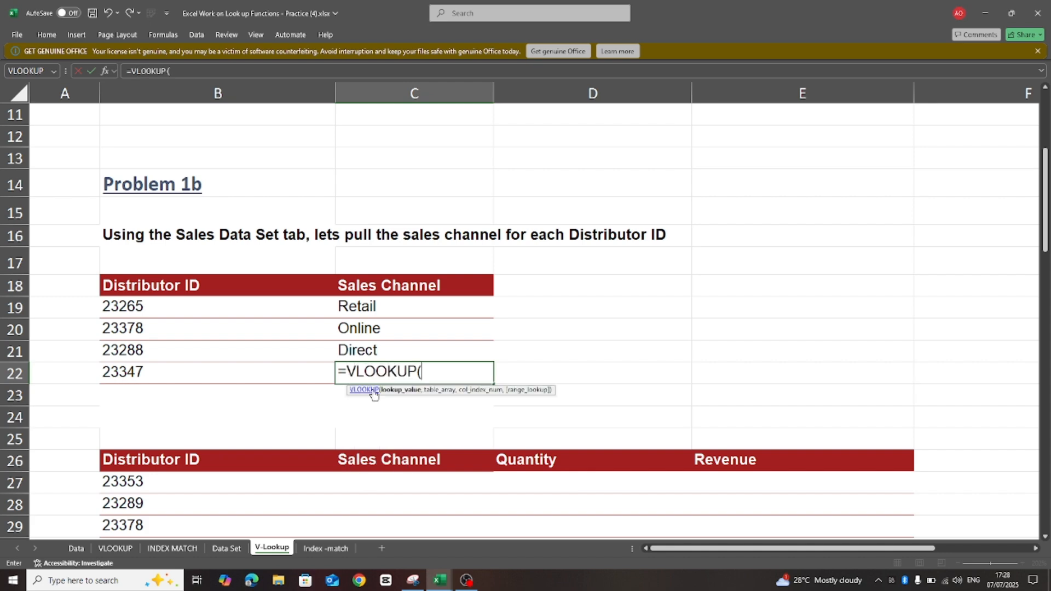
pyautogui.click(145, 374)
pyautogui.write(',')
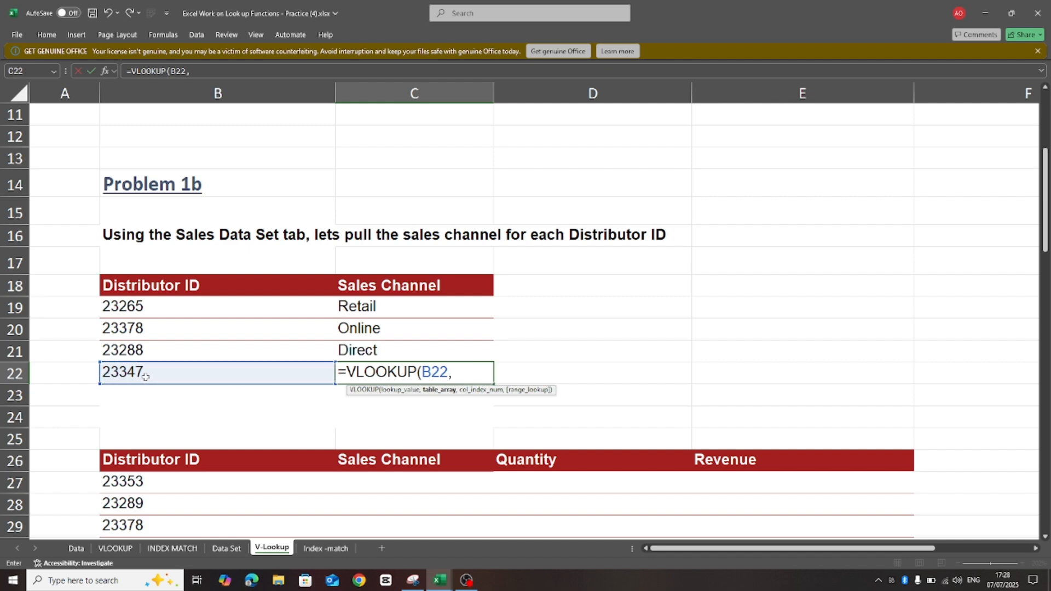
# Step: Complete the C22 VLOOKUP with table array Distributor_Table3, column index 5 and Falses as the range lookup
pyautogui.write('dis')
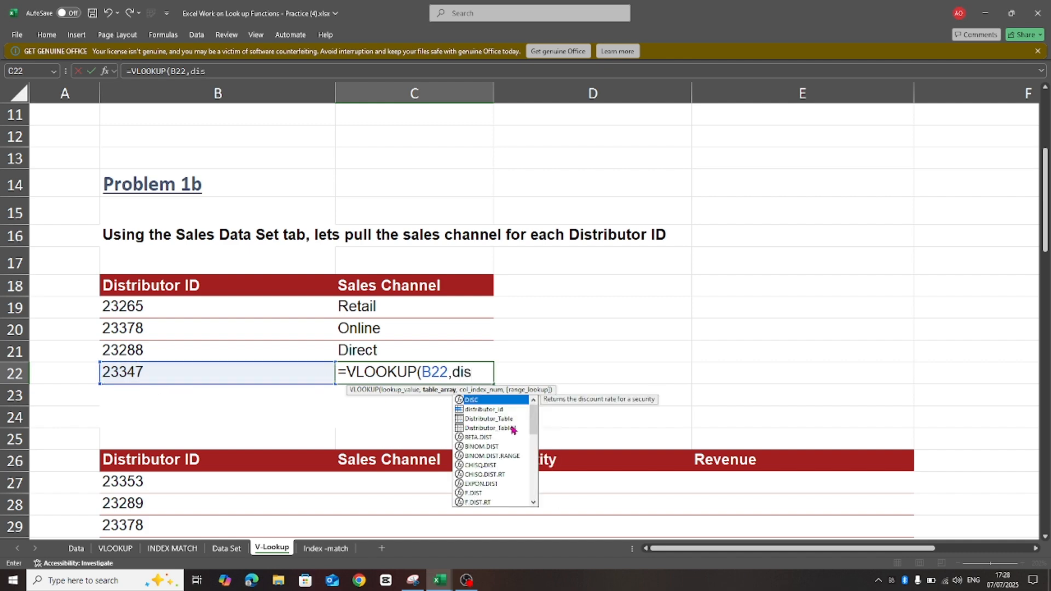
pyautogui.doubleClick(513, 429)
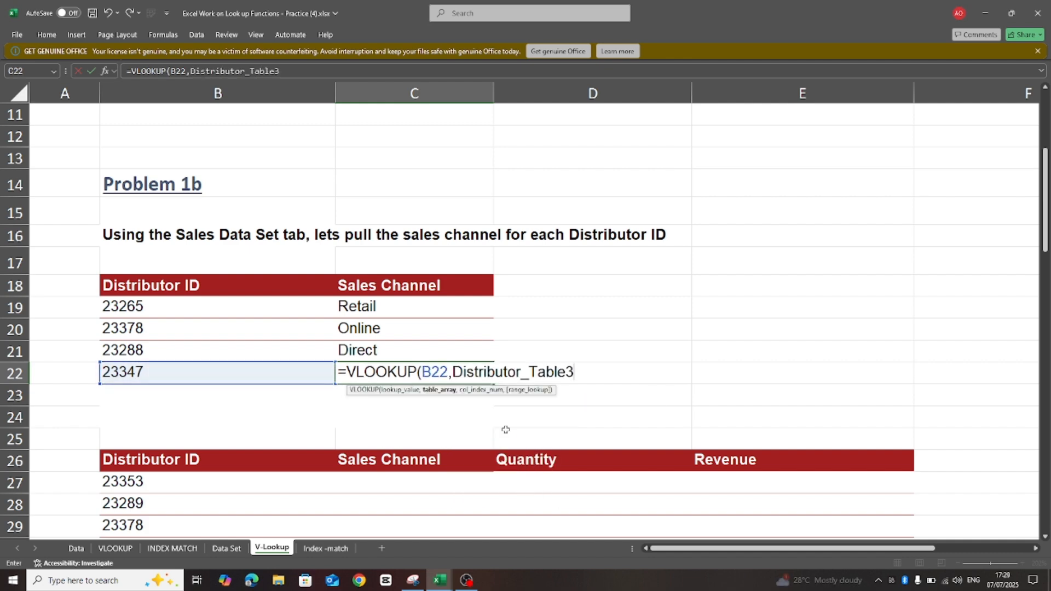
pyautogui.write(',')
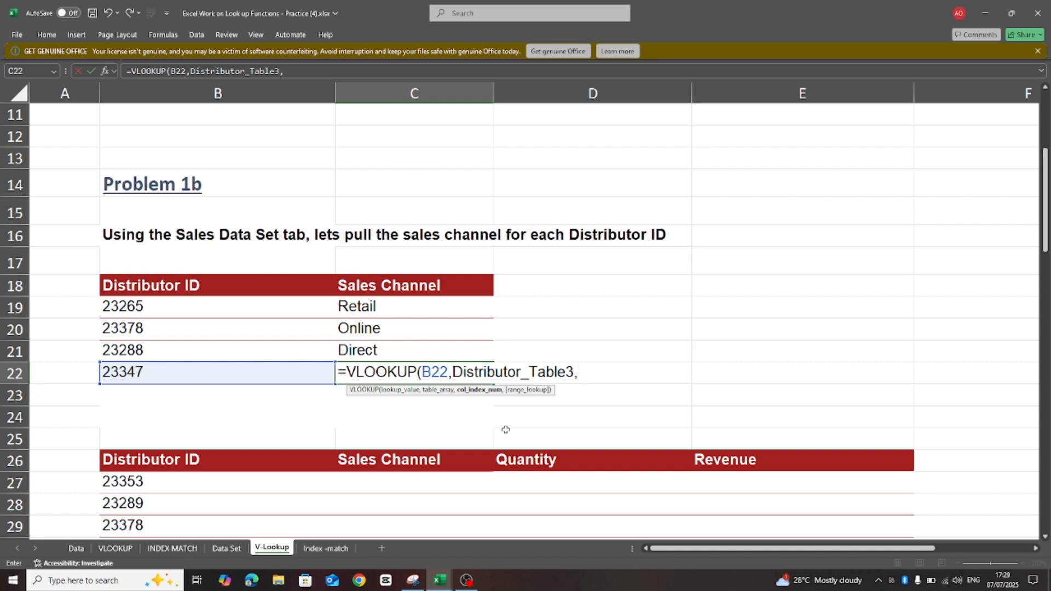
pyautogui.write('5,Falses')
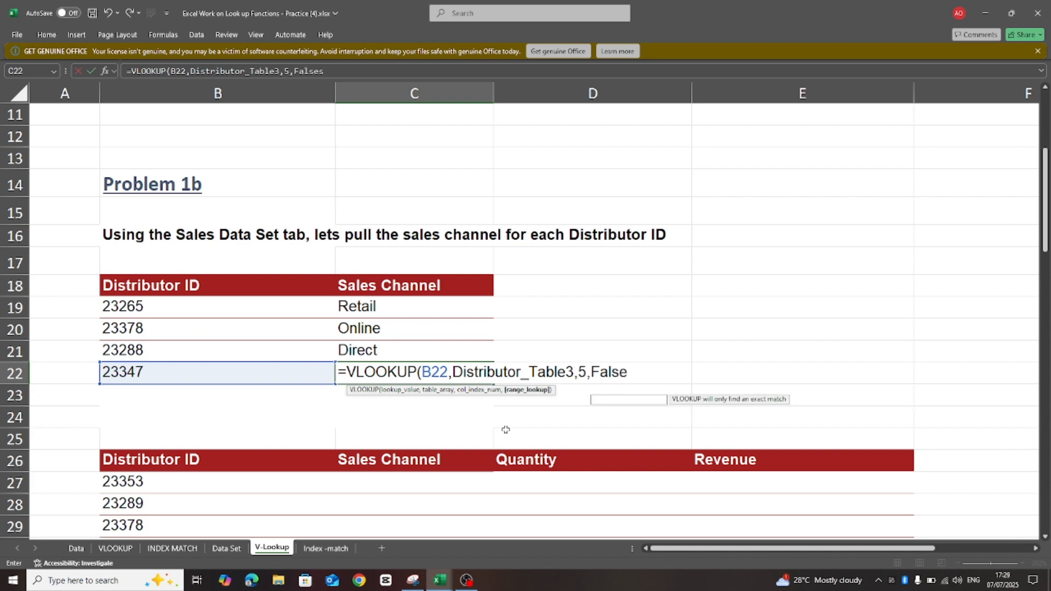
pyautogui.press('BackSpace')
pyautogui.write(')')
pyautogui.press('Return')
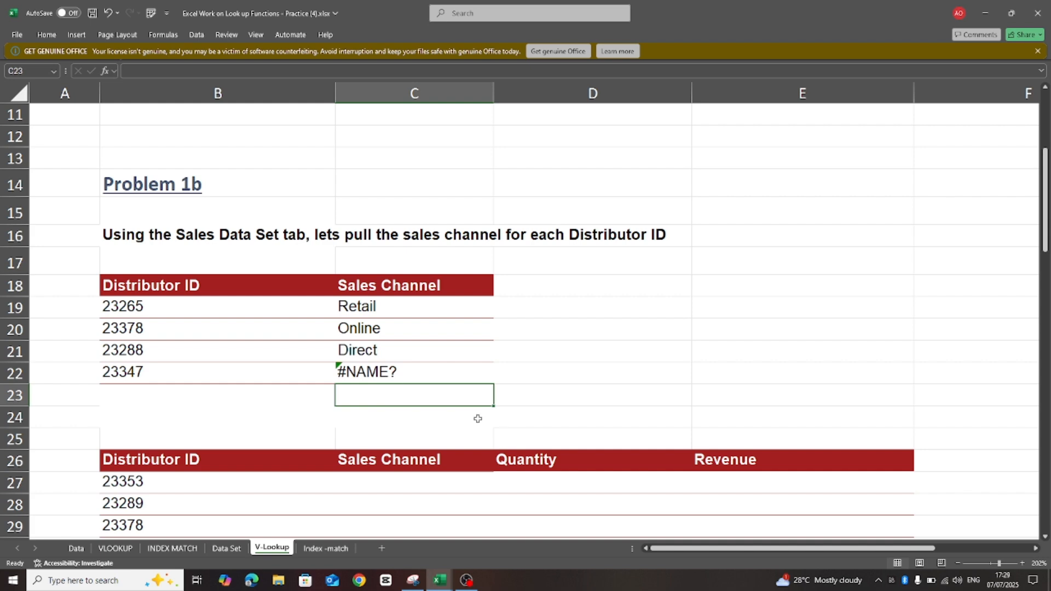
# Step: Correct the range lookup argument of the C22 VLOOKUP formula to False
pyautogui.click(390, 374)
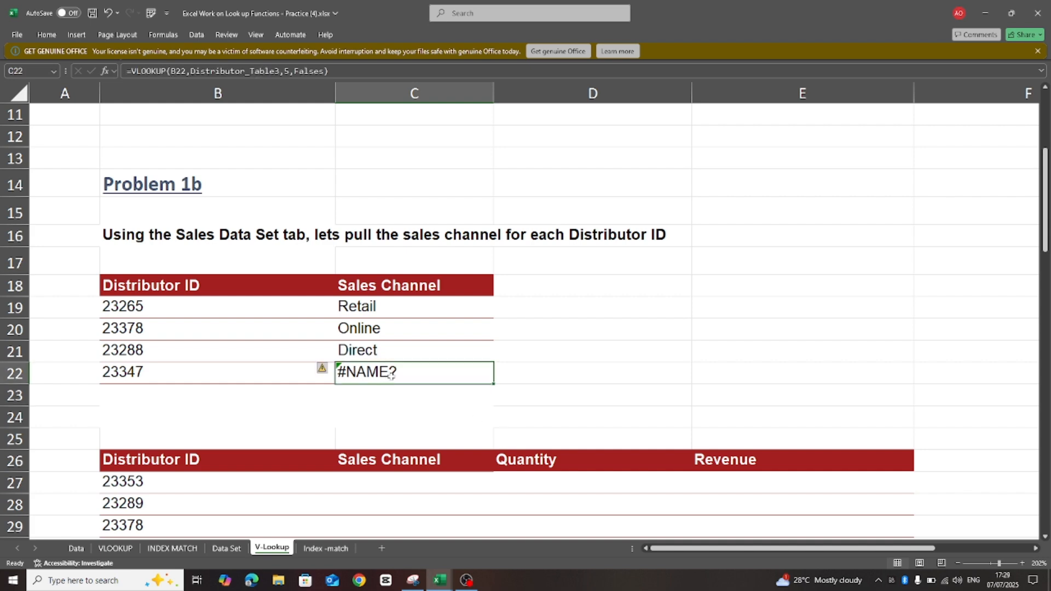
pyautogui.click(325, 72)
pyautogui.press('BackSpace')
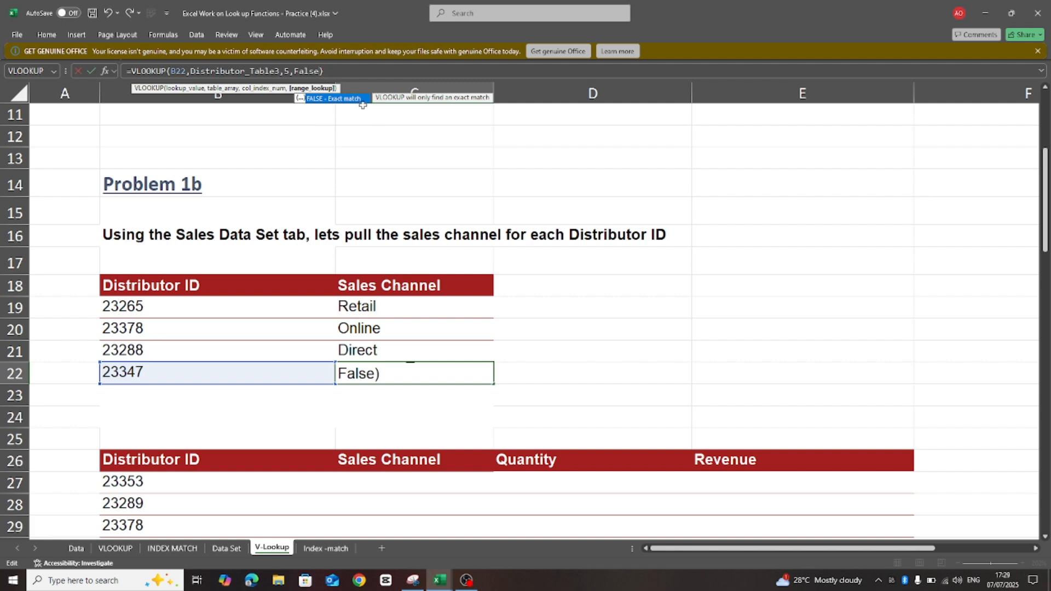
pyautogui.click(330, 77)
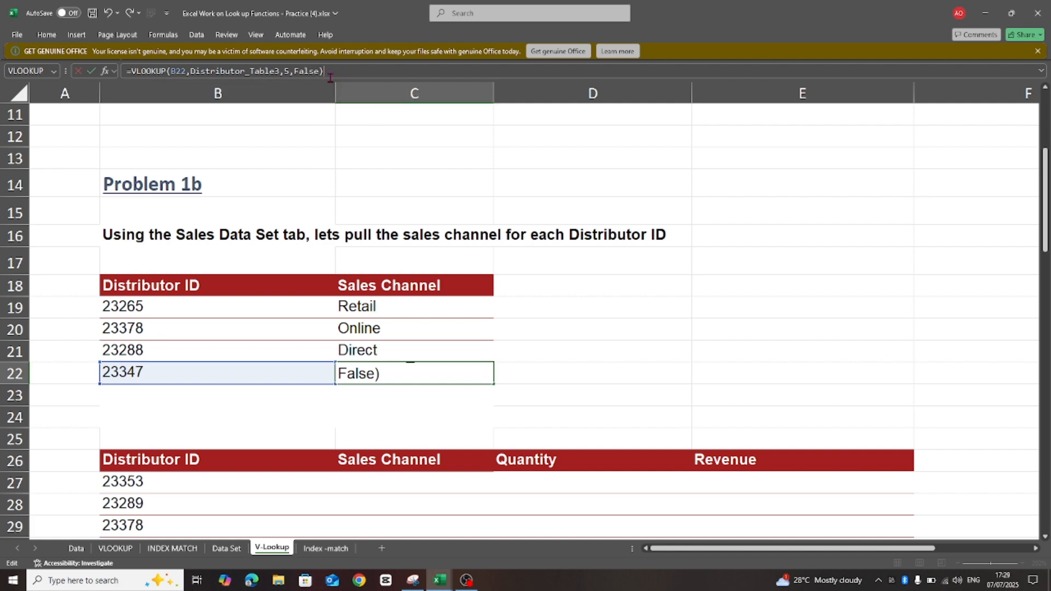
pyautogui.press('Return')
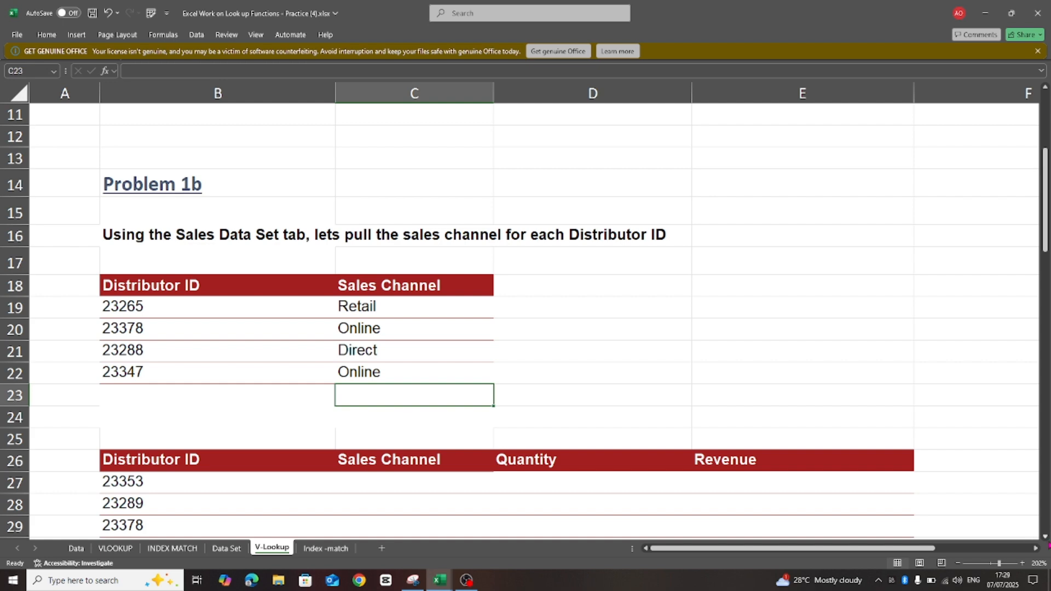
# Step: Start a VLOOKUP formula in Sales Channel cell C27 of the second table with B27 as the lookup value
pyautogui.click(1045, 537)
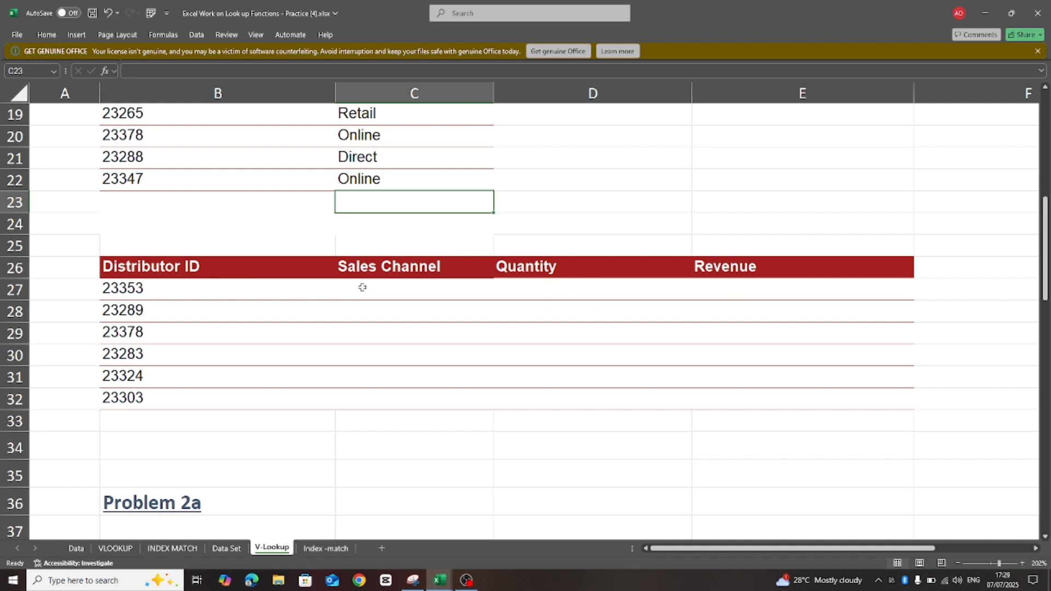
pyautogui.click(523, 292)
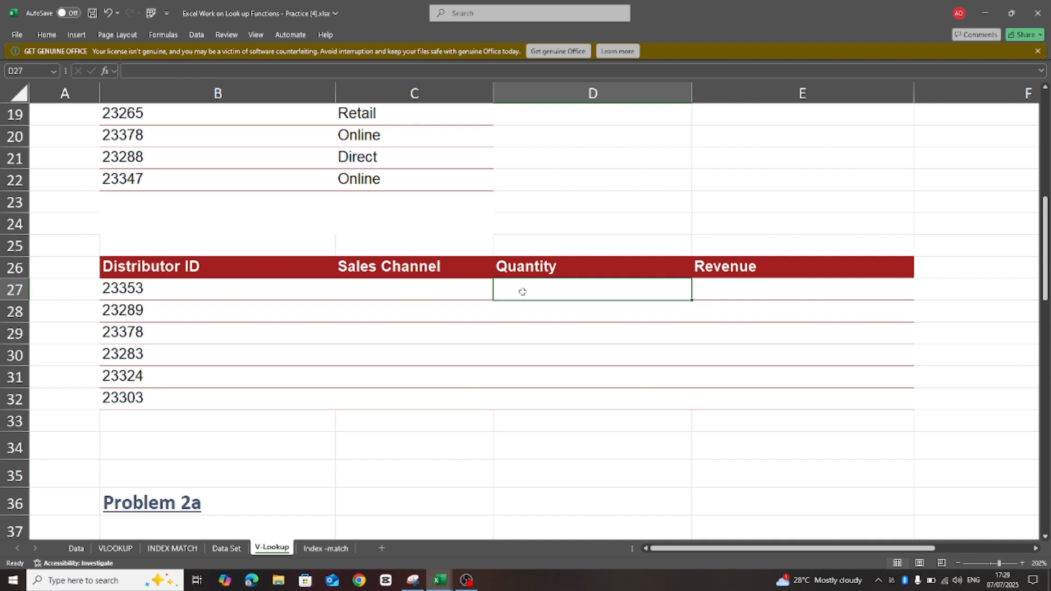
pyautogui.click(360, 286)
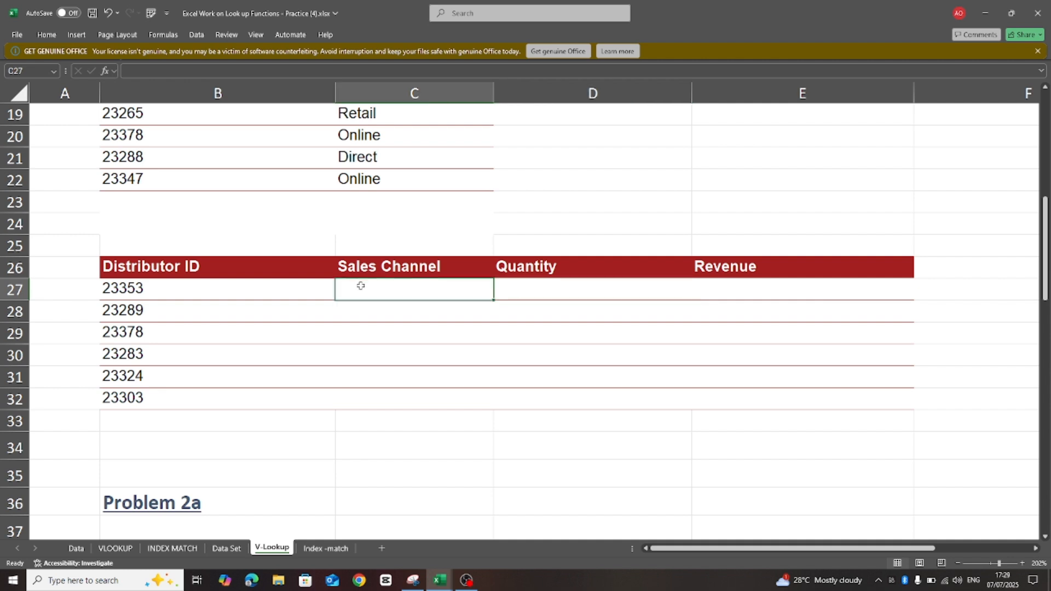
pyautogui.write('=')
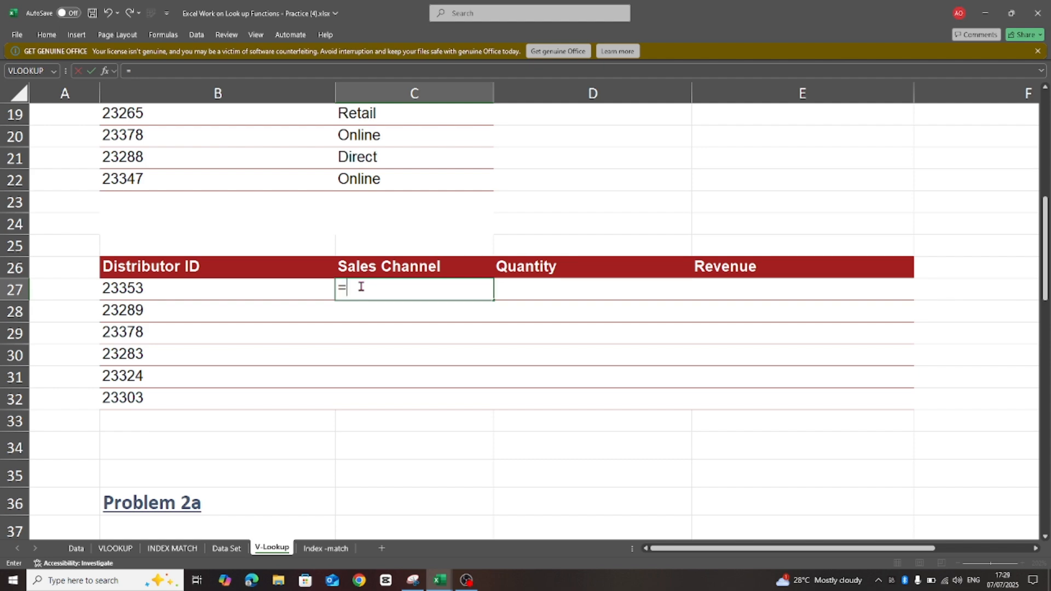
pyautogui.write('vl')
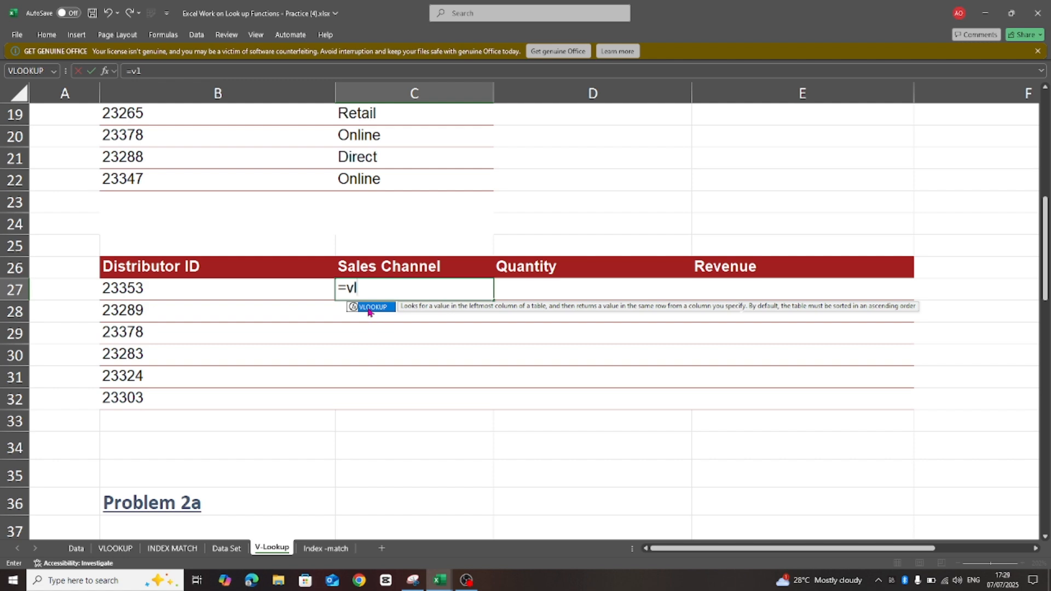
pyautogui.doubleClick(368, 307)
pyautogui.click(134, 291)
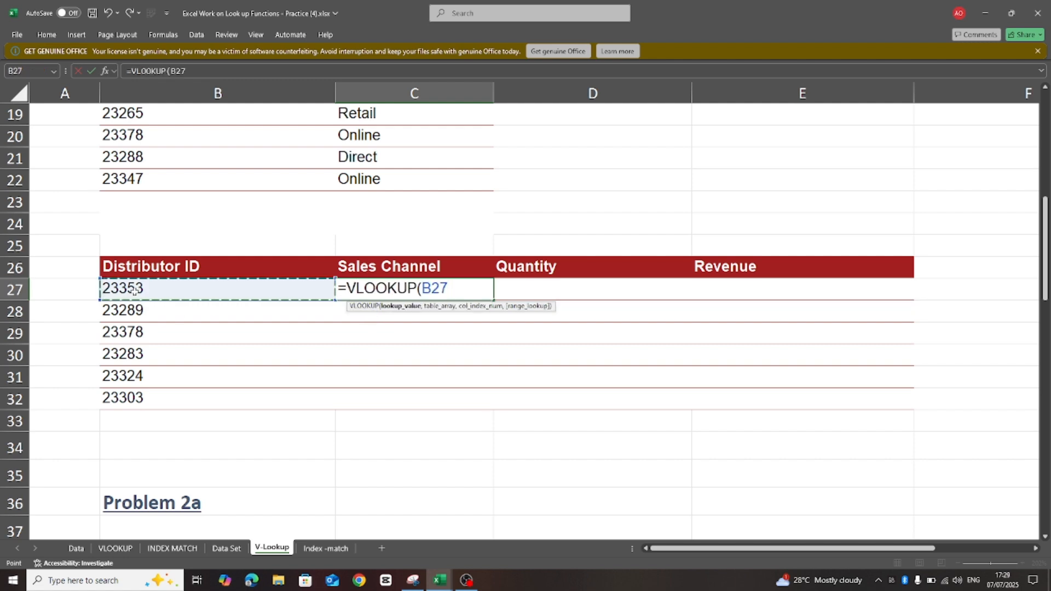
pyautogui.write(',')
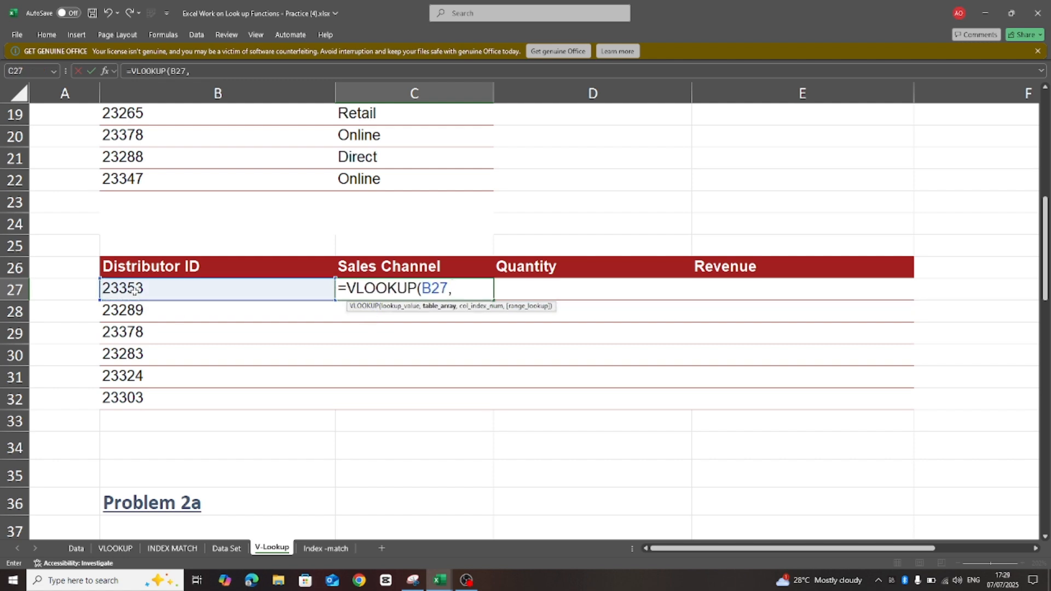
# Step: Complete the C27 VLOOKUP with table array Distributor_Table3, column index 5 and range lookup False
pyautogui.write('dis')
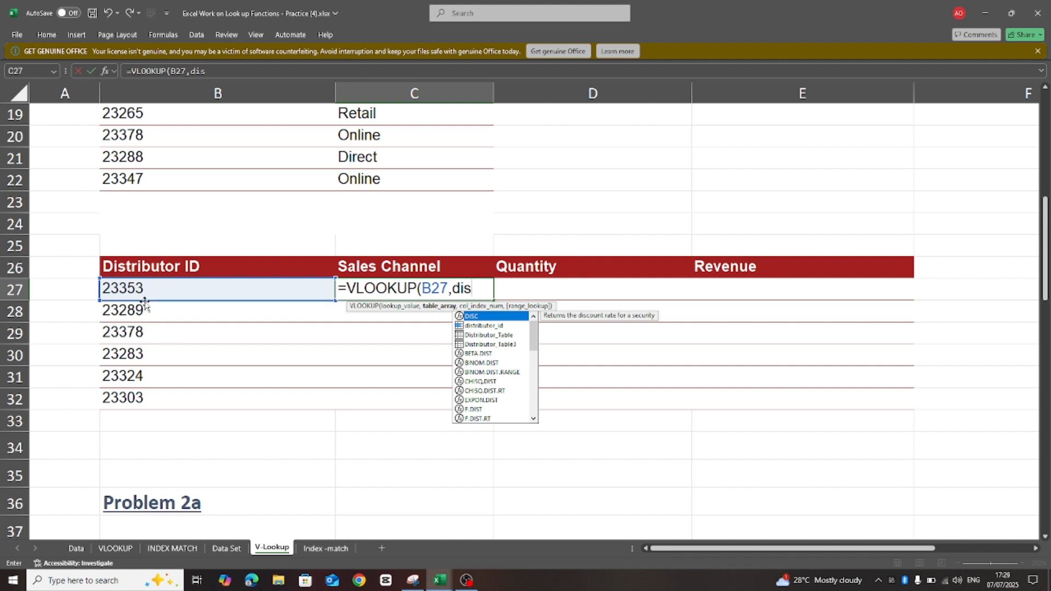
pyautogui.doubleClick(501, 344)
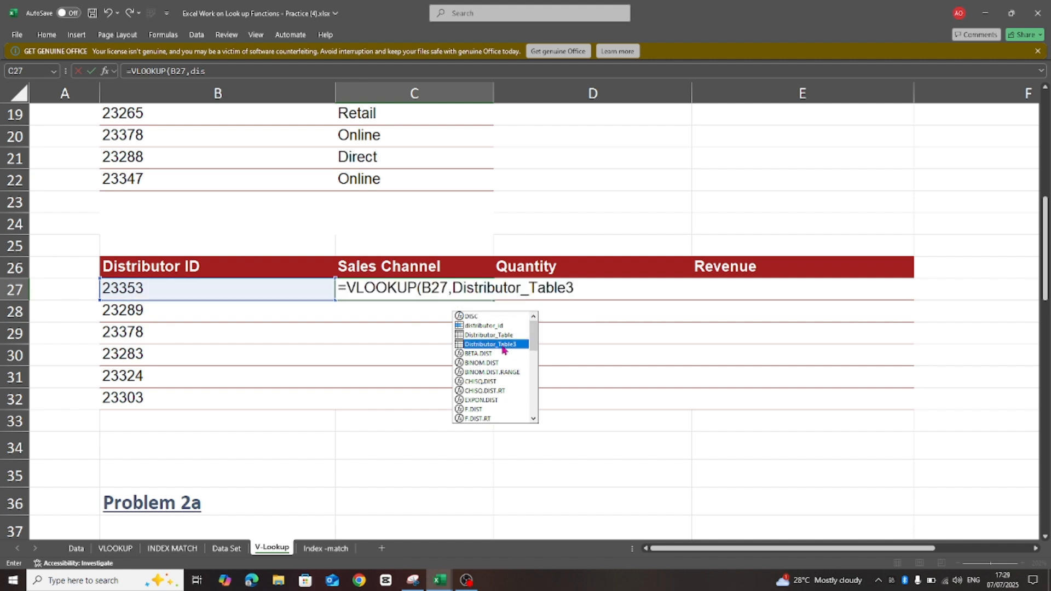
pyautogui.write(',')
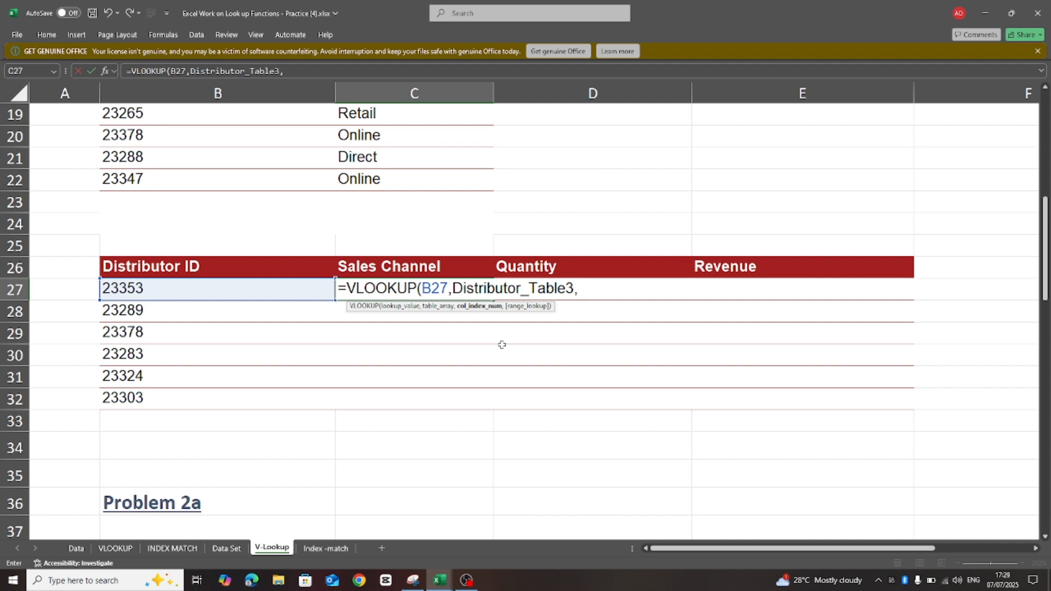
pyautogui.write('5,Fale')
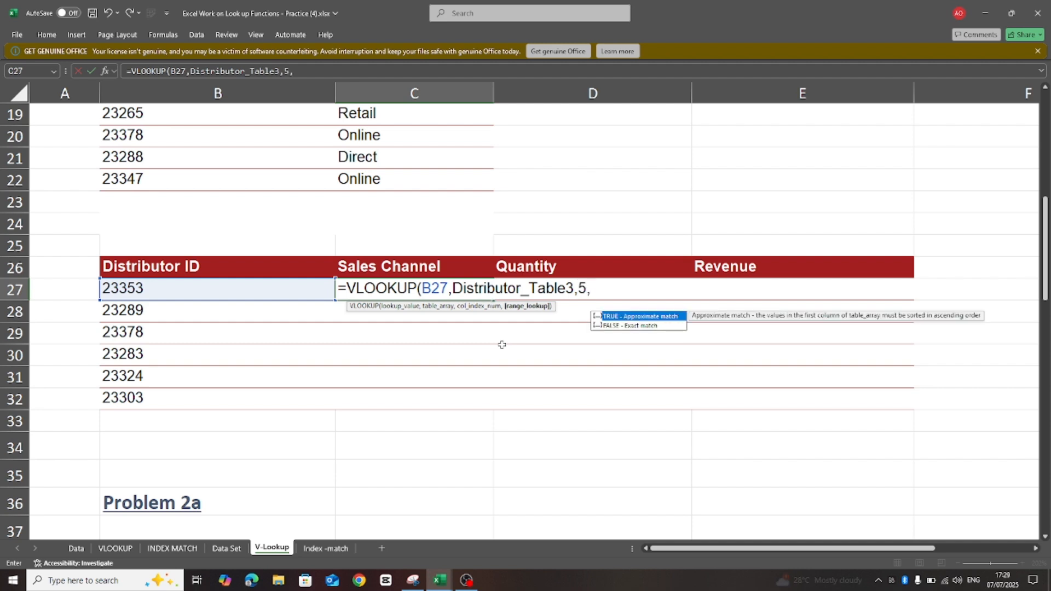
pyautogui.write('s')
pyautogui.press('BackSpace')
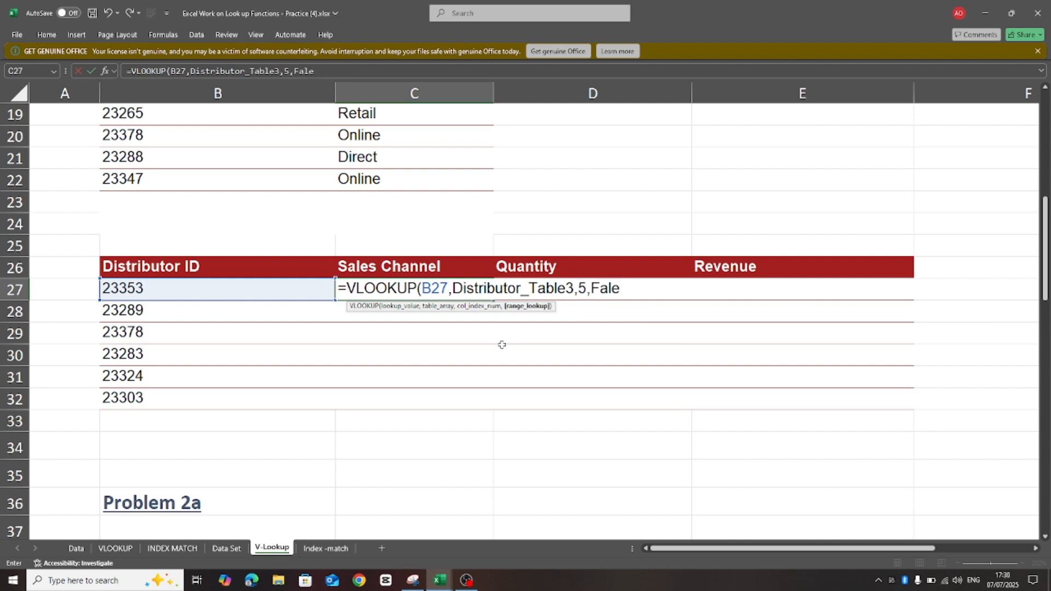
pyautogui.press('BackSpace')
pyautogui.write('se)')
pyautogui.press('Return')
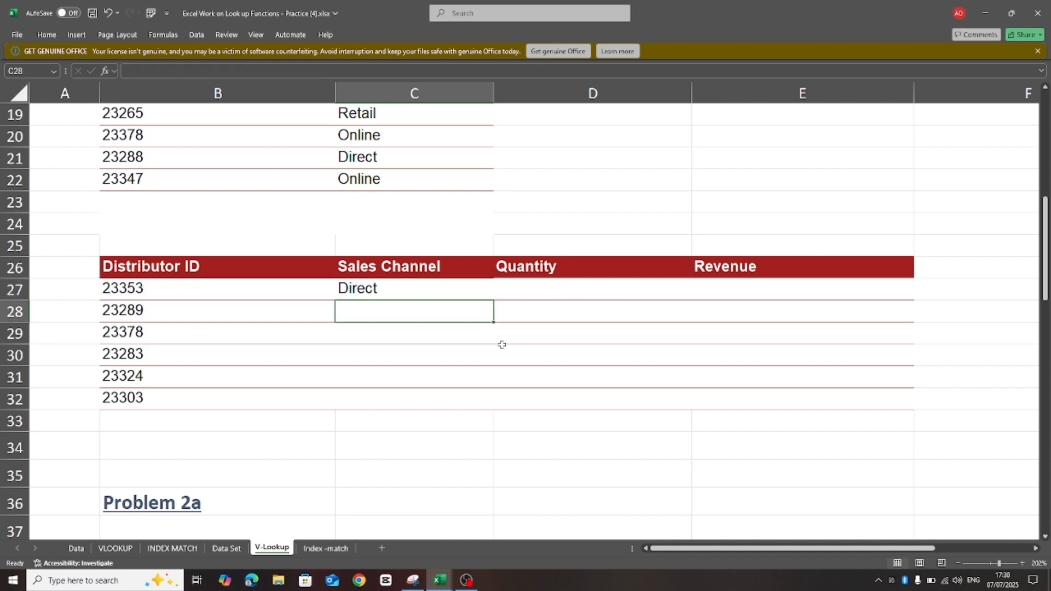
# Step: Check the Quantity column's position on the Data Set sheet and start a VLOOKUP in Quantity cell D27 with lookup value B27
pyautogui.click(224, 552)
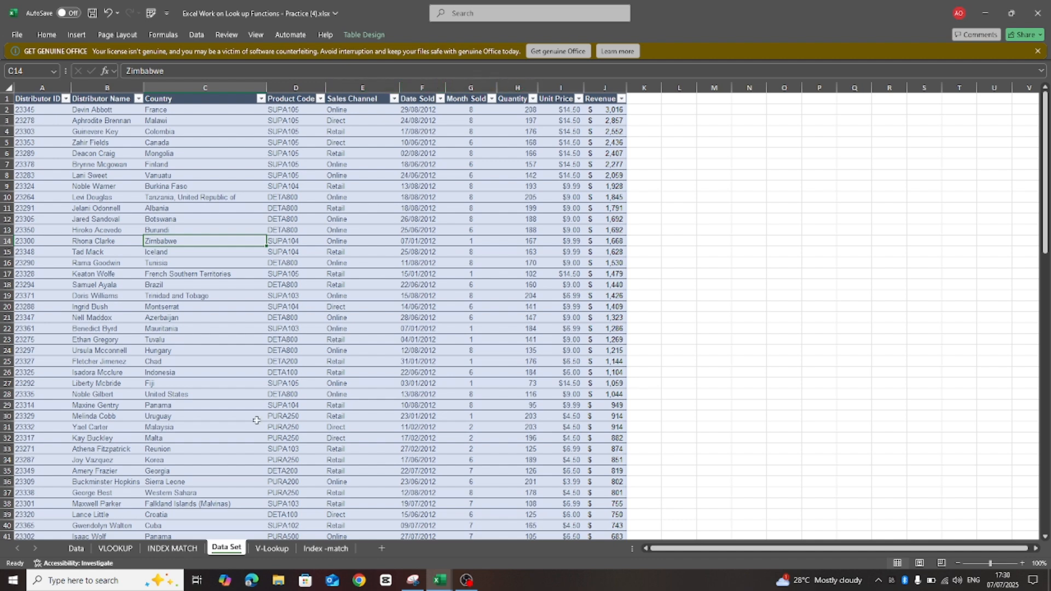
pyautogui.click(273, 551)
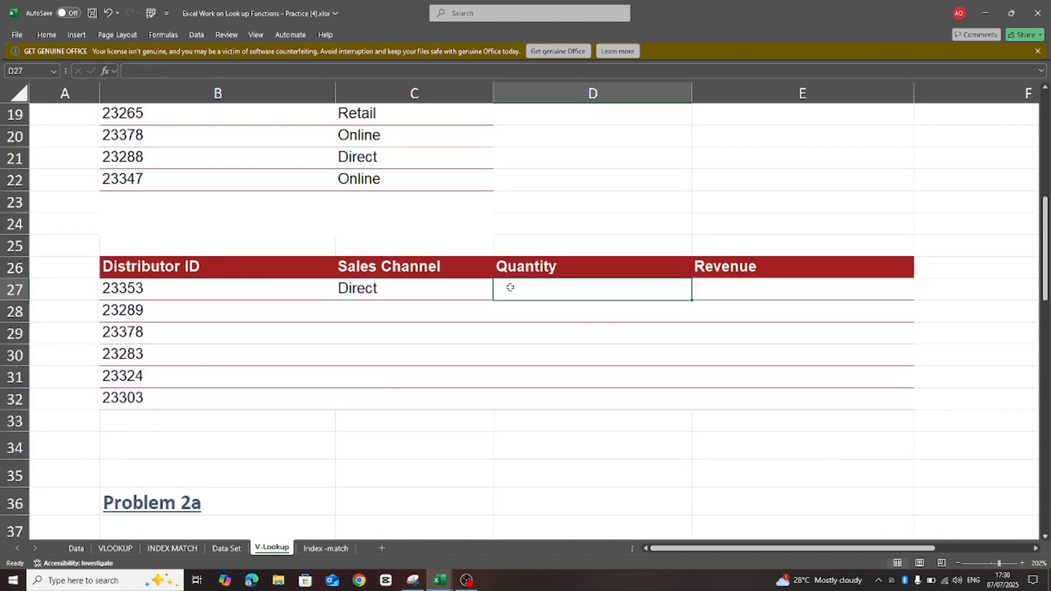
pyautogui.write('=vl')
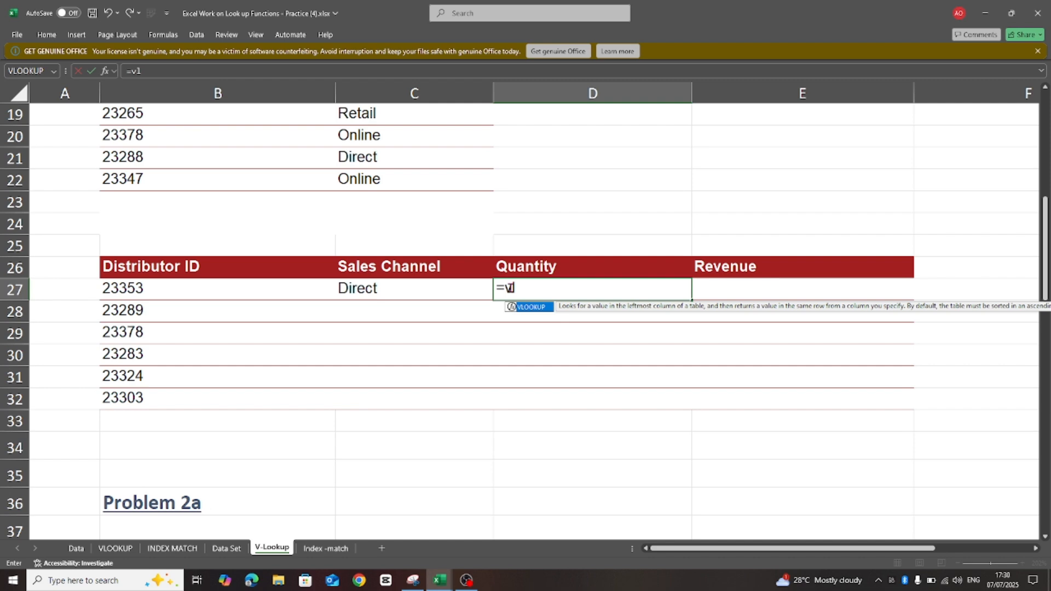
pyautogui.doubleClick(532, 309)
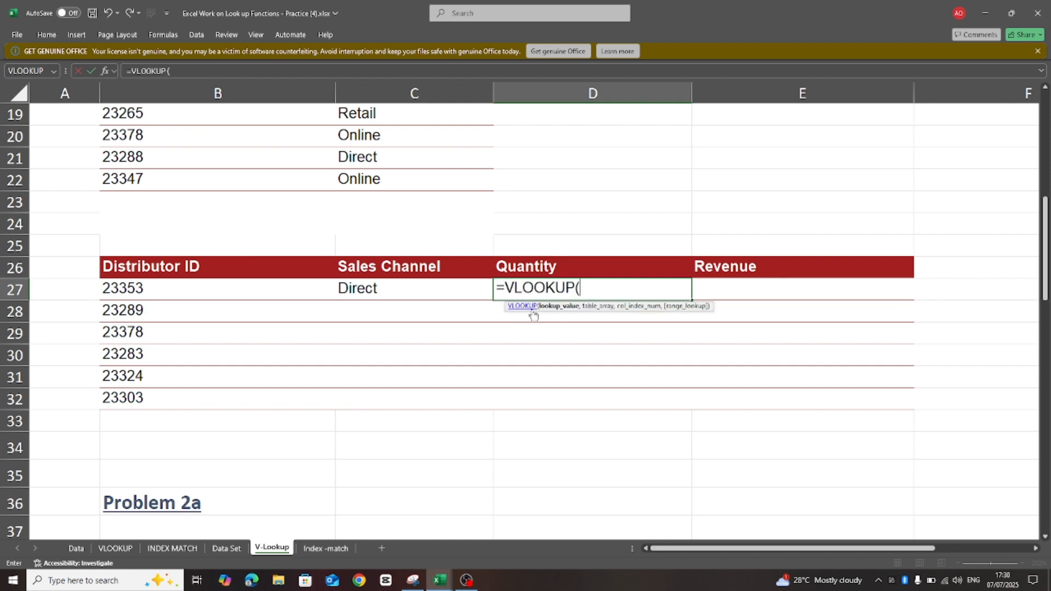
pyautogui.click(144, 293)
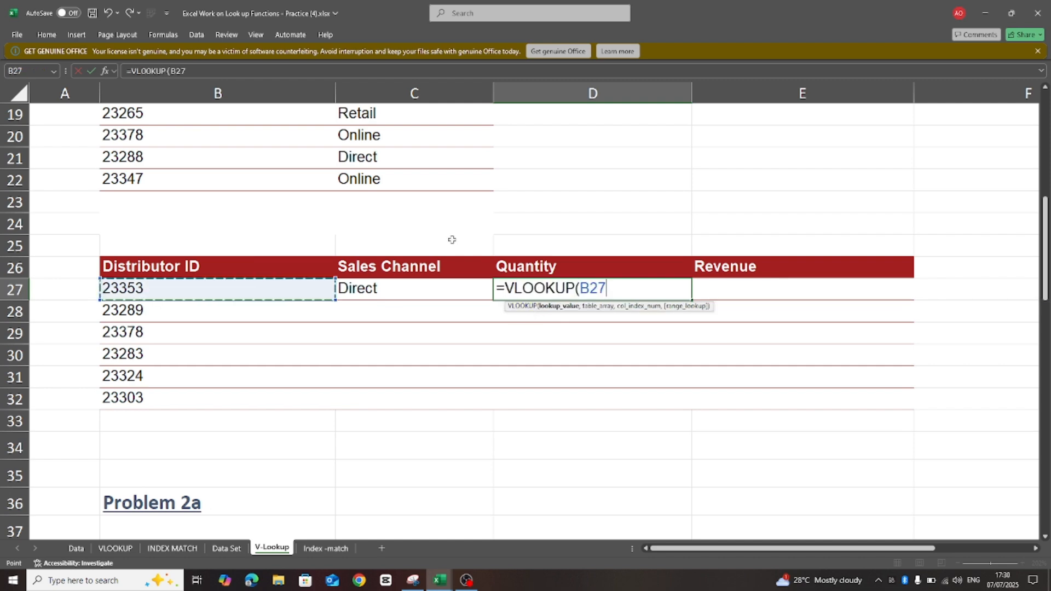
# Step: Complete the D27 VLOOKUP with table array Distributor_Table3, column index 8 and range lookup False
pyautogui.write(',dis')
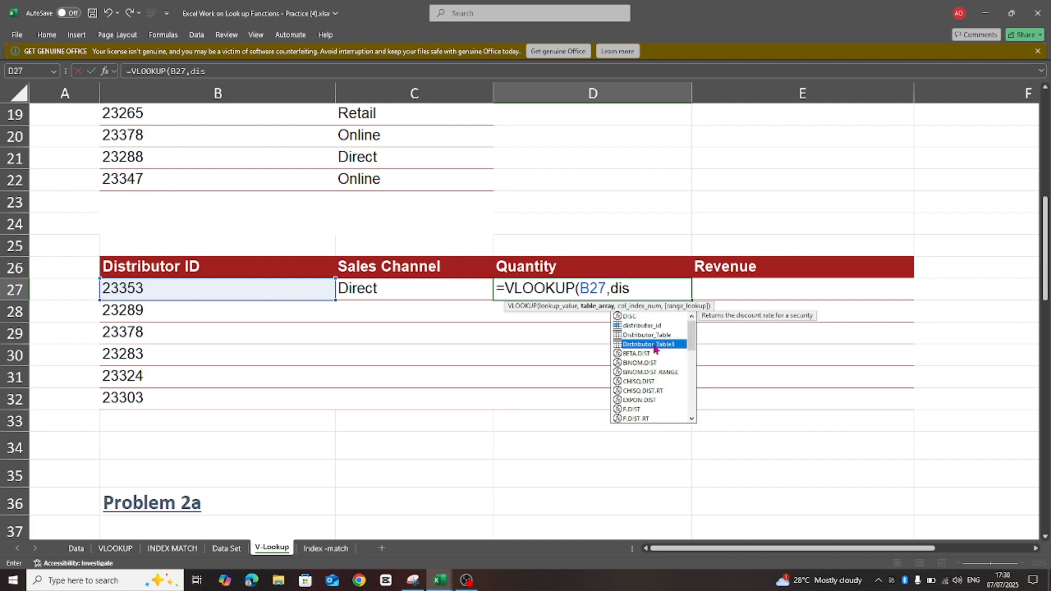
pyautogui.doubleClick(652, 345)
pyautogui.write(',')
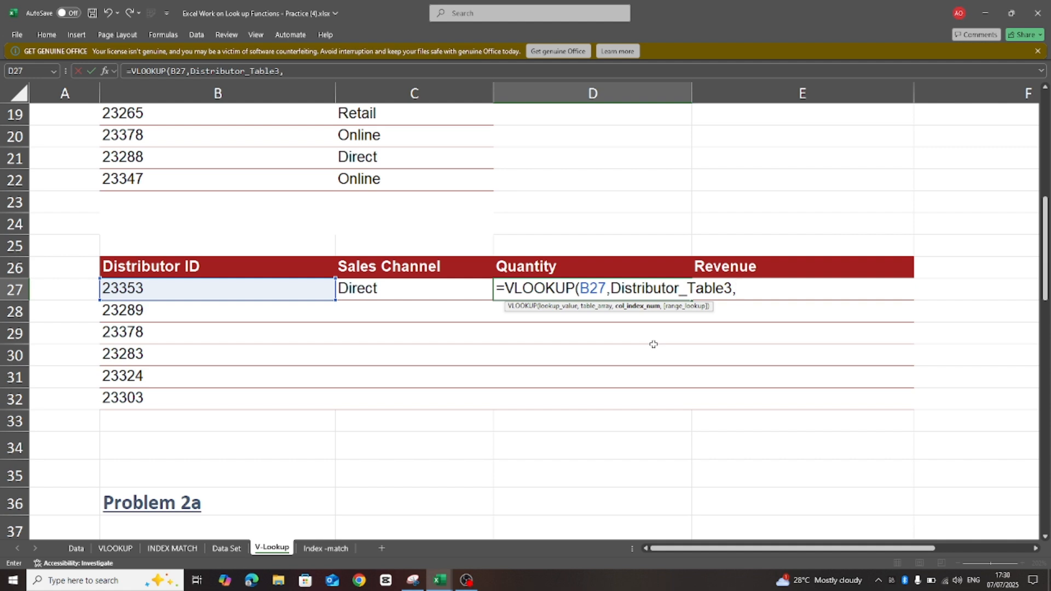
pyautogui.write('8,Fasle')
pyautogui.press('BackSpace')
pyautogui.press('BackSpace')
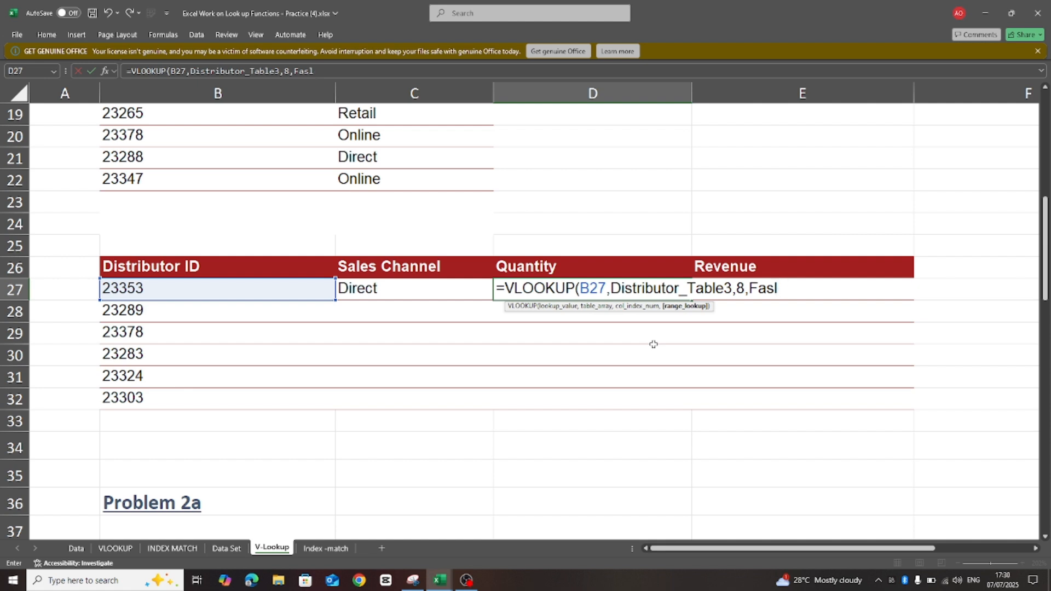
pyautogui.write('lse')
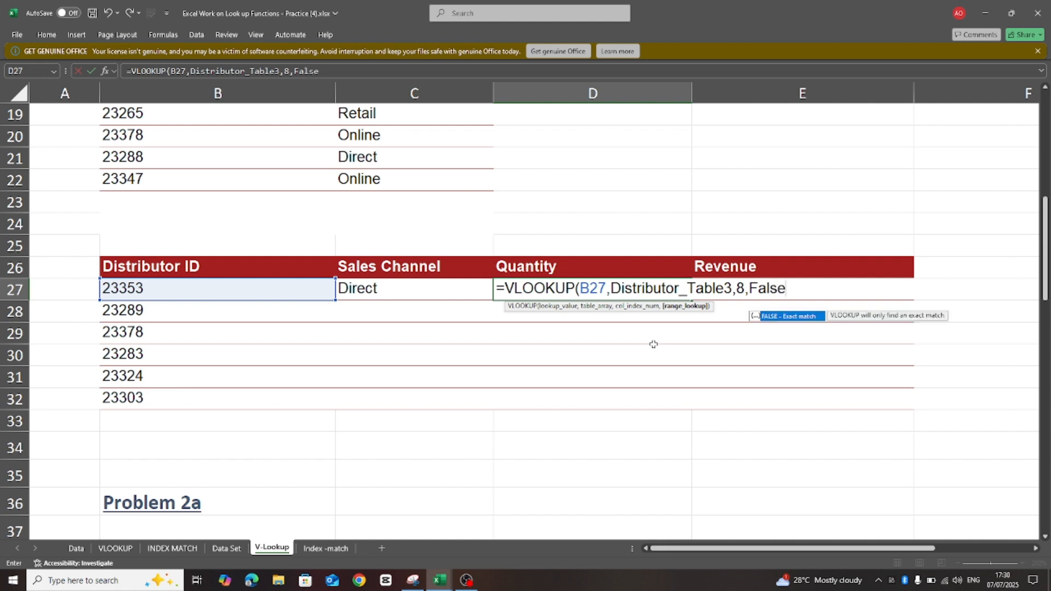
pyautogui.write(')')
pyautogui.press('Return')
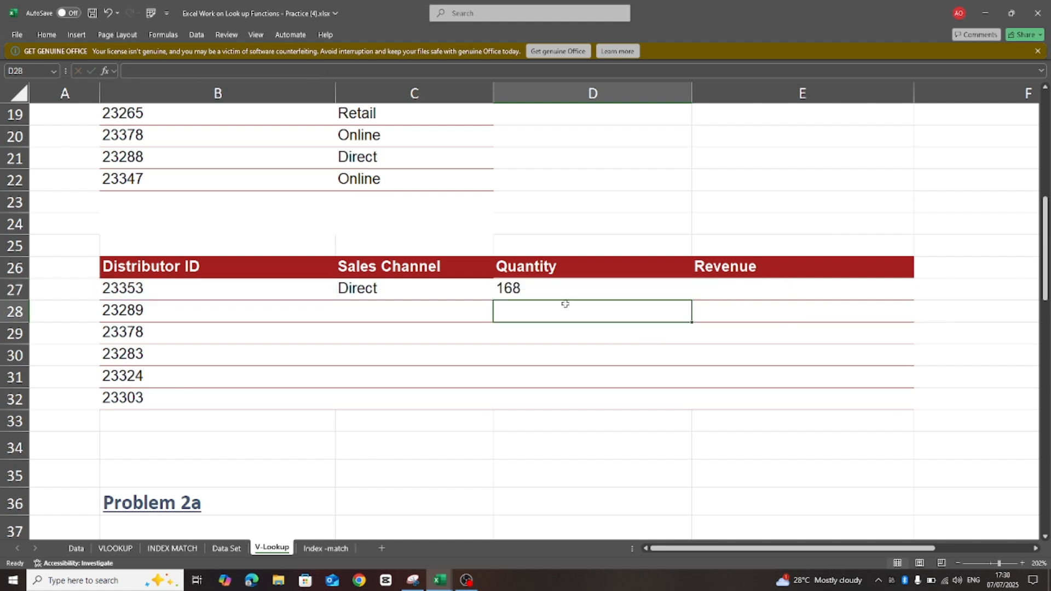
# Step: Check the Revenue column's position on the Data Set sheet and start a VLOOKUP in Revenue cell E27 with lookup value B27
pyautogui.click(739, 289)
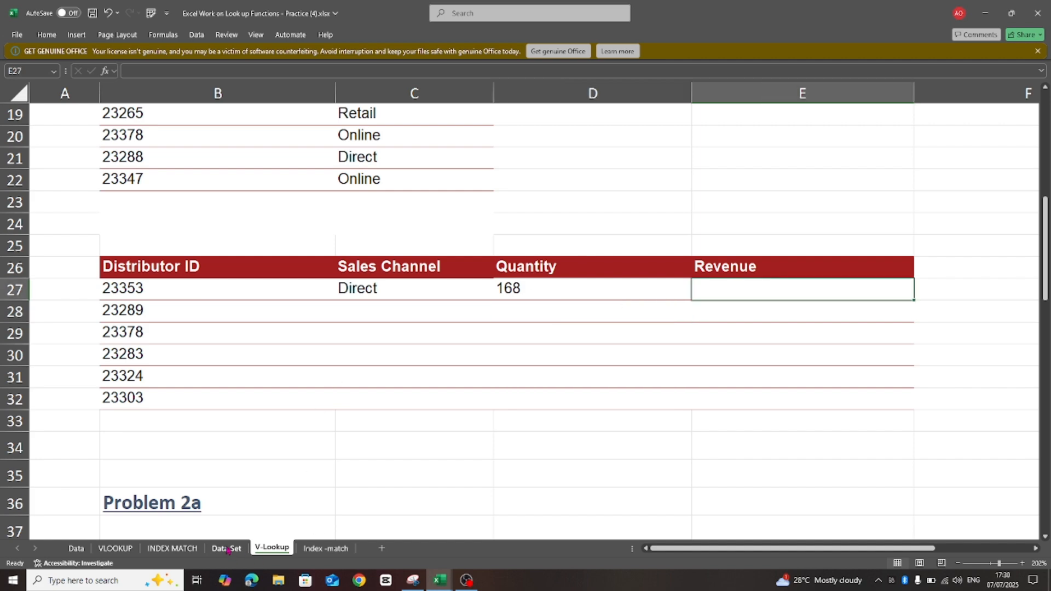
pyautogui.click(226, 548)
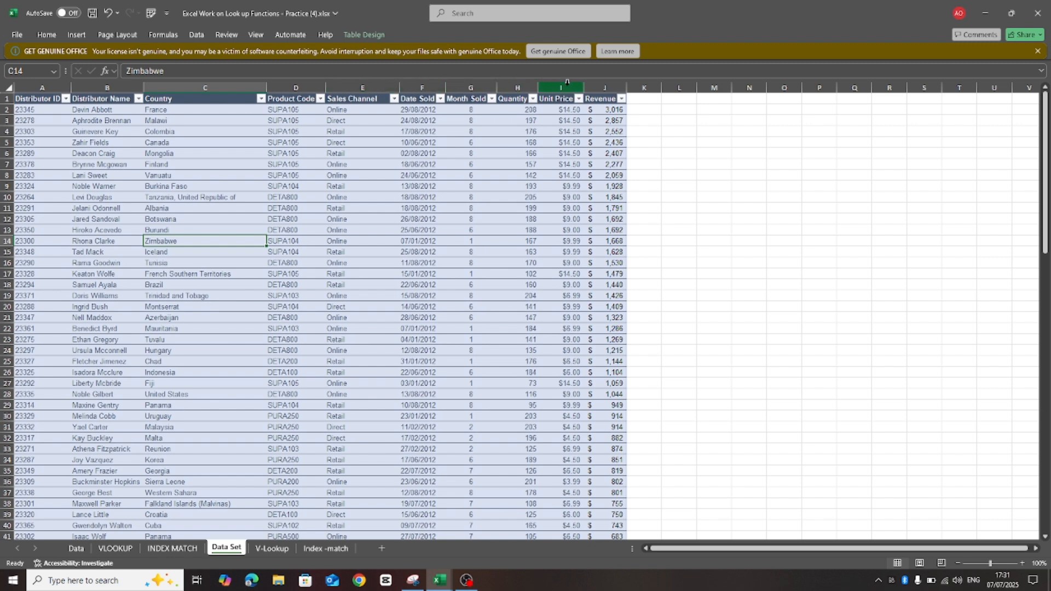
pyautogui.click(271, 549)
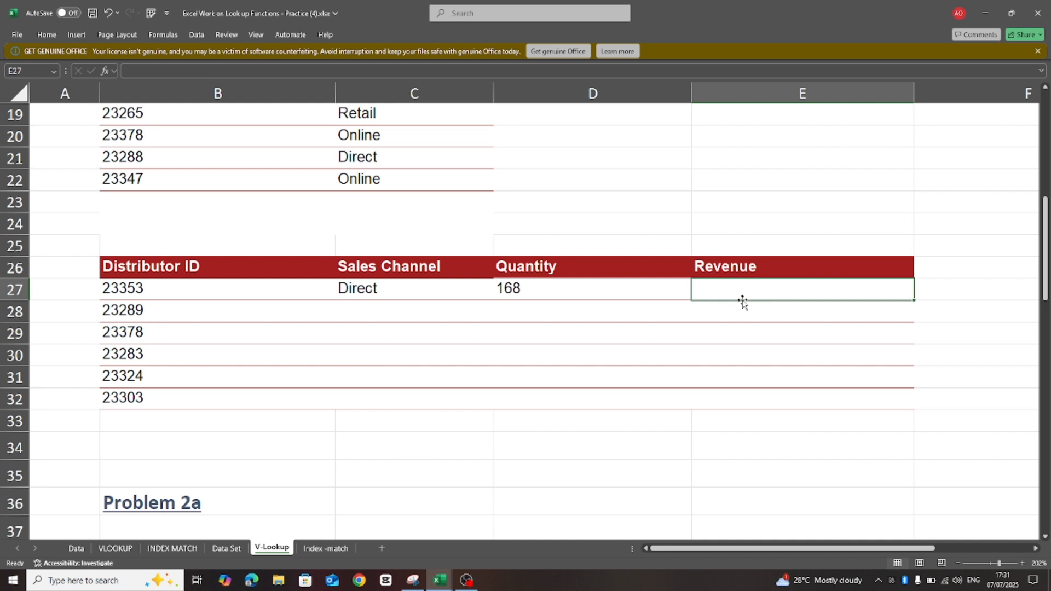
pyautogui.write('=v')
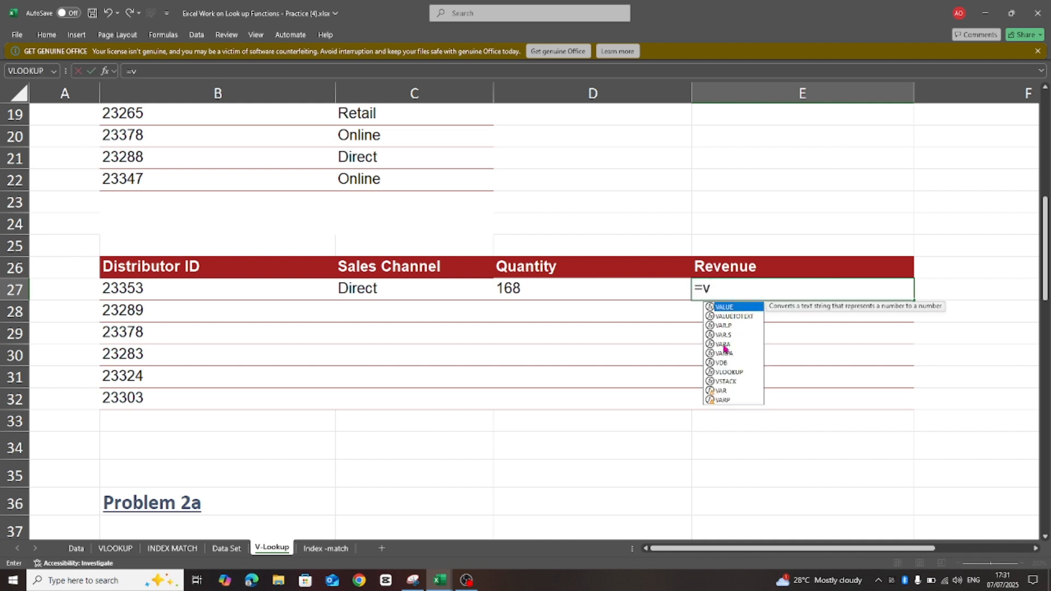
pyautogui.write('l')
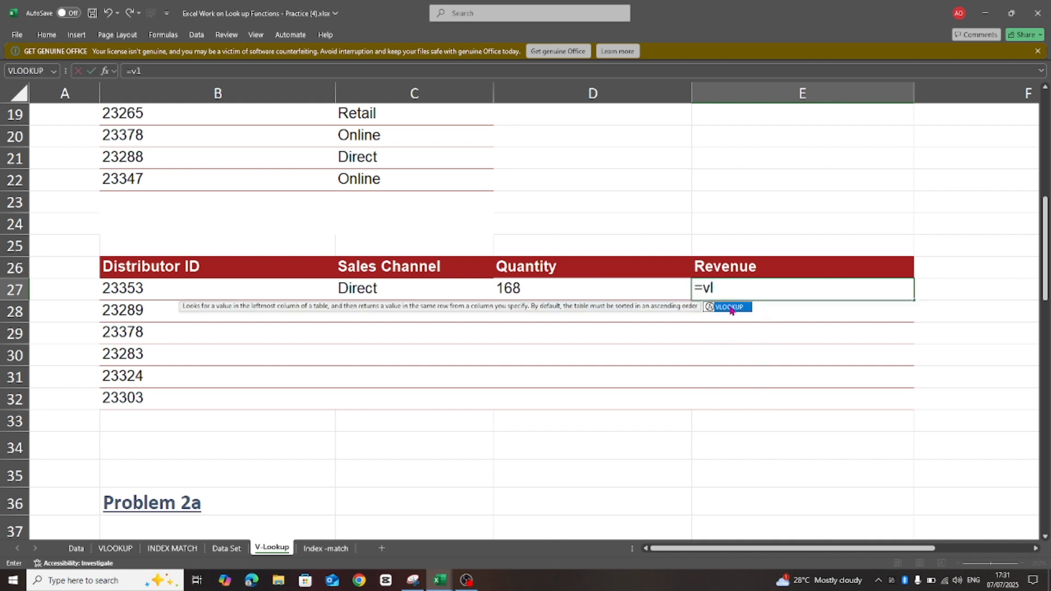
pyautogui.doubleClick(732, 307)
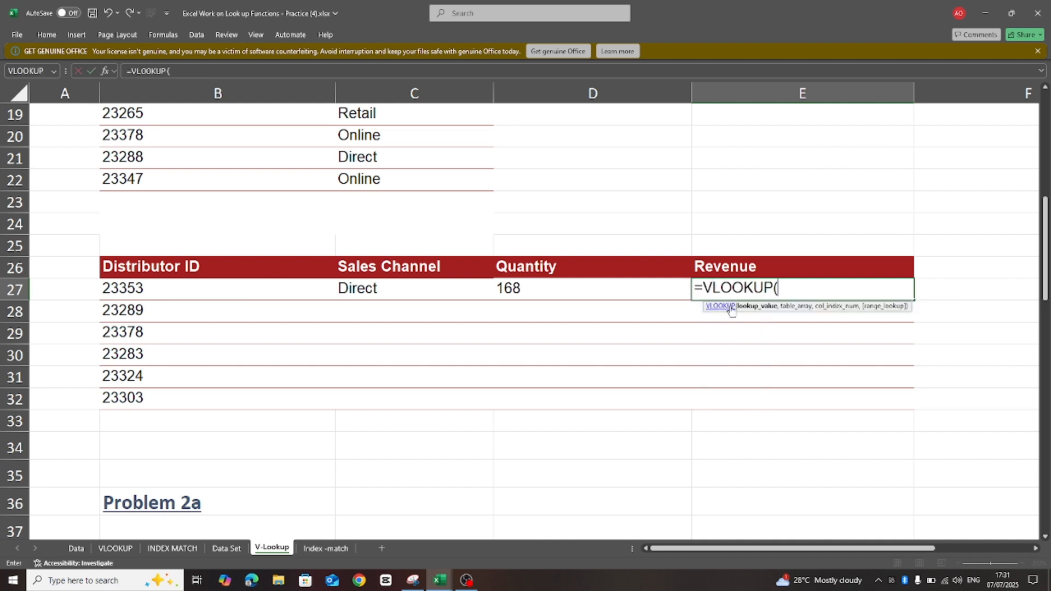
pyautogui.click(137, 298)
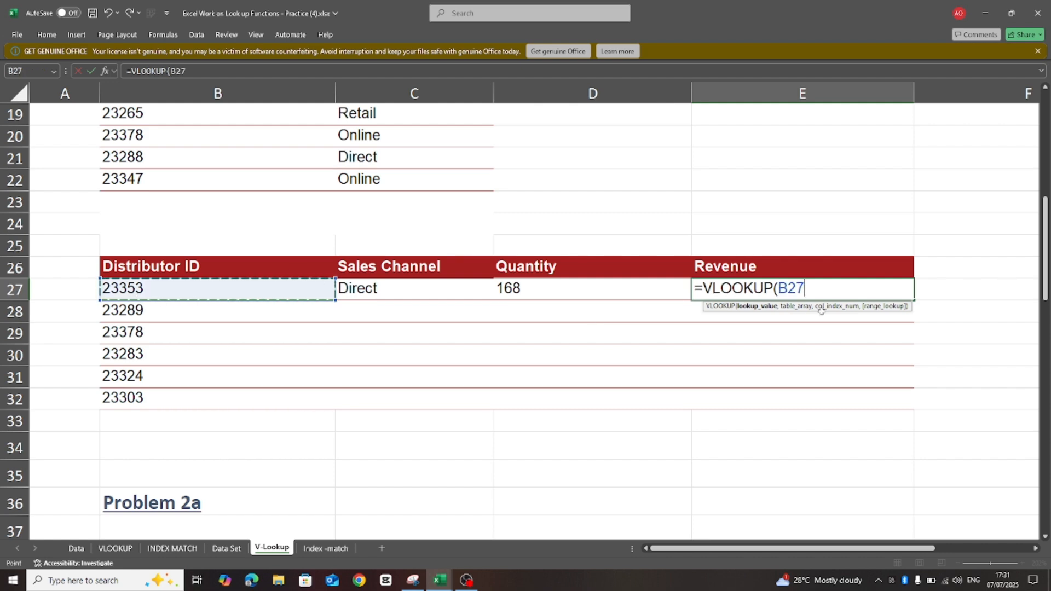
pyautogui.write(',')
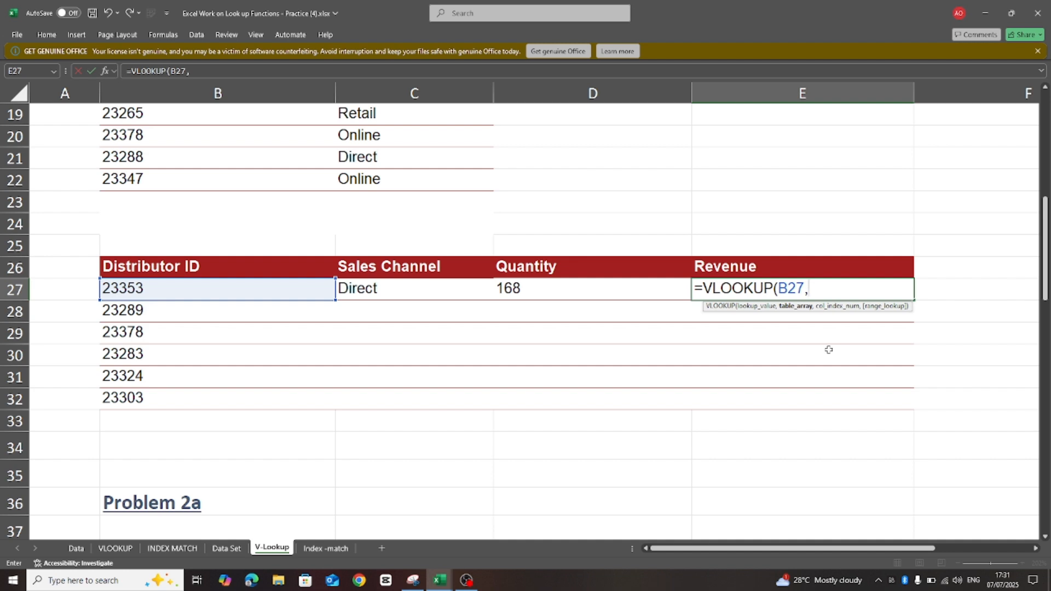
# Step: Complete the E27 VLOOKUP with table array Distributor_Table3, column index 10 and range lookup False
pyautogui.write('dis')
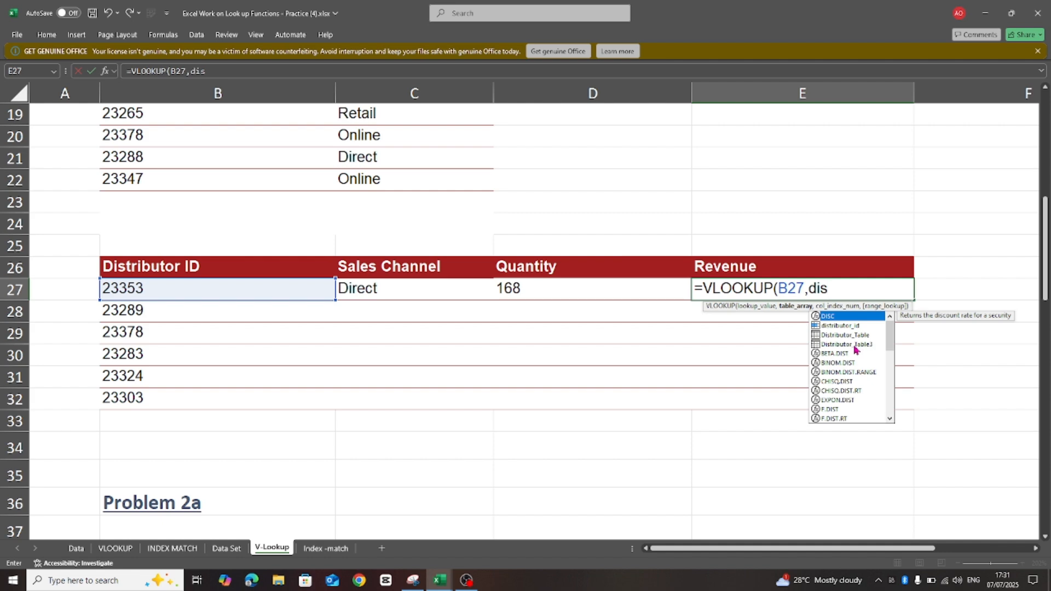
pyautogui.doubleClick(852, 344)
pyautogui.write(',')
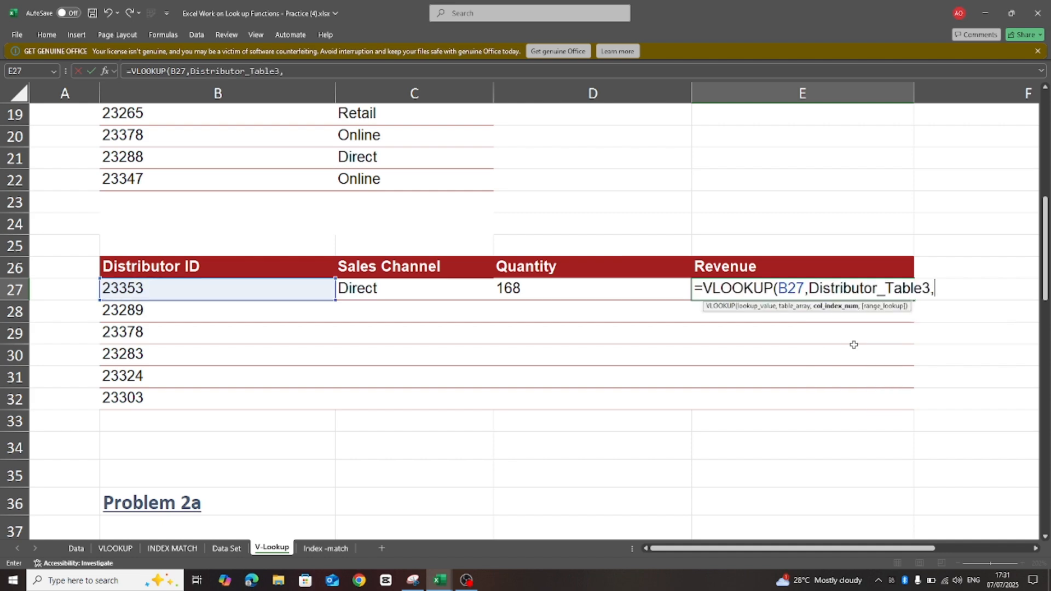
pyautogui.write('10,Fal')
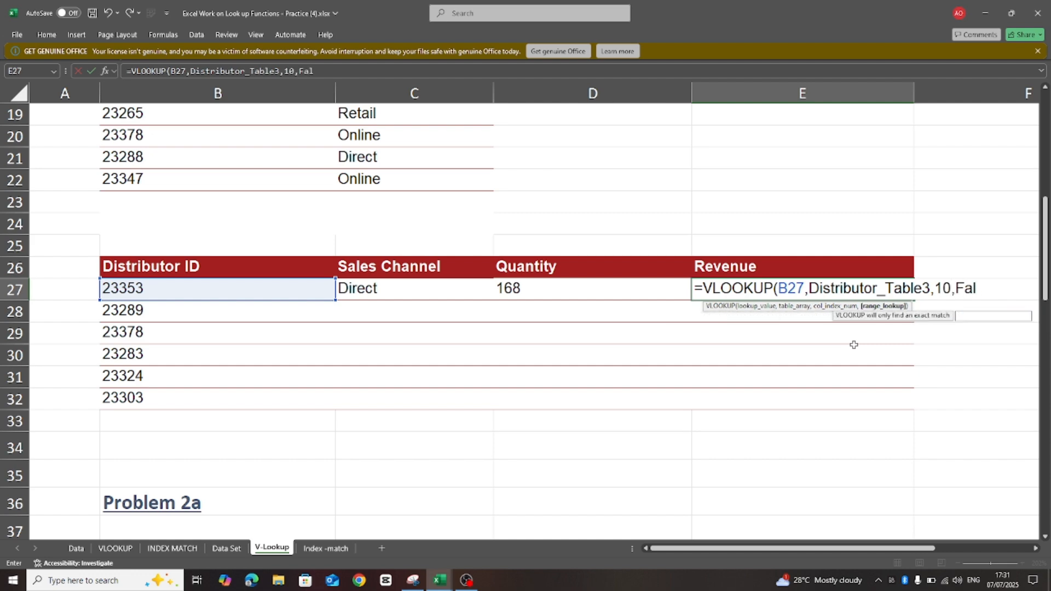
pyautogui.write('se)')
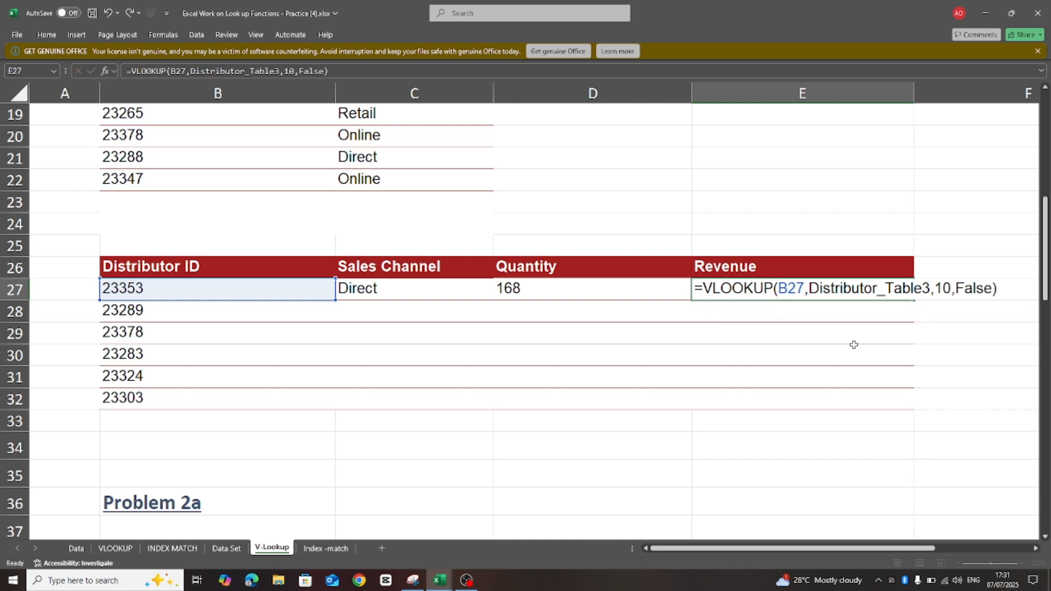
pyautogui.press('Return')
# Step: Start a VLOOKUP formula in Sales Channel cell C28 with B28 as the lookup value
pyautogui.click(366, 311)
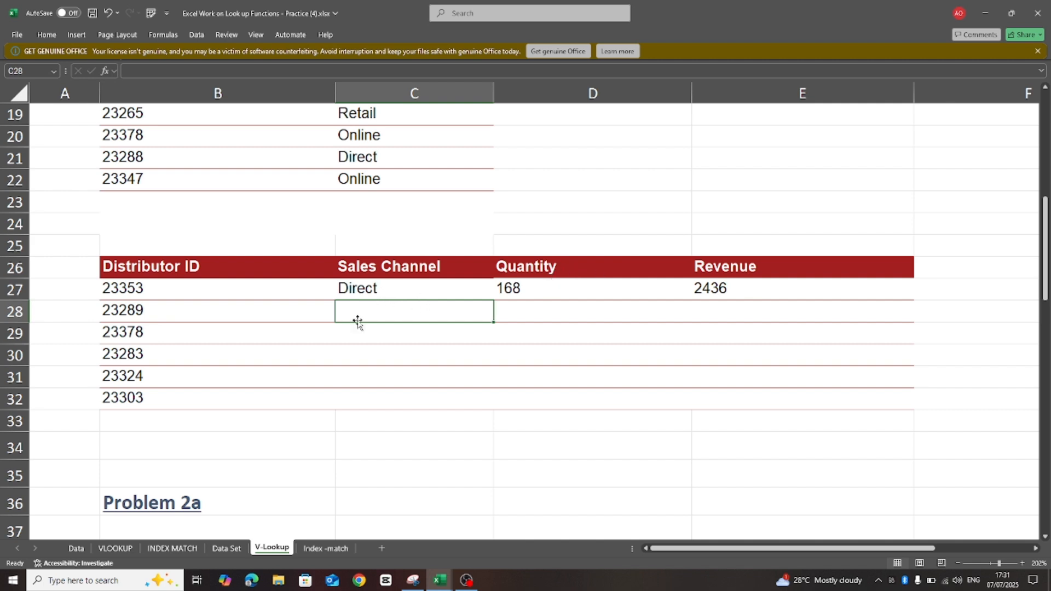
pyautogui.write('=vl')
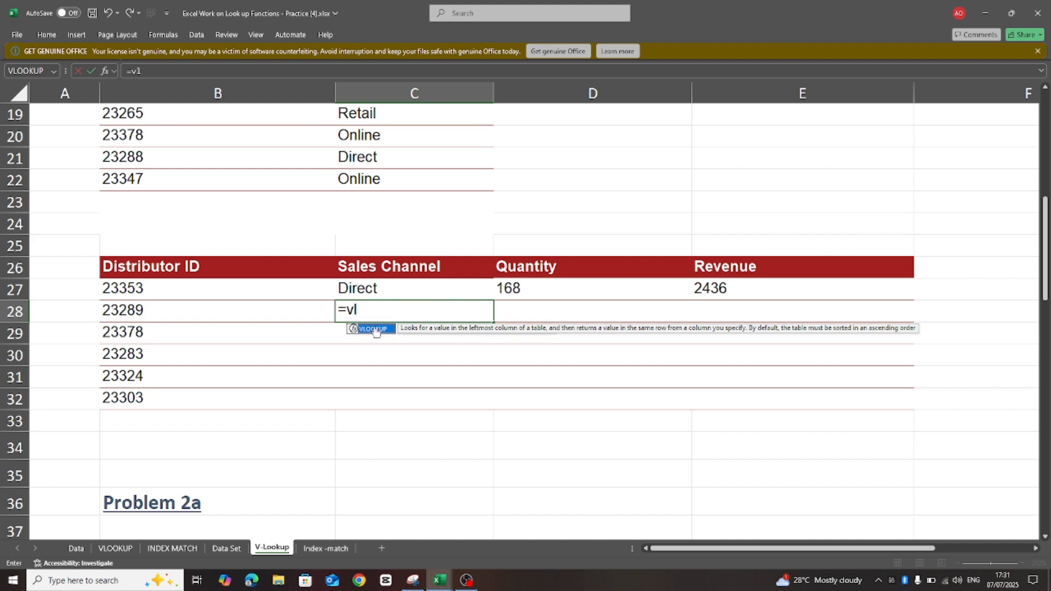
pyautogui.doubleClick(375, 331)
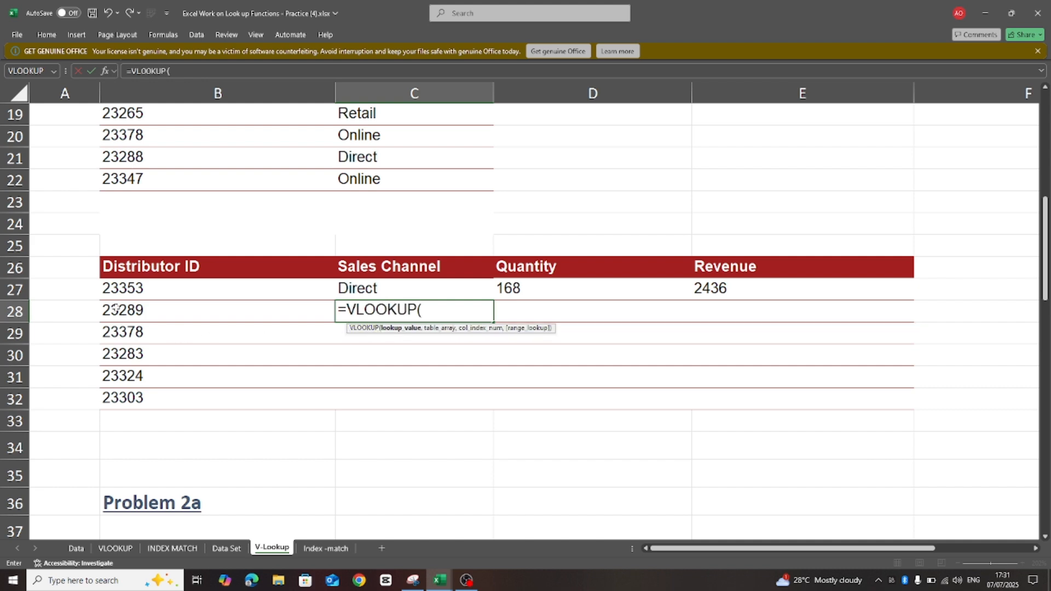
pyautogui.click(119, 311)
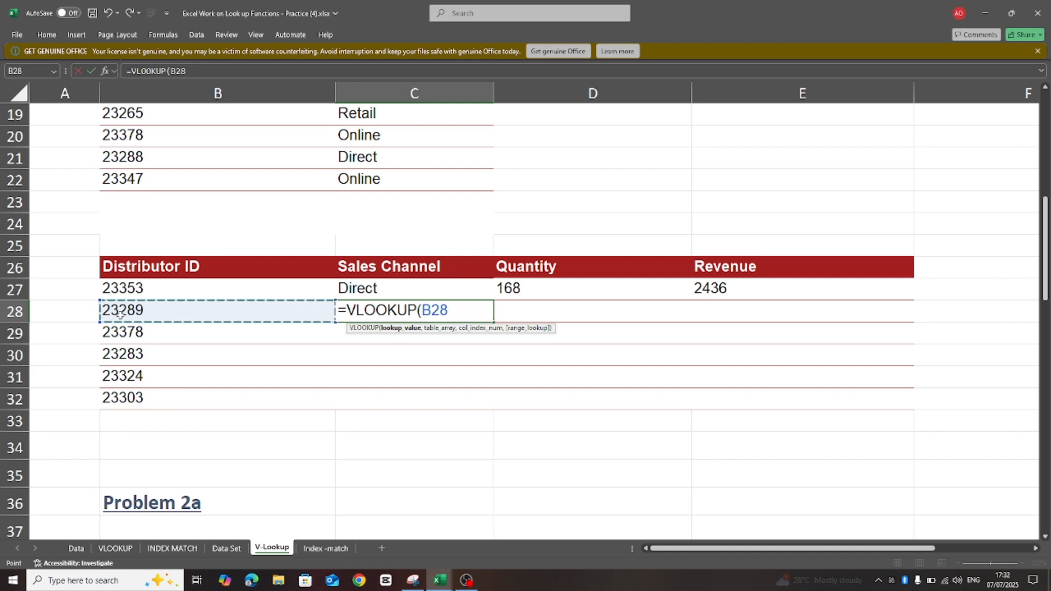
pyautogui.write(',')
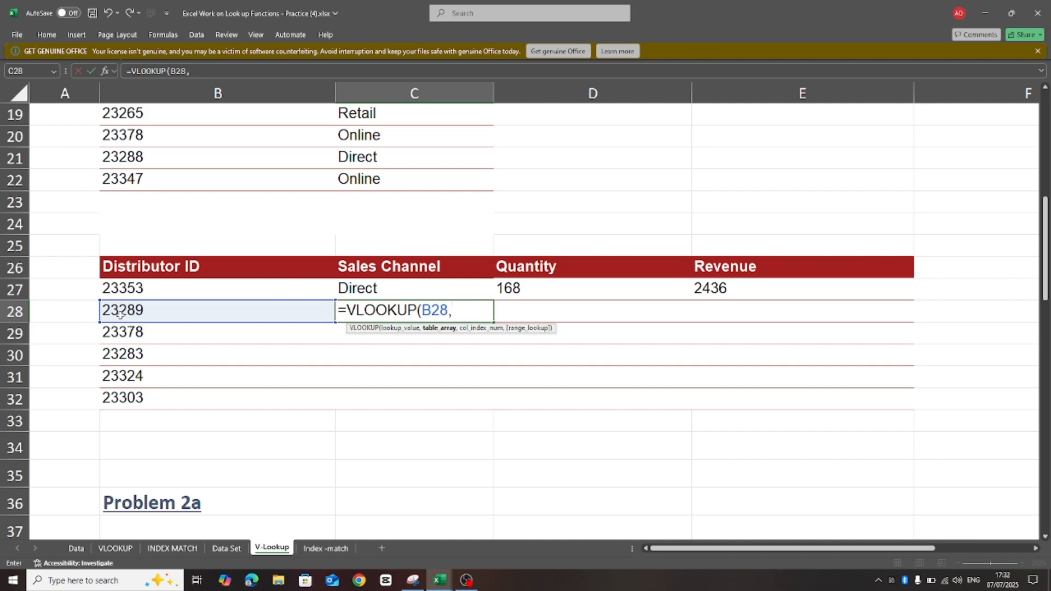
# Step: Complete the C28 VLOOKUP with table array Distributor_Table3, column index 5 and range lookup False
pyautogui.write('dis')
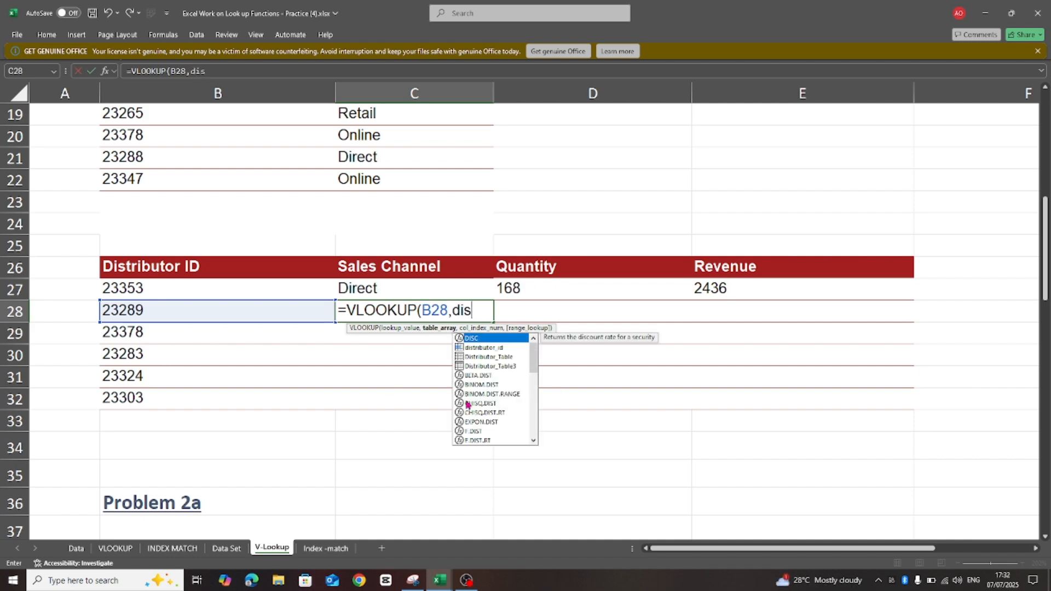
pyautogui.doubleClick(511, 365)
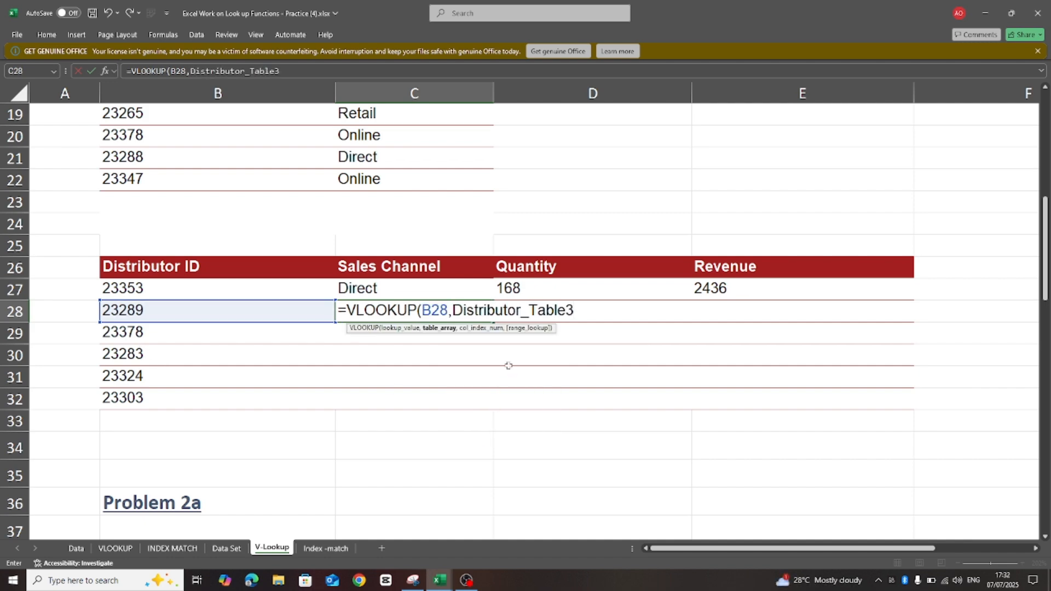
pyautogui.write(',5')
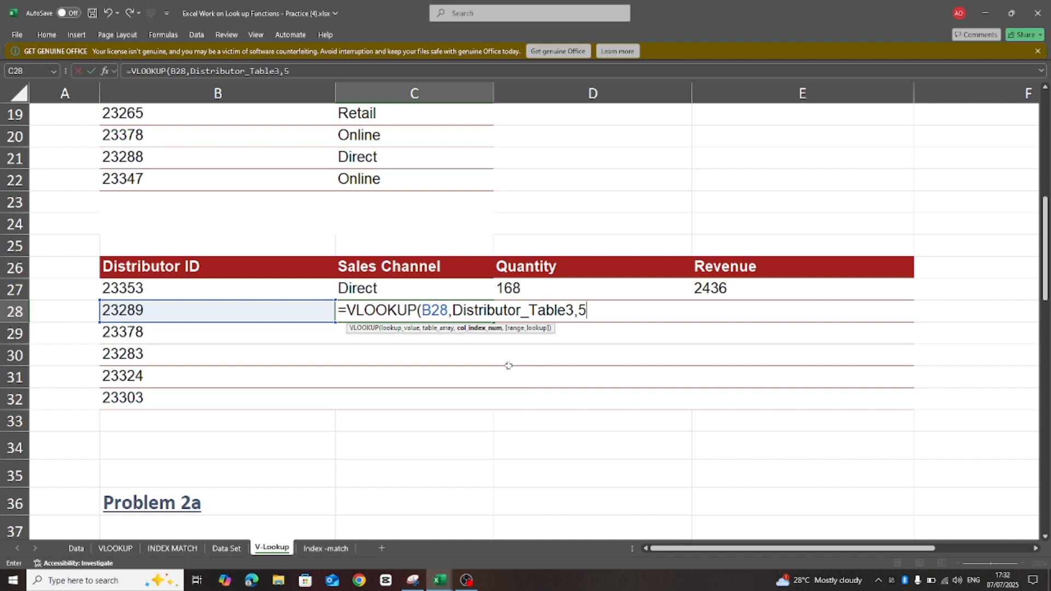
pyautogui.write(',')
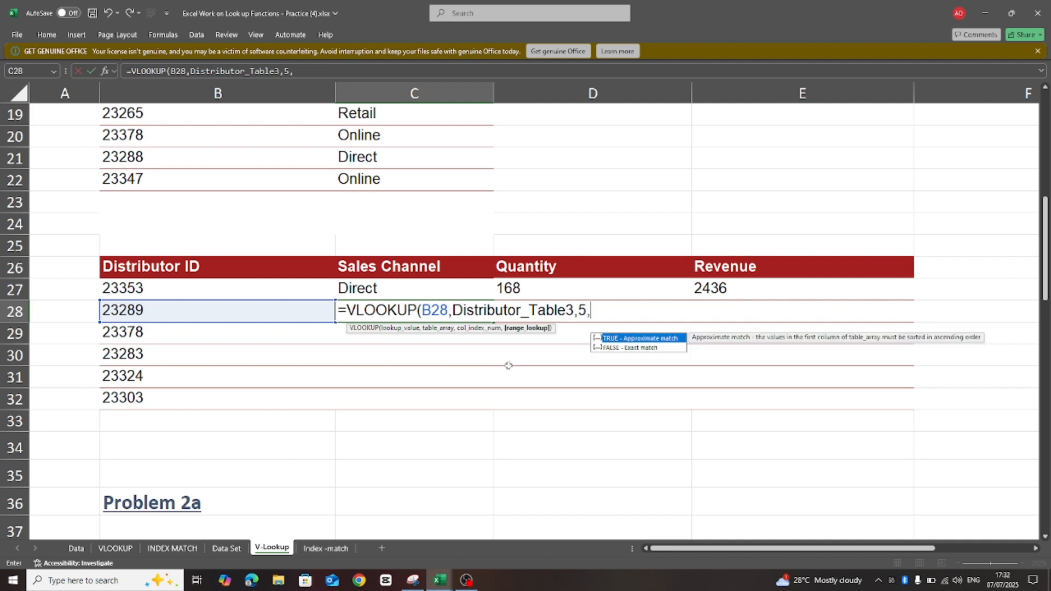
pyautogui.write('False')
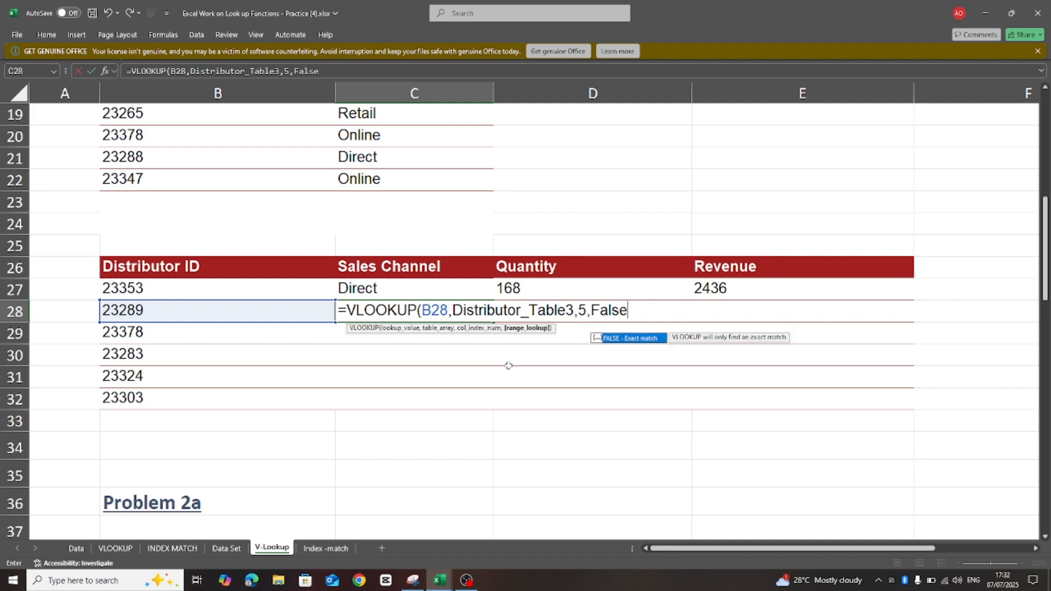
pyautogui.write(')')
pyautogui.press('Return')
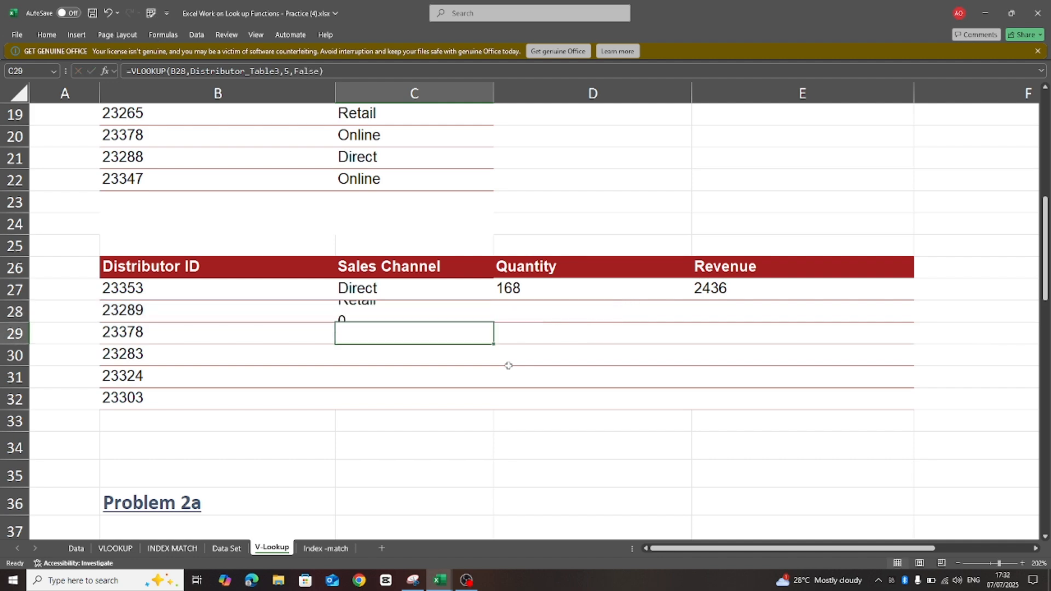
# Step: Start a VLOOKUP formula in Quantity cell D28 with B28 as the lookup value
pyautogui.click(531, 317)
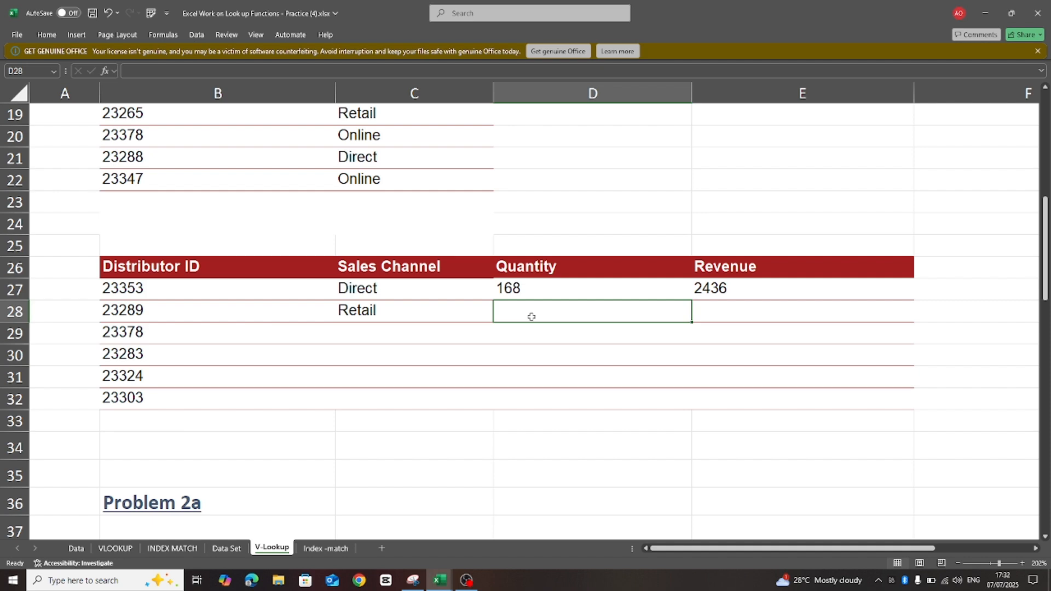
pyautogui.write('=')
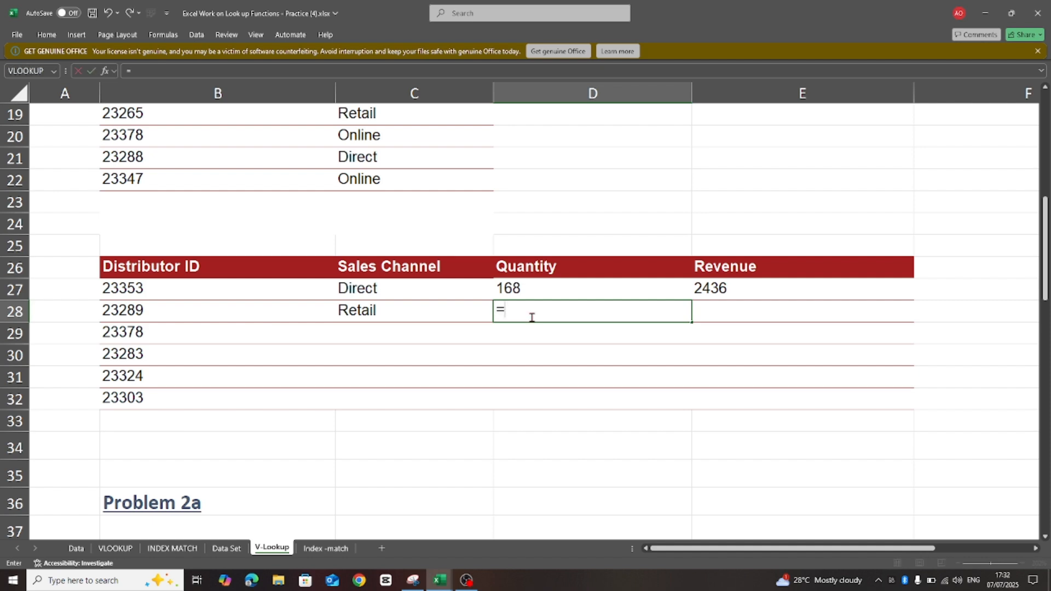
pyautogui.write('vl')
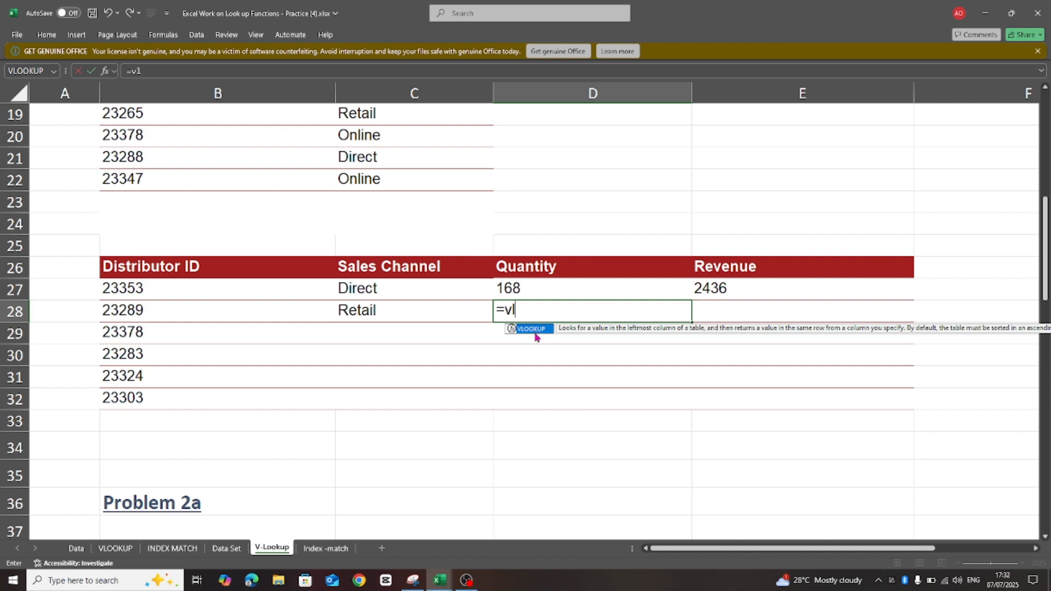
pyautogui.doubleClick(535, 330)
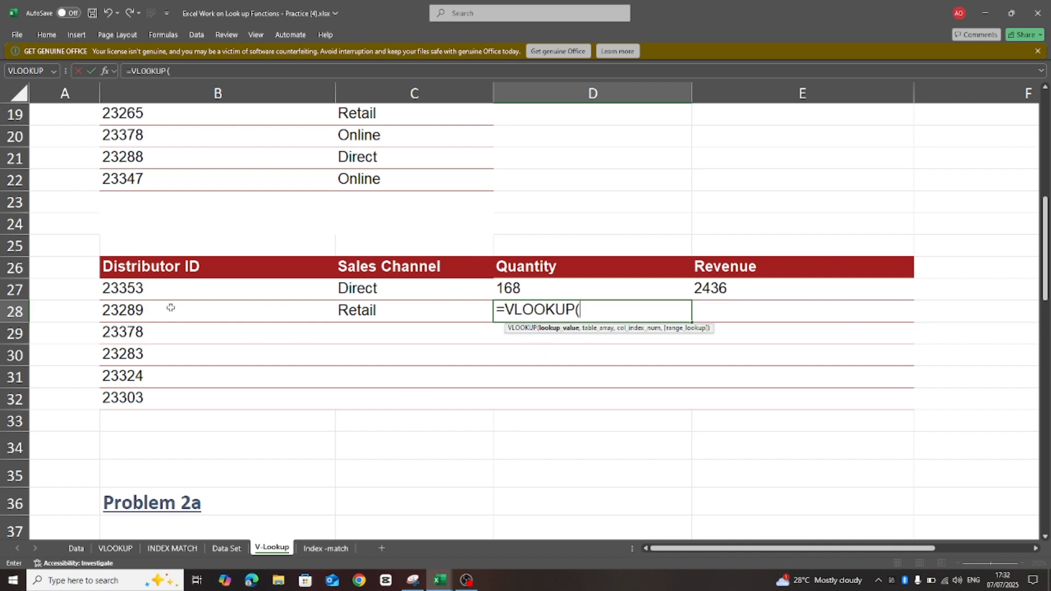
pyautogui.click(135, 314)
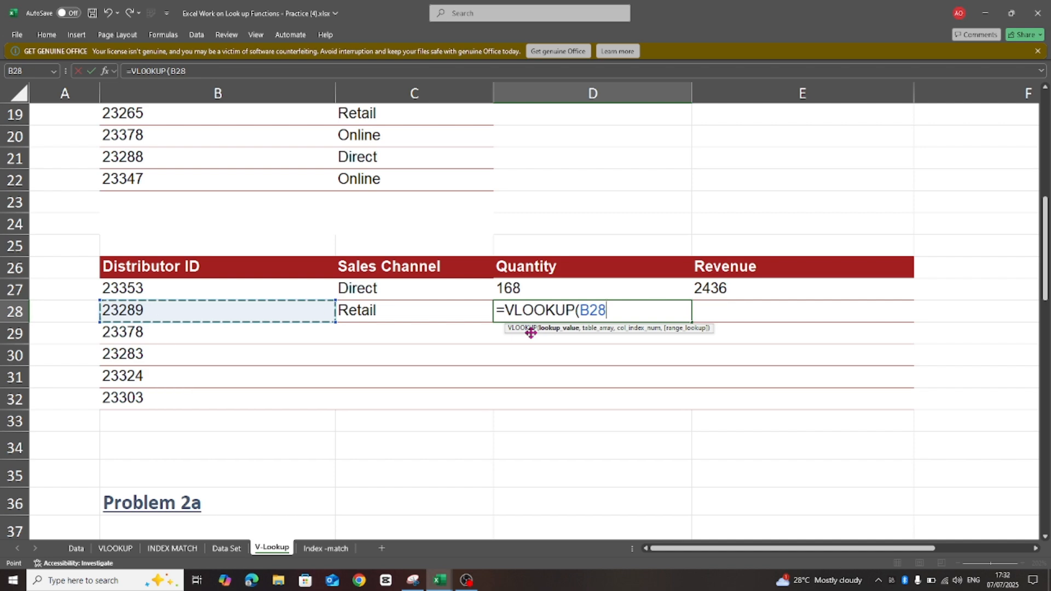
pyautogui.write(',')
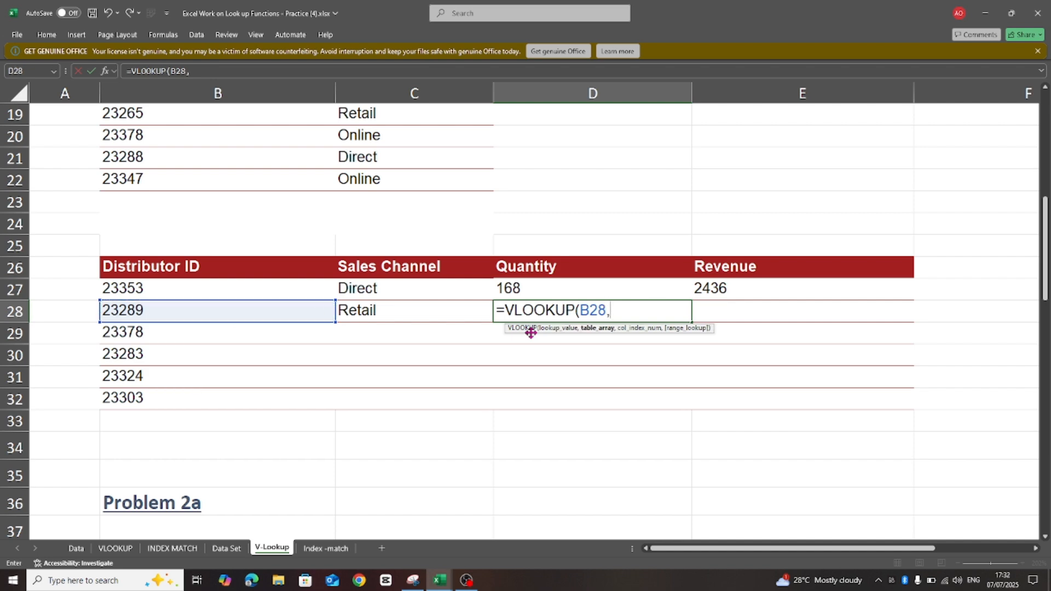
# Step: Complete the D28 VLOOKUP with table array Distributor_Table3, column index 5 and range lookup False
pyautogui.write('dis')
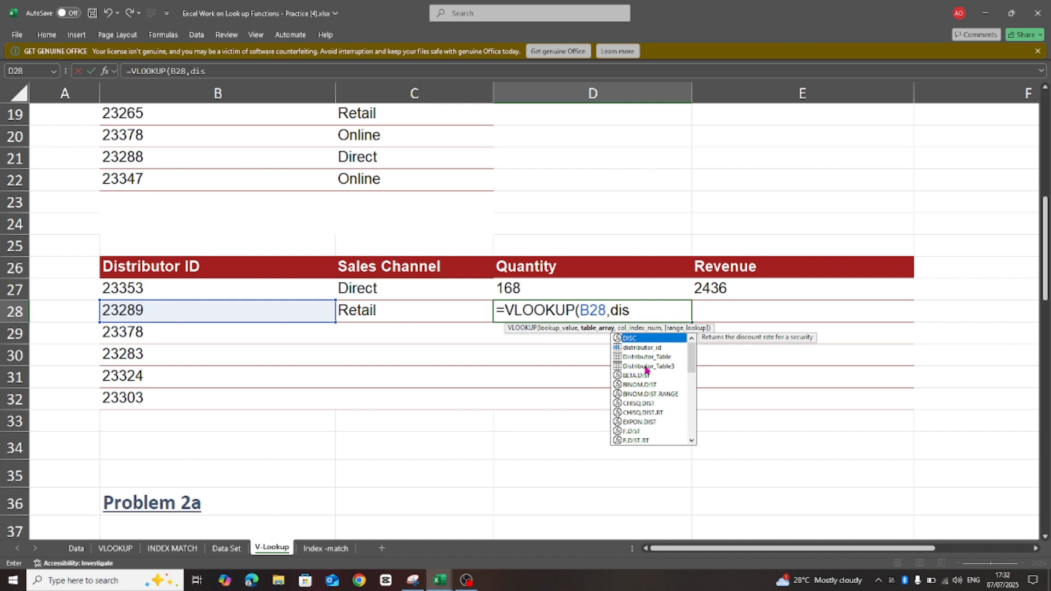
pyautogui.doubleClick(646, 367)
pyautogui.write(',')
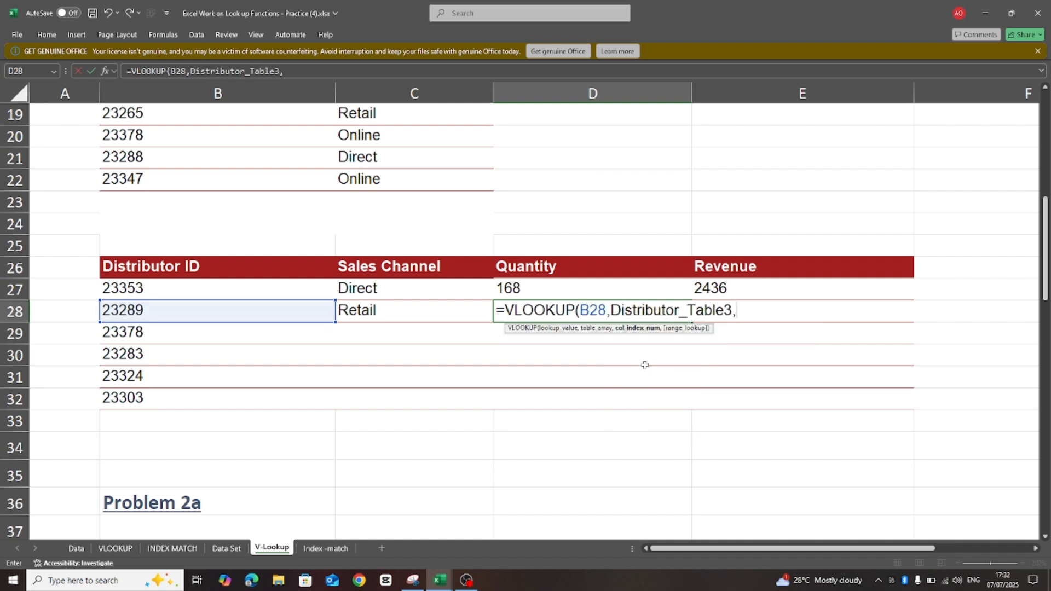
pyautogui.write('5,')
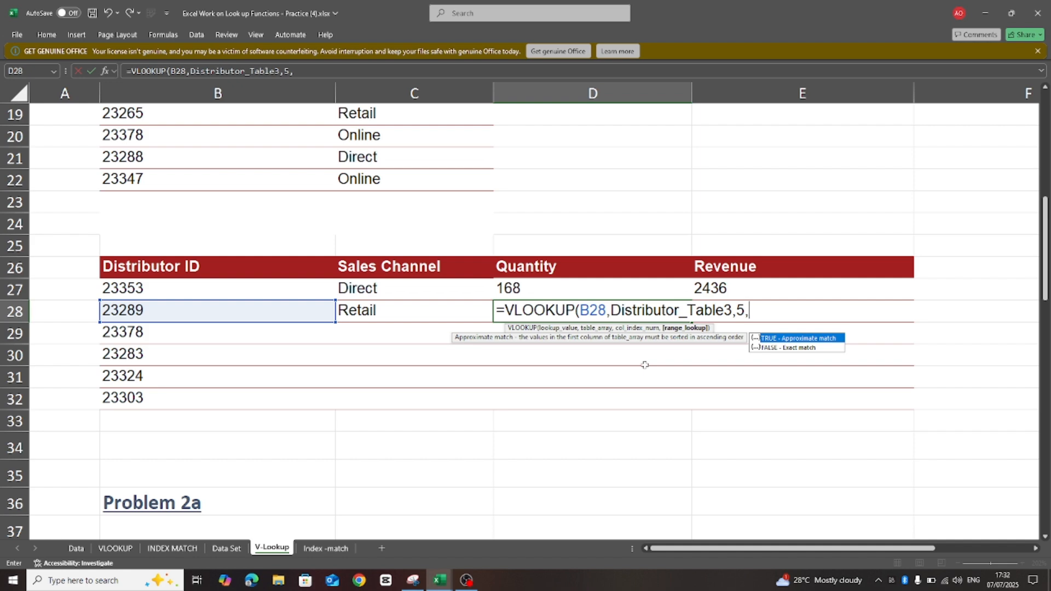
pyautogui.write('False')
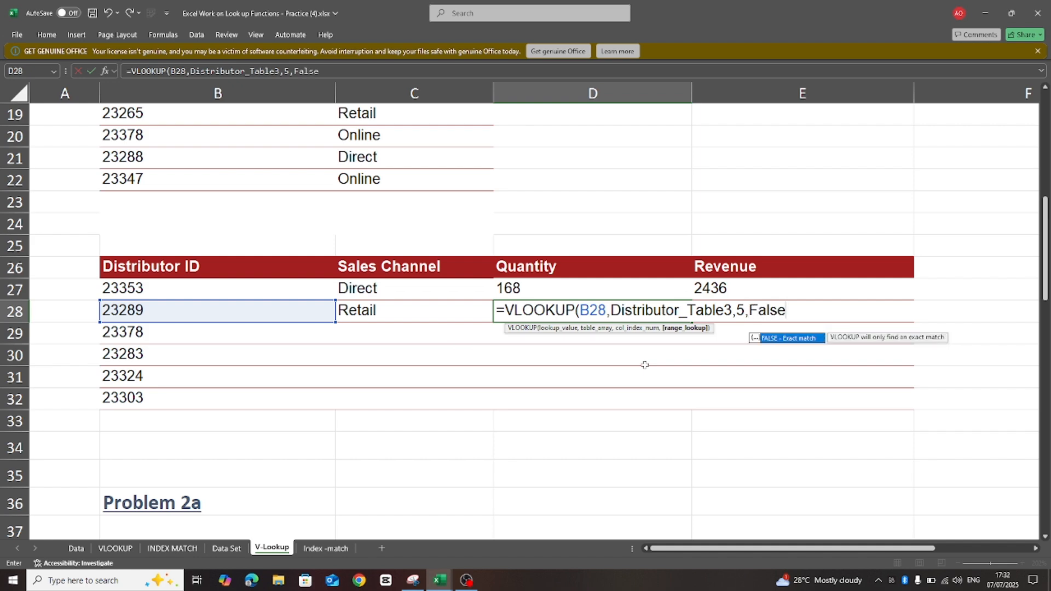
pyautogui.write(')')
pyautogui.press('Return')
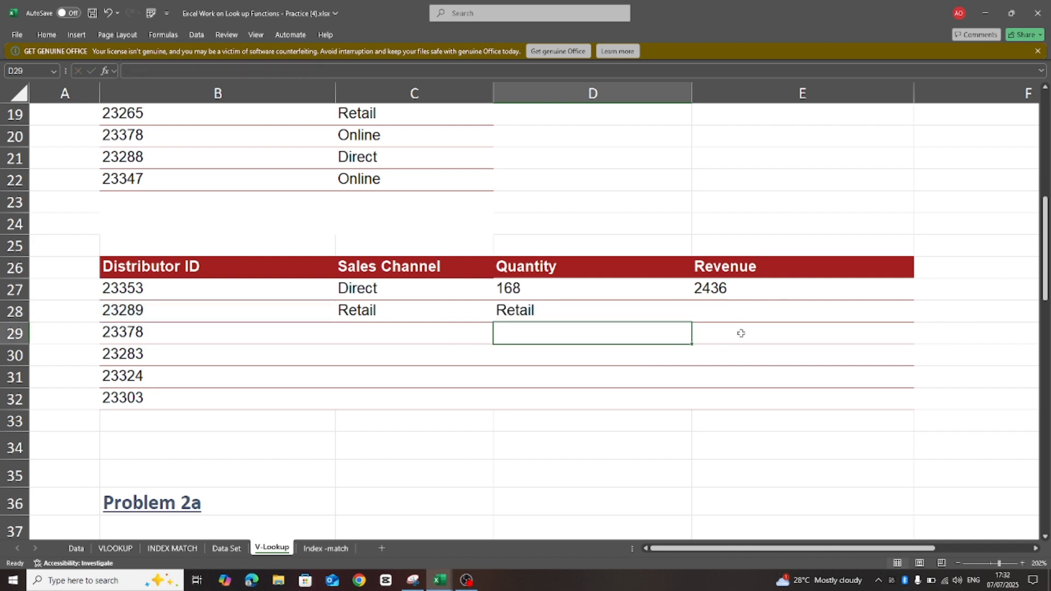
# Step: Change the column index of the VLOOKUP formula in Quantity cell D28 to 8
pyautogui.click(531, 311)
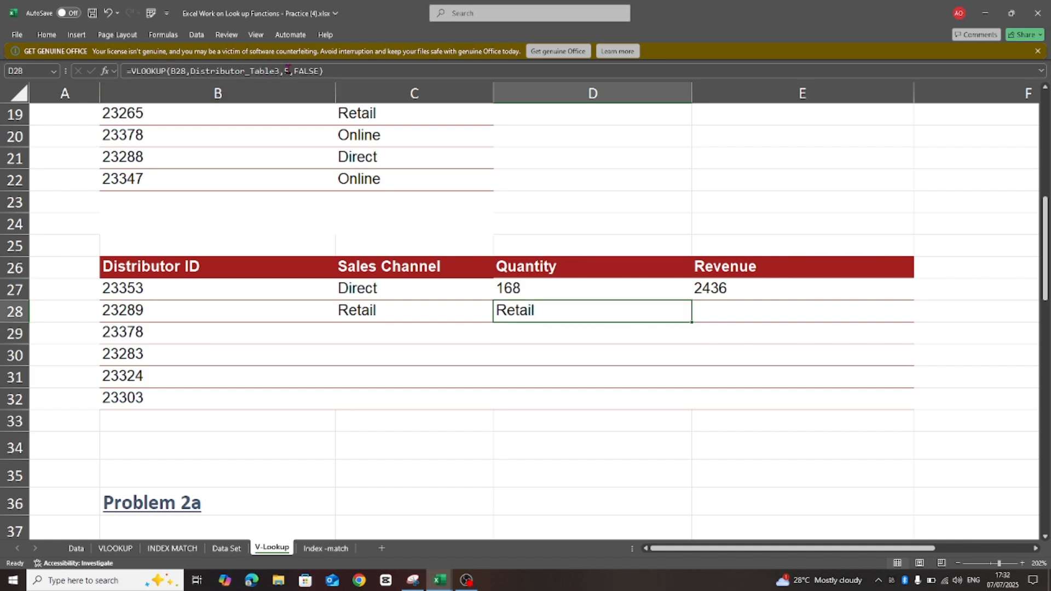
pyautogui.click(288, 71)
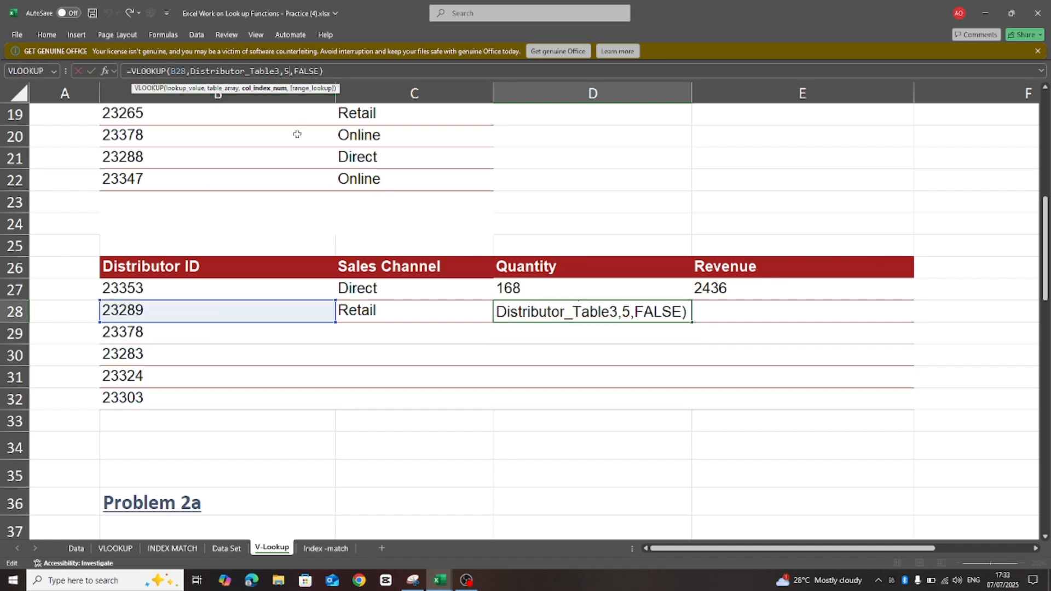
pyautogui.press('BackSpace')
pyautogui.write('8')
pyautogui.click(332, 71)
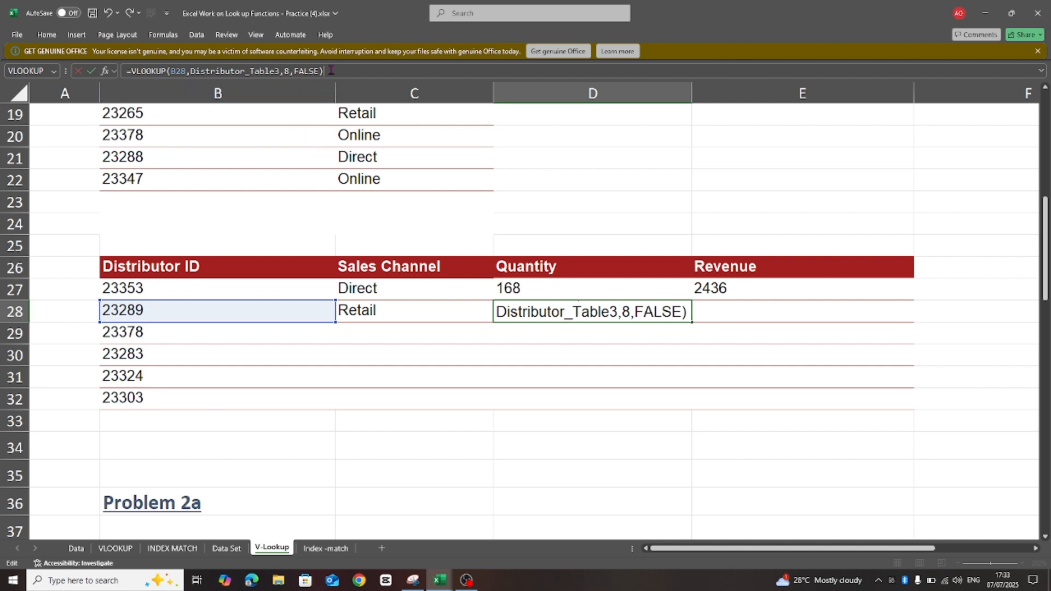
pyautogui.press('Return')
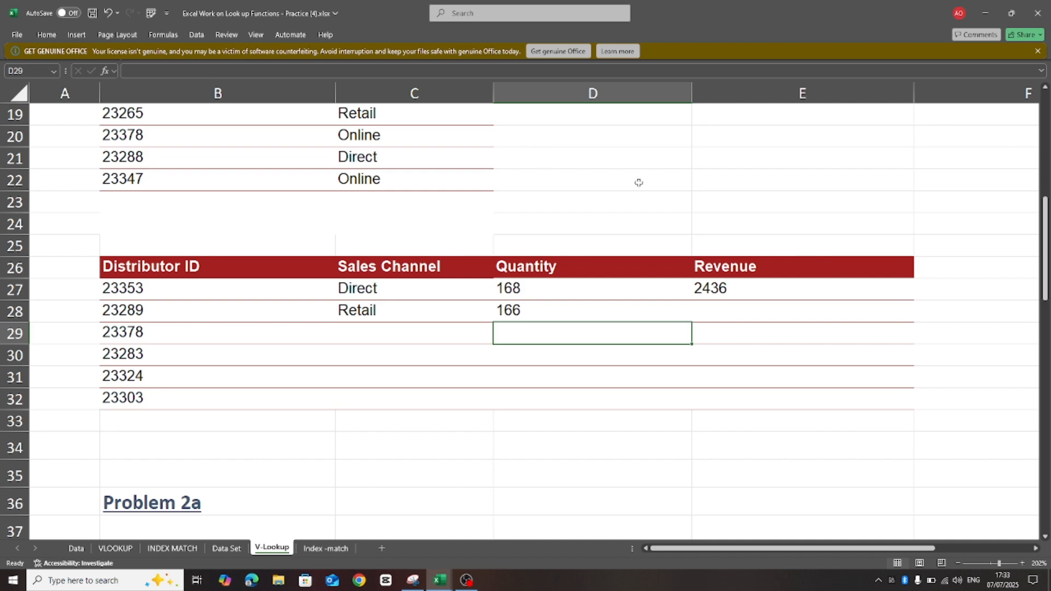
# Step: Check the Revenue column's position on the Data Set sheet and start a VLOOKUP in Revenue cell E28 with B28 as the lookup value
pyautogui.click(722, 312)
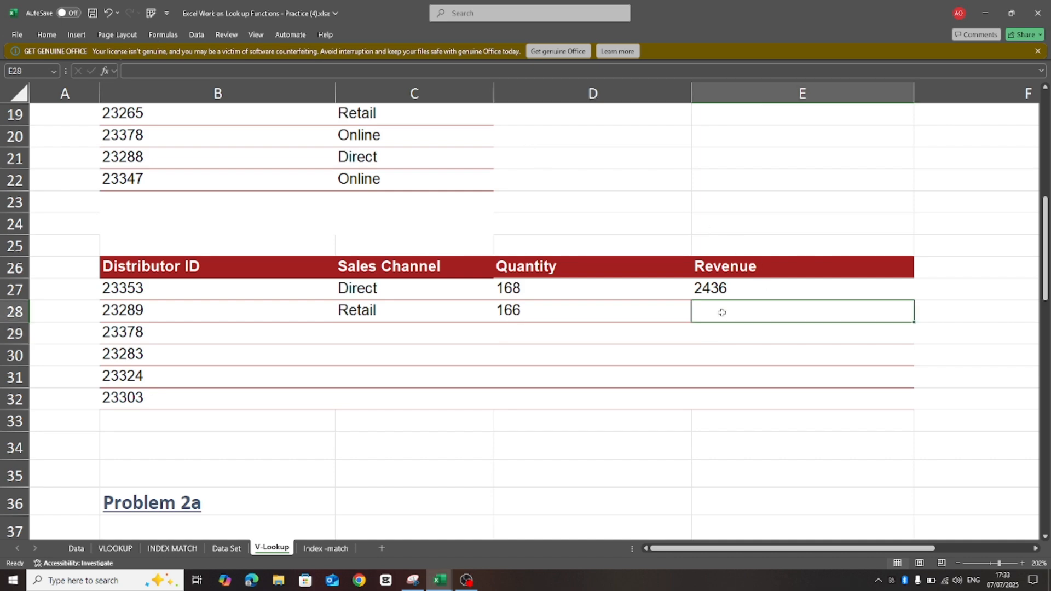
pyautogui.click(229, 548)
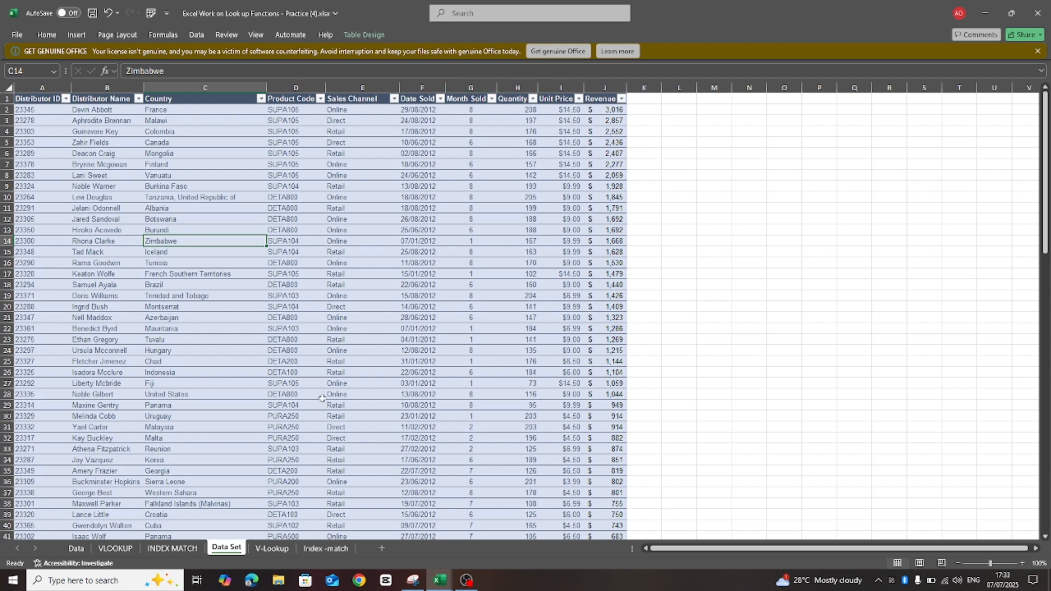
pyautogui.click(272, 549)
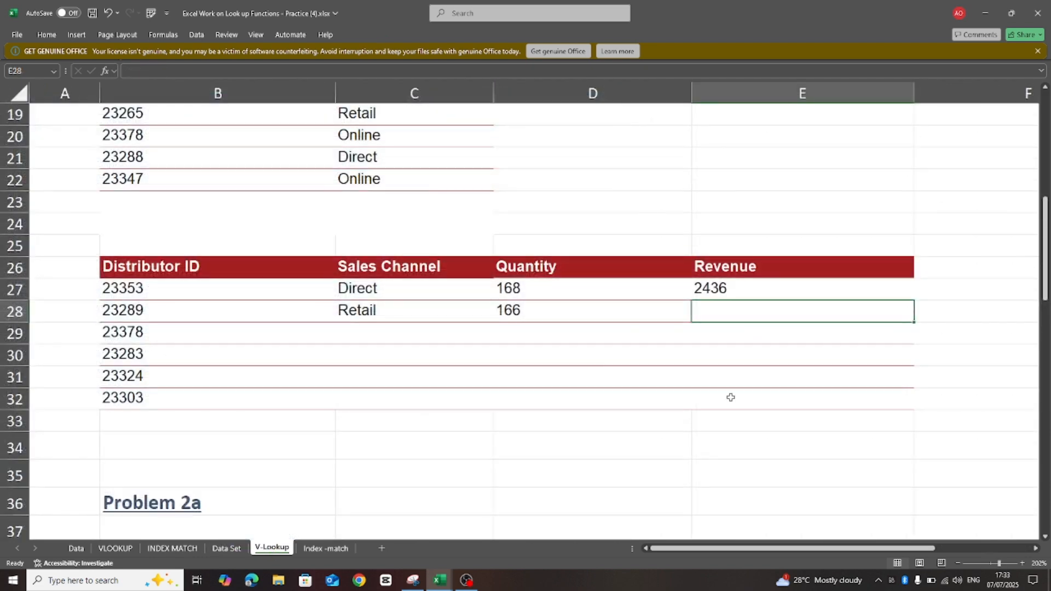
pyautogui.write('=')
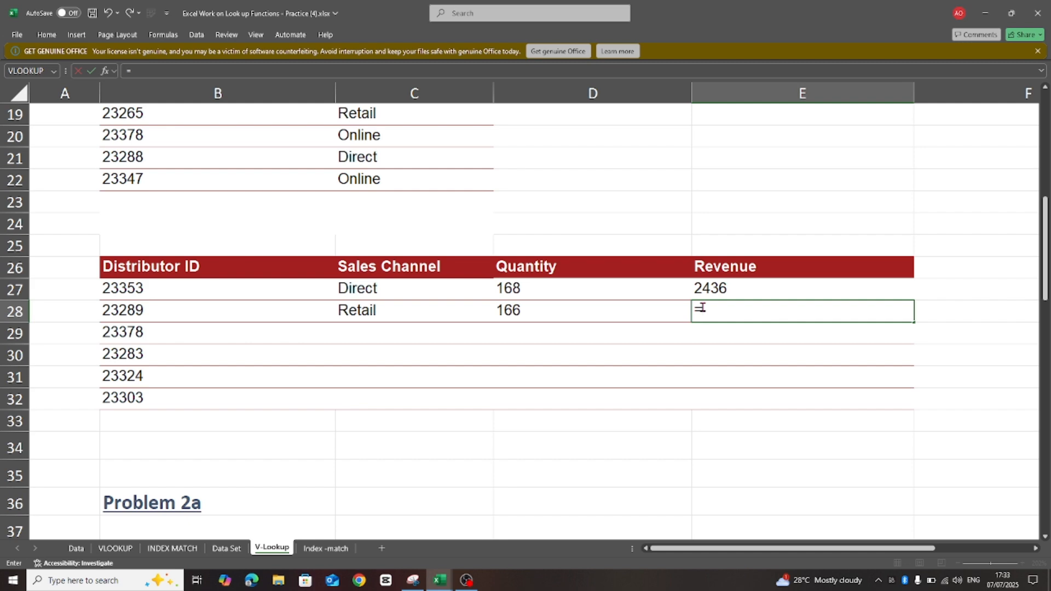
pyautogui.write('vl')
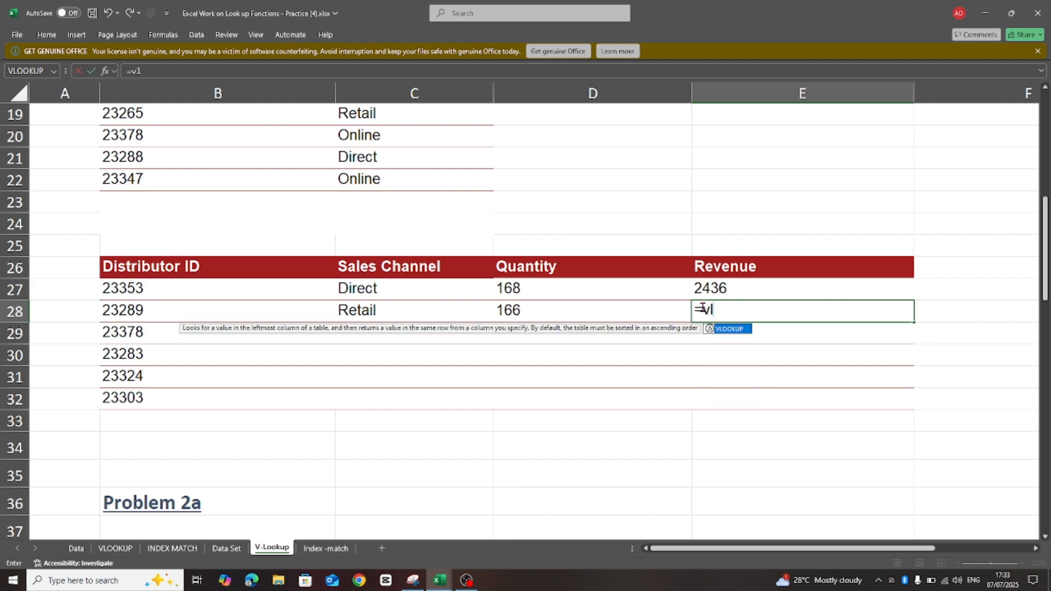
pyautogui.doubleClick(737, 330)
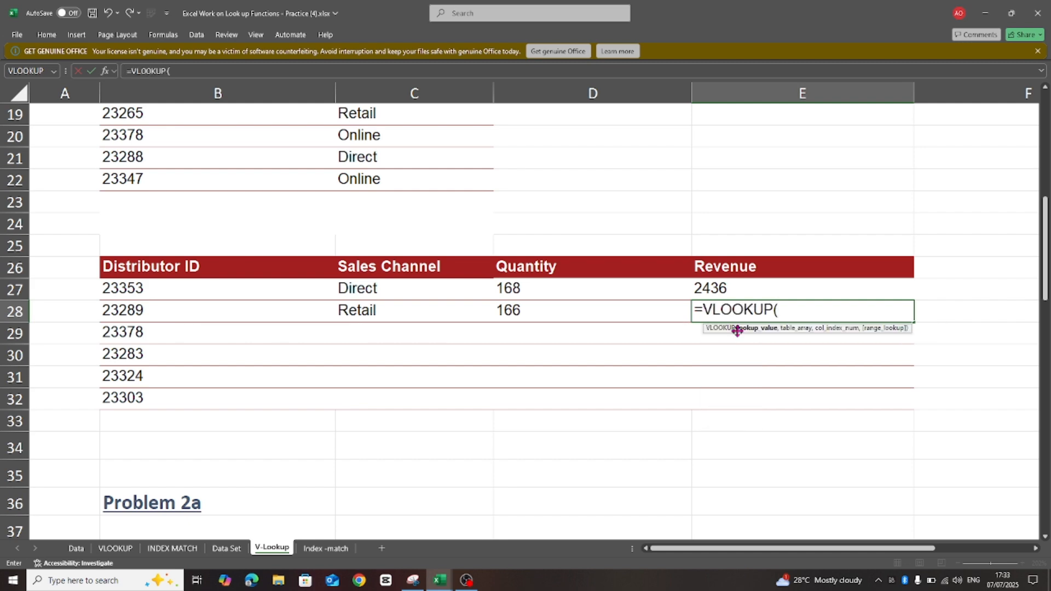
pyautogui.click(130, 310)
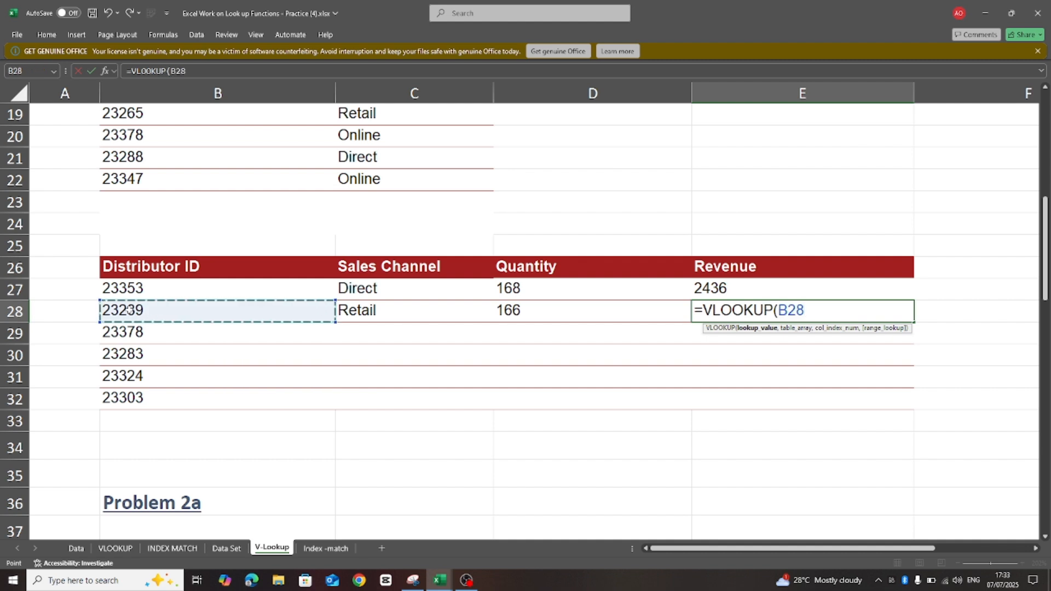
pyautogui.write(',')
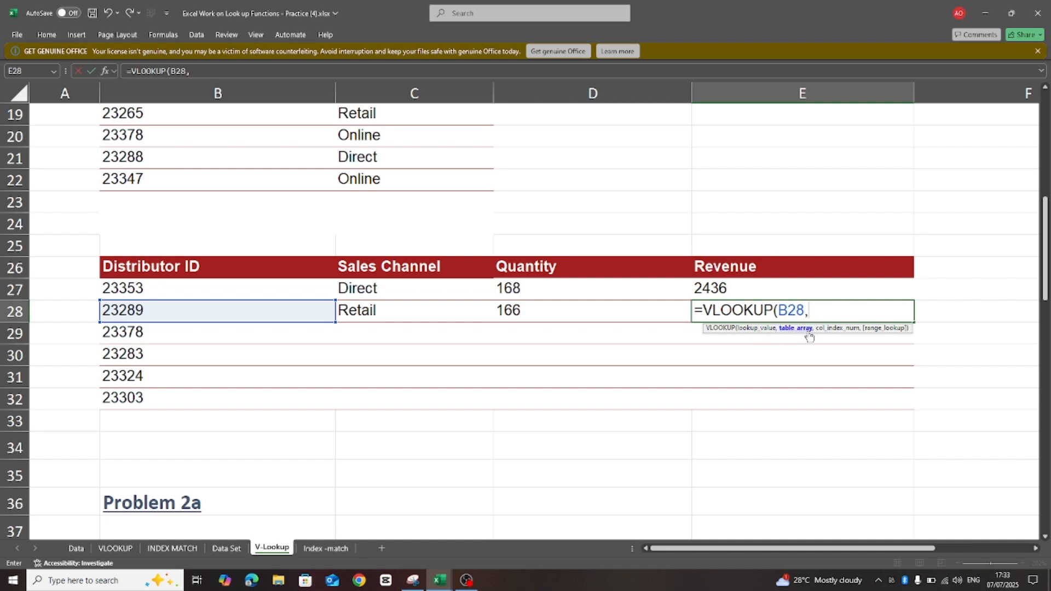
# Step: Complete the E28 VLOOKUP with table array Distributor_Table3, column index 10 and range lookup False
pyautogui.write('dis')
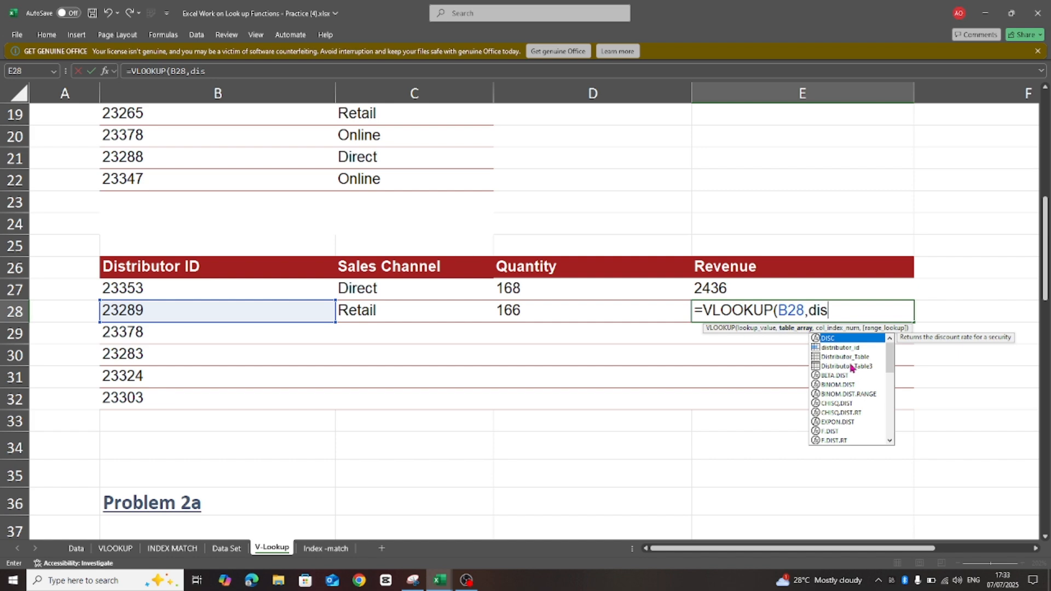
pyautogui.doubleClick(851, 366)
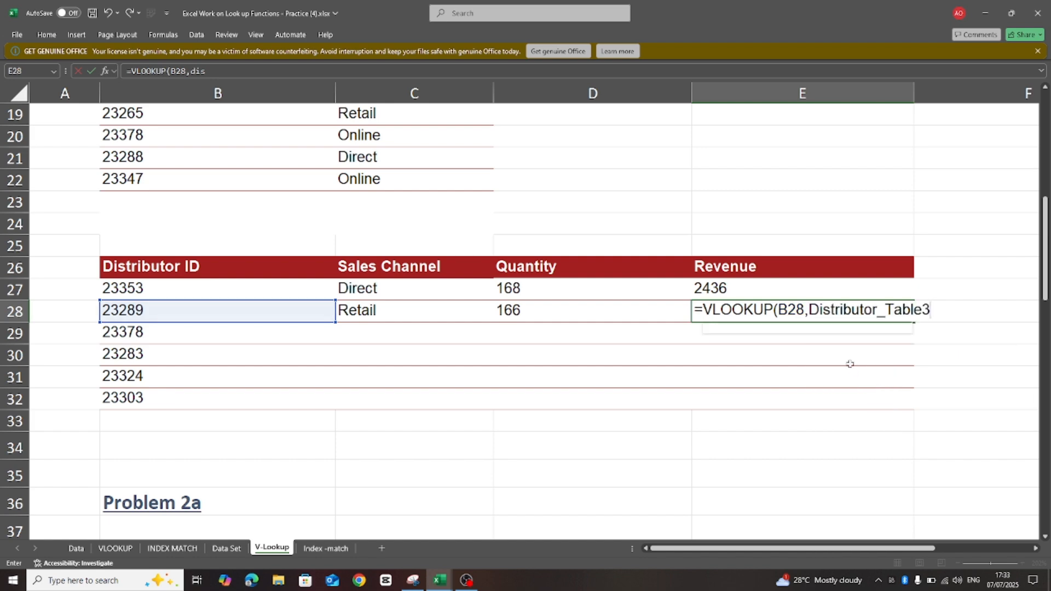
pyautogui.write(',')
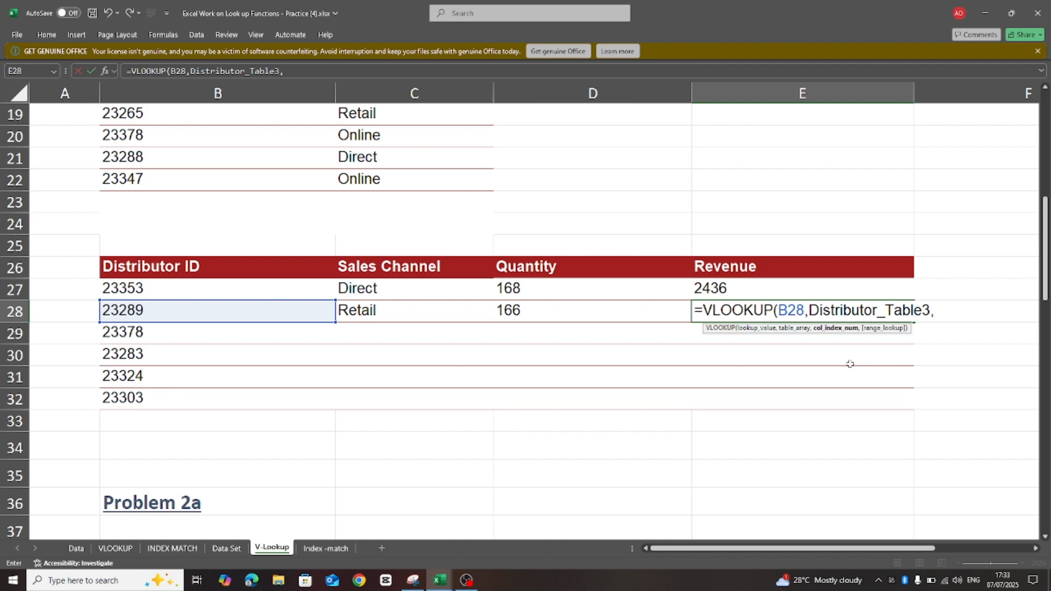
pyautogui.write('10,')
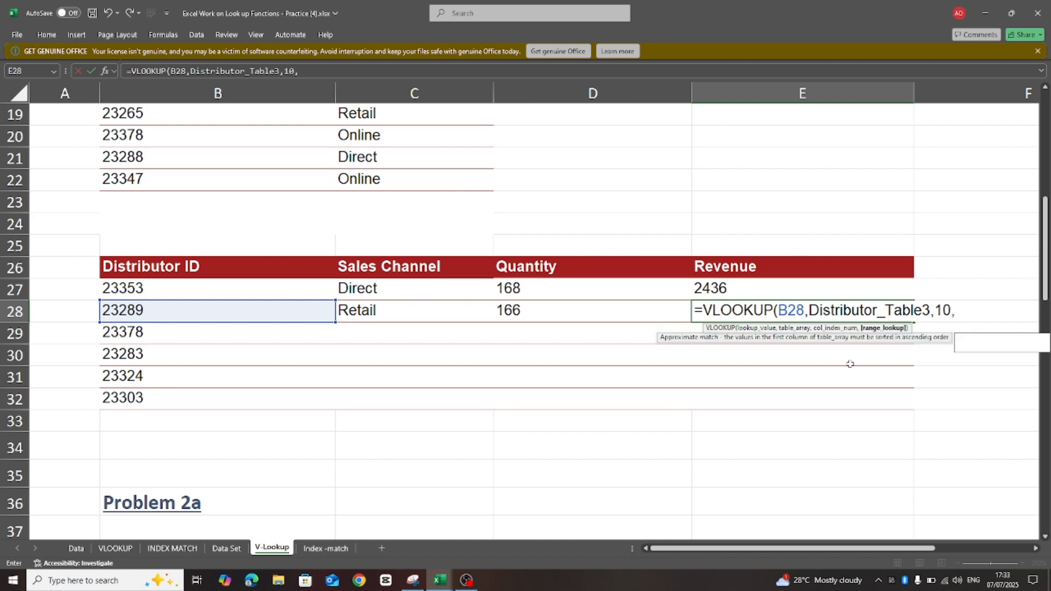
pyautogui.write('Fasle')
pyautogui.press('BackSpace')
pyautogui.press('BackSpace')
pyautogui.press('BackSpace')
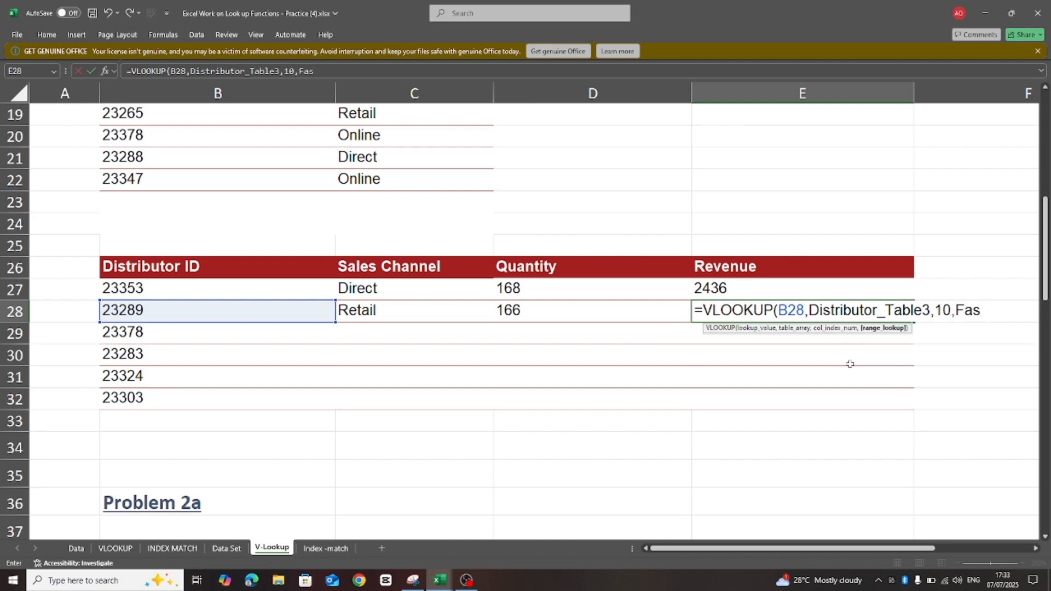
pyautogui.write('lse)')
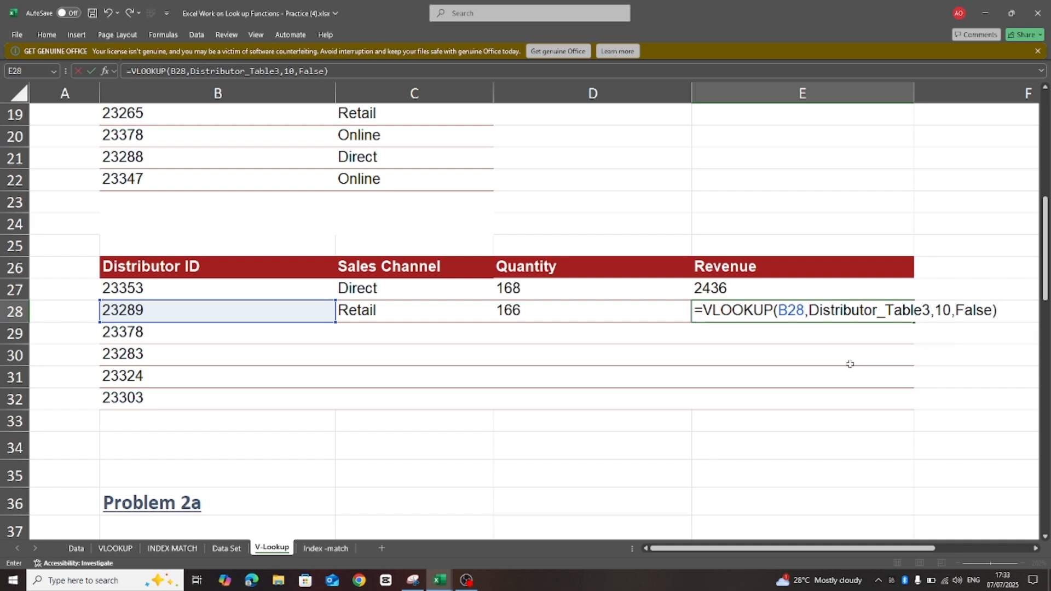
pyautogui.press('Return')
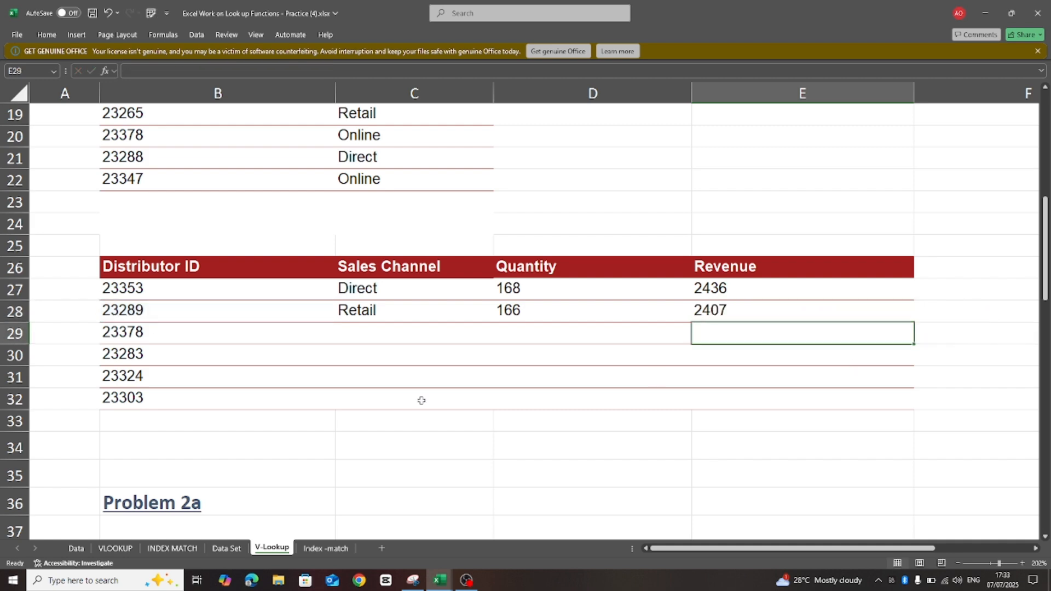
# Step: Fill the Sales Channel, Quantity and Revenue formulas from C27, D27 and E27 down to row 32
pyautogui.click(367, 290)
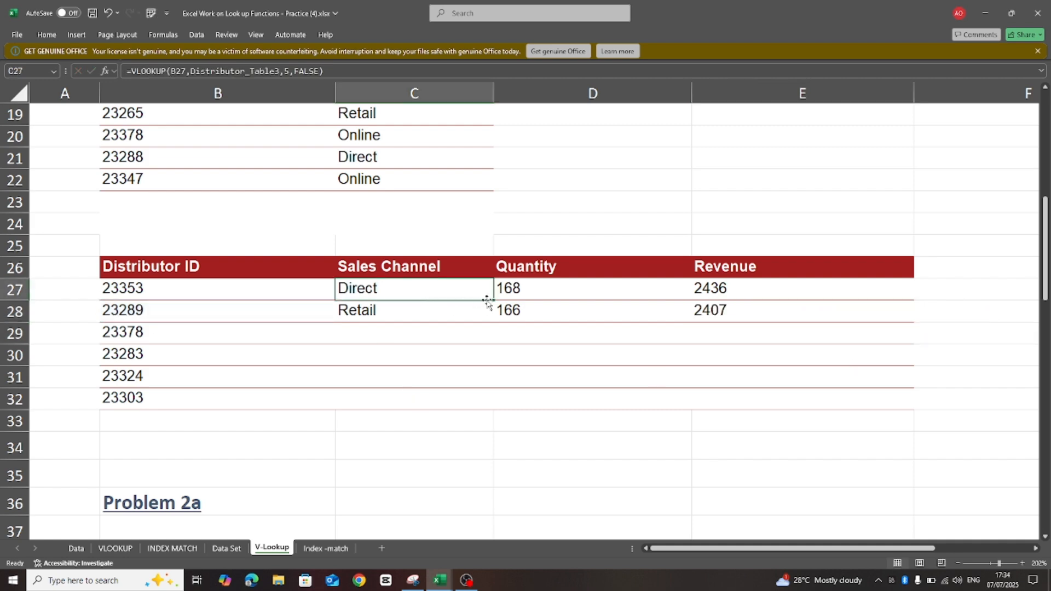
pyautogui.moveTo(492, 307); pyautogui.dragTo(497, 406)
pyautogui.click(672, 285)
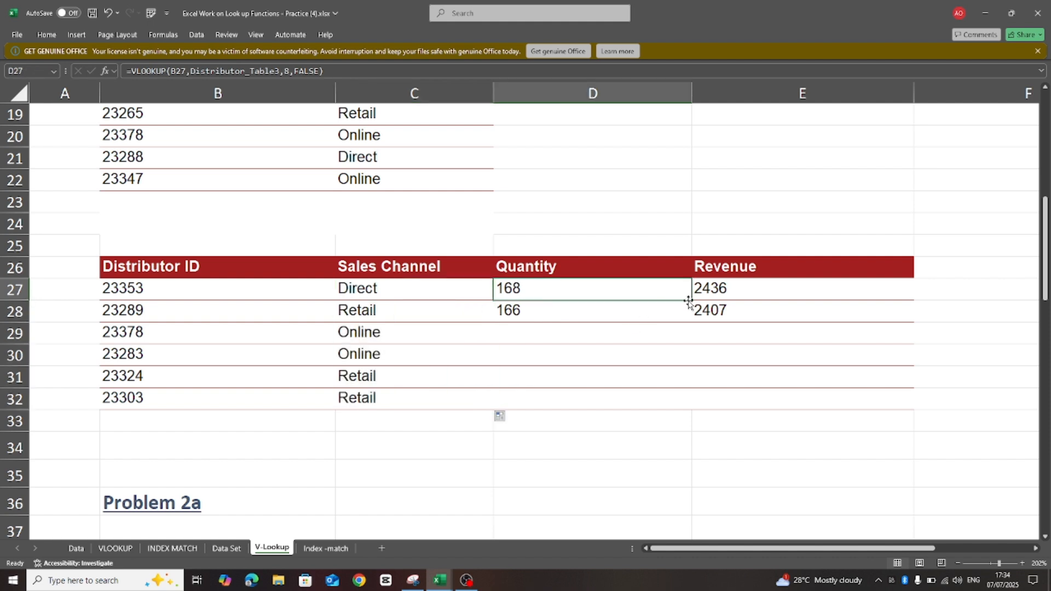
pyautogui.moveTo(692, 301); pyautogui.dragTo(692, 408)
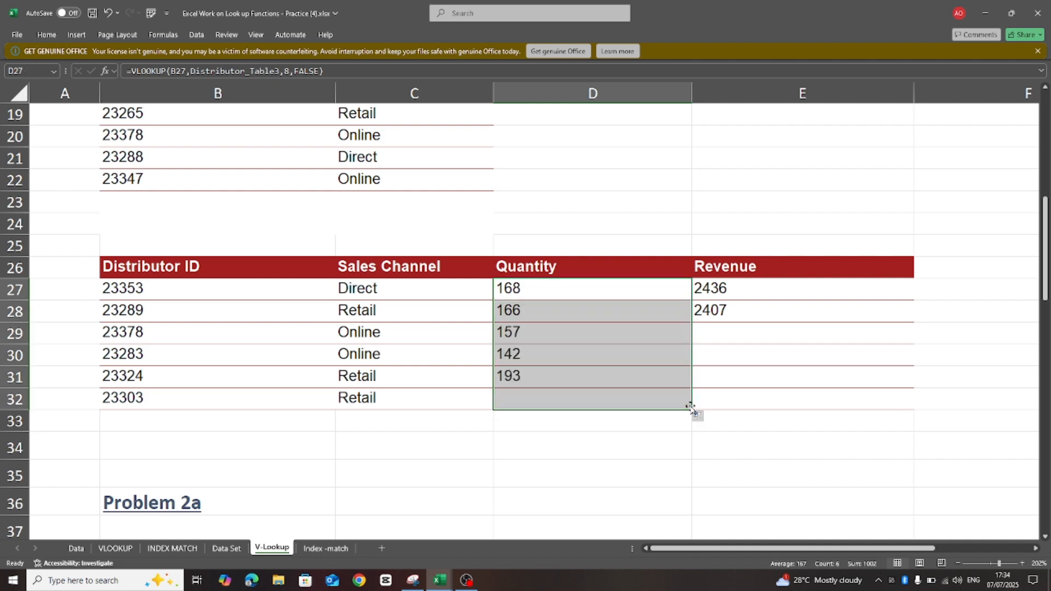
pyautogui.click(798, 291)
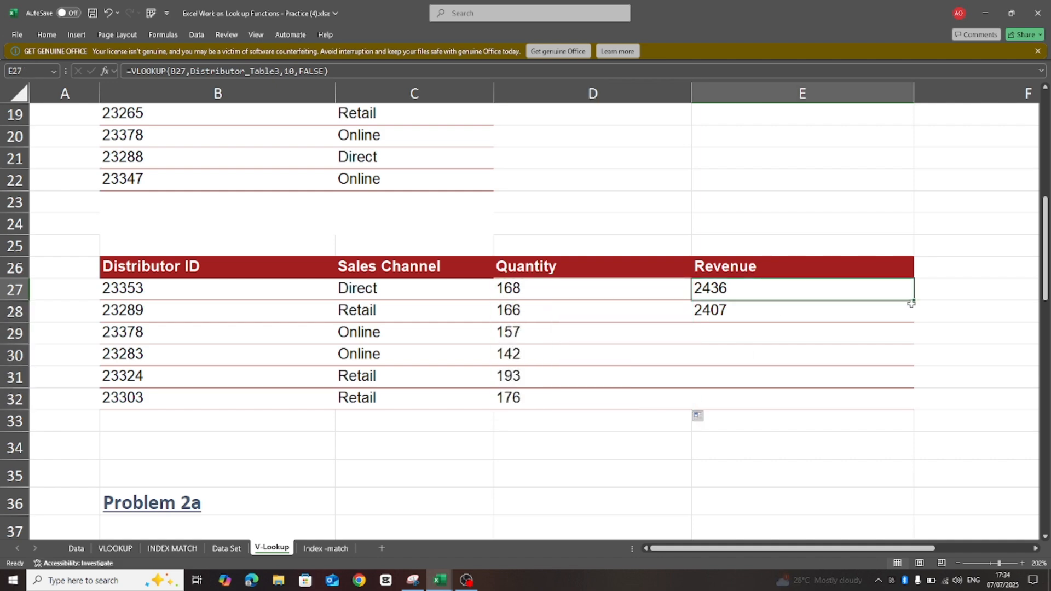
pyautogui.moveTo(913, 300); pyautogui.dragTo(913, 409)
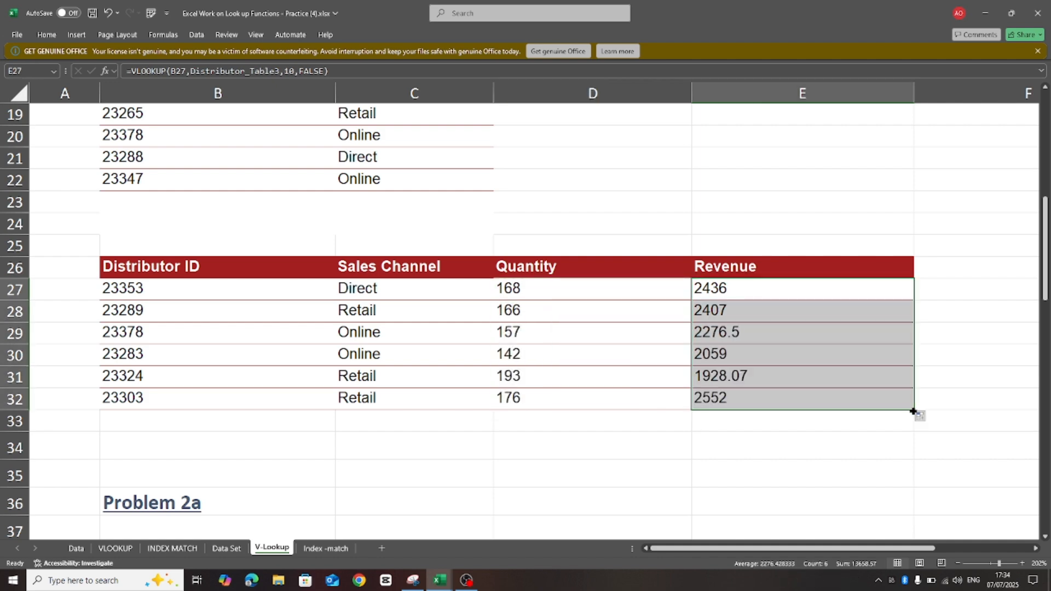
# Step: Start a VLOOKUP formula in Country cell C42 of Problem 2a with B42 as the lookup value
pyautogui.click(1046, 538)
pyautogui.scroll(-3, 1046, 537)
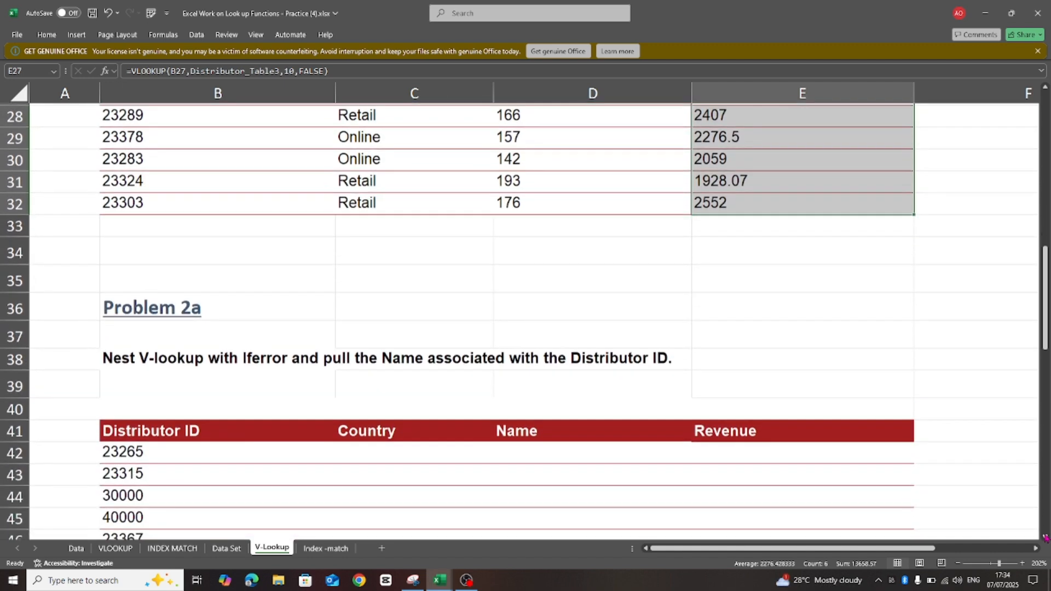
pyautogui.scroll(-3, 1046, 538)
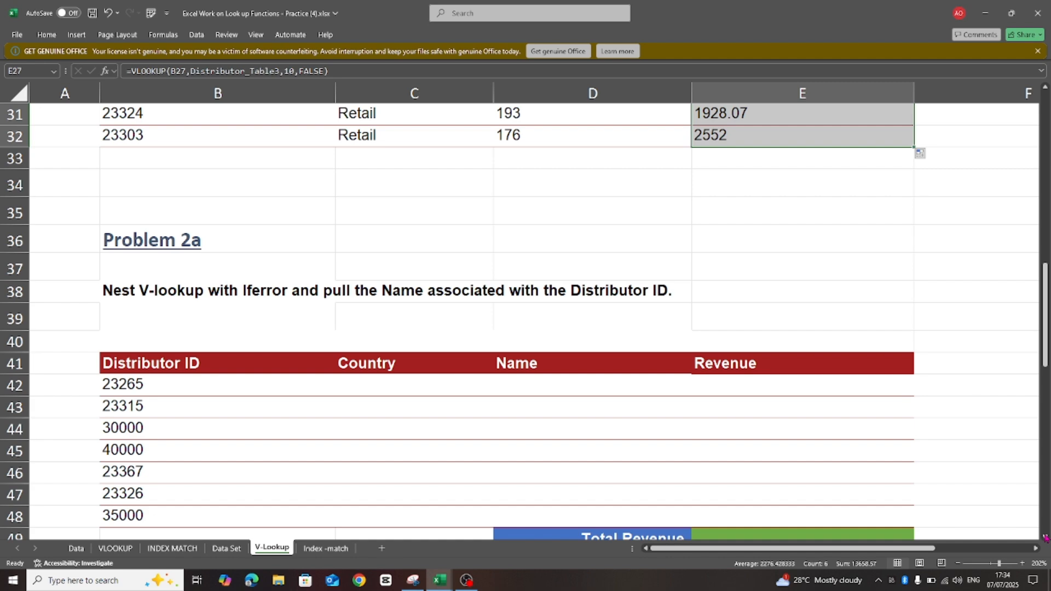
pyautogui.click(1046, 537)
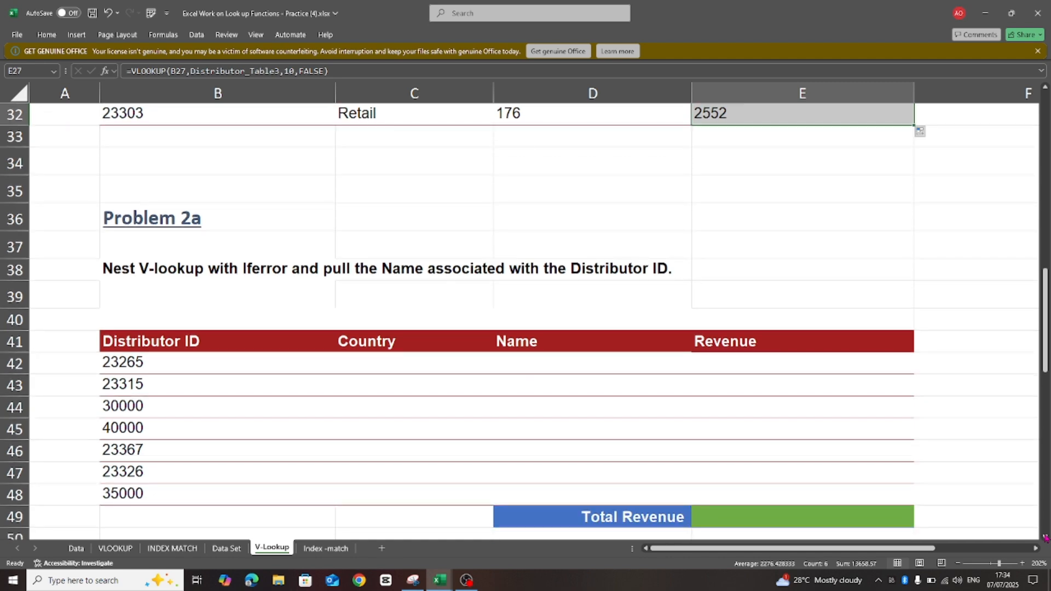
pyautogui.scroll(-2, 1046, 538)
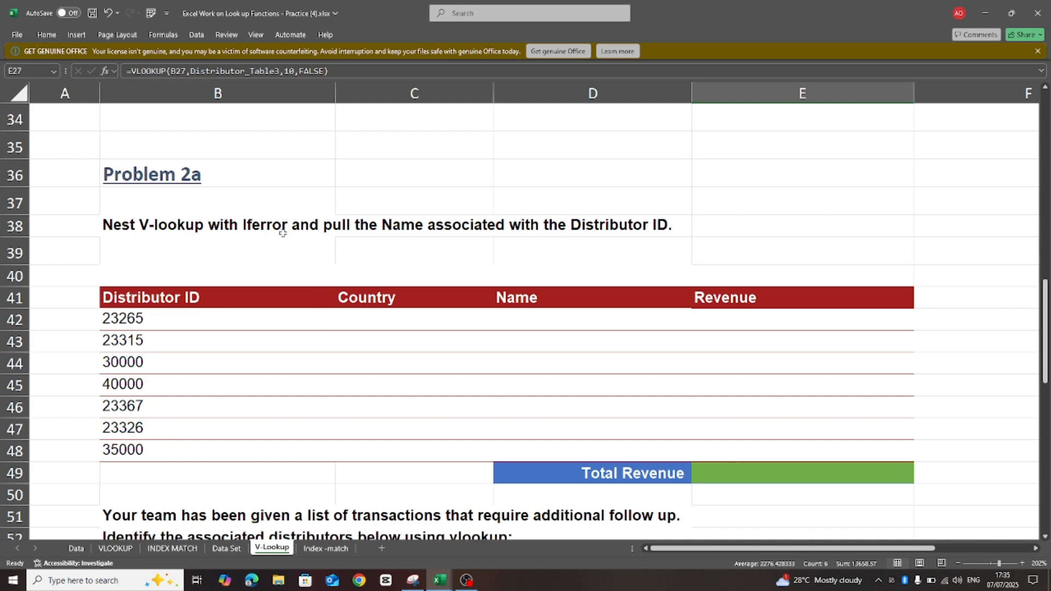
pyautogui.click(354, 321)
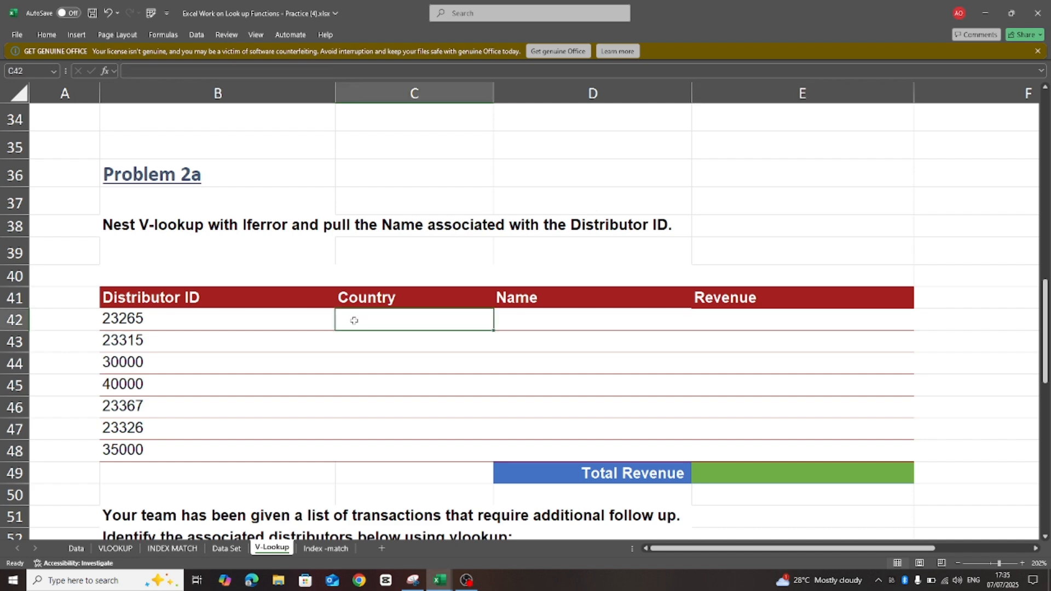
pyautogui.write('=v')
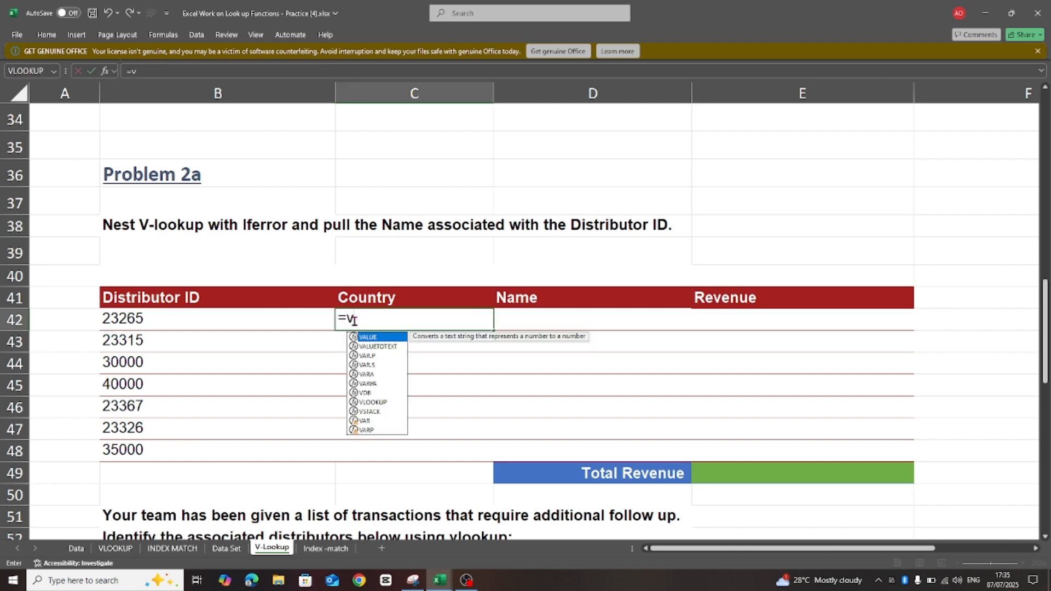
pyautogui.write('l')
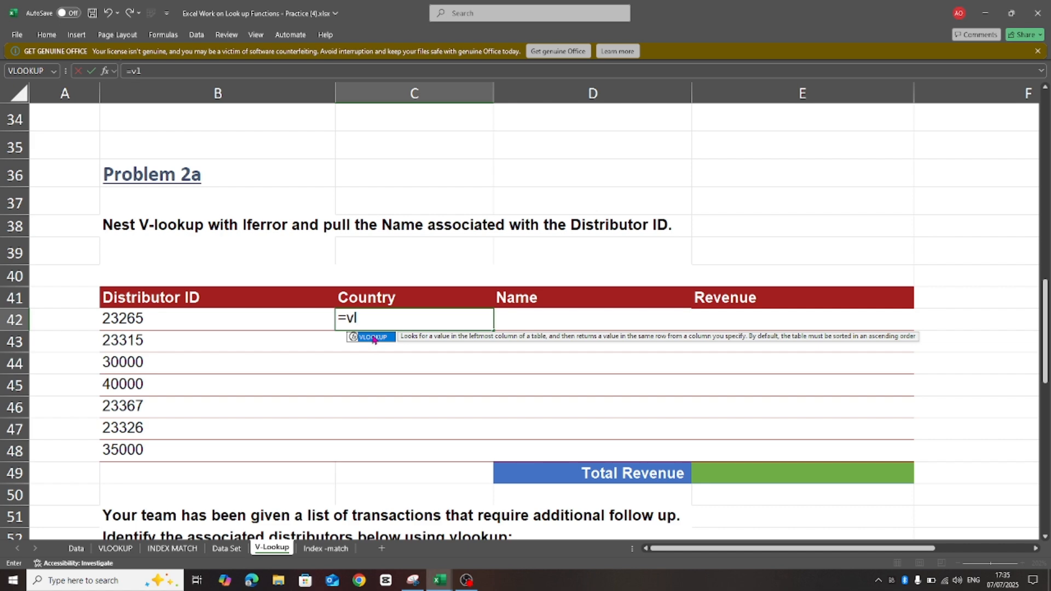
pyautogui.doubleClick(375, 339)
pyautogui.click(152, 319)
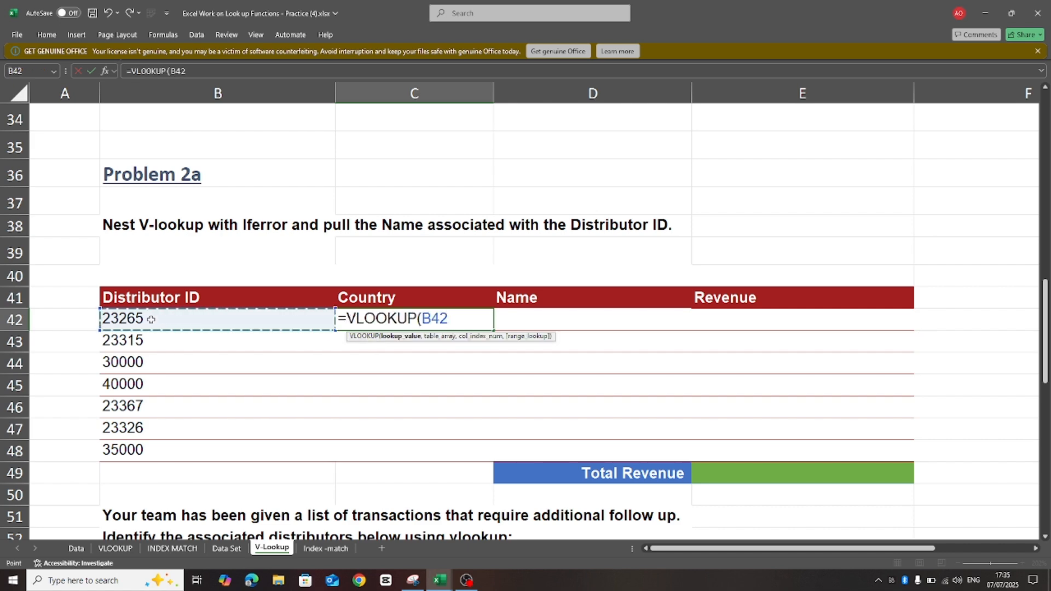
# Step: Add Distributor_Table3 as the table array in the C42 VLOOKUP and check the Country column's position on the Data Set sheet
pyautogui.write(',dis')
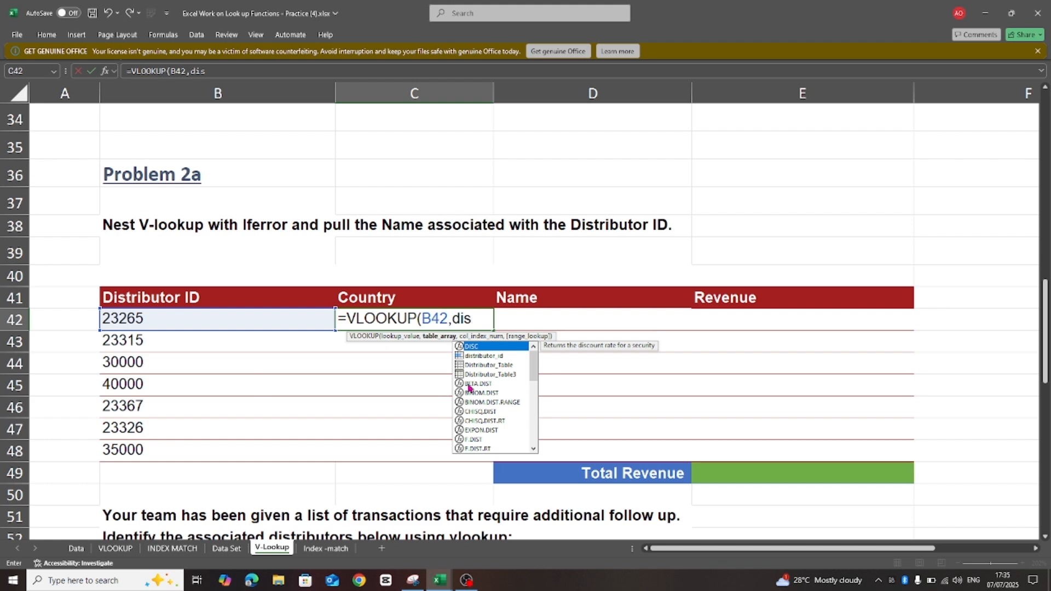
pyautogui.doubleClick(478, 376)
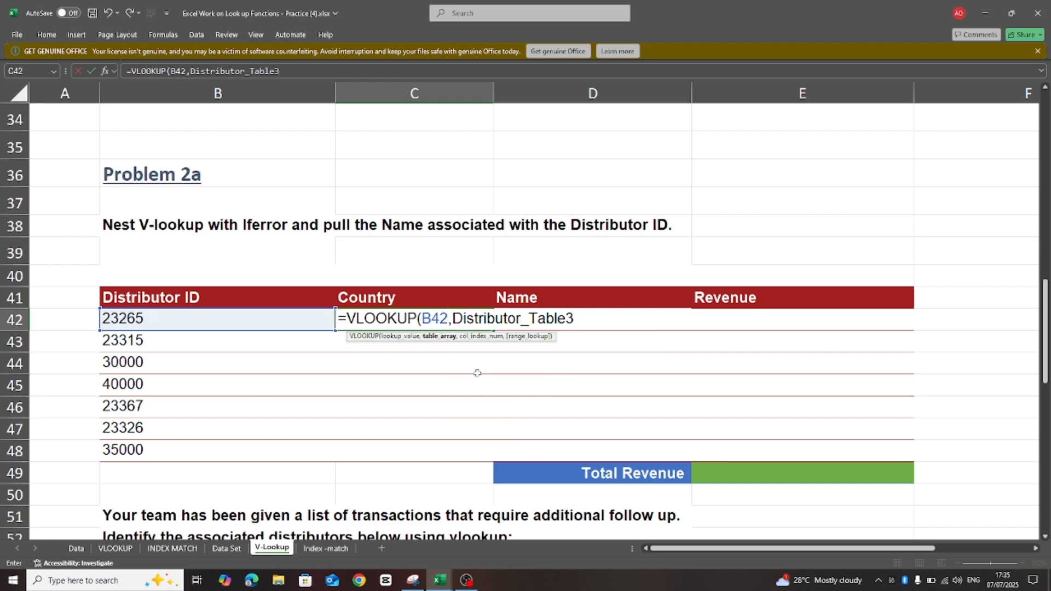
pyautogui.write(',')
pyautogui.click(231, 549)
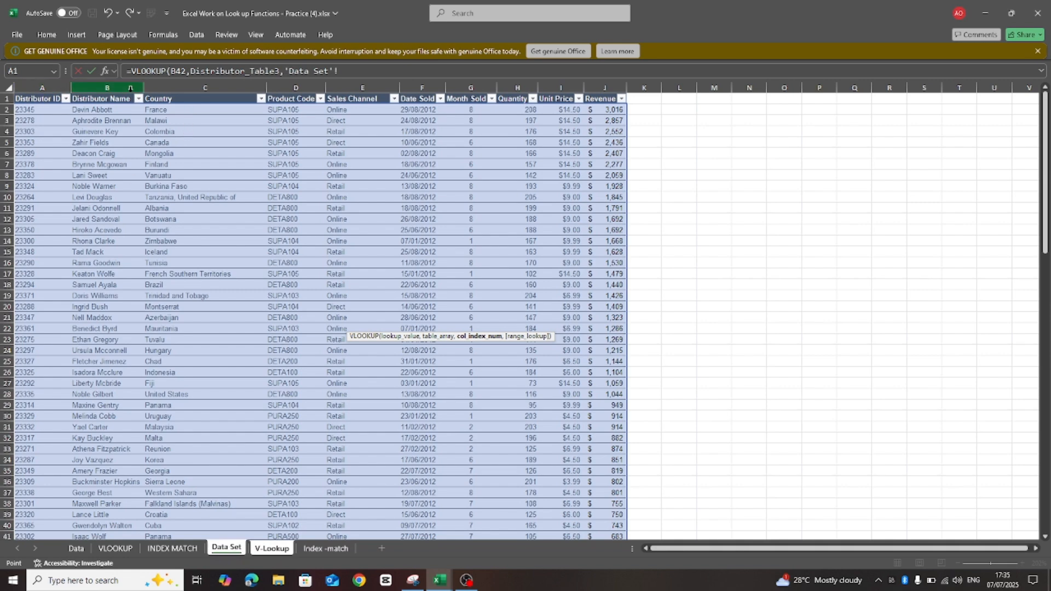
pyautogui.click(271, 548)
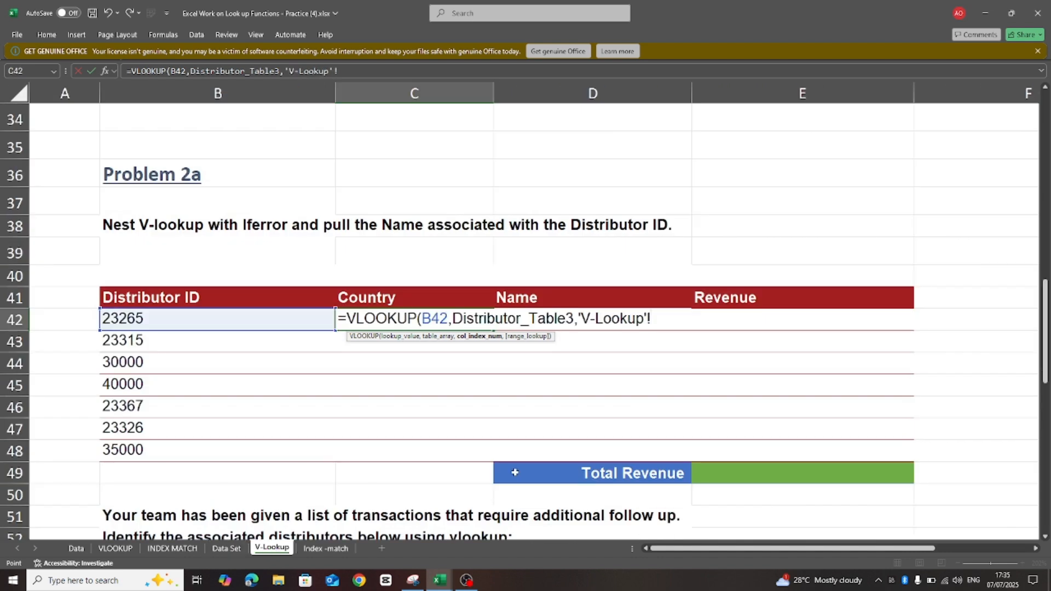
# Step: Remove the stray sheet reference from the C42 formula and complete the VLOOKUP with column index 3 and range lookup False
pyautogui.press('BackSpace')
pyautogui.press('BackSpace')
pyautogui.press('BackSpace')
pyautogui.press('BackSpace')
pyautogui.press('BackSpace')
pyautogui.press('BackSpace')
pyautogui.press('BackSpace')
pyautogui.press('BackSpace')
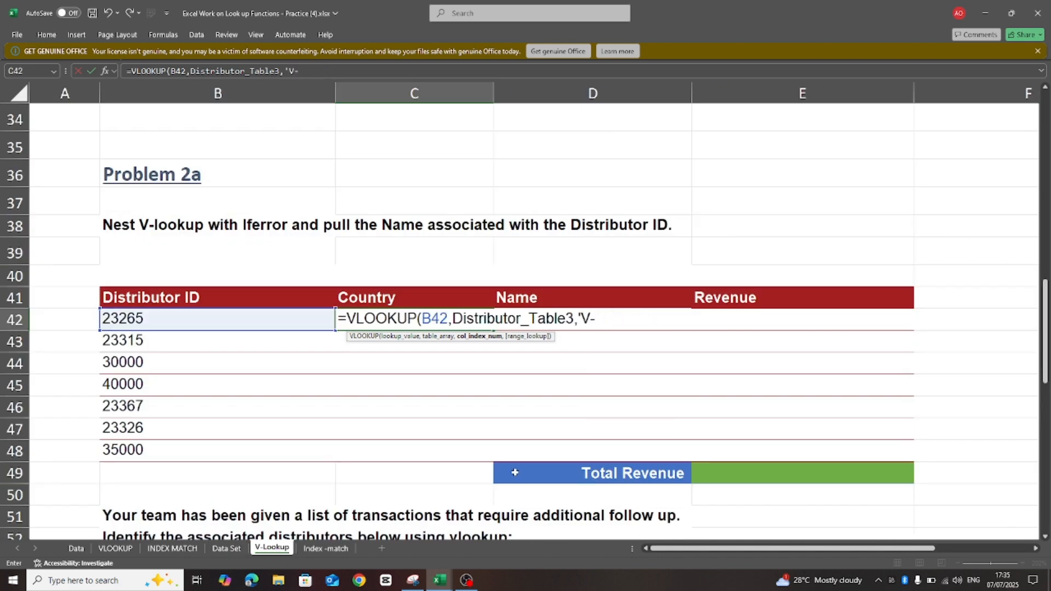
pyautogui.press('BackSpace')
pyautogui.press('BackSpace')
pyautogui.press('BackSpace')
pyautogui.write('3')
pyautogui.write(',')
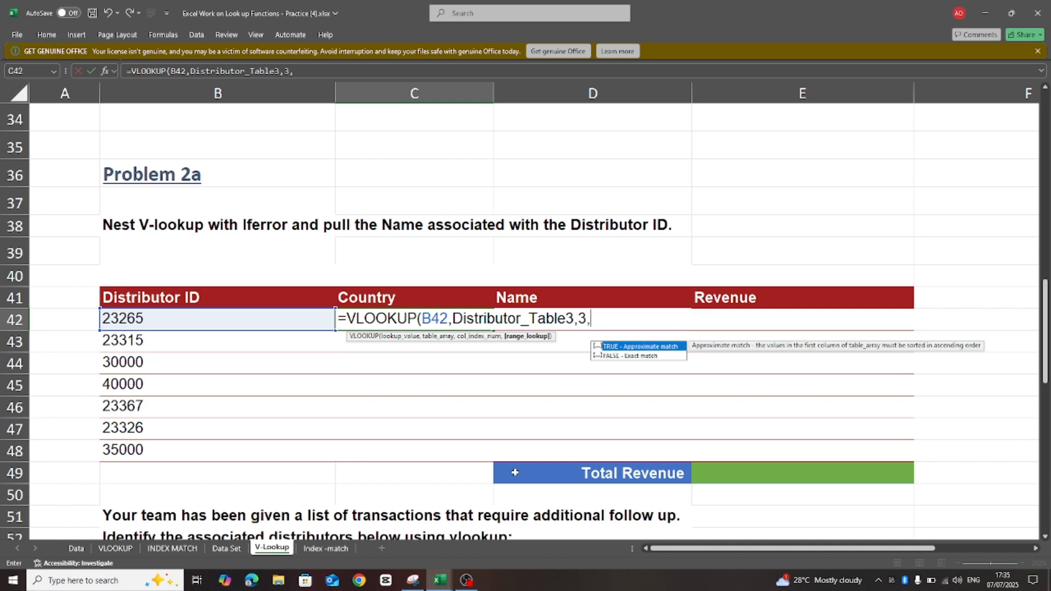
pyautogui.write('False)')
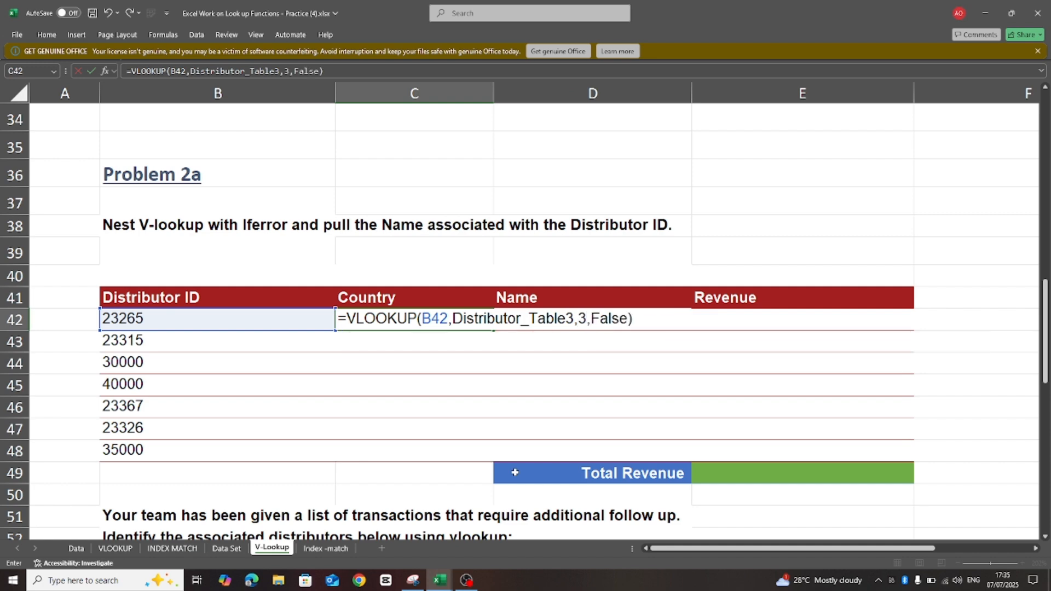
pyautogui.press('Return')
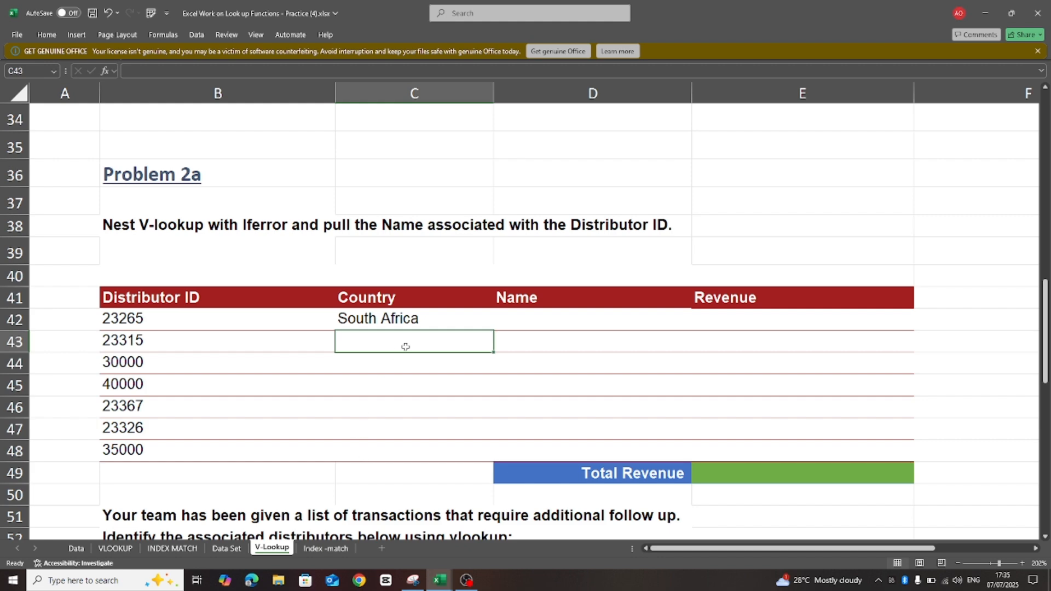
# Step: Start a VLOOKUP in Name cell D42 with B42 as the lookup value and Distributor_Table3 as the table array
pyautogui.click(552, 320)
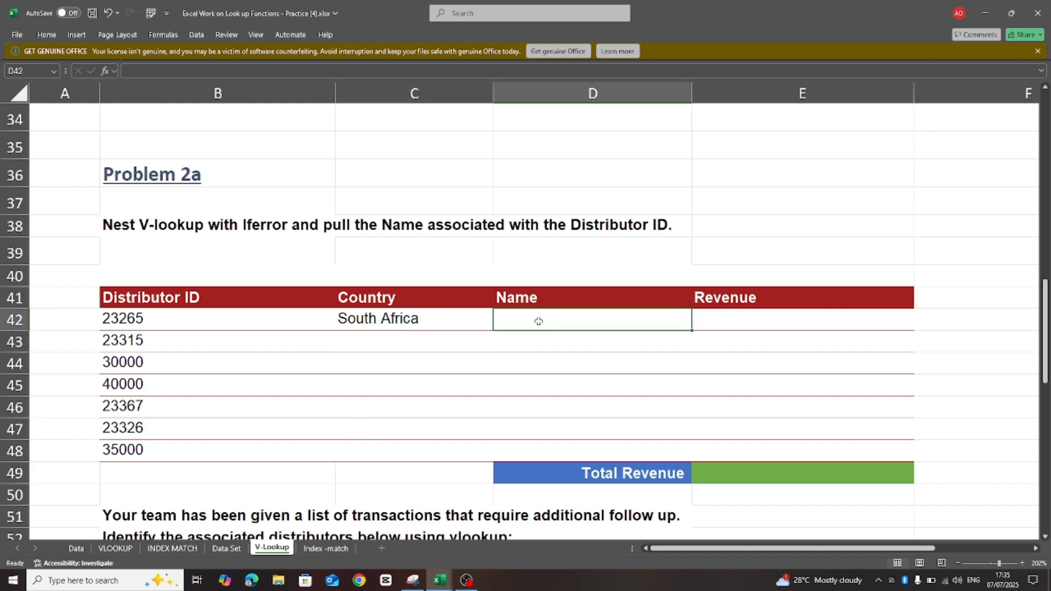
pyautogui.write('=v')
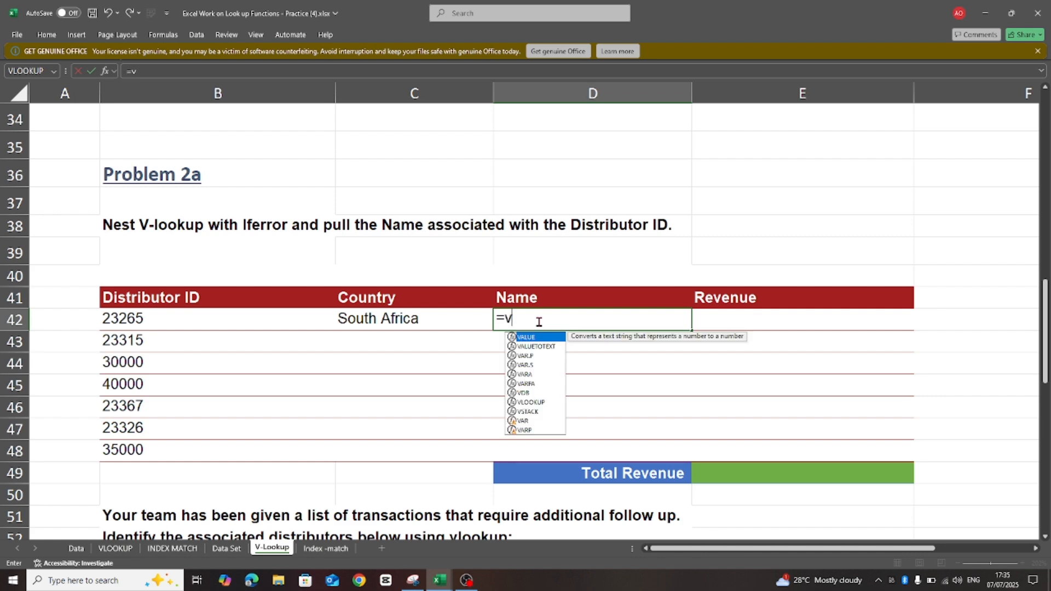
pyautogui.doubleClick(530, 402)
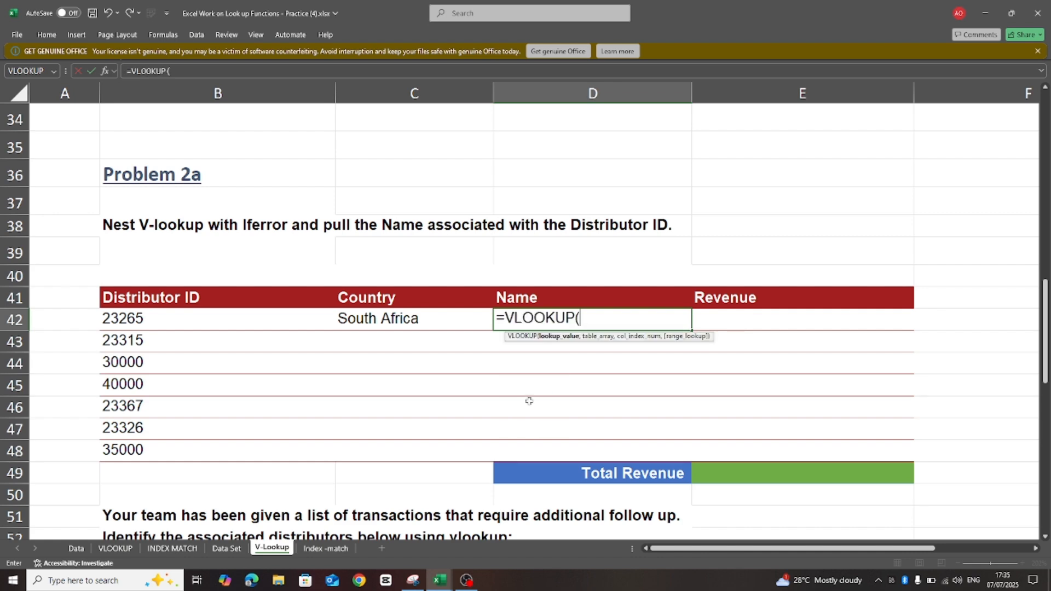
pyautogui.click(135, 323)
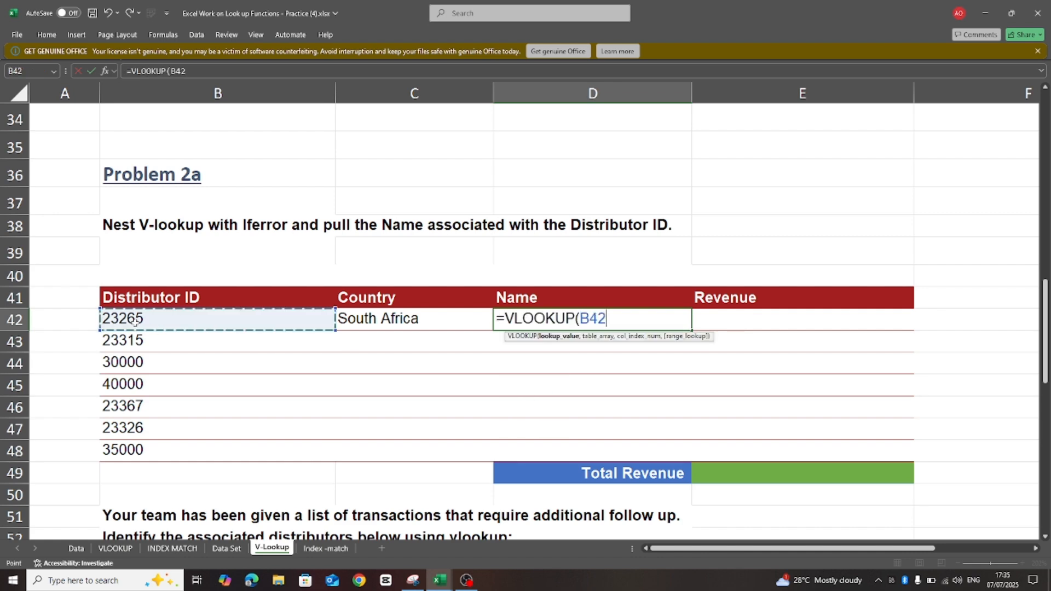
pyautogui.write(',')
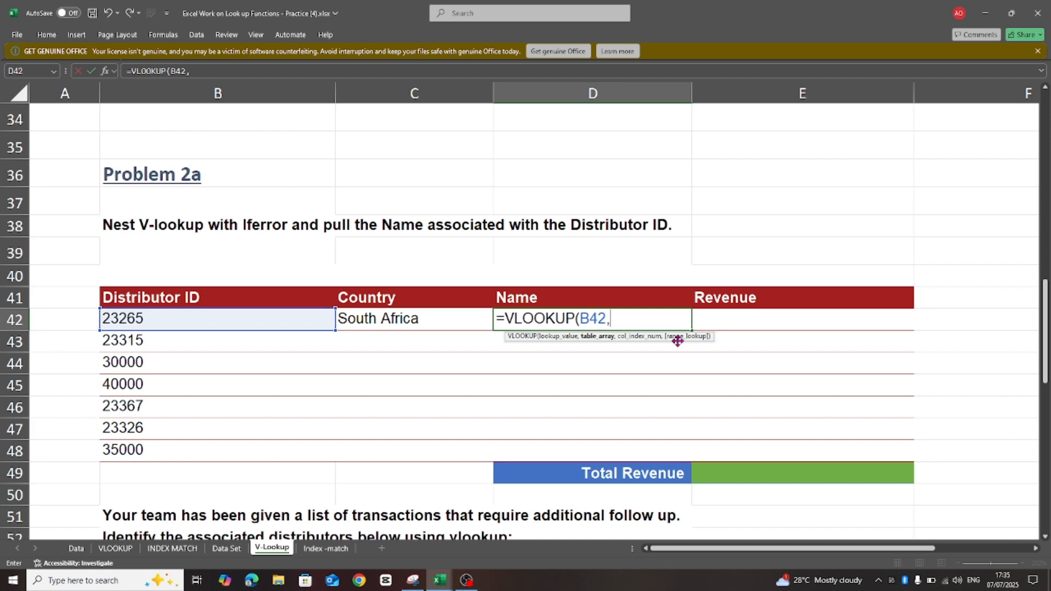
pyautogui.write('dis')
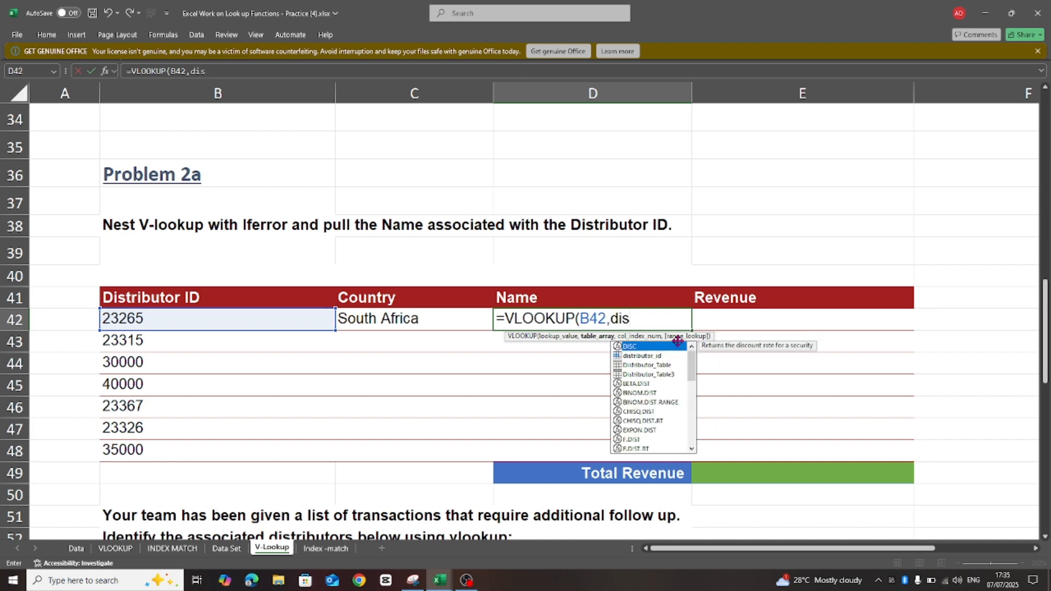
pyautogui.click(649, 377)
pyautogui.doubleClick(648, 376)
pyautogui.write(',')
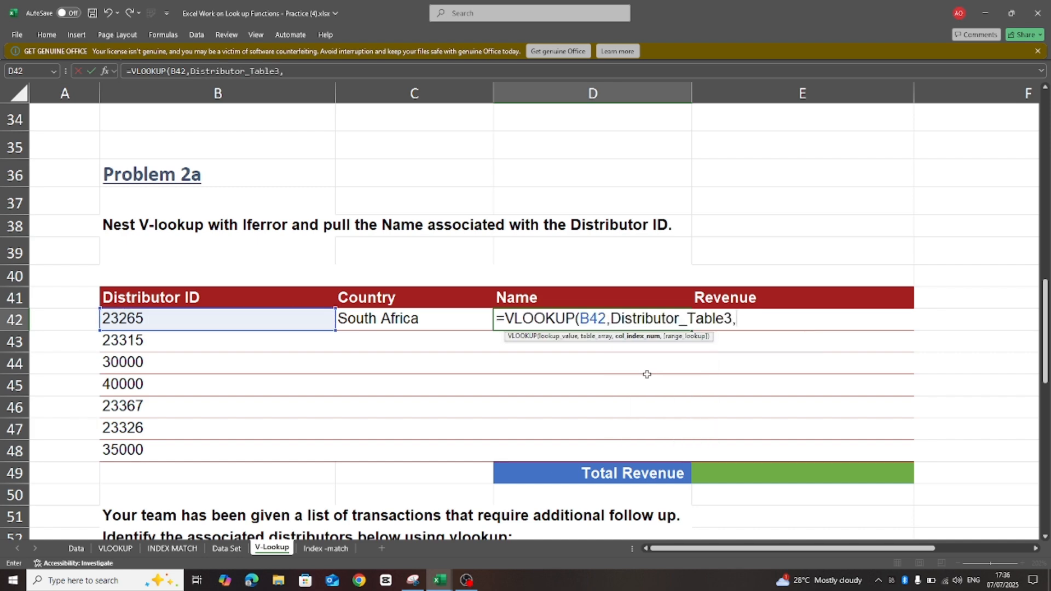
# Step: Complete the D42 VLOOKUP with column index 2 and range lookup false
pyautogui.write('2')
pyautogui.write(',f')
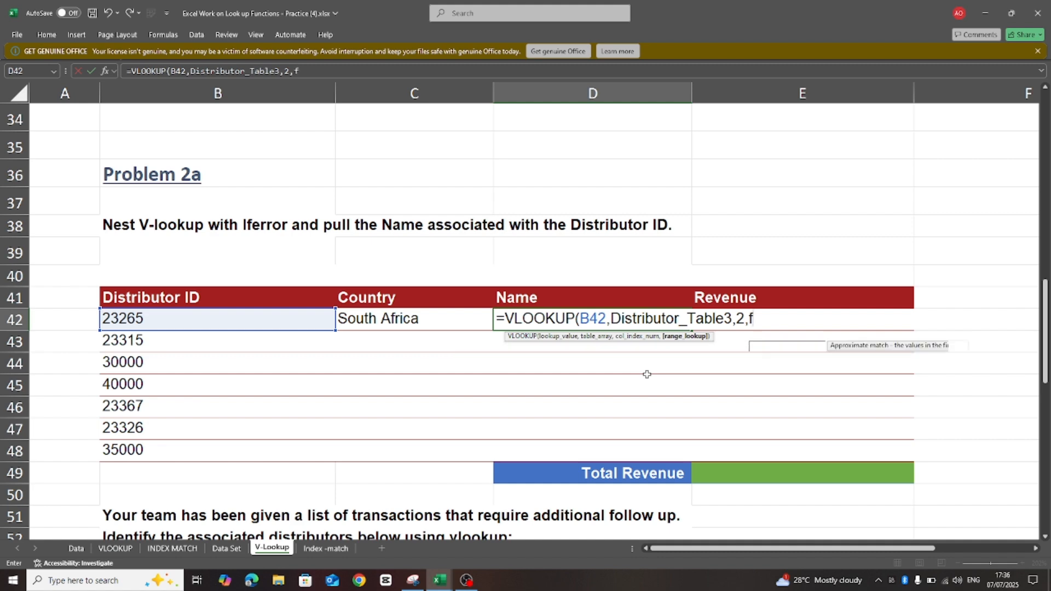
pyautogui.write('alse')
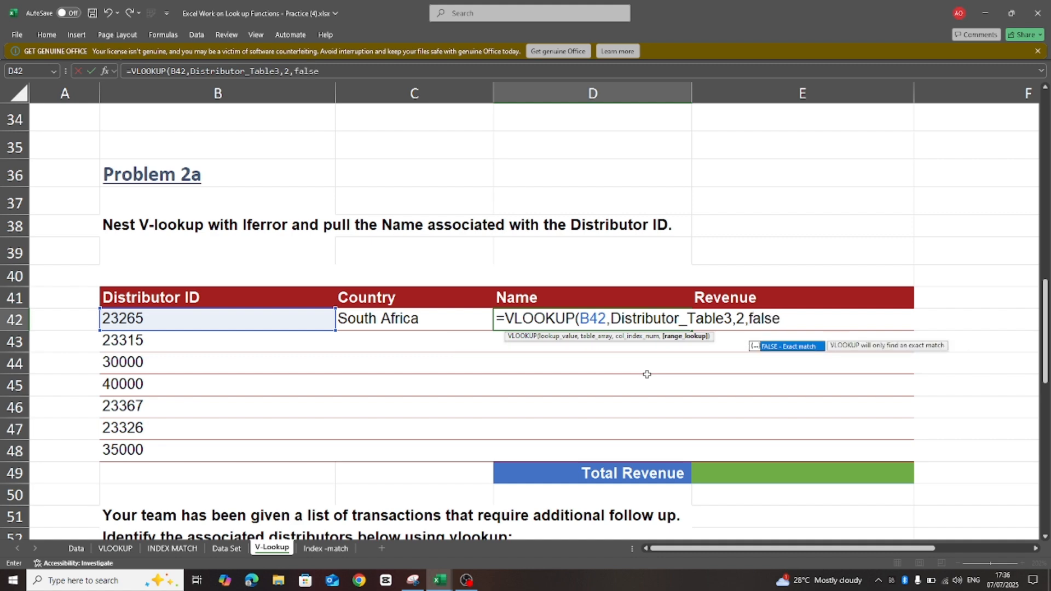
pyautogui.write(')')
pyautogui.press('Return')
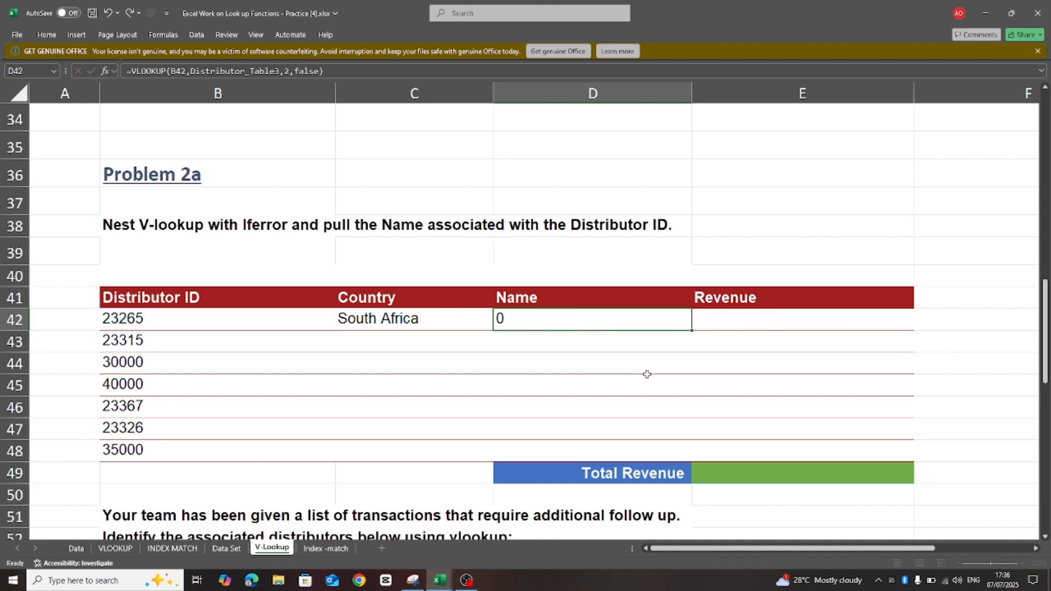
# Step: Start a VLOOKUP formula in Revenue cell E42 of Problem 2a
pyautogui.click(709, 319)
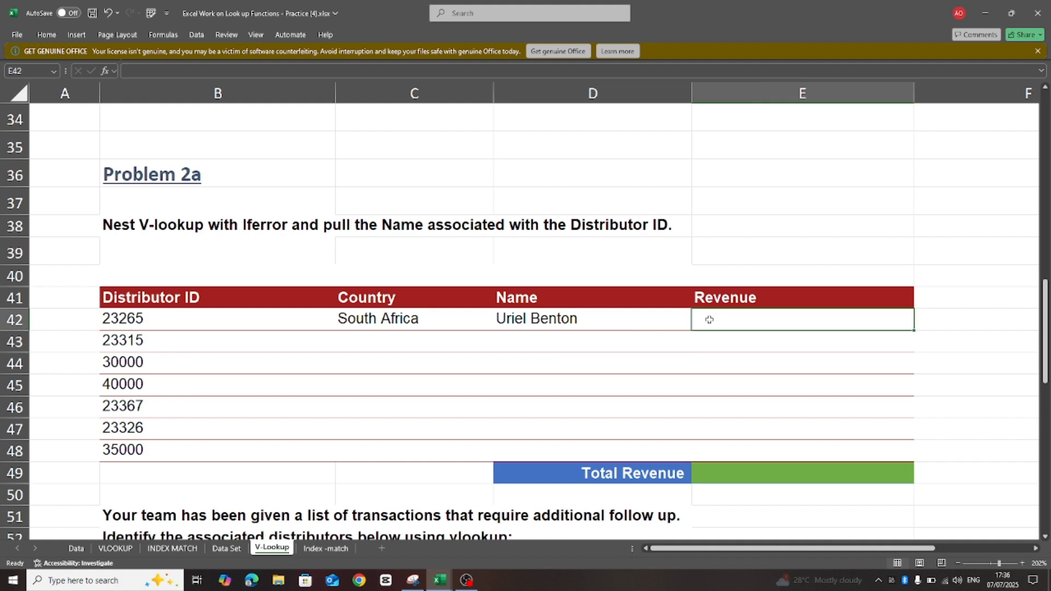
pyautogui.write('=vl')
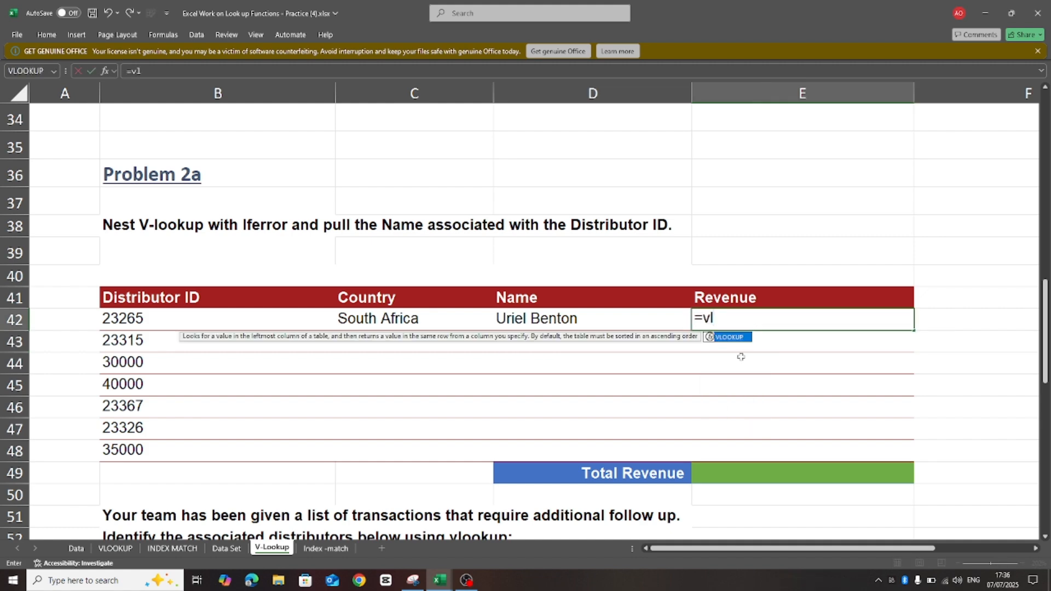
# Step: Complete the Revenue lookup in E42 as =VLOOKUP(B42,Distributor_Table3,10,FALSE)
pyautogui.doubleClick(729, 344)
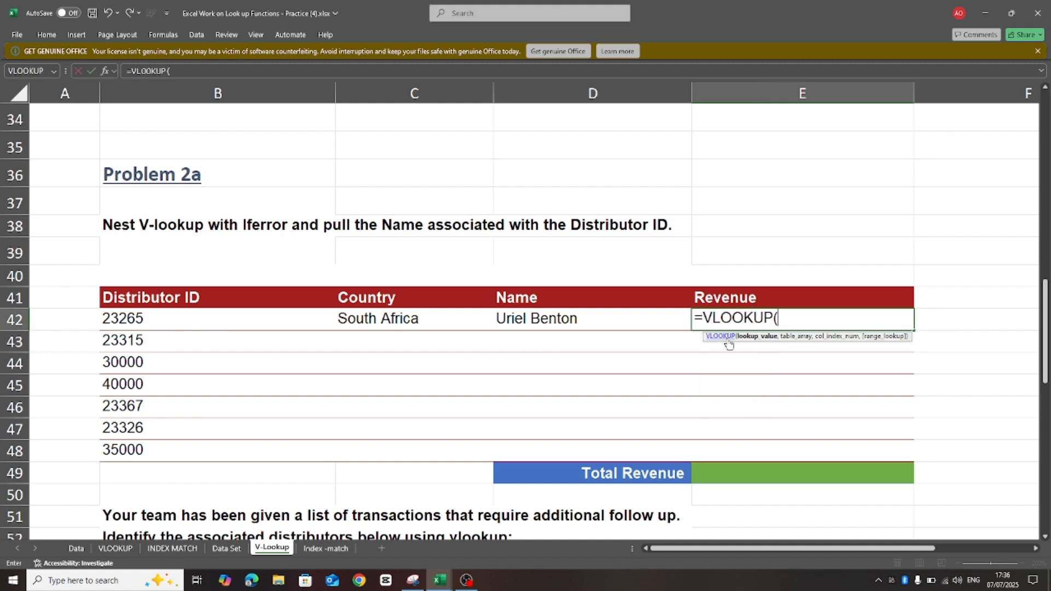
pyautogui.click(167, 318)
pyautogui.write(',')
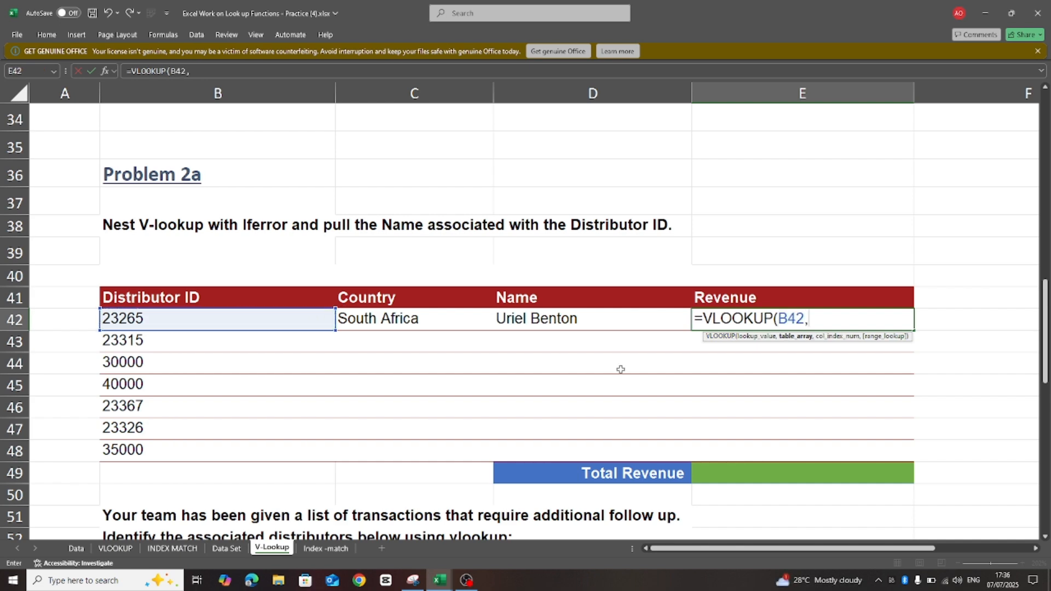
pyautogui.write('dis')
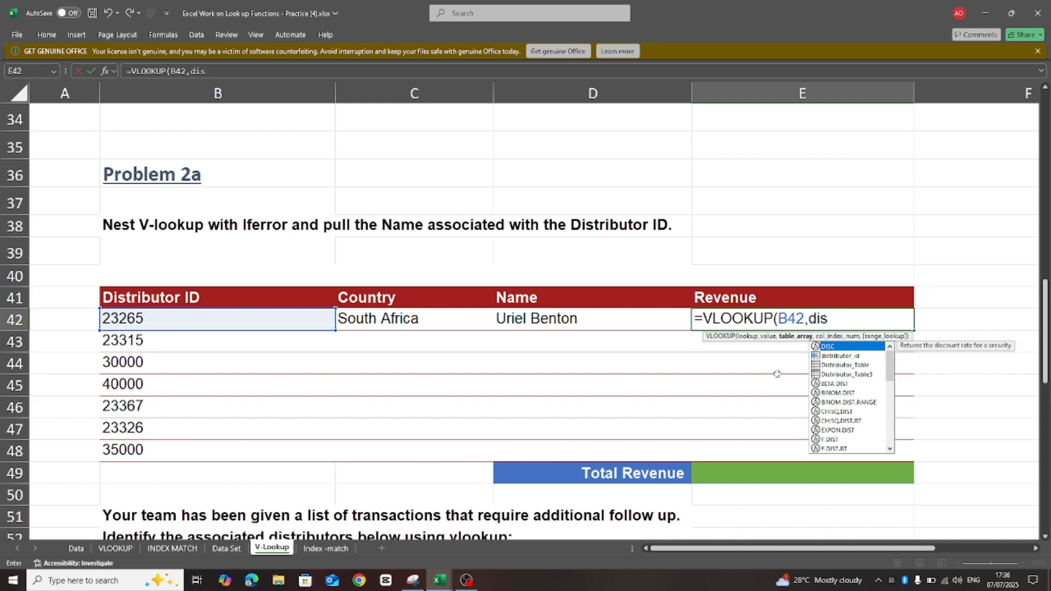
pyautogui.doubleClick(837, 375)
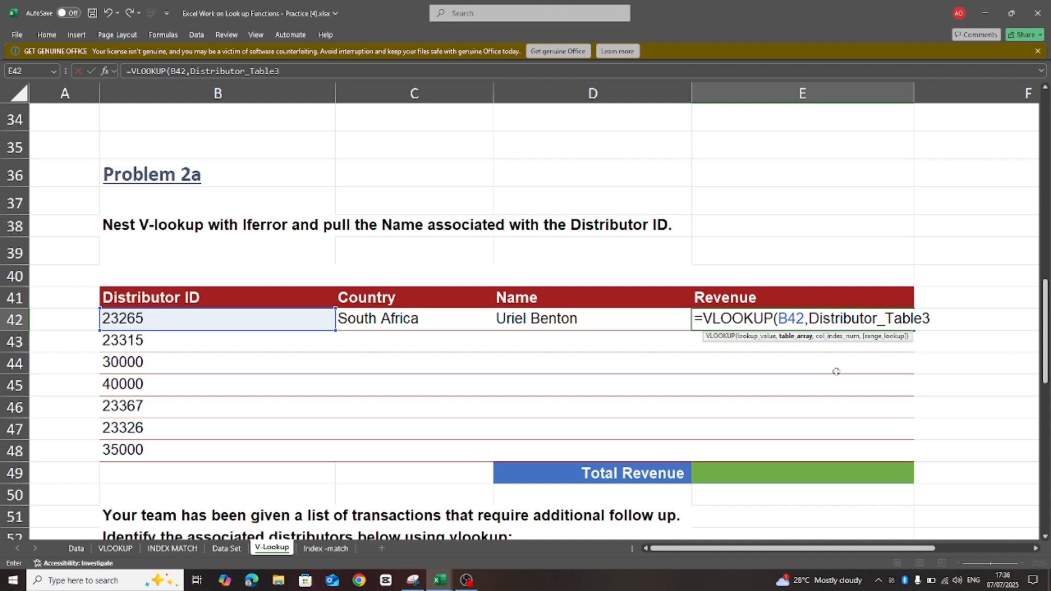
pyautogui.write(',10,Fa;s')
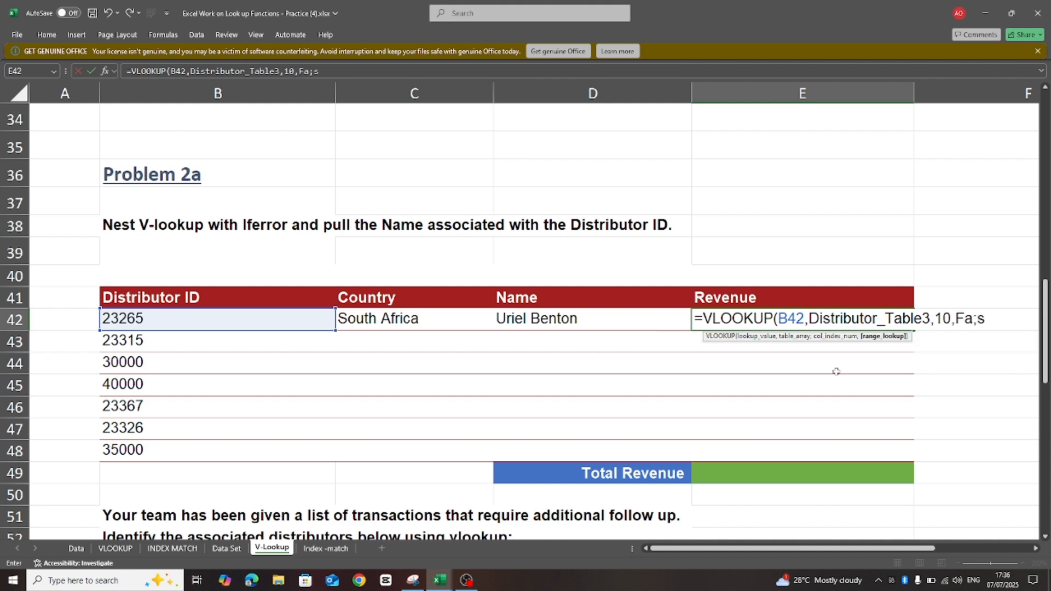
pyautogui.press('BackSpace')
pyautogui.press('BackSpace')
pyautogui.write('lse')
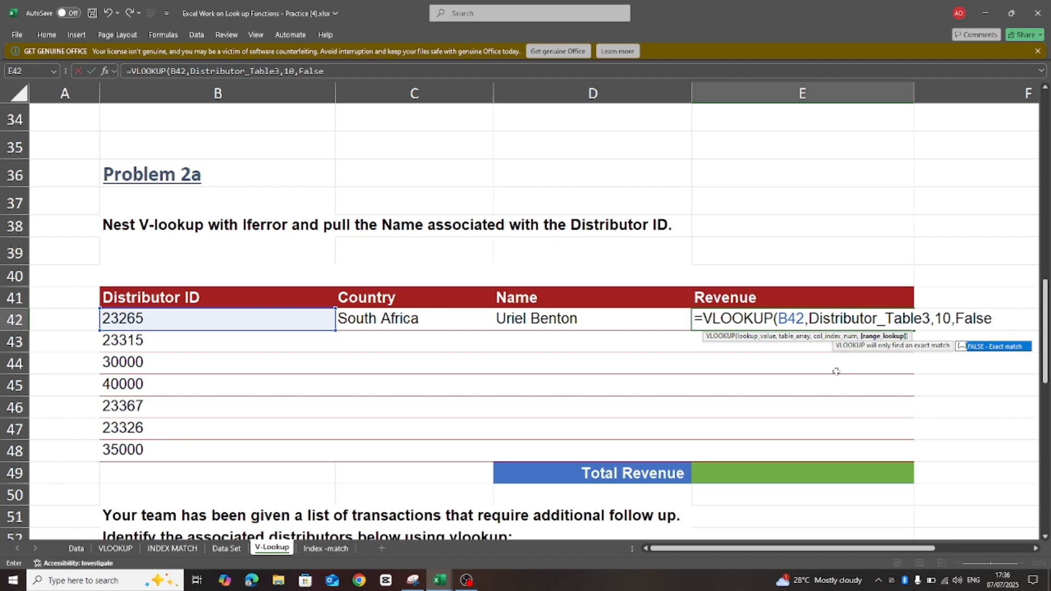
pyautogui.write(')')
pyautogui.press('Return')
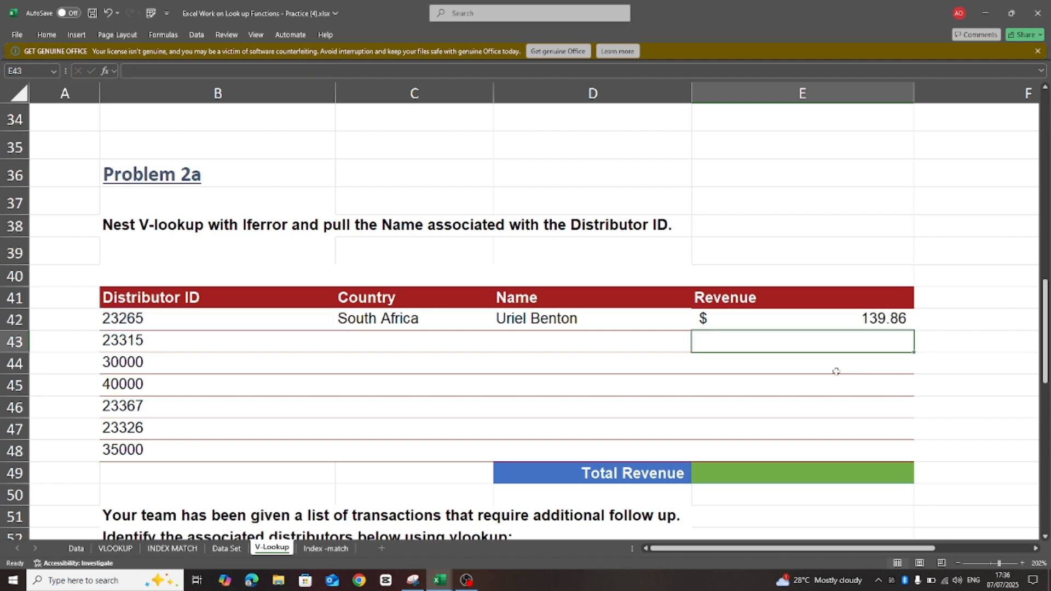
# Step: Wrap the existing Country VLOOKUP in C42 in IFERROR, with "No Data" as the fallback text
pyautogui.click(333, 323)
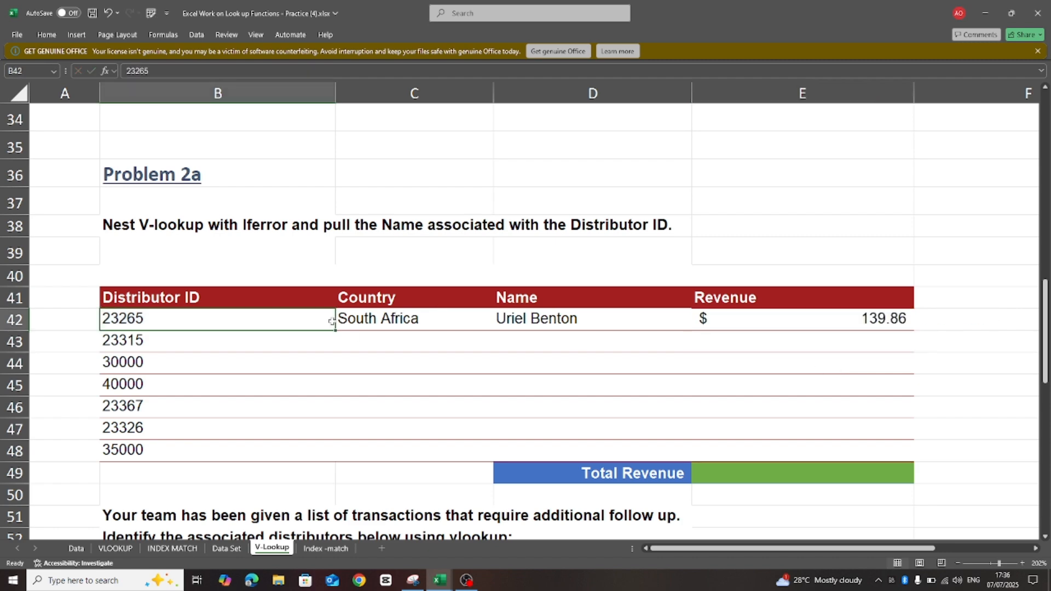
pyautogui.click(389, 320)
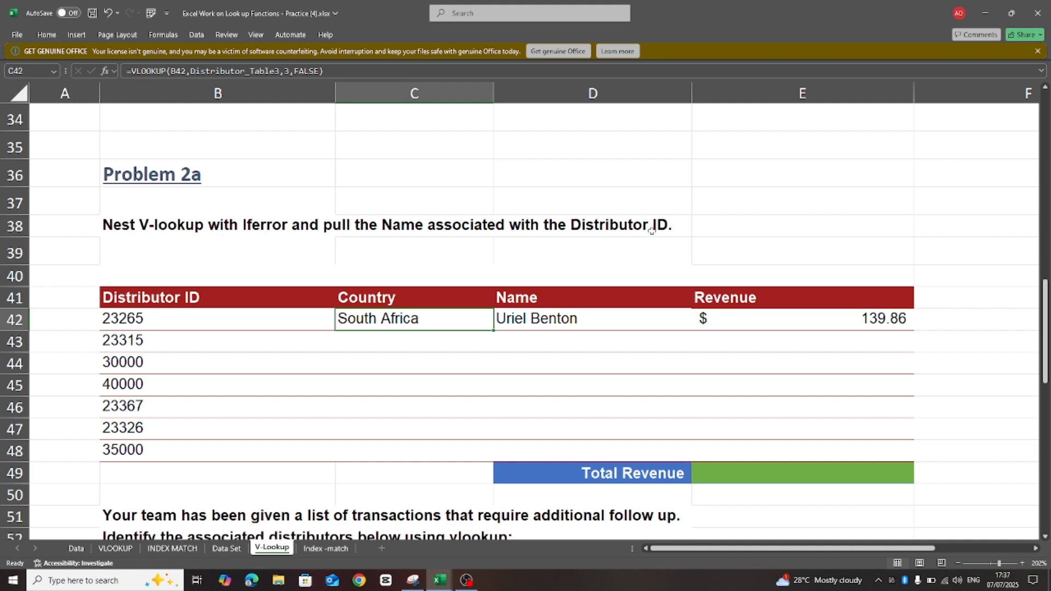
pyautogui.click(131, 73)
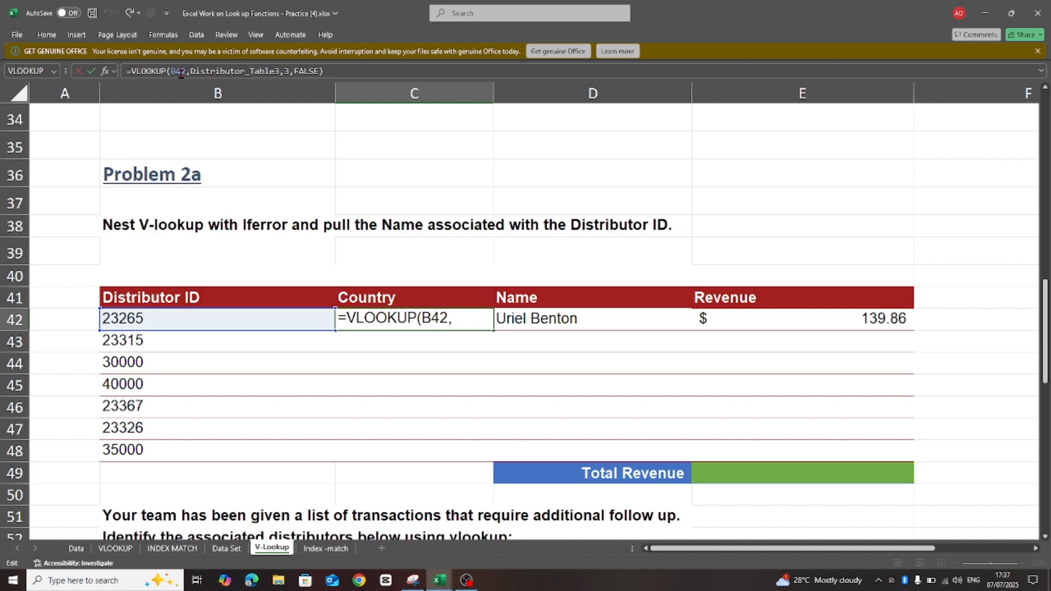
pyautogui.write('if')
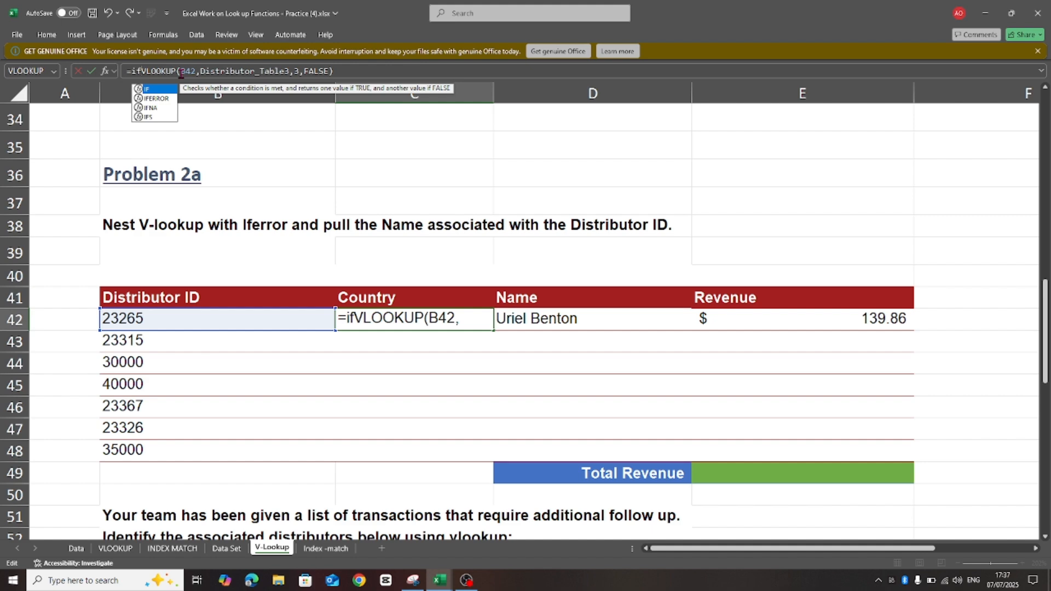
pyautogui.doubleClick(156, 101)
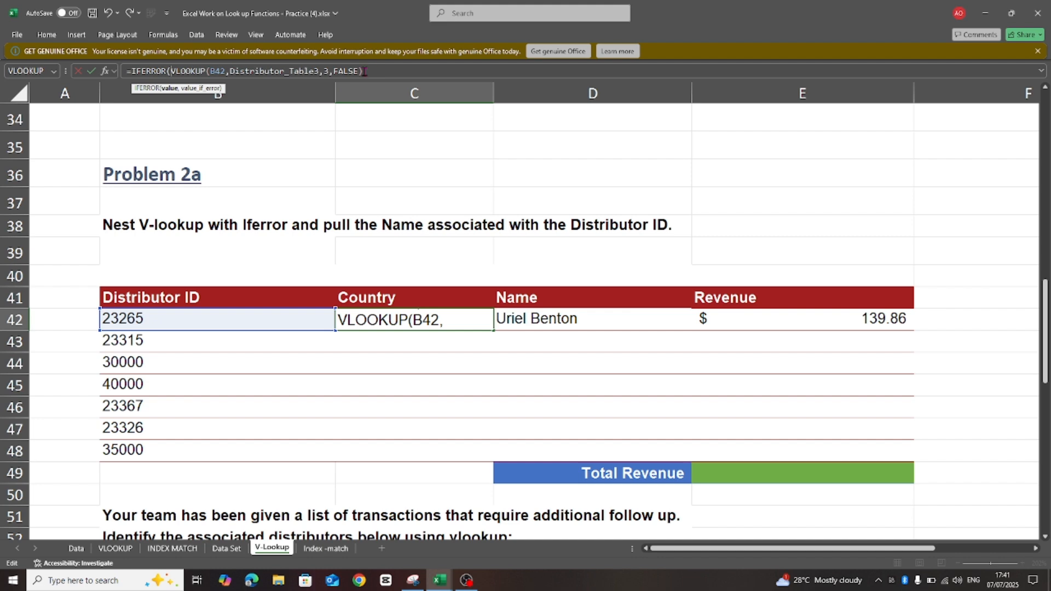
pyautogui.click(364, 72)
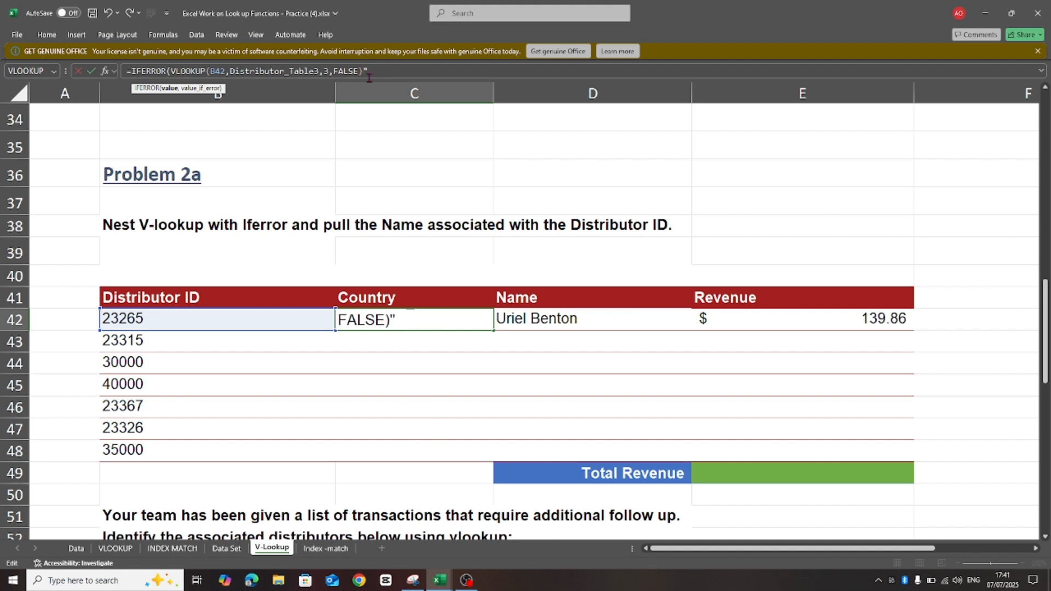
pyautogui.moveTo(466, 580)
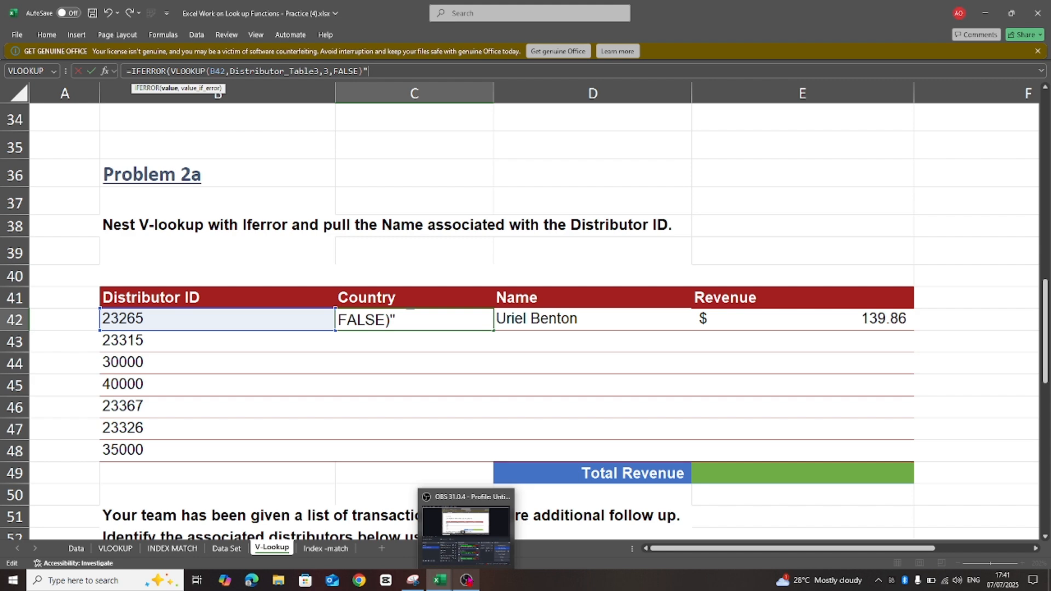
pyautogui.write('"No D')
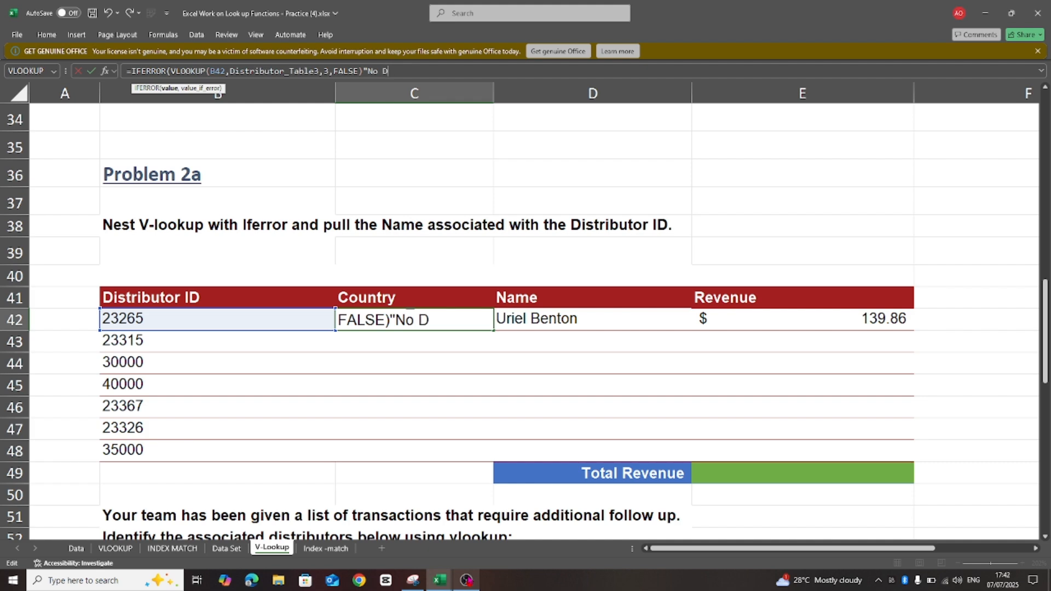
pyautogui.write('ata")')
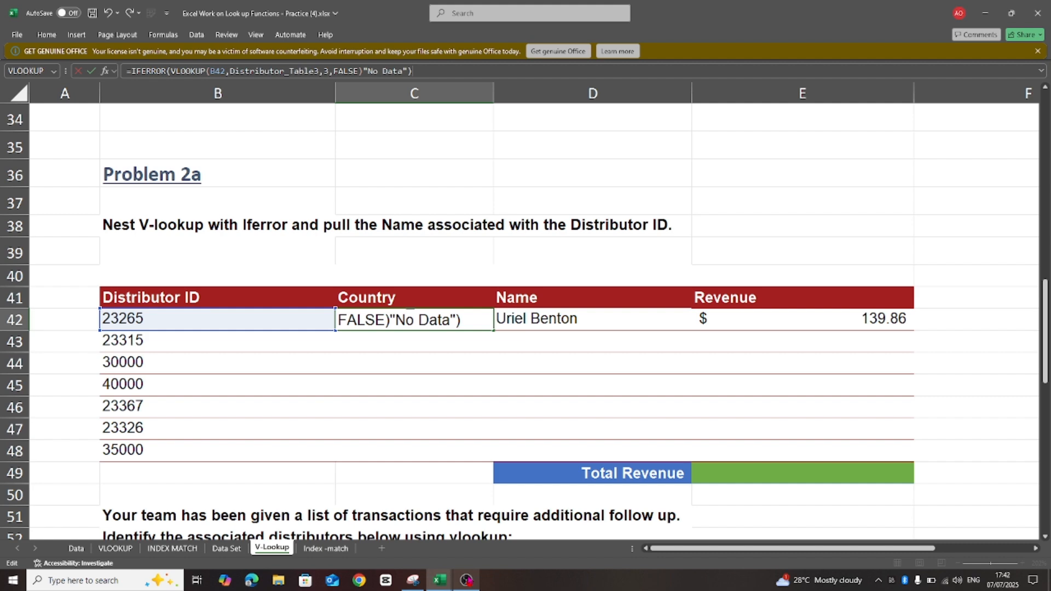
pyautogui.press('Return')
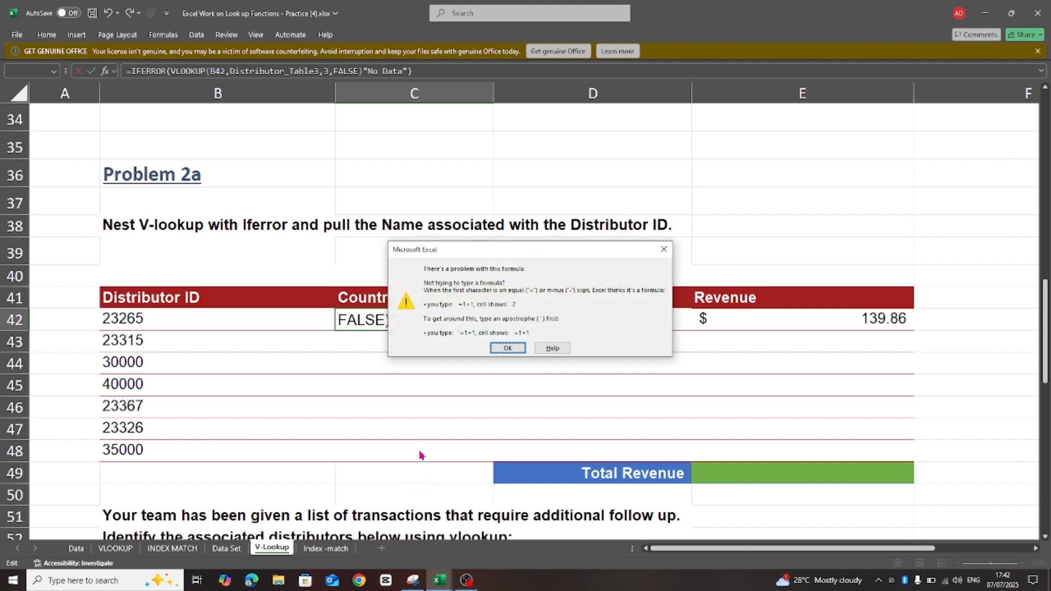
pyautogui.click(499, 349)
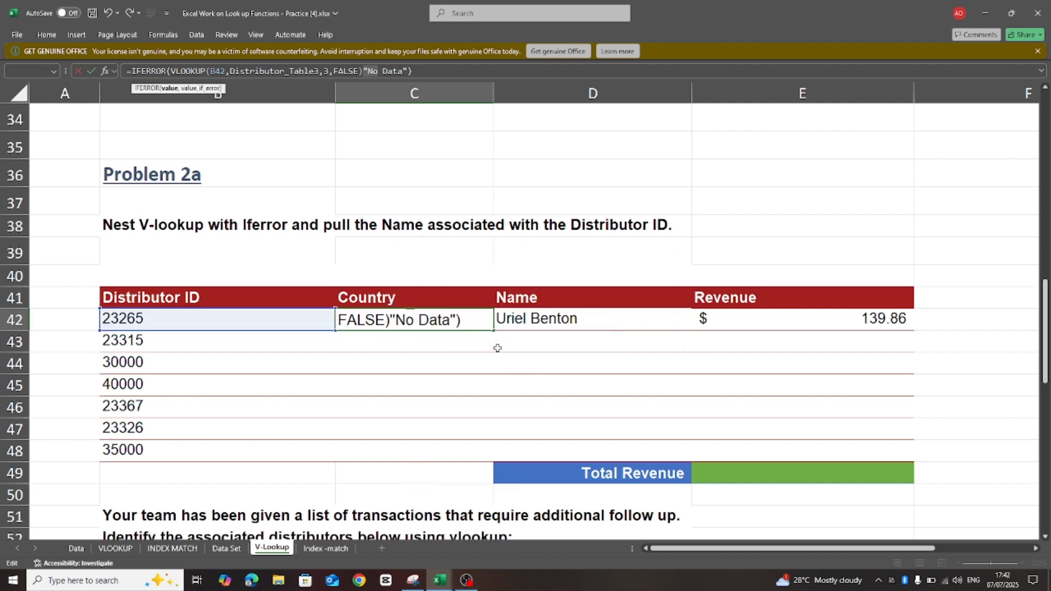
# Step: Insert the missing comma before "No Data" in C42's IFERROR formula and enter the formula
pyautogui.click(364, 70)
pyautogui.write(',')
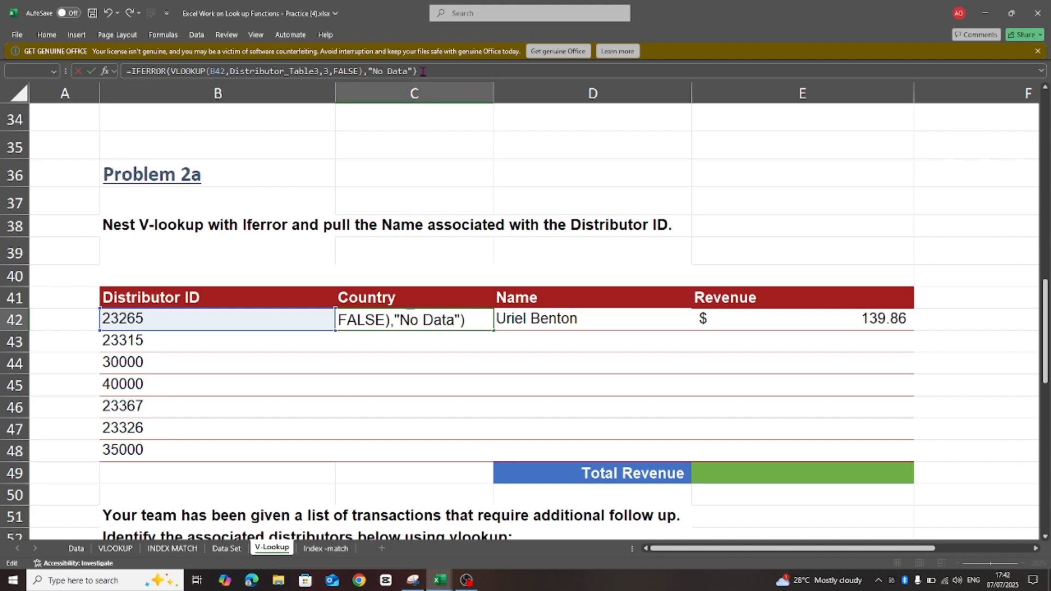
pyautogui.press('Return')
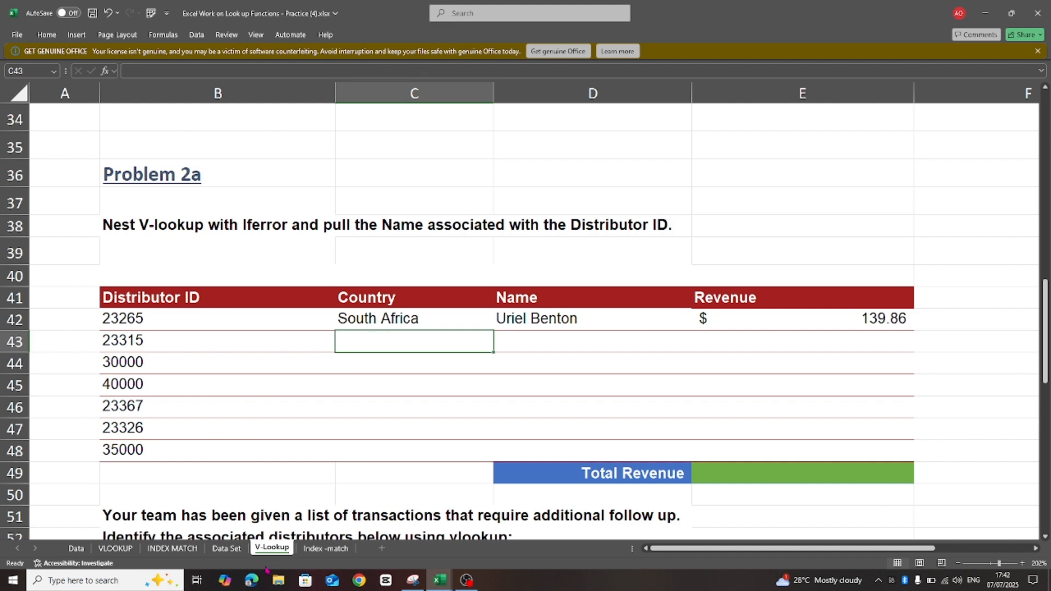
# Step: Write =VLOOKUP(B43,Distributor_Table3,3,0) in C43 to look up the second distributor's country
pyautogui.click(225, 549)
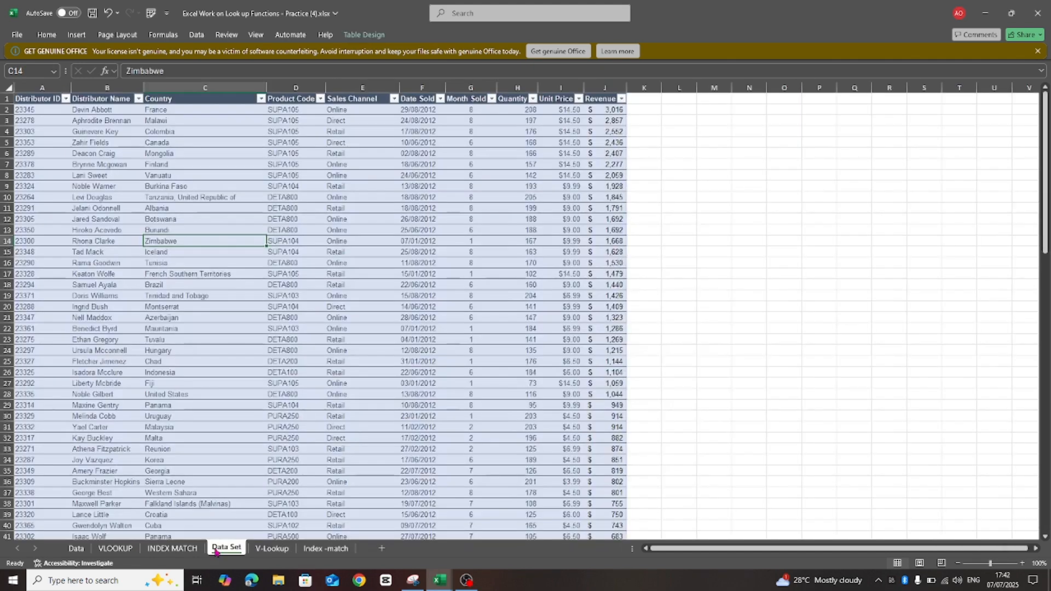
pyautogui.click(270, 549)
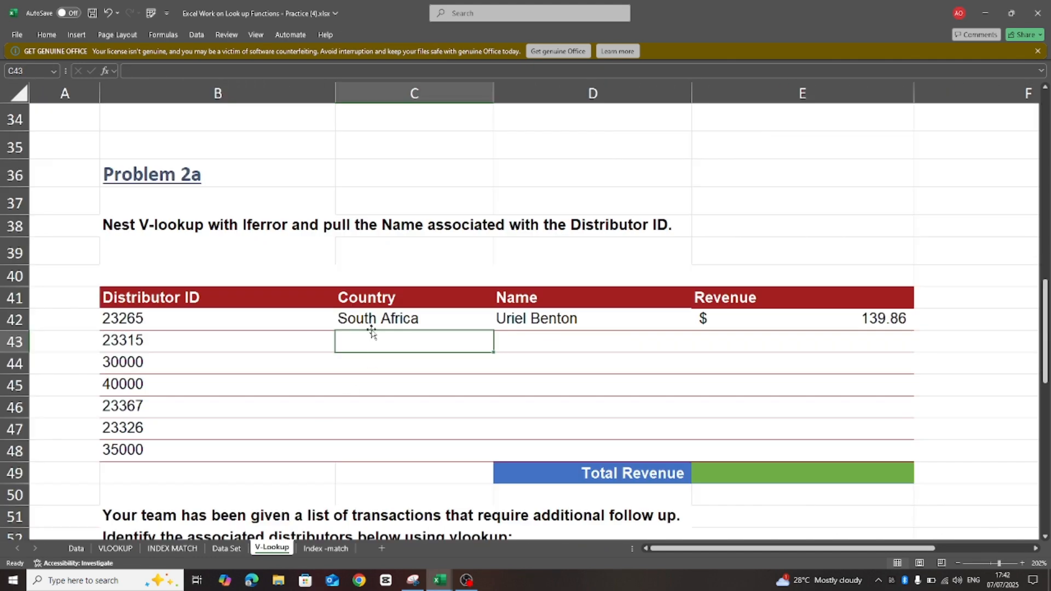
pyautogui.write('=')
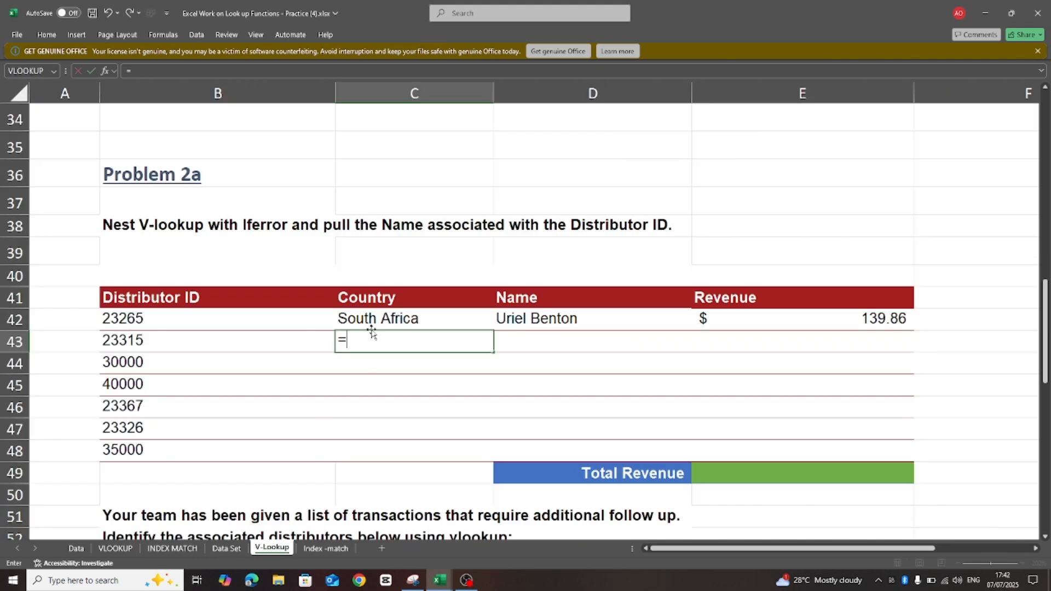
pyautogui.write('v')
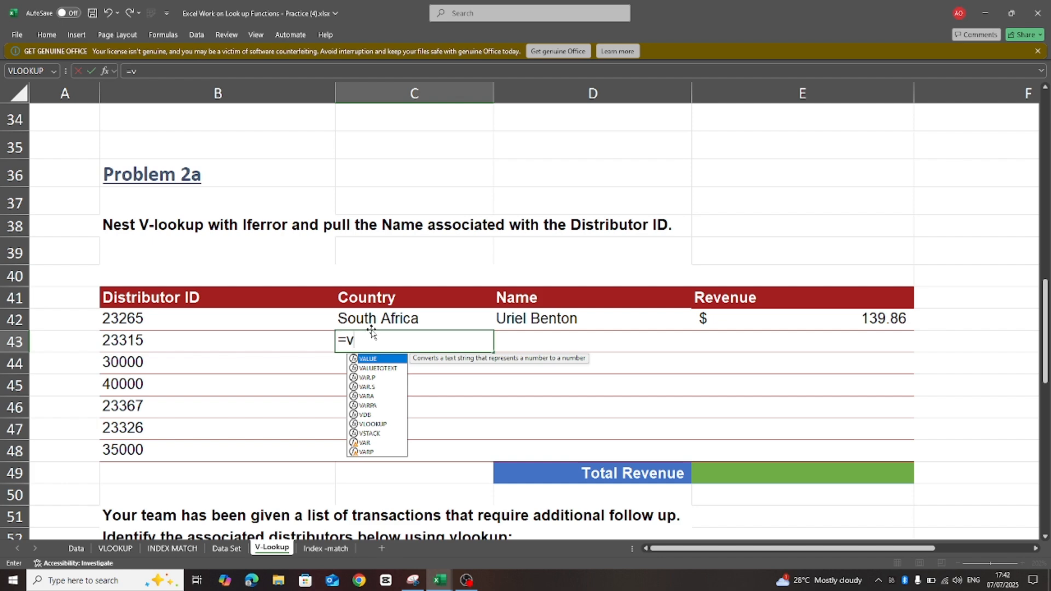
pyautogui.doubleClick(372, 424)
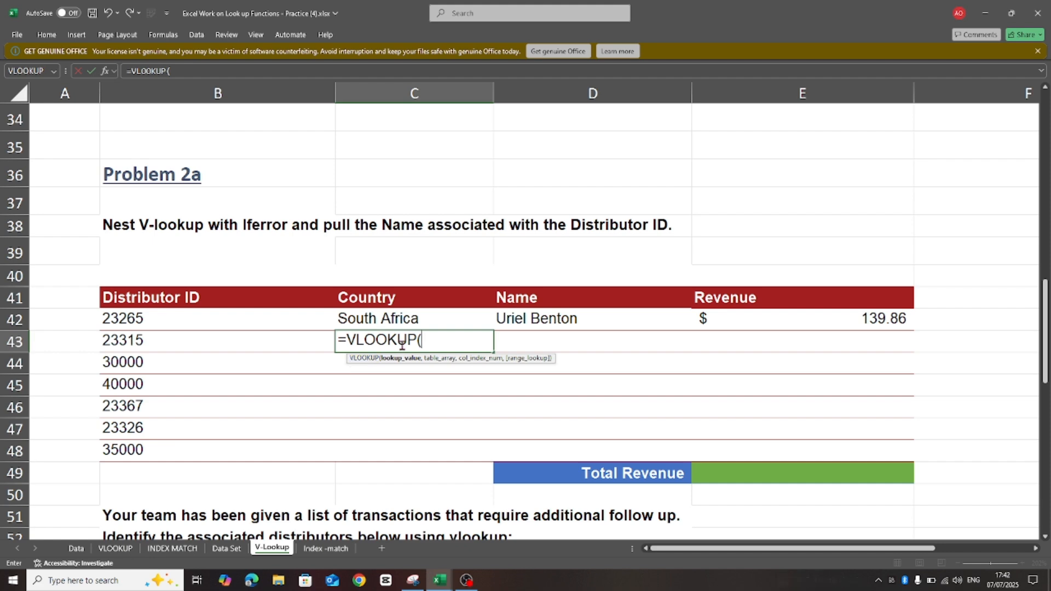
pyautogui.click(152, 343)
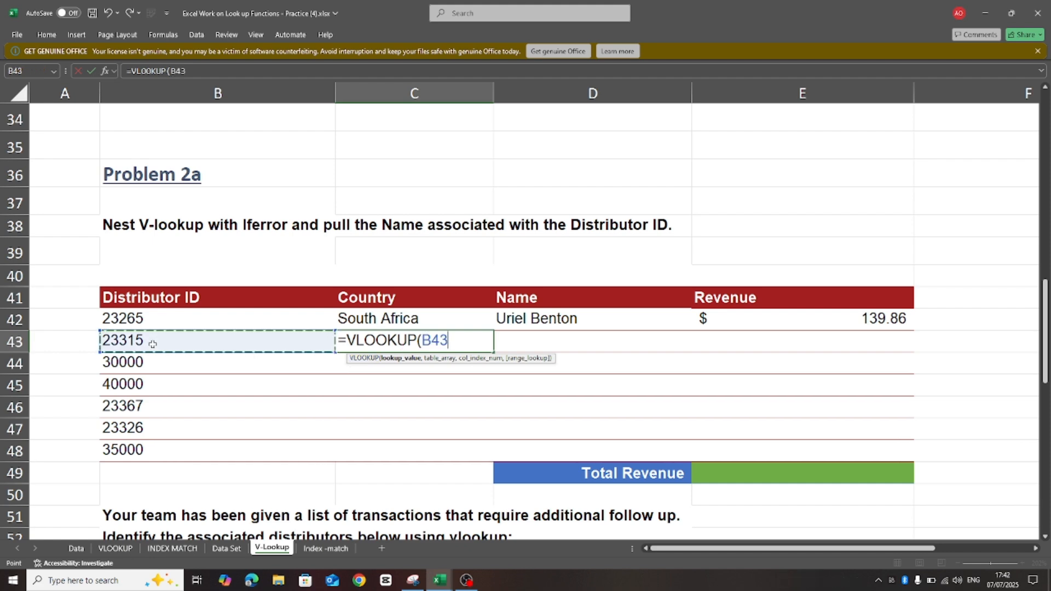
pyautogui.write(',')
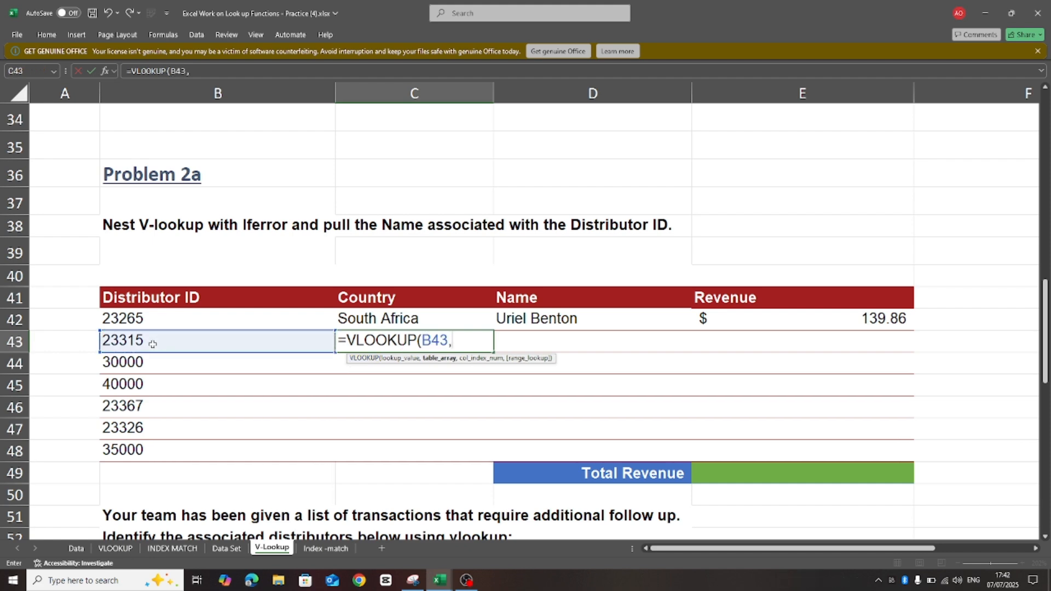
pyautogui.write('dis')
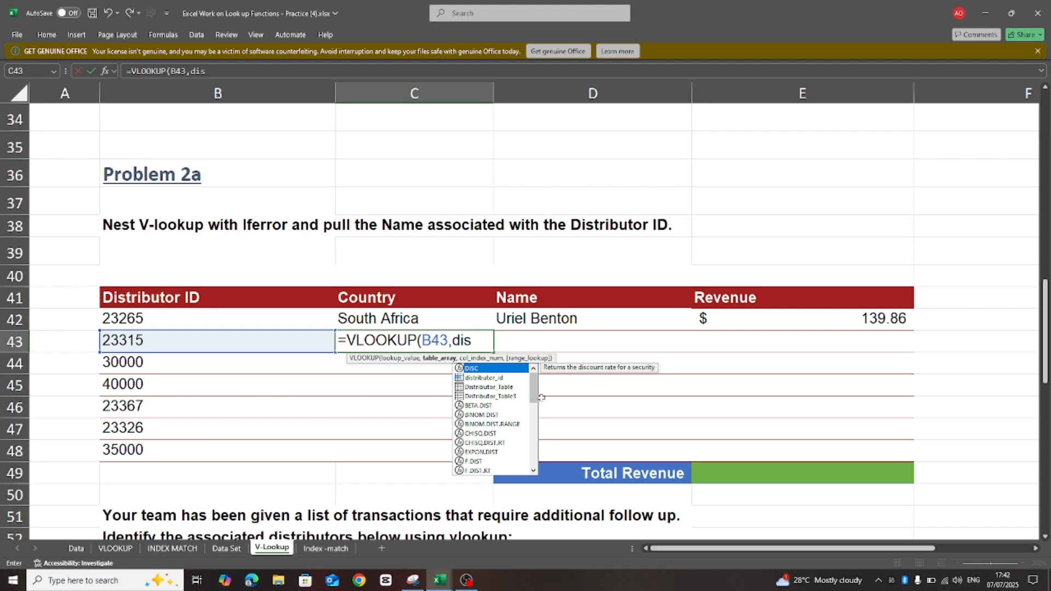
pyautogui.doubleClick(493, 395)
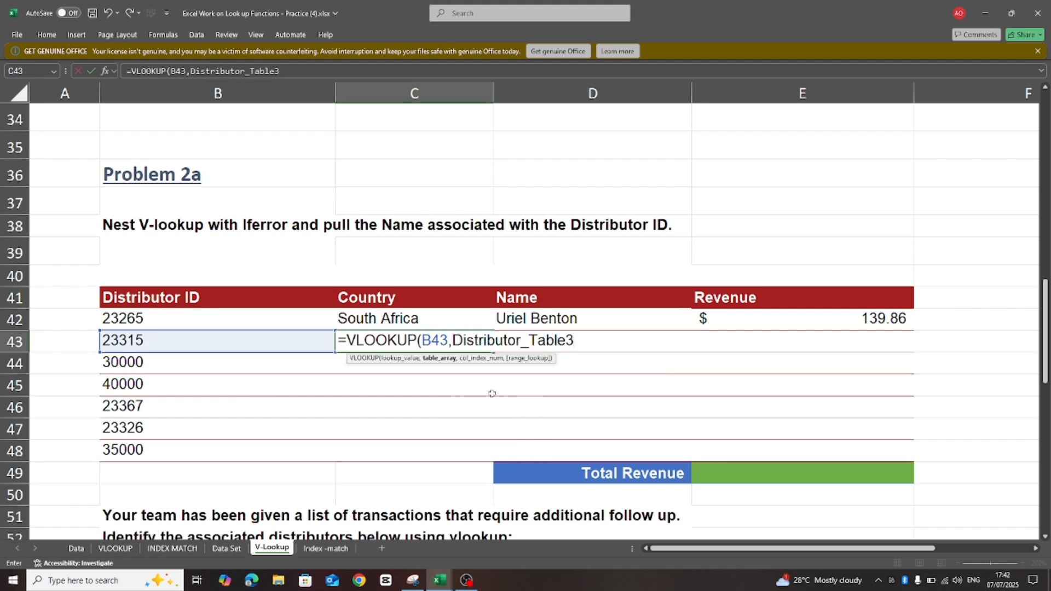
pyautogui.write(',')
pyautogui.write('3,')
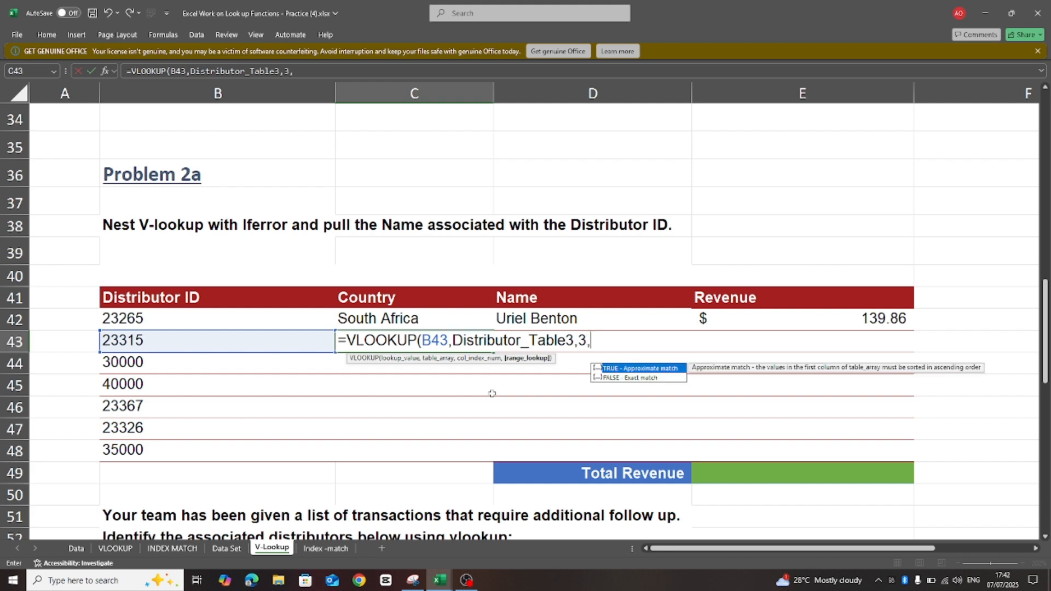
pyautogui.write('F')
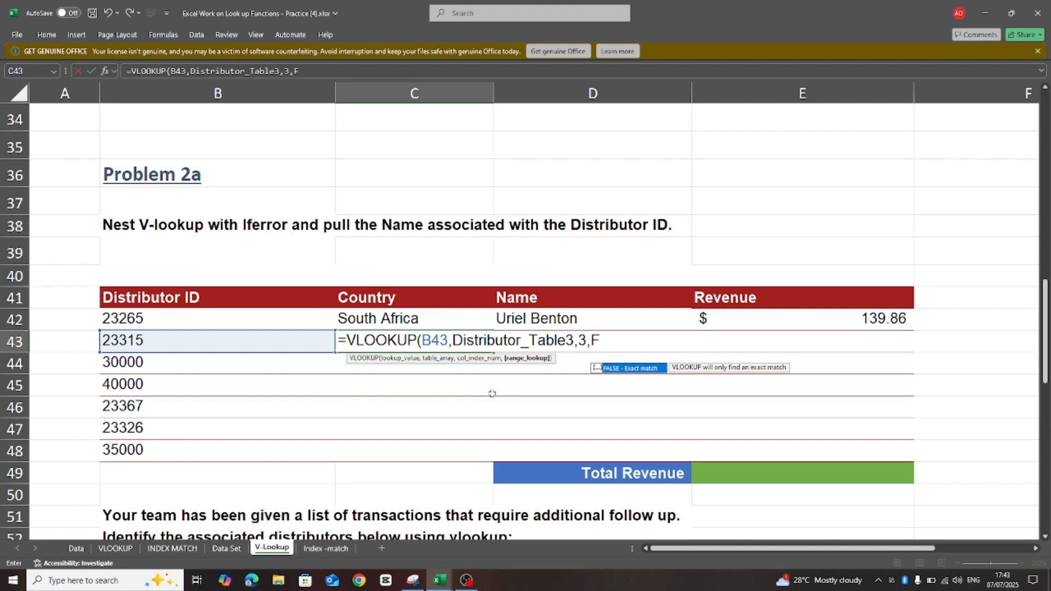
pyautogui.press('BackSpace')
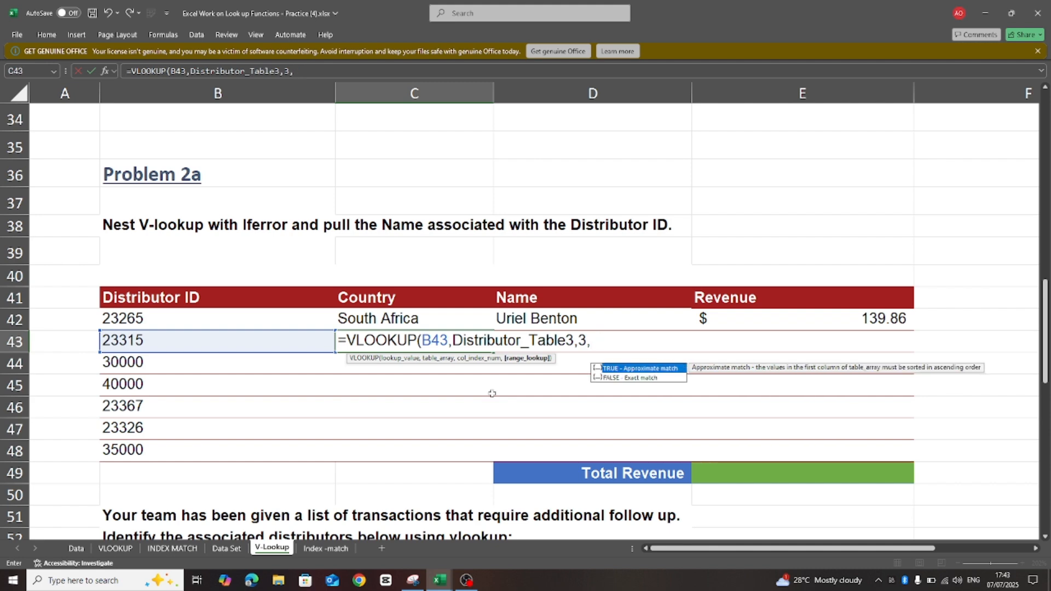
pyautogui.write('0)')
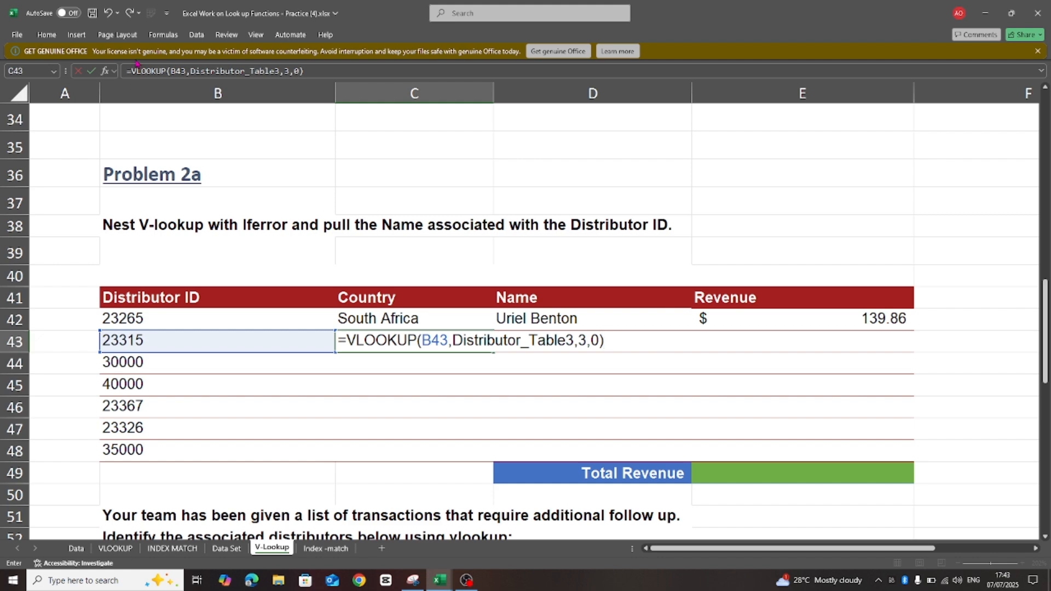
# Step: Wrap the Country VLOOKUP in C43 in IFERROR with "No Data" as the fallback text and enter the formula
pyautogui.click(132, 71)
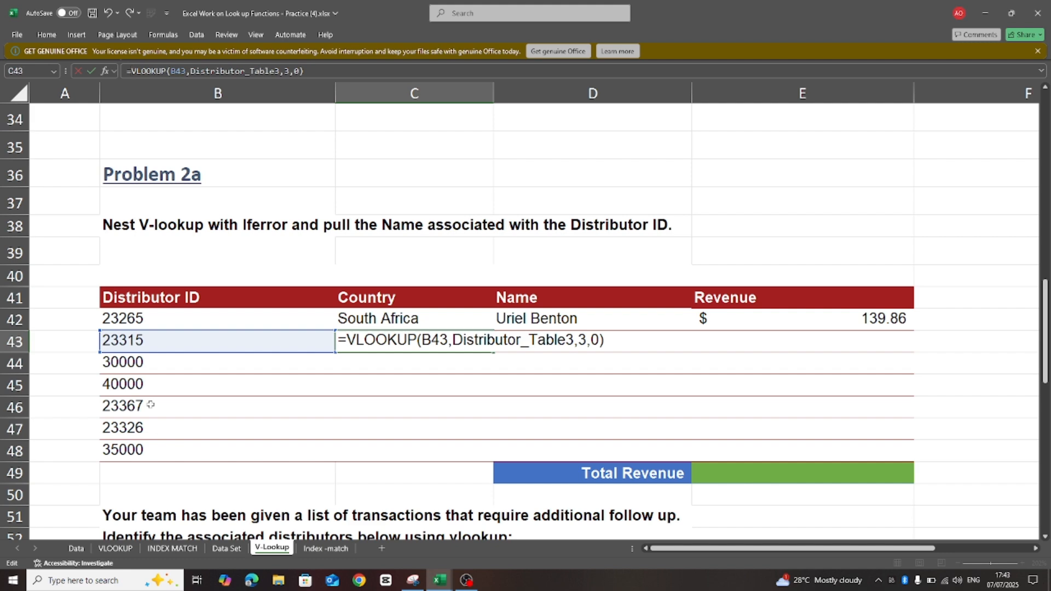
pyautogui.write('if')
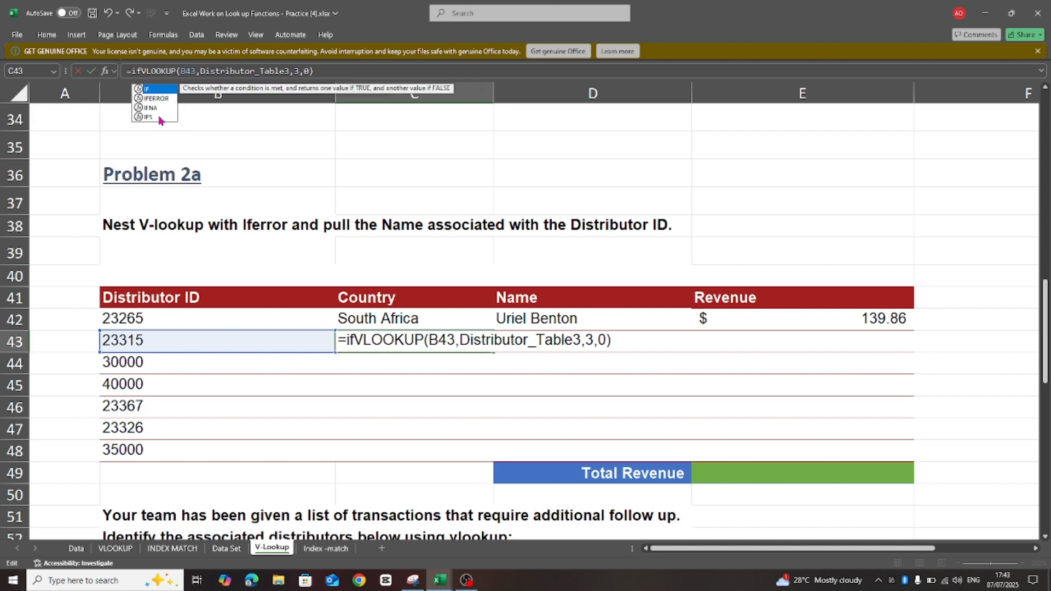
pyautogui.doubleClick(158, 98)
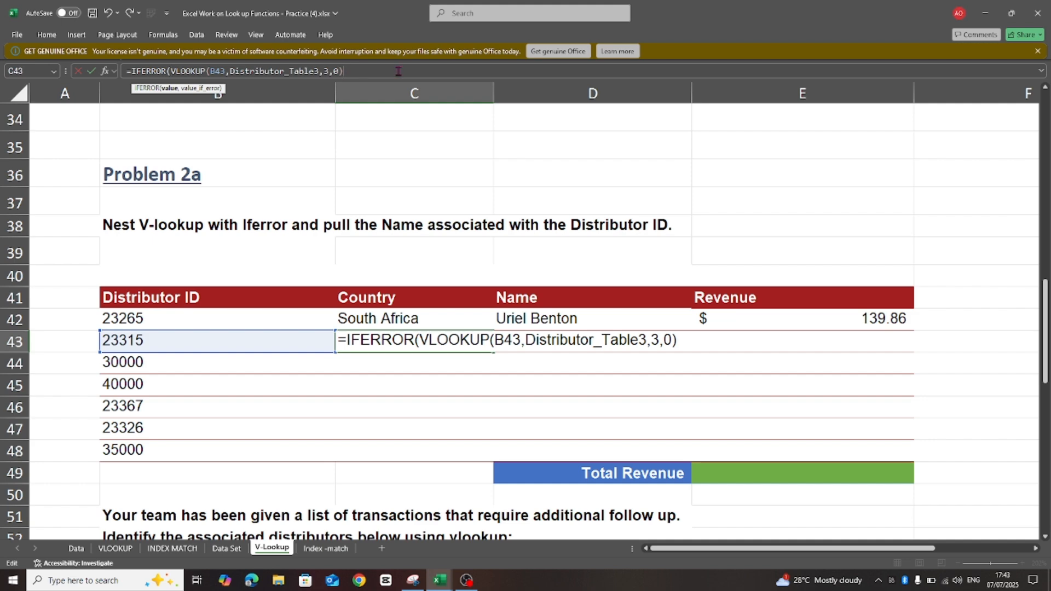
pyautogui.write(',"No Data"')
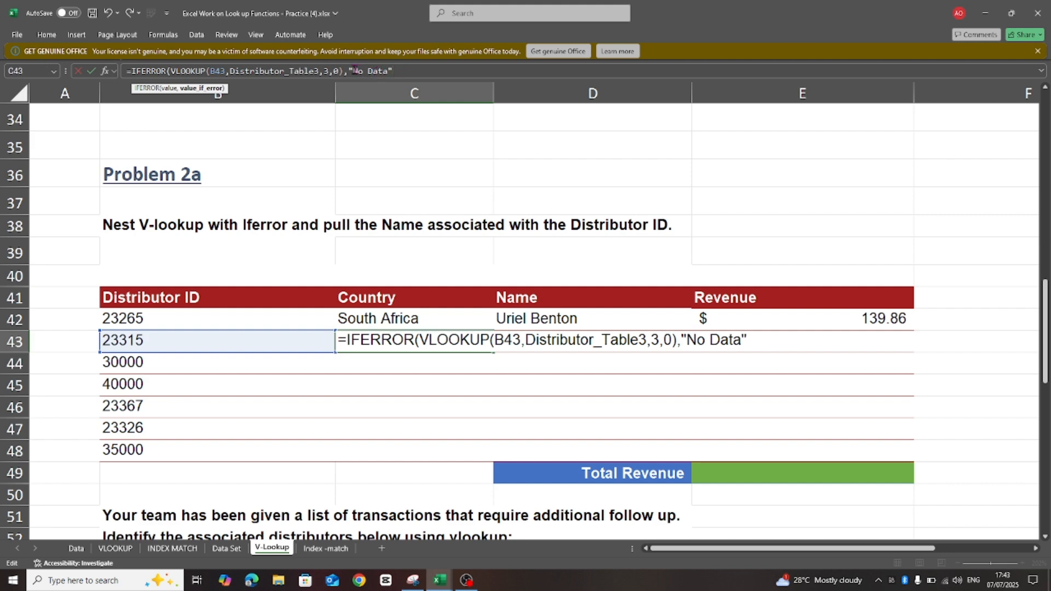
pyautogui.write(')')
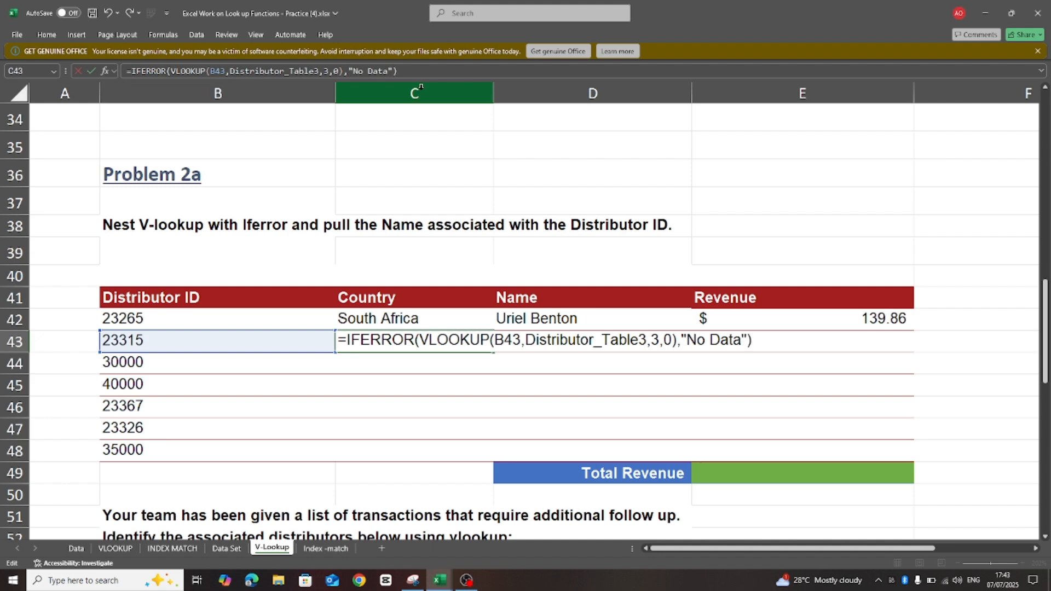
pyautogui.press('Return')
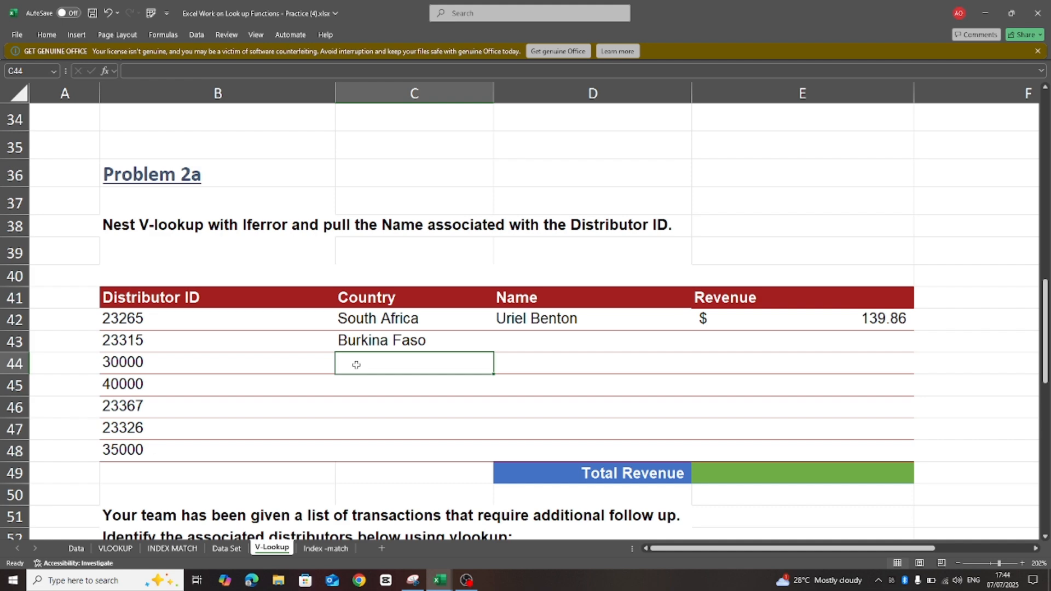
# Step: Write =VLOOKUP(B44,Distributor_Table3,3,0) in C44 to look up the third distributor's country
pyautogui.write('=v')
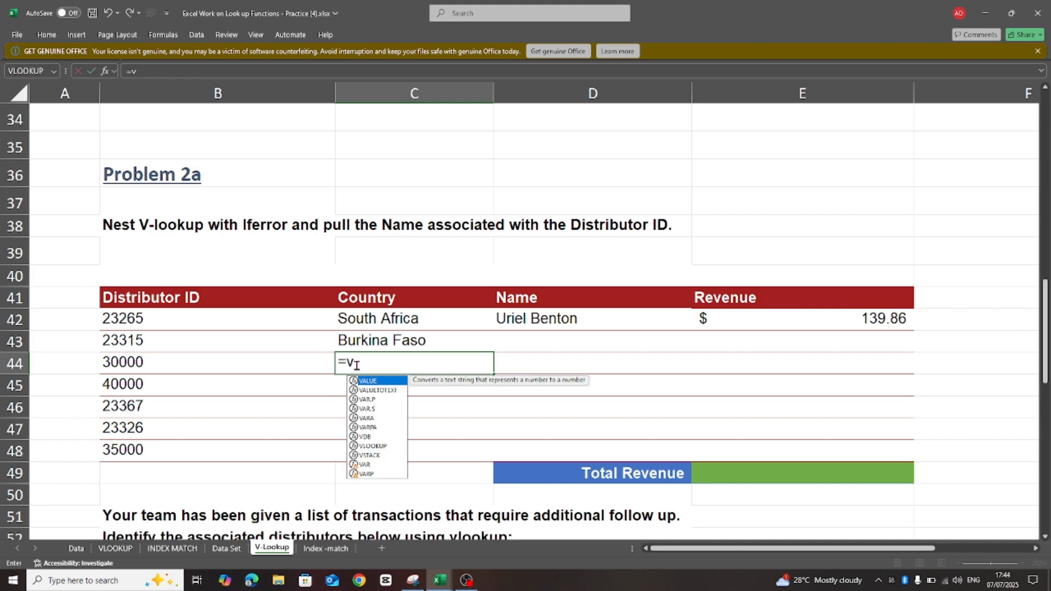
pyautogui.doubleClick(372, 445)
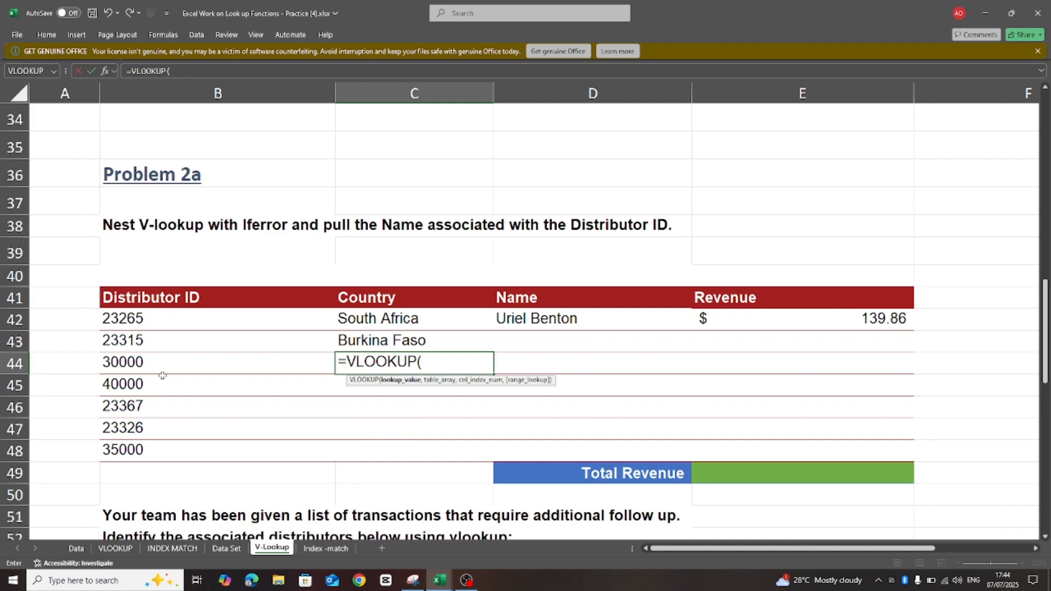
pyautogui.click(145, 363)
pyautogui.write(',')
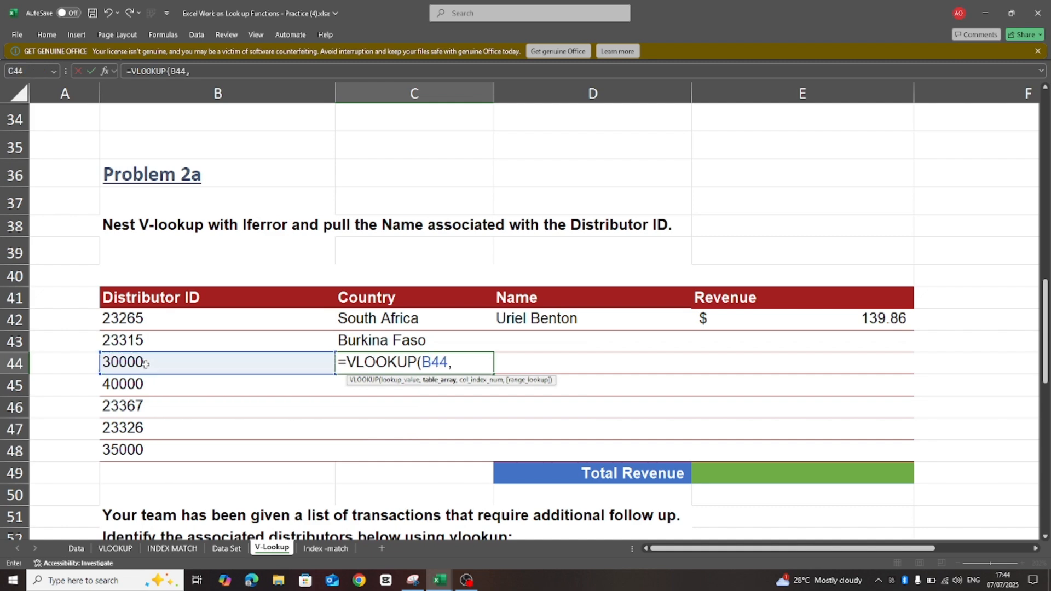
pyautogui.write('dis')
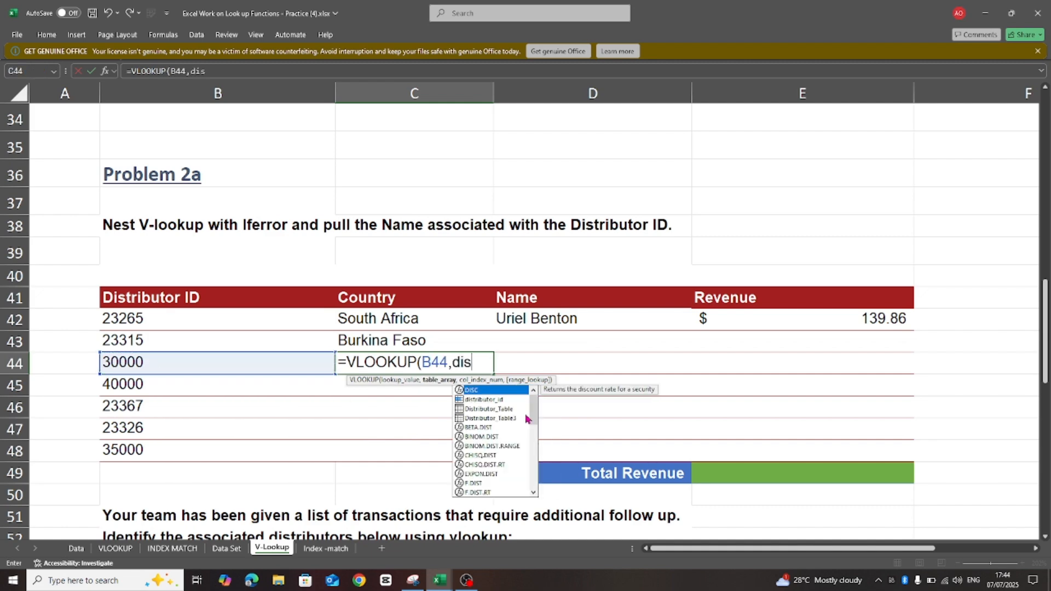
pyautogui.doubleClick(500, 419)
pyautogui.write(',')
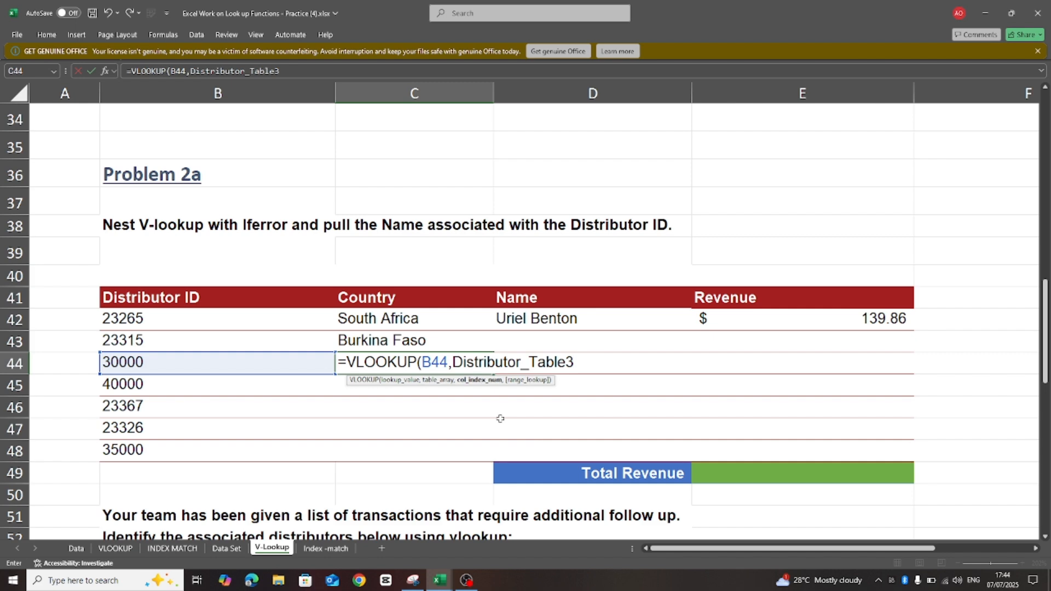
pyautogui.write('3,')
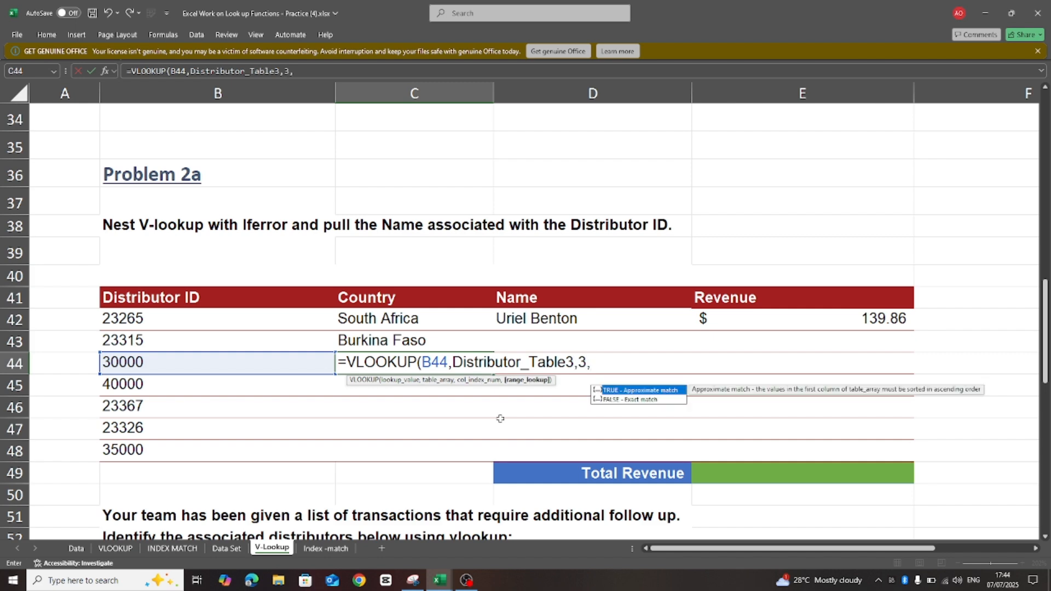
pyautogui.write('0)')
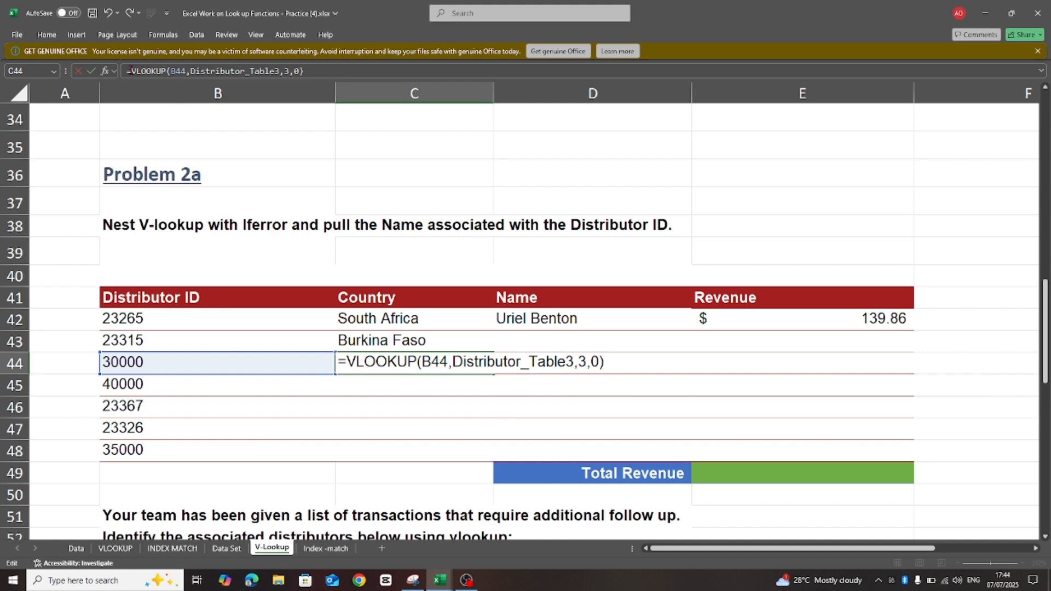
# Step: Nest C44's Country lookup inside IFERROR, returning "No Data" on an error, and enter the formula
pyautogui.click(131, 71)
pyautogui.write('if')
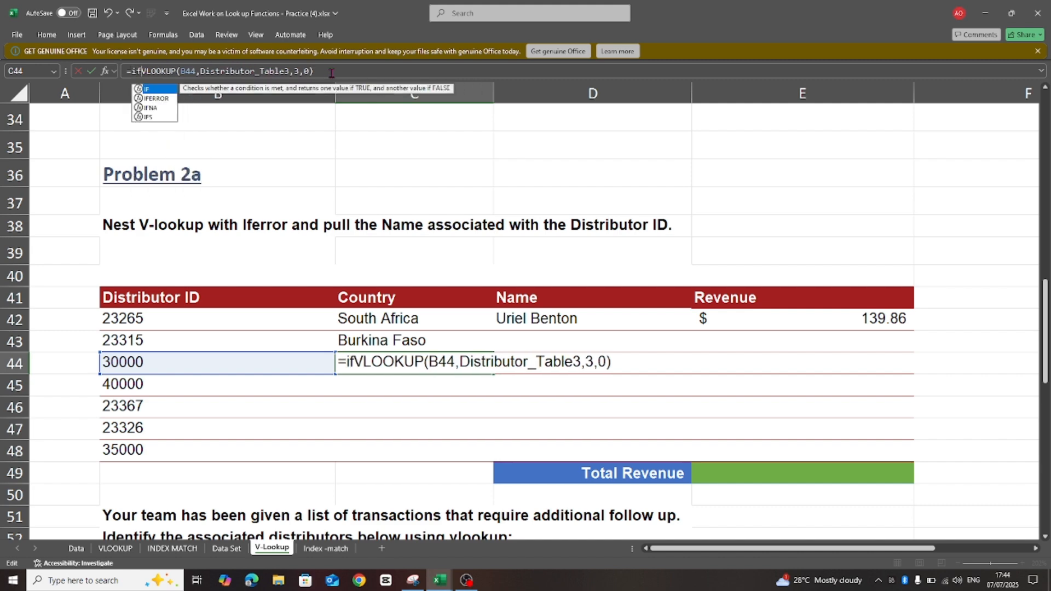
pyautogui.doubleClick(153, 99)
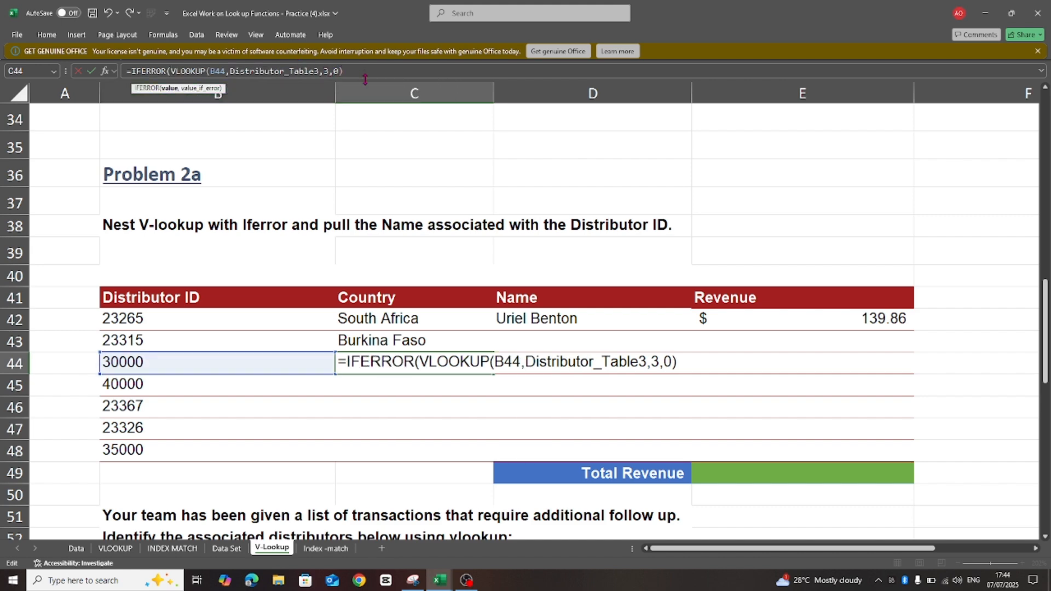
pyautogui.write(',"No Data')
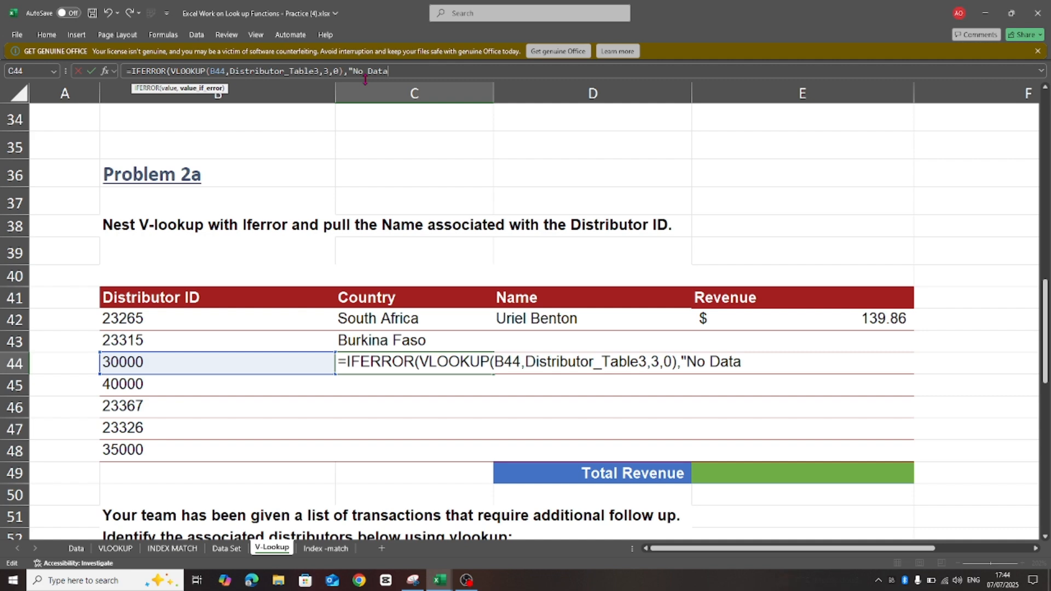
pyautogui.write('")')
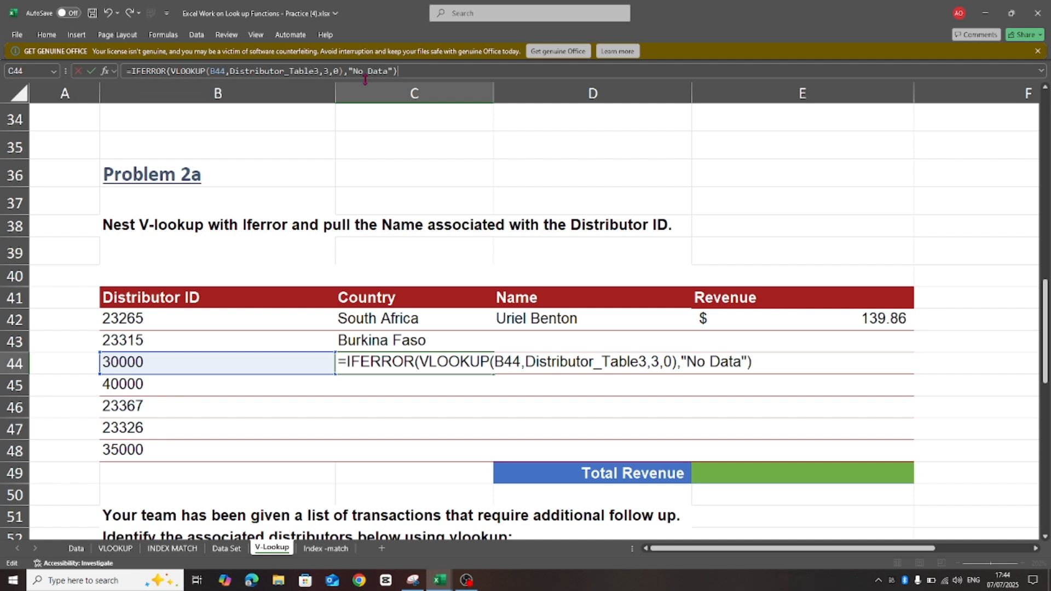
pyautogui.press('Return')
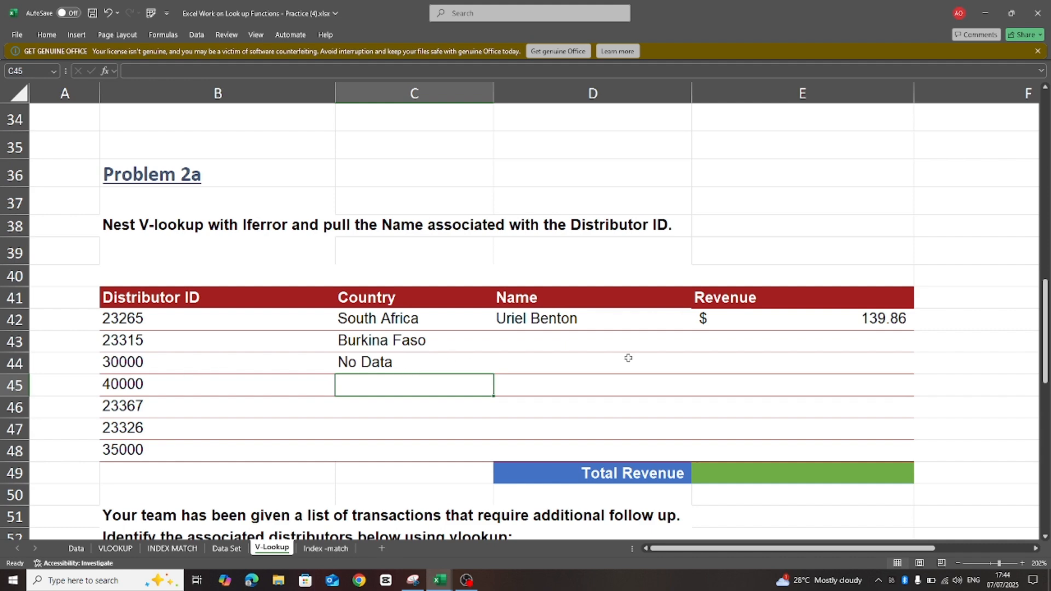
# Step: Write =VLOOKUP(B43,Distributor_Table3,2,0) in D43 to look up the second distributor's name
pyautogui.click(531, 364)
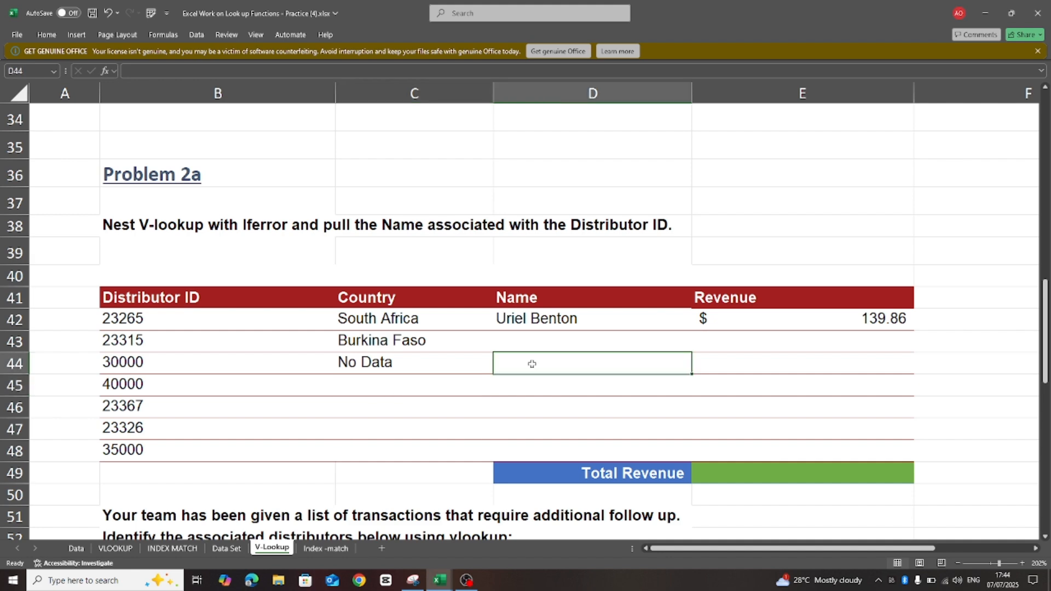
pyautogui.click(509, 340)
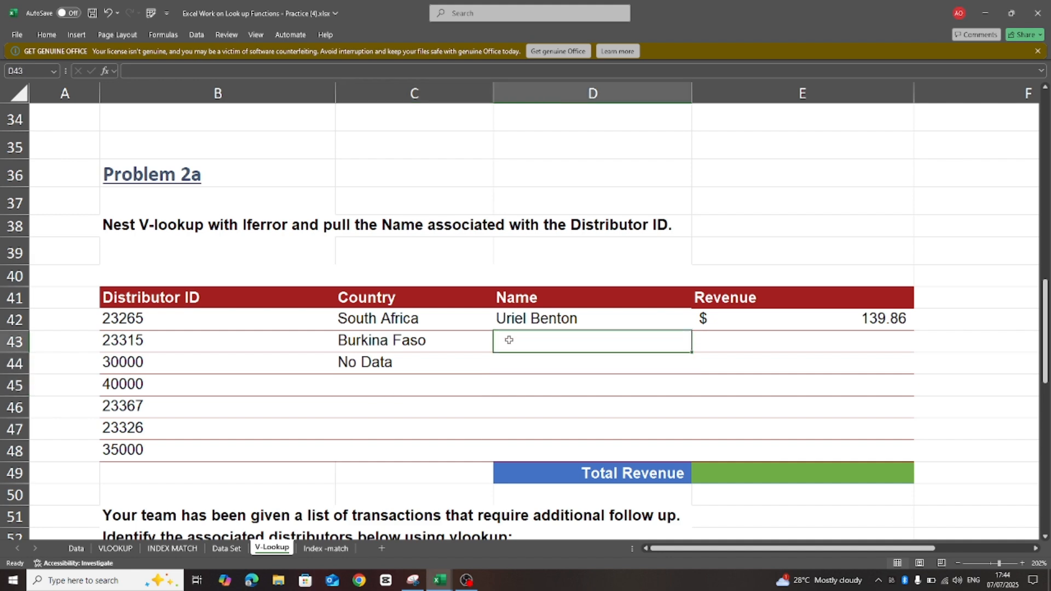
pyautogui.write('=')
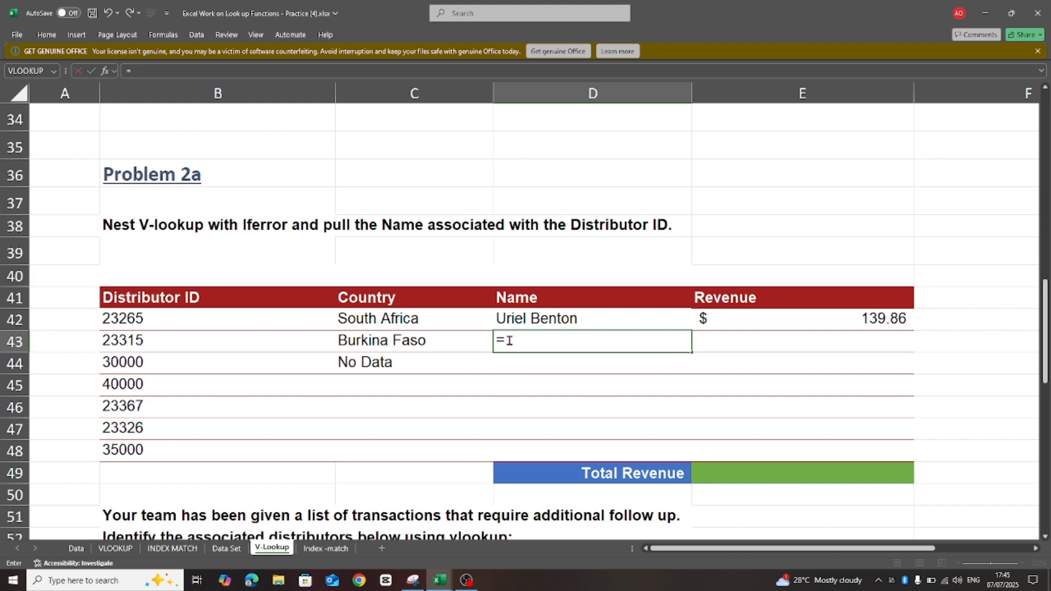
pyautogui.write('v')
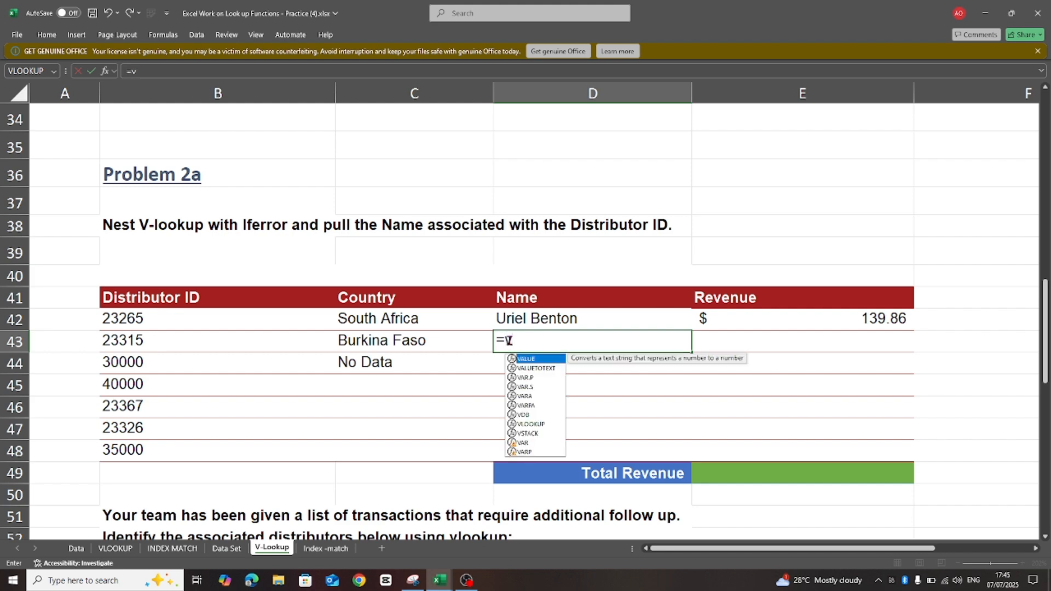
pyautogui.write('l')
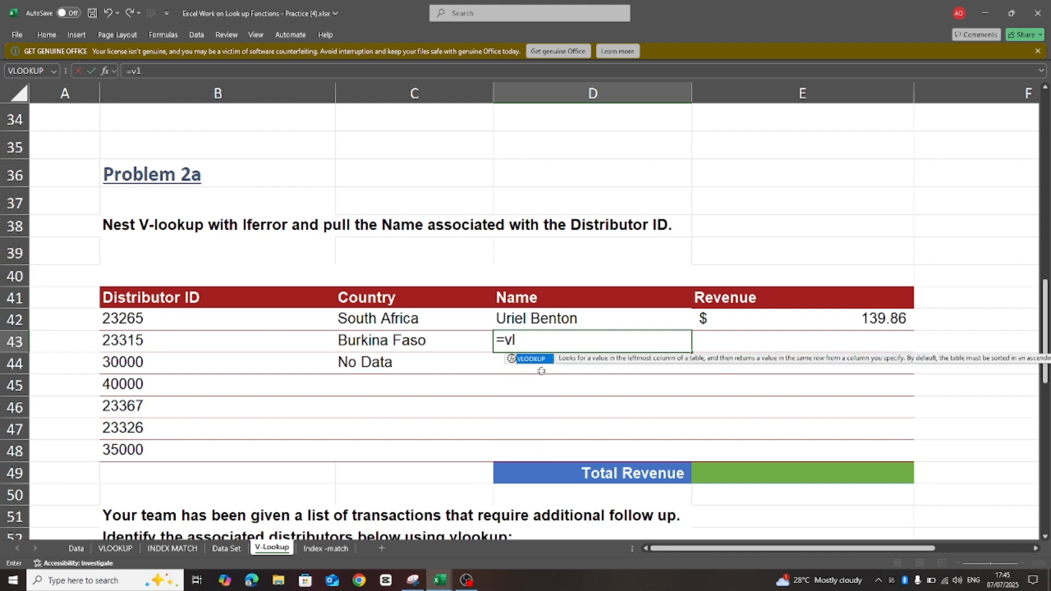
pyautogui.doubleClick(533, 362)
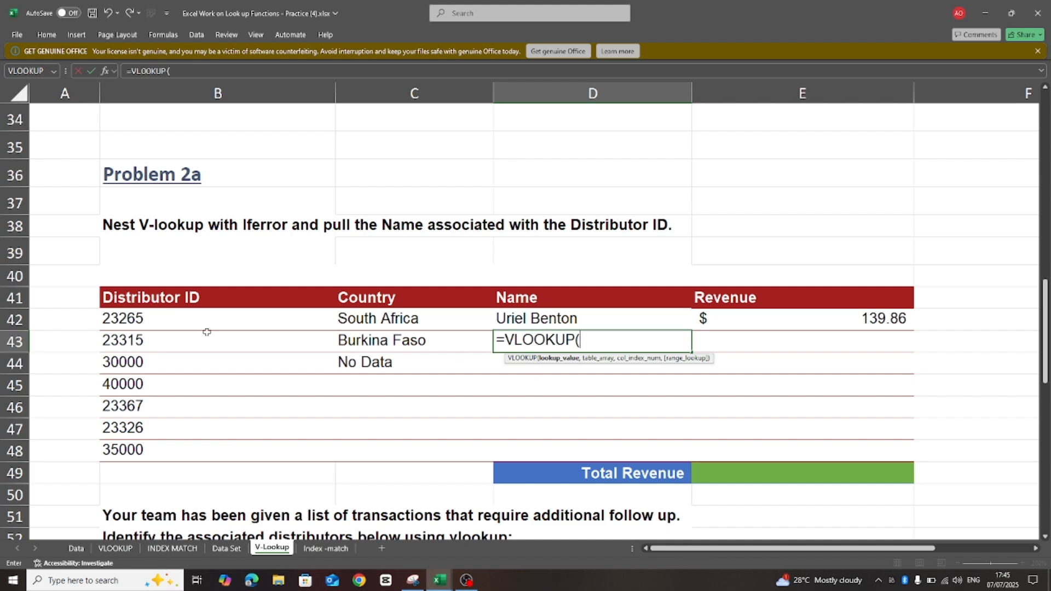
pyautogui.click(116, 343)
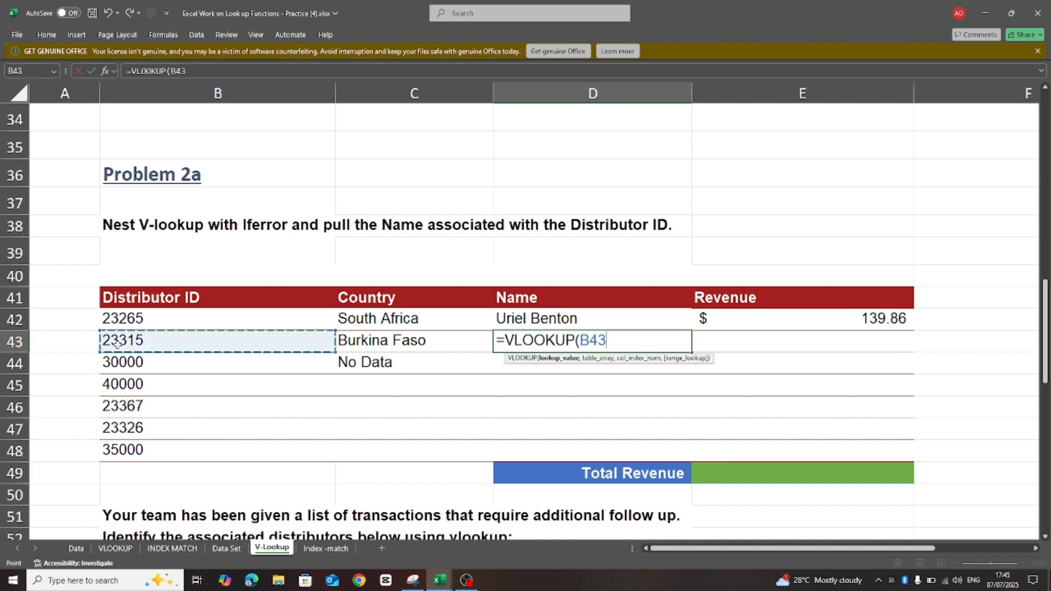
pyautogui.write(',dis')
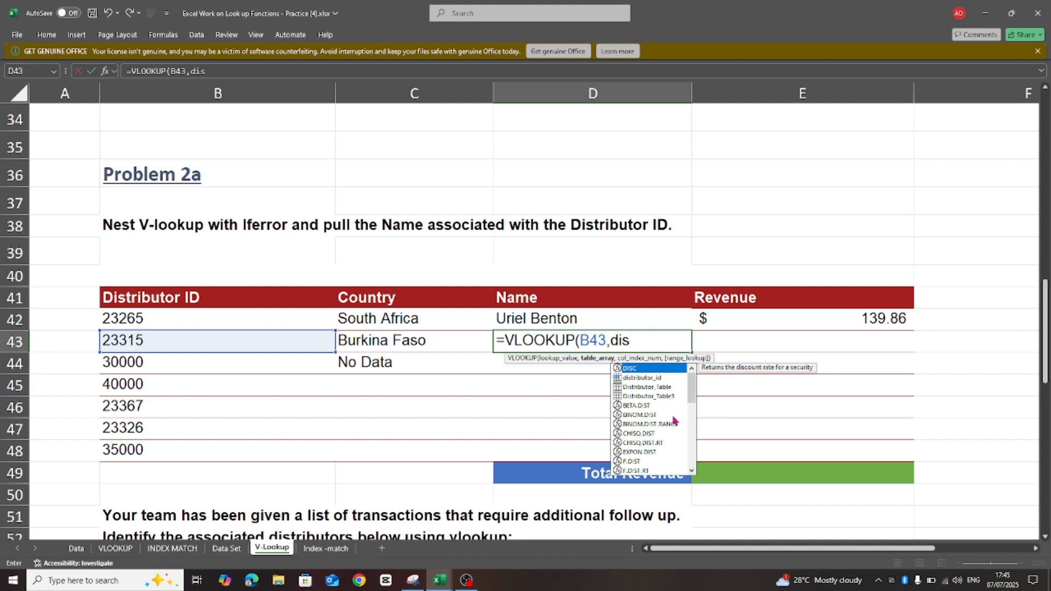
pyautogui.click(661, 399)
pyautogui.doubleClick(661, 397)
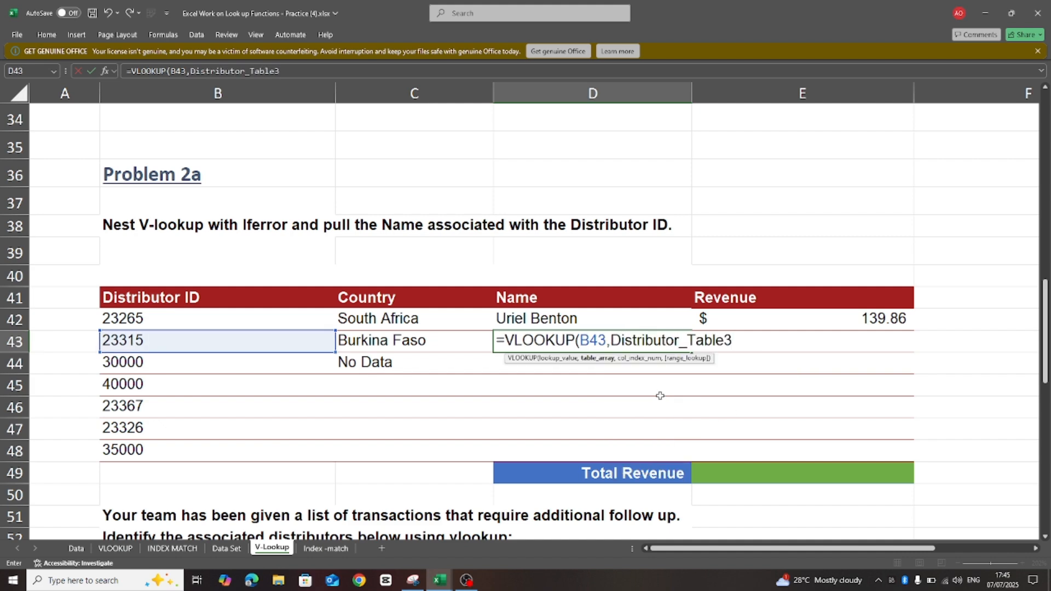
pyautogui.write(',2')
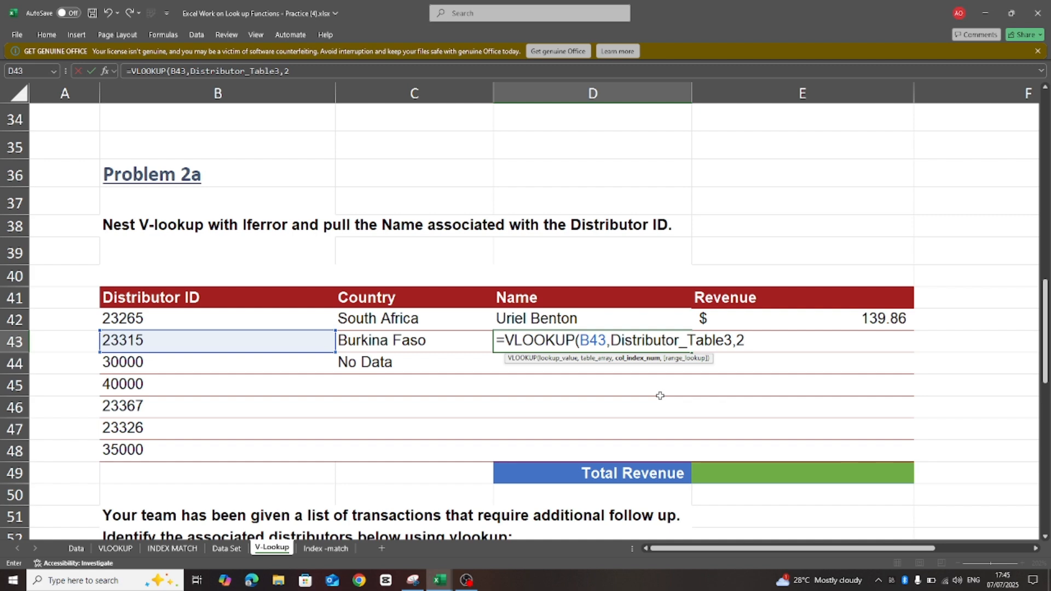
pyautogui.write(',0')
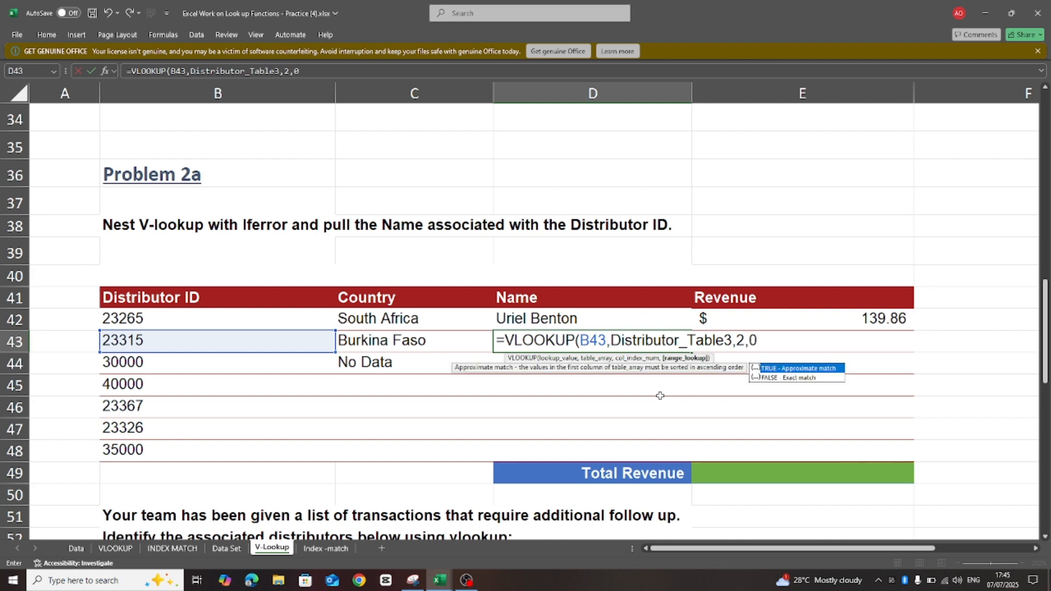
pyautogui.write(')')
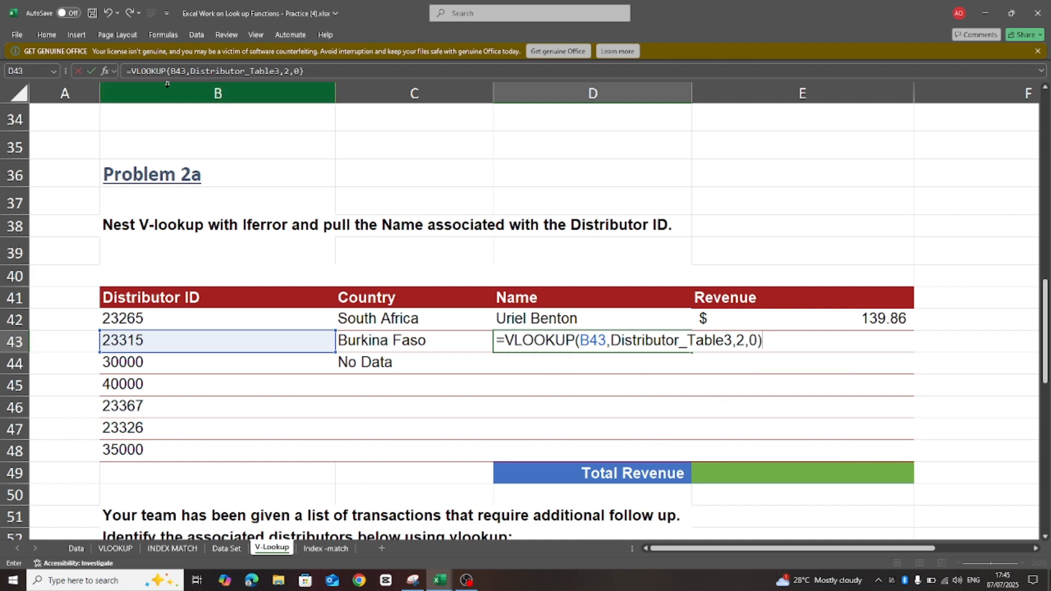
# Step: Wrap the Name VLOOKUP in D43 in IFERROR with "No Data" as the fallback text and enter the formula
pyautogui.click(132, 72)
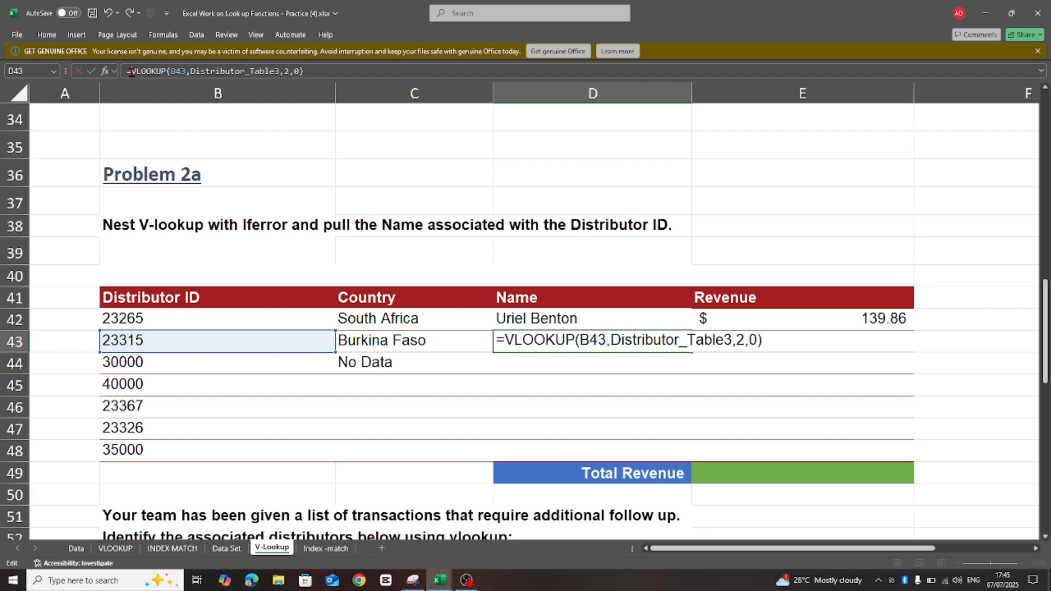
pyautogui.write('if')
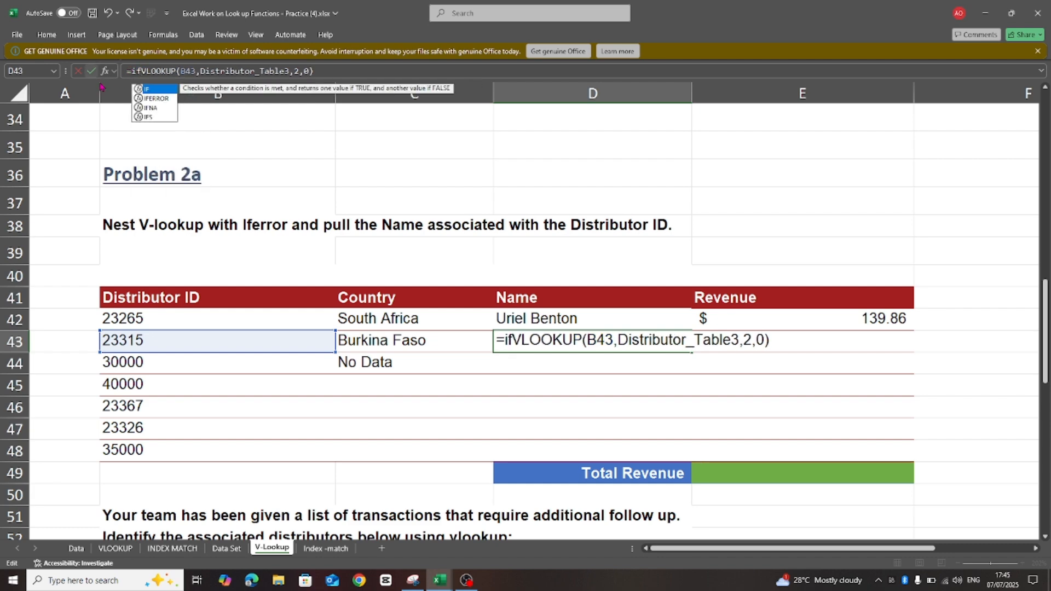
pyautogui.doubleClick(156, 99)
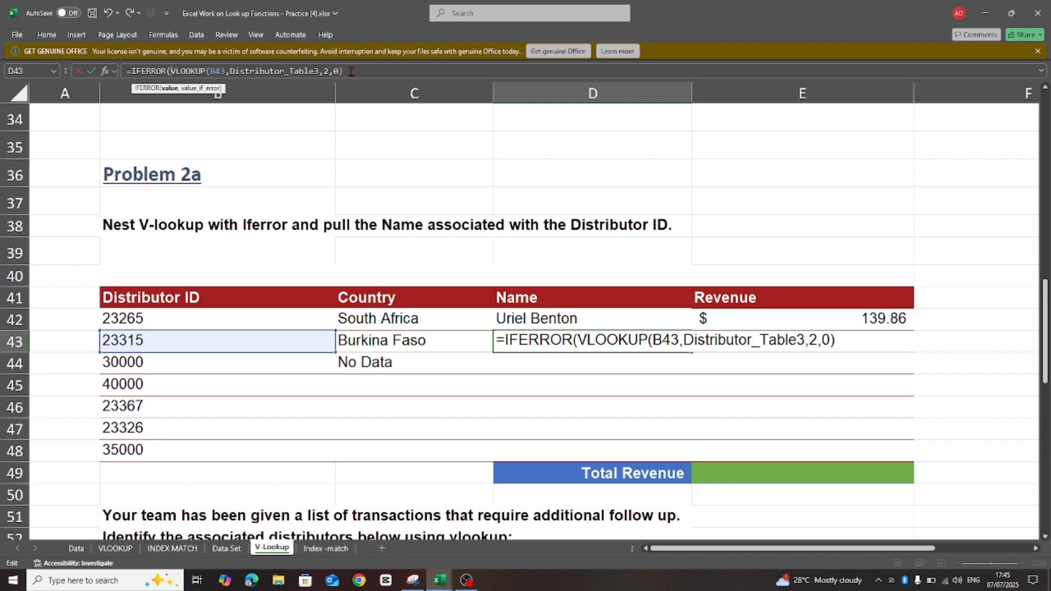
pyautogui.write(',"No Data')
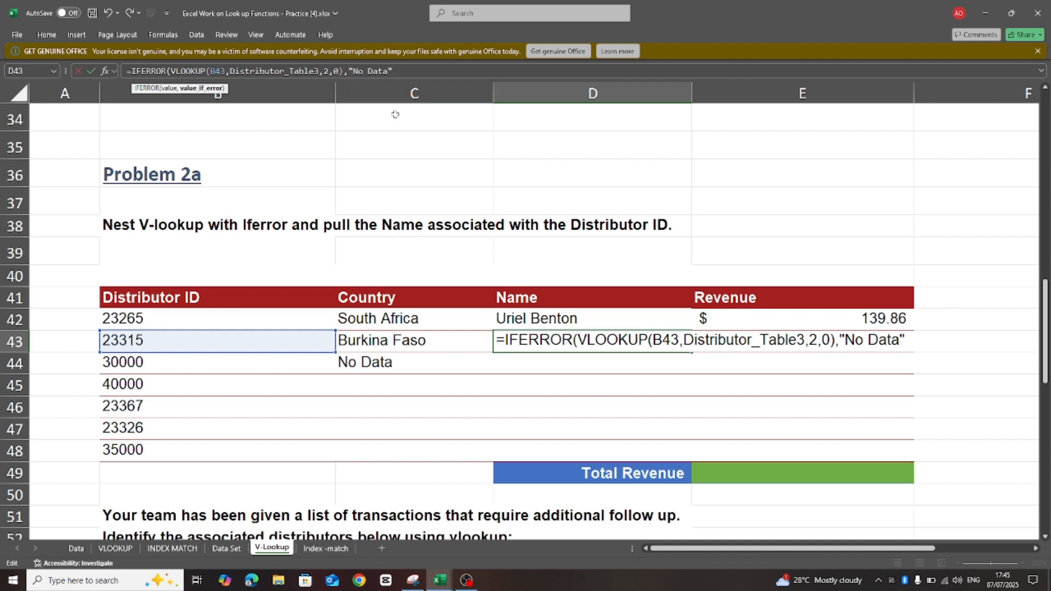
pyautogui.write(')')
pyautogui.hotkey('ctrl', 'Return')
pyautogui.press('Return')
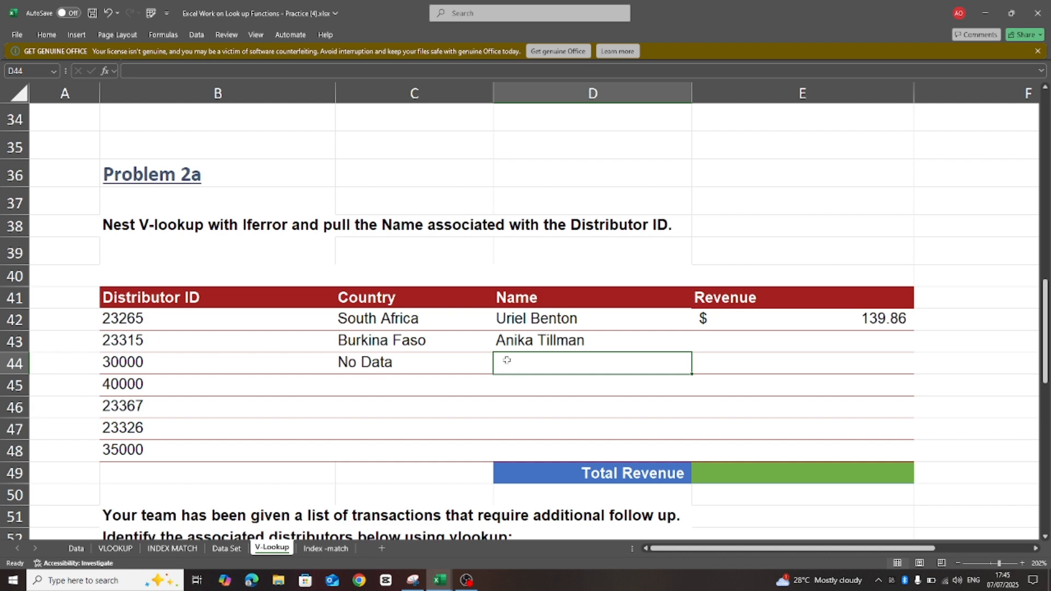
# Step: Write =VLOOKUP(B44,Distributor_Table3,2,0) in D44 to look up the third distributor's name
pyautogui.write('=vlo')
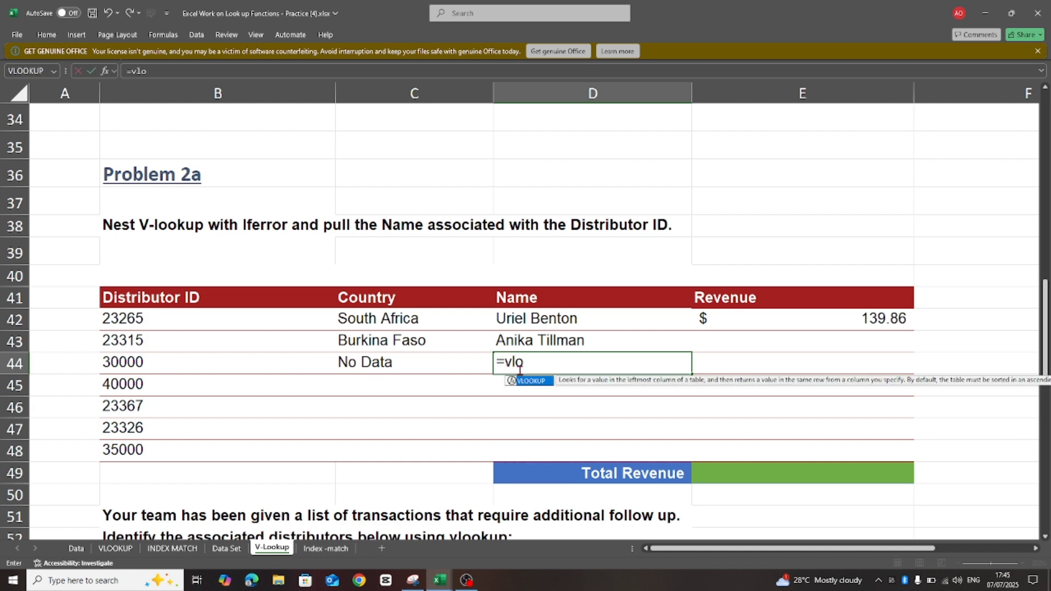
pyautogui.doubleClick(531, 382)
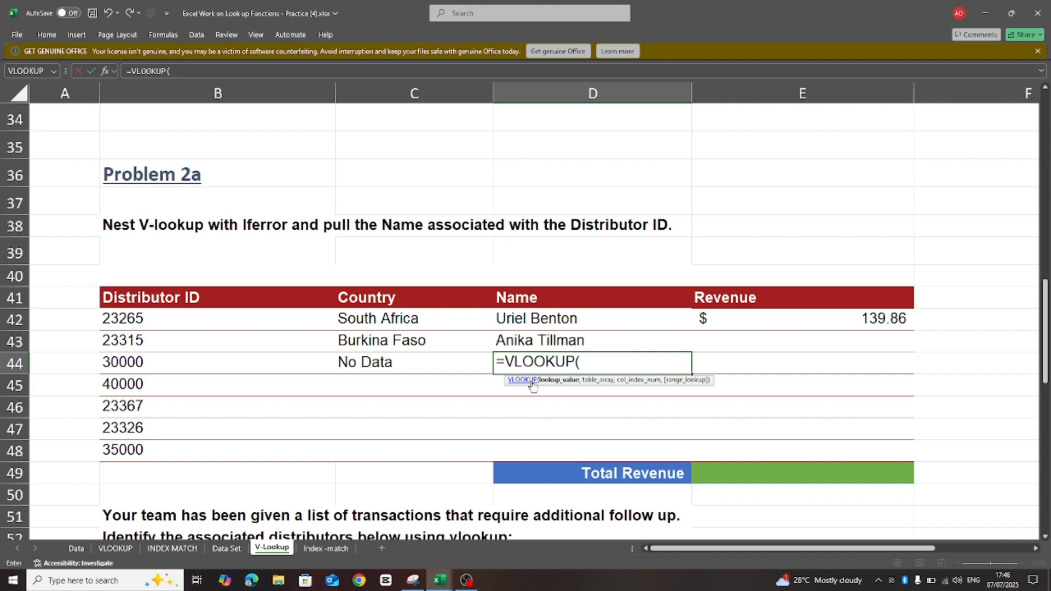
pyautogui.click(119, 359)
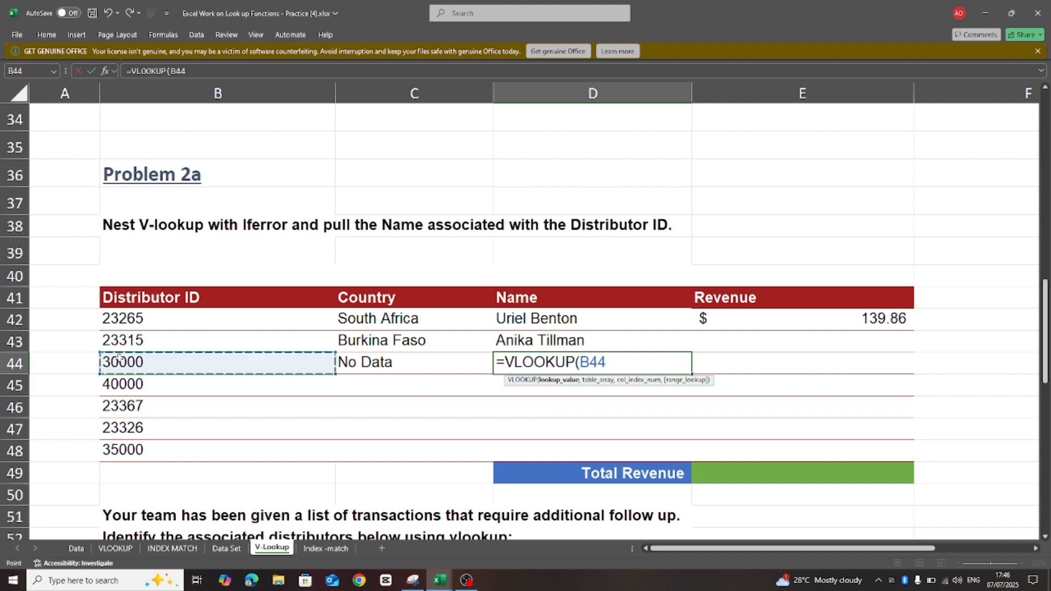
pyautogui.write(',di')
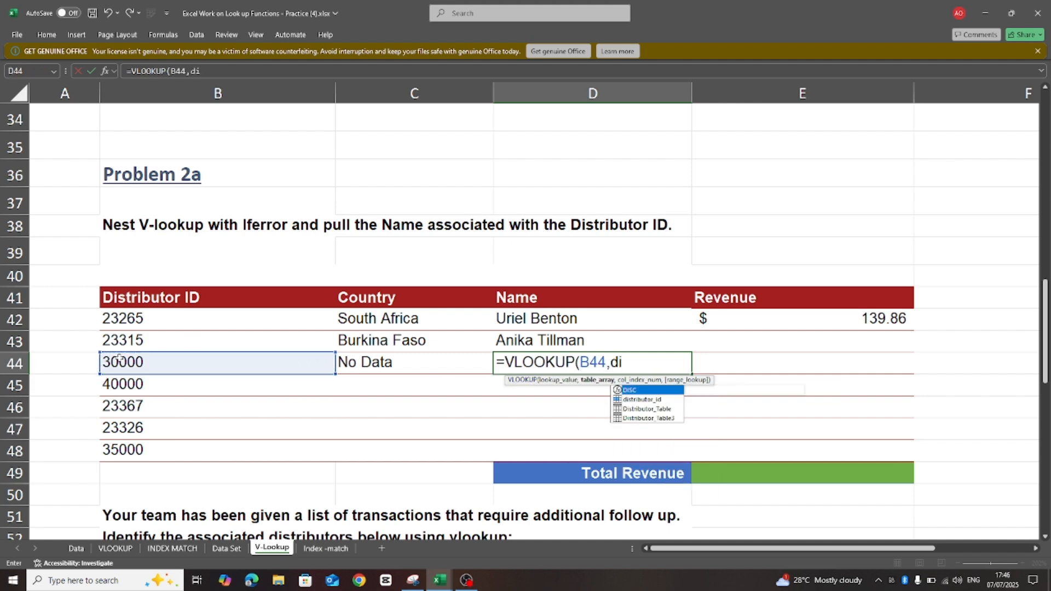
pyautogui.doubleClick(652, 418)
pyautogui.write(',')
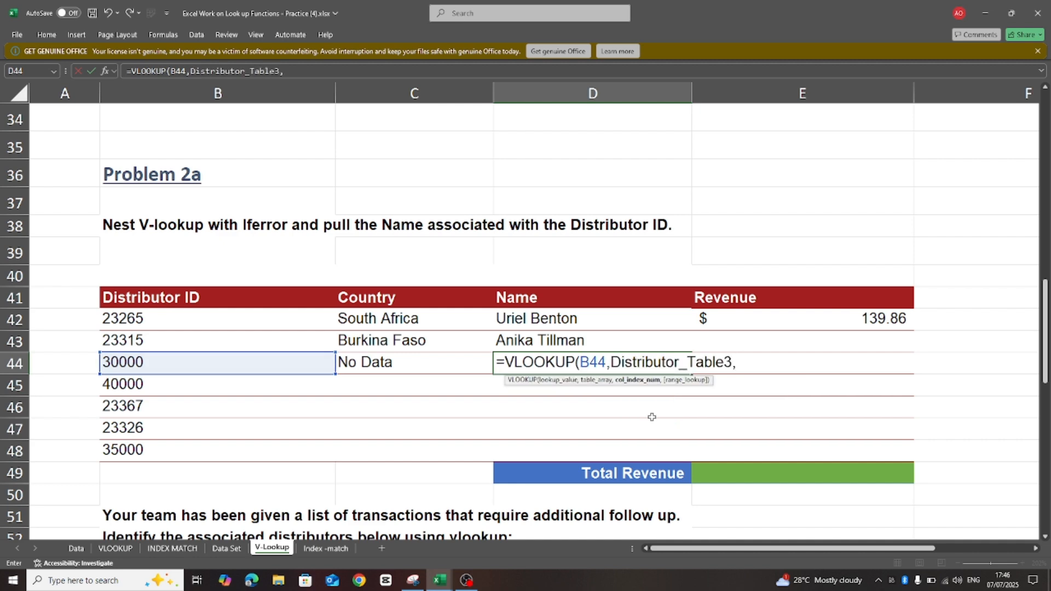
pyautogui.write('2,0')
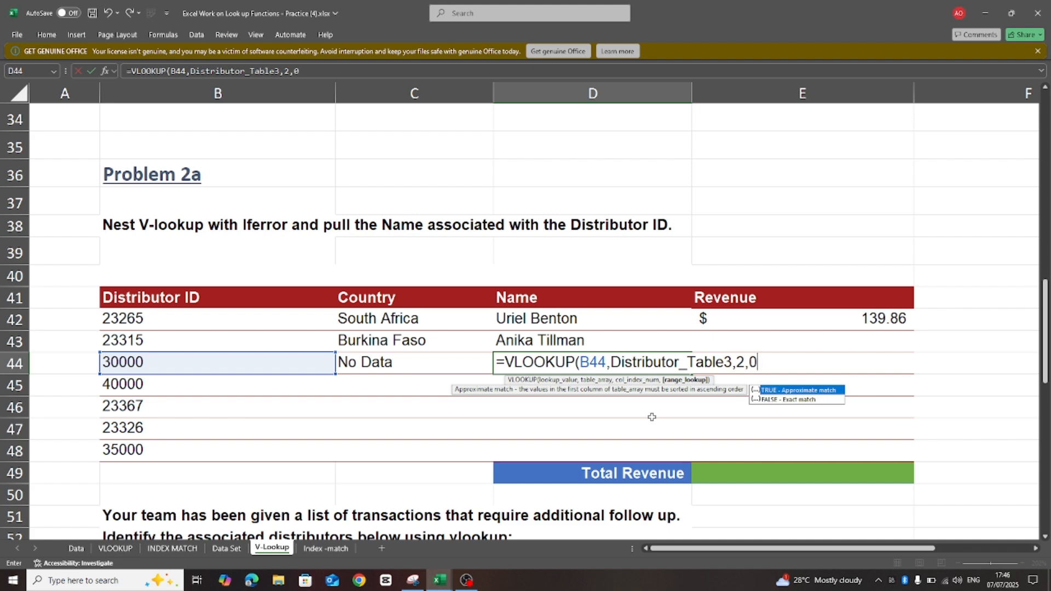
pyautogui.write(')')
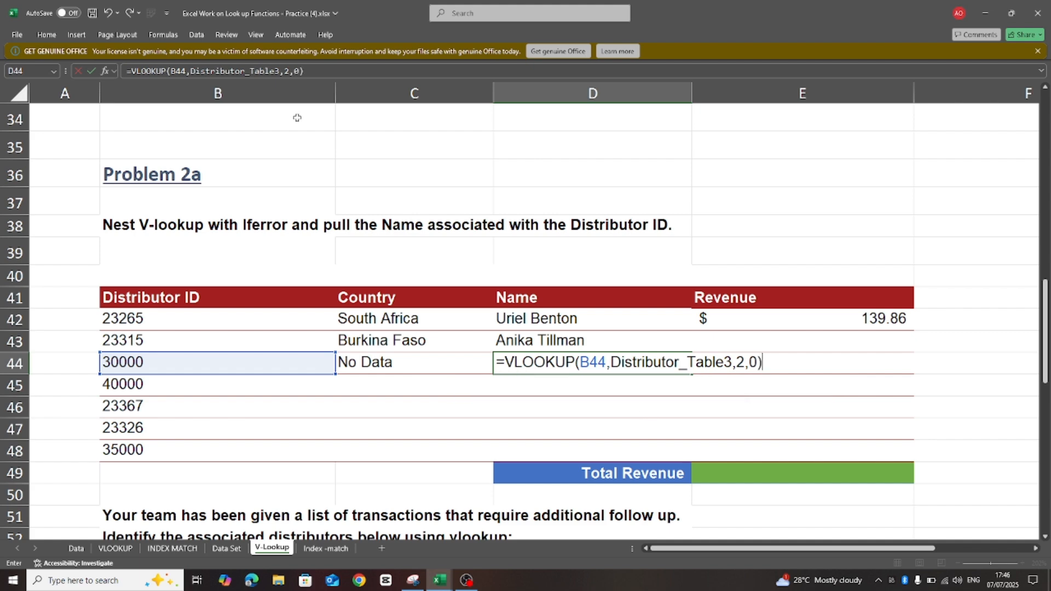
# Step: Nest D44's Name lookup inside IFERROR with "No Data" as the fallback text and enter the formula
pyautogui.click(133, 71)
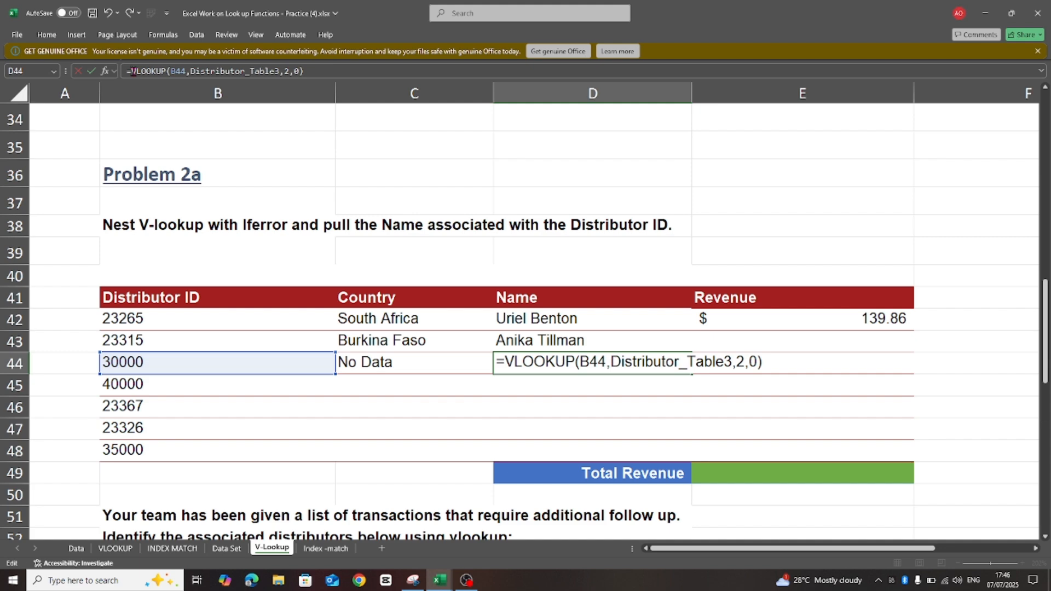
pyautogui.write('if')
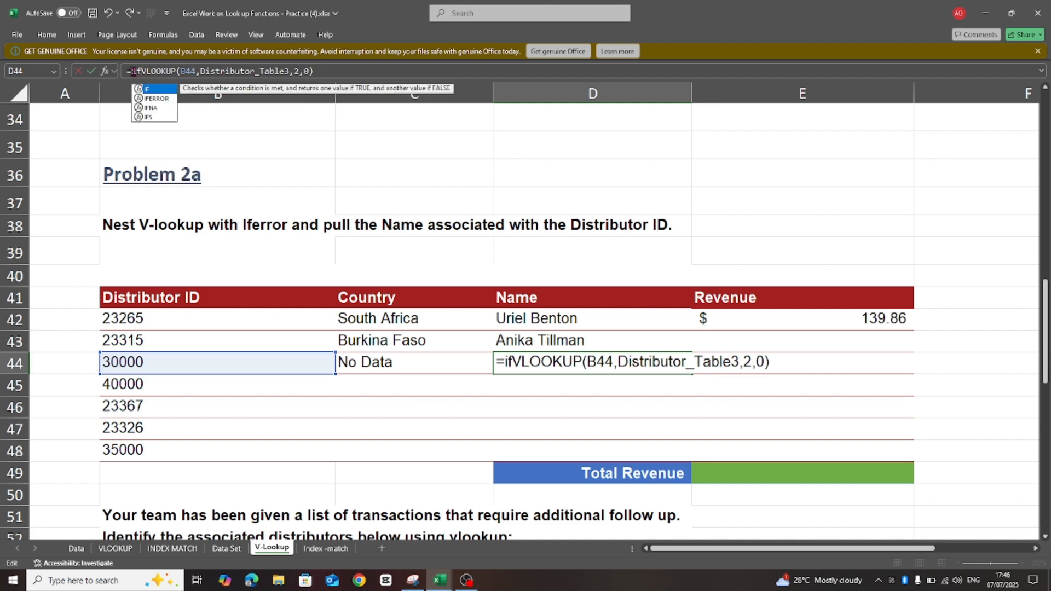
pyautogui.click(157, 100)
pyautogui.doubleClick(157, 100)
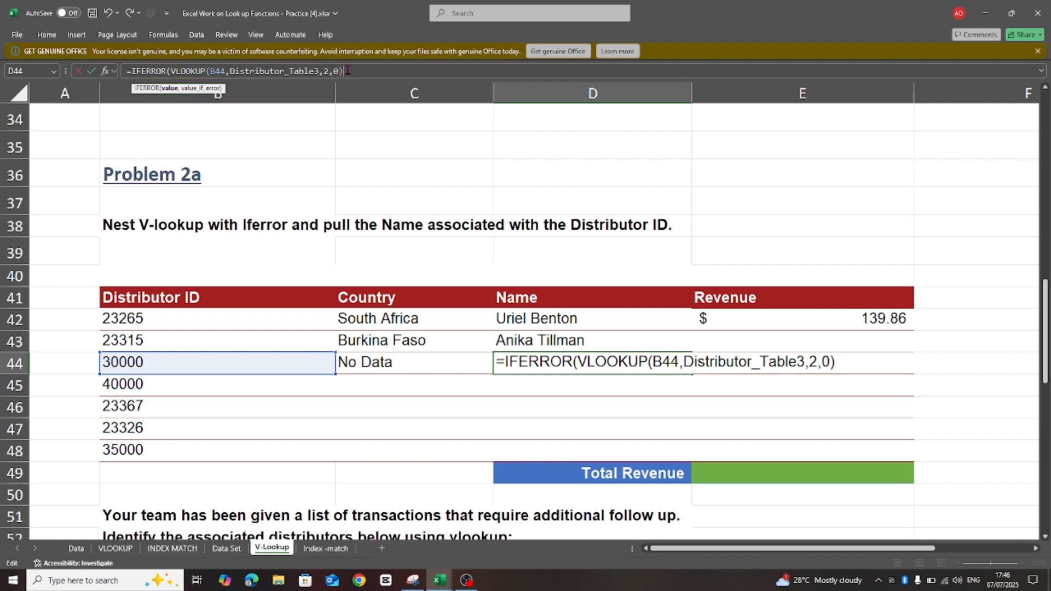
pyautogui.write(',')
pyautogui.write('"No Data')
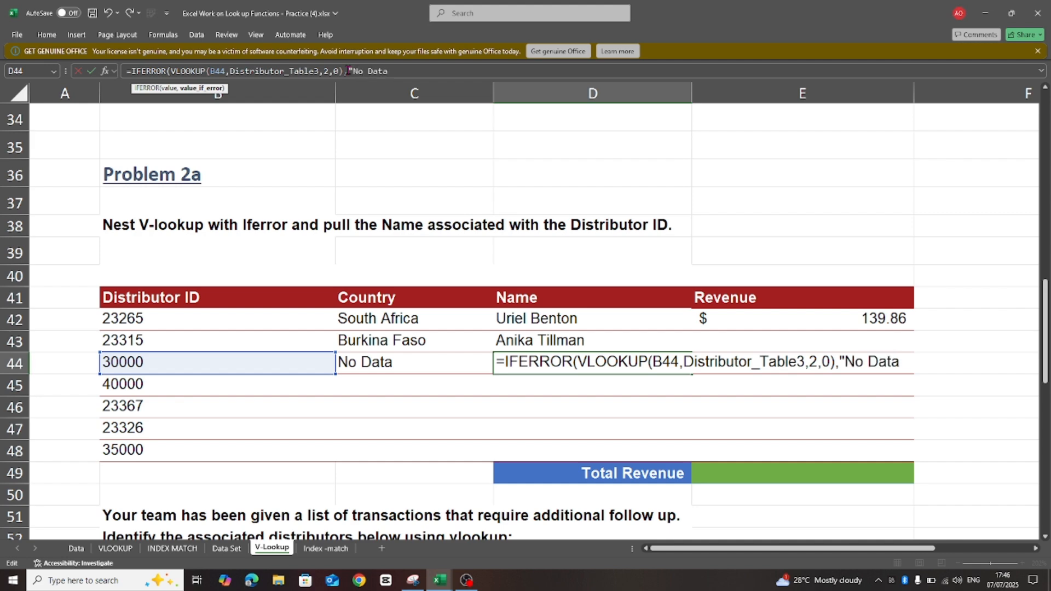
pyautogui.write('")')
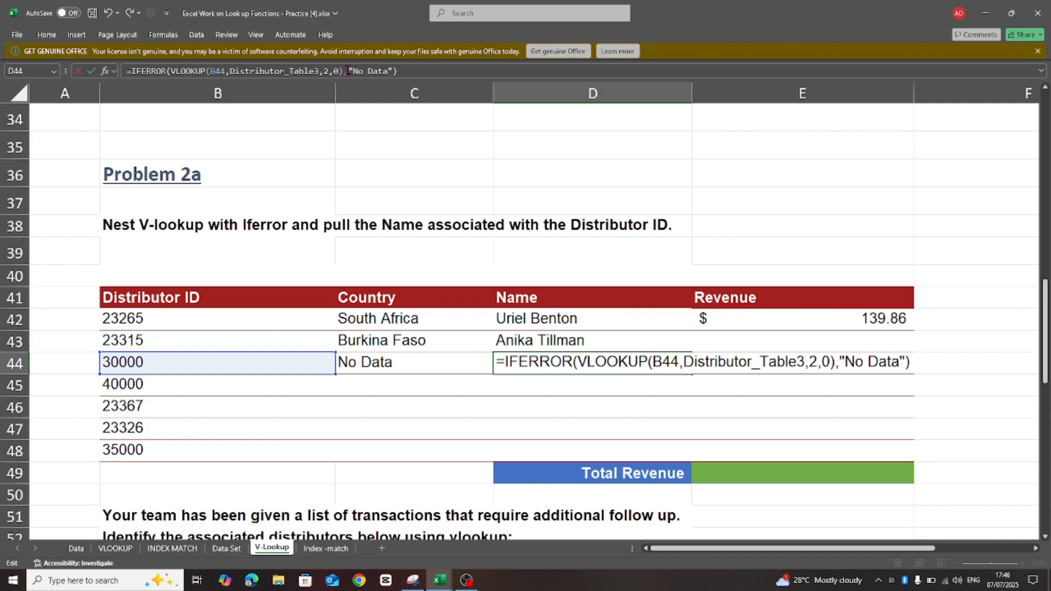
pyautogui.press('Return')
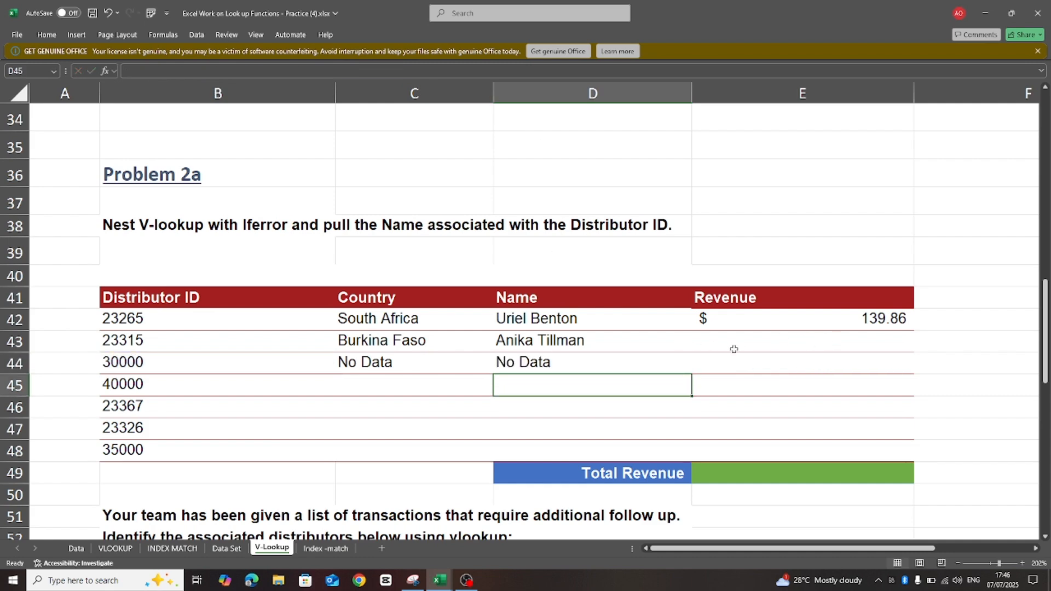
# Step: Copy the row 42 Revenue, Name and Country formulas down their columns through row 47
pyautogui.click(827, 324)
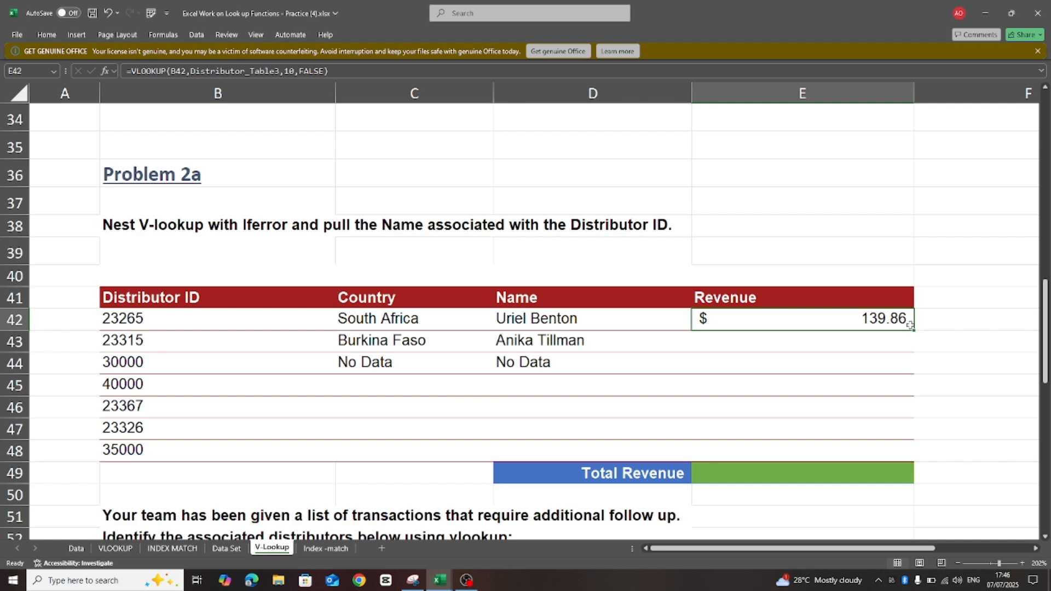
pyautogui.moveTo(915, 334); pyautogui.dragTo(916, 442)
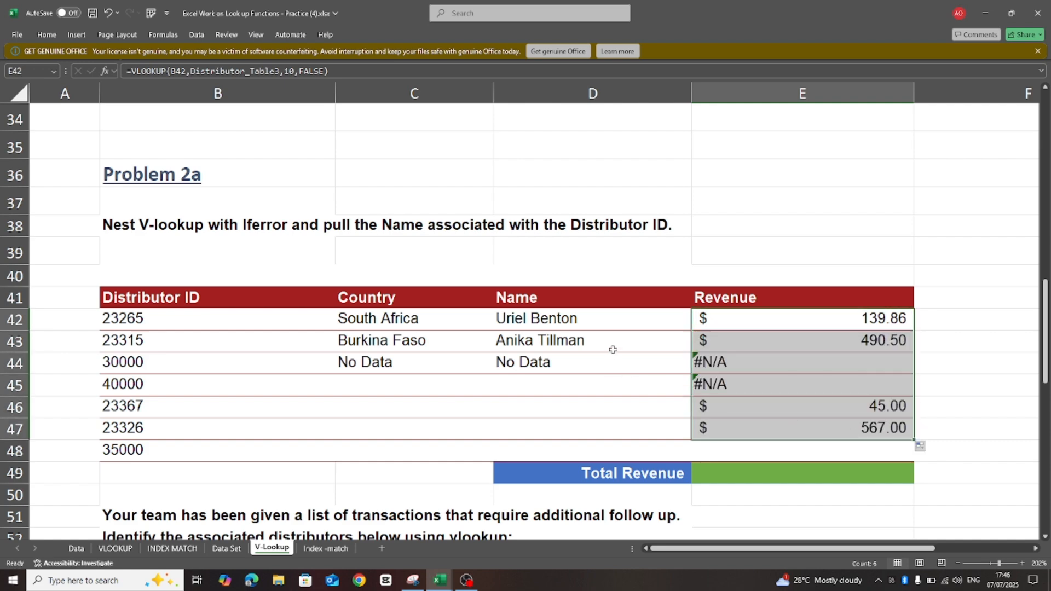
pyautogui.click(626, 319)
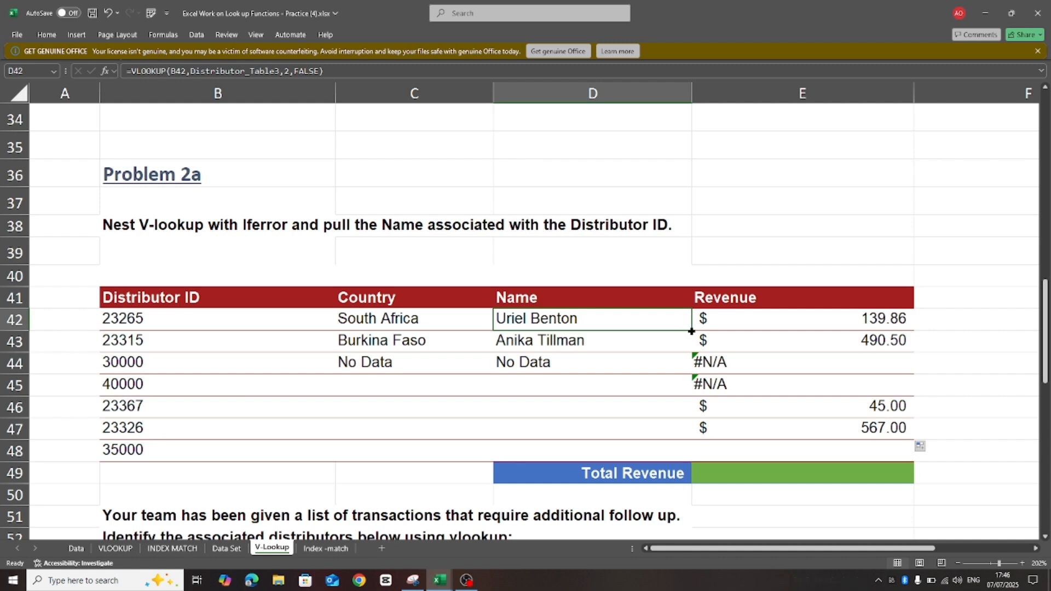
pyautogui.moveTo(691, 334); pyautogui.dragTo(696, 431)
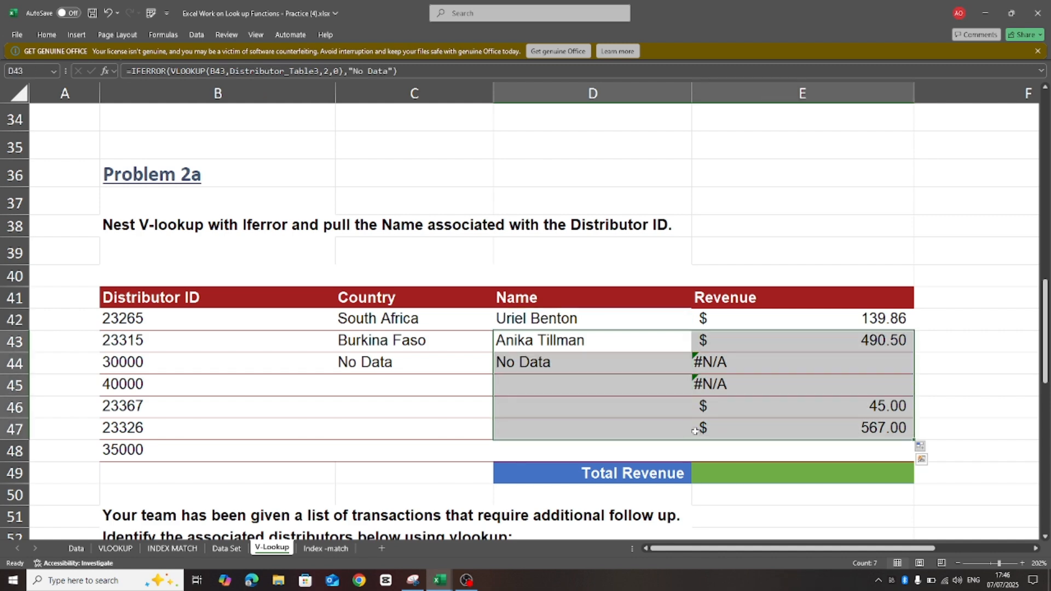
pyautogui.click(668, 324)
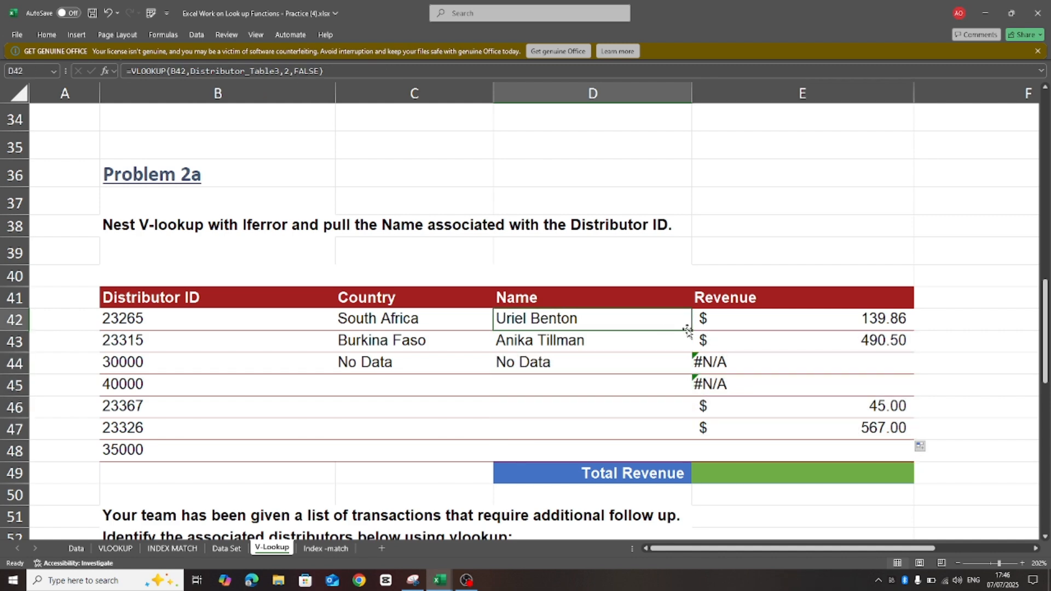
pyautogui.moveTo(693, 330); pyautogui.dragTo(694, 438)
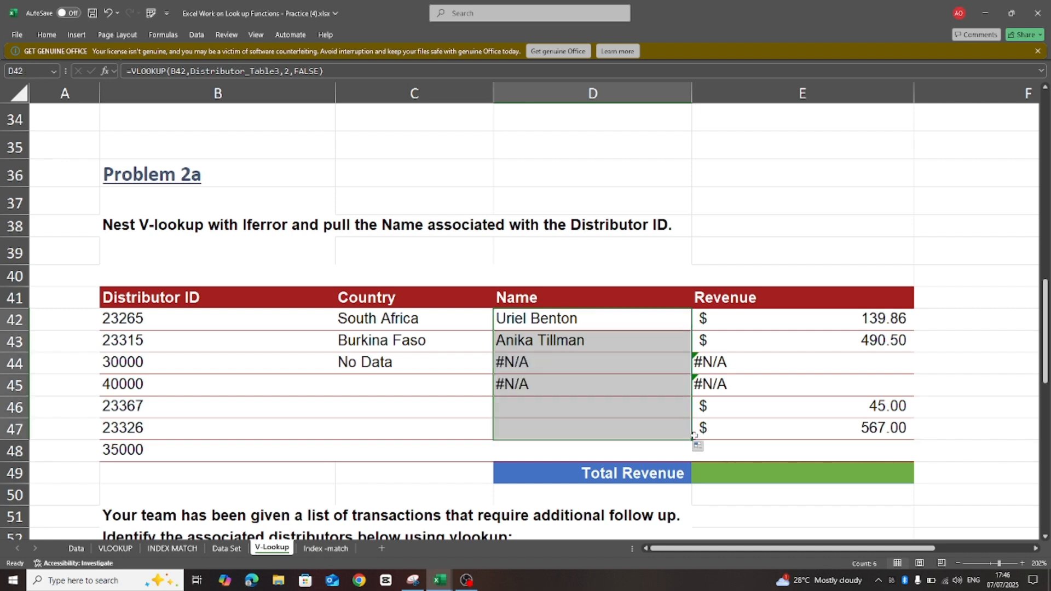
pyautogui.click(438, 313)
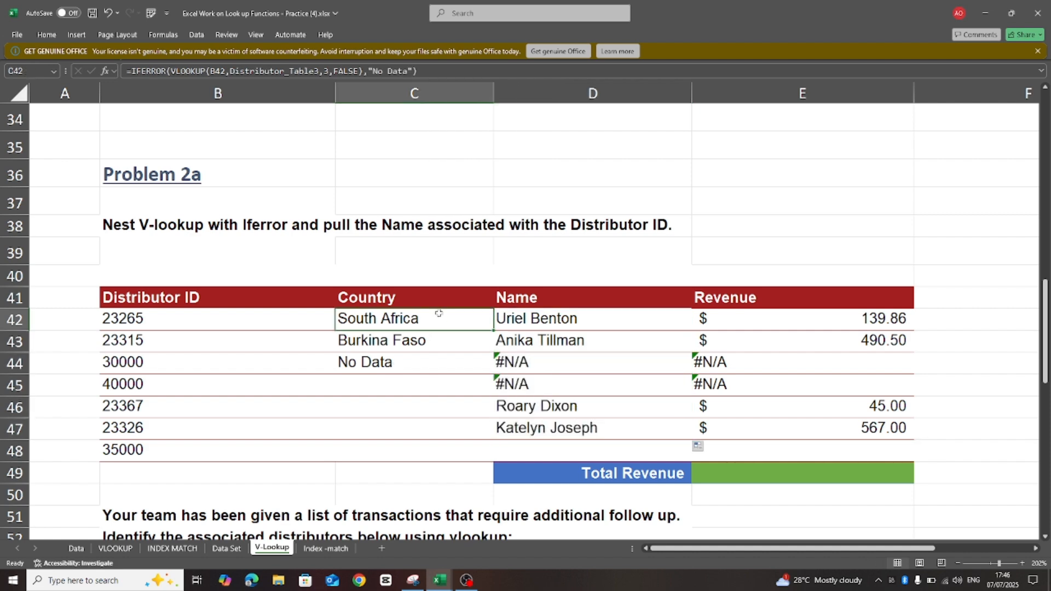
pyautogui.moveTo(493, 330); pyautogui.dragTo(496, 435)
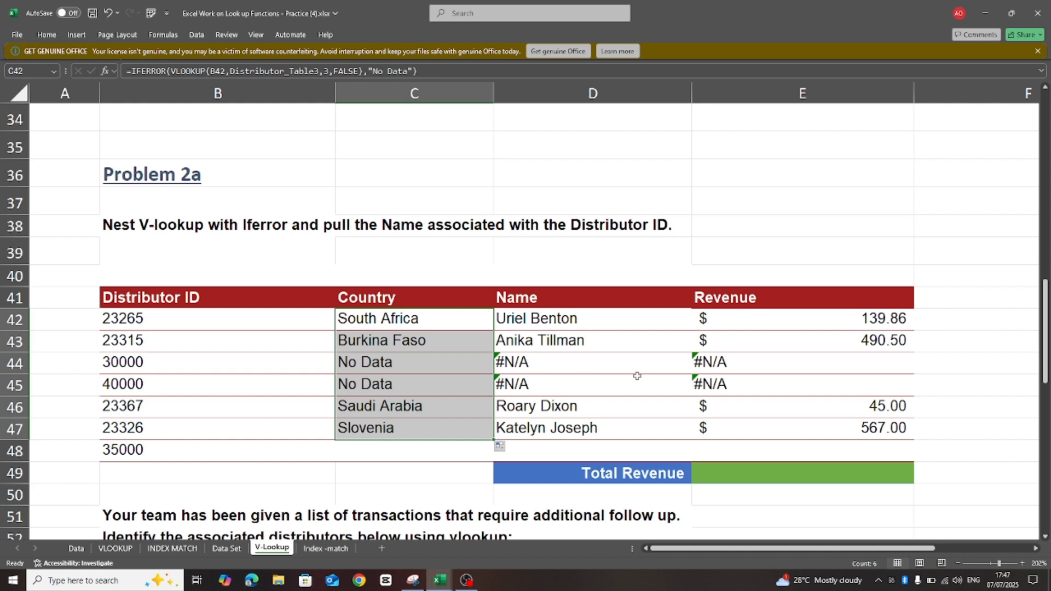
# Step: Wrap the Revenue VLOOKUP in E44 in IFERROR with "No Data" as the fallback text and enter the formula
pyautogui.click(619, 364)
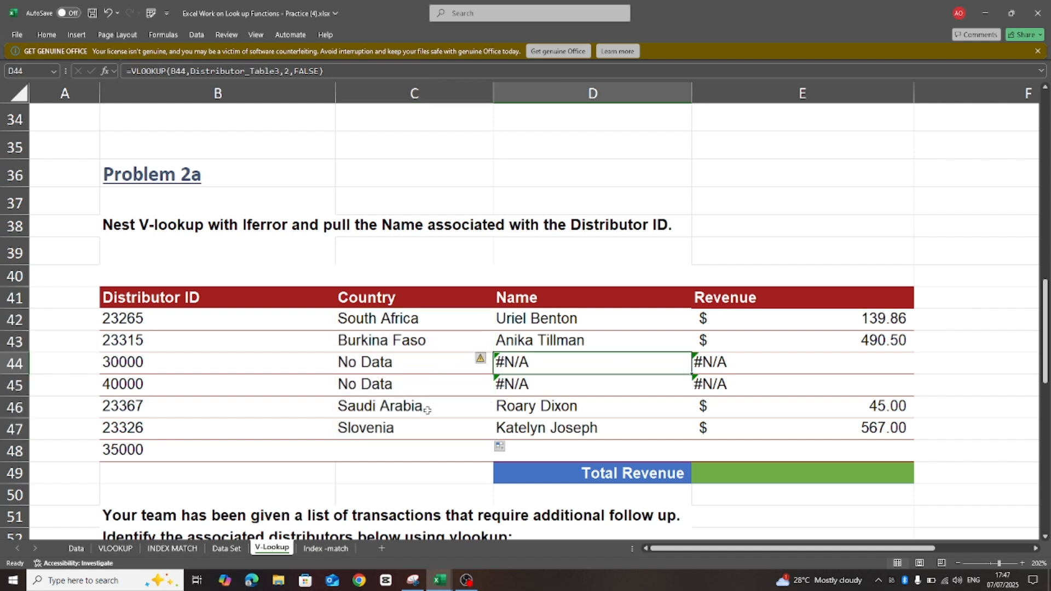
pyautogui.click(728, 366)
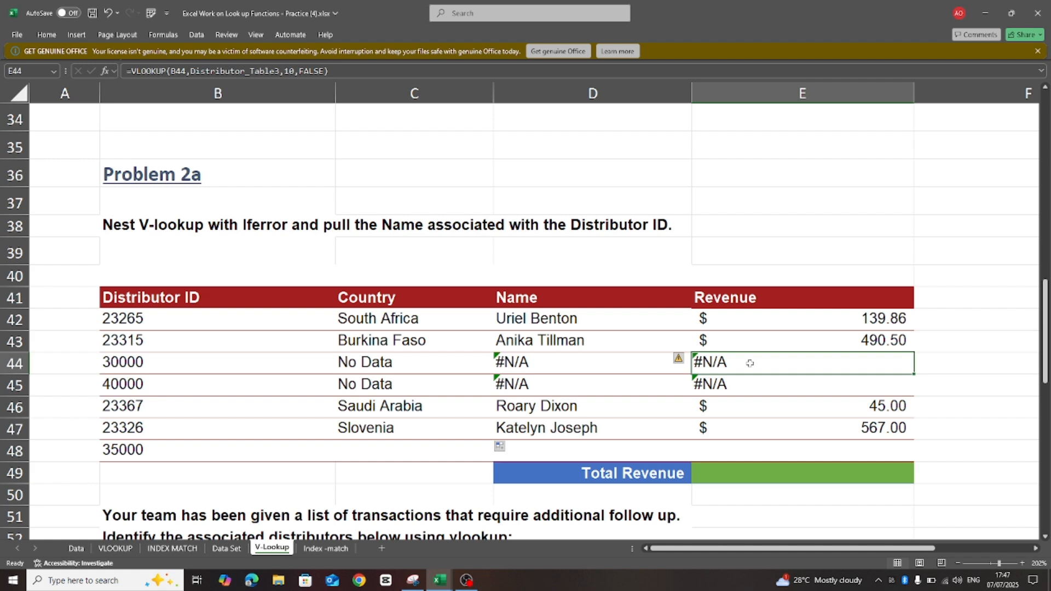
pyautogui.click(131, 71)
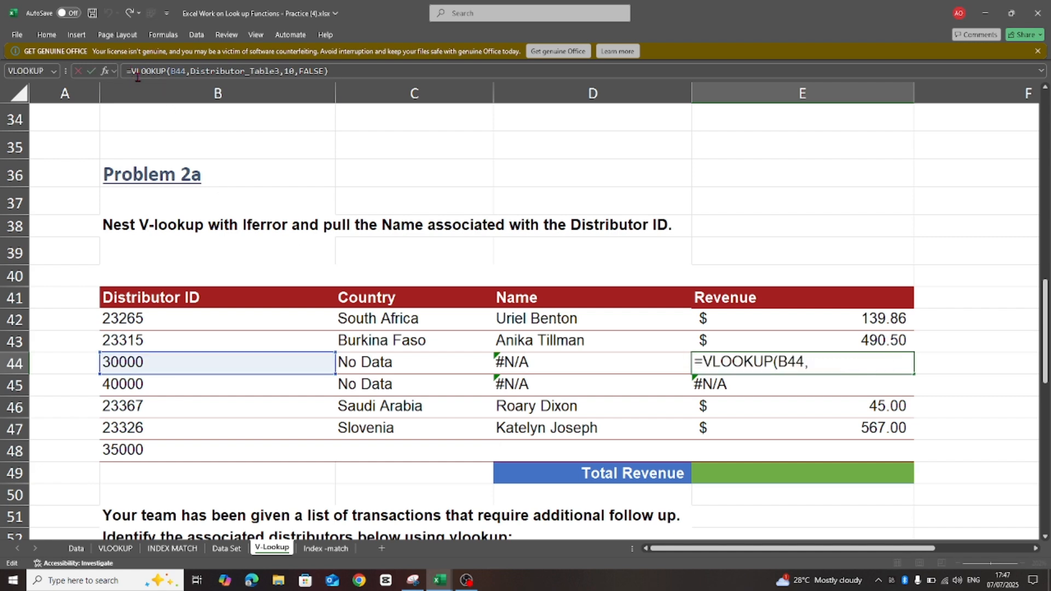
pyautogui.write('if')
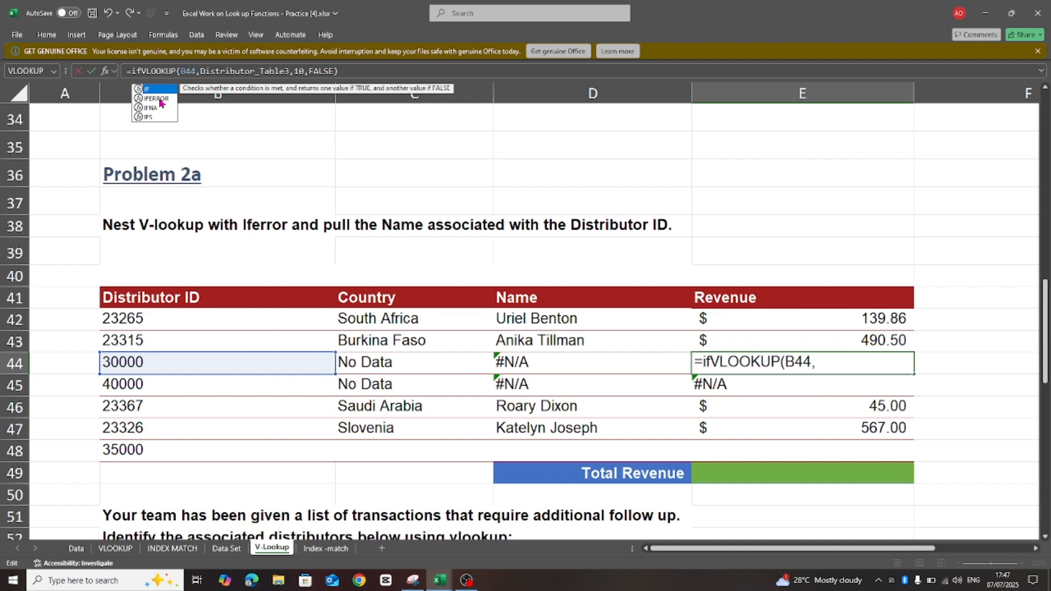
pyautogui.doubleClick(160, 103)
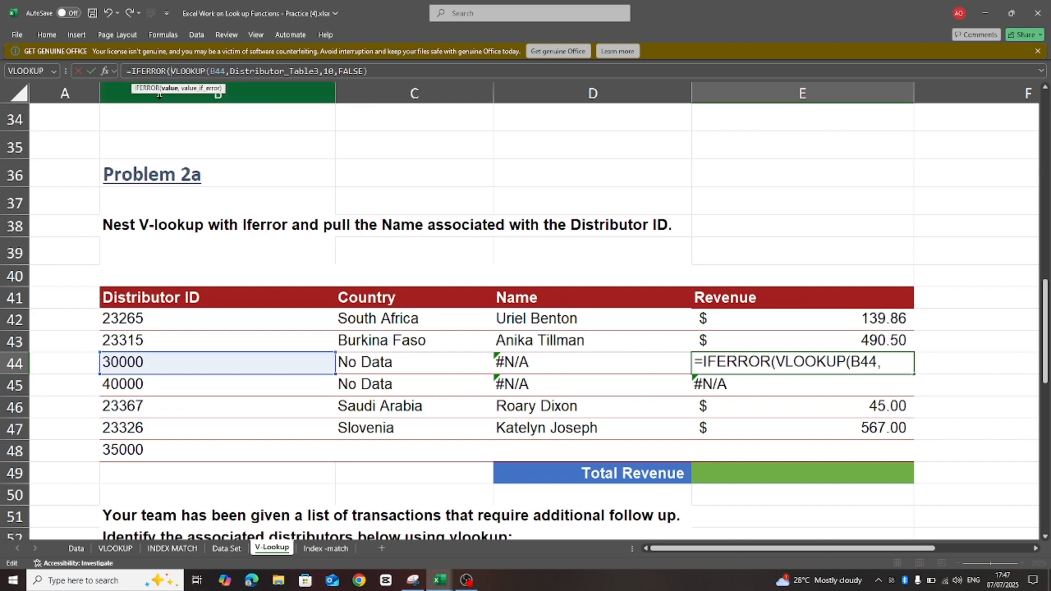
pyautogui.click(372, 76)
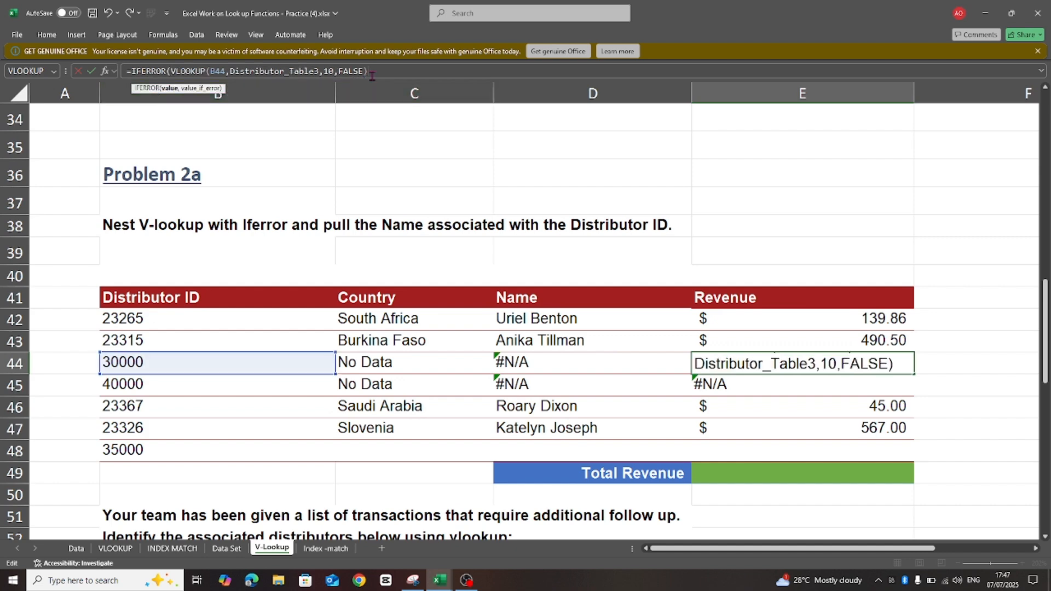
pyautogui.write(',')
pyautogui.write('"No Ds')
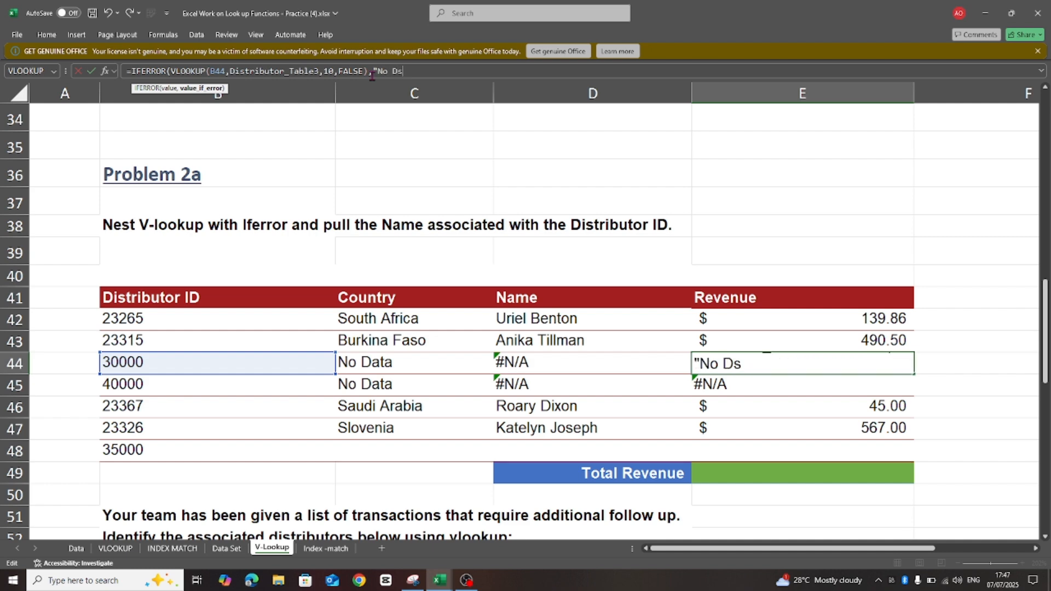
pyautogui.press('BackSpace')
pyautogui.write('ata")')
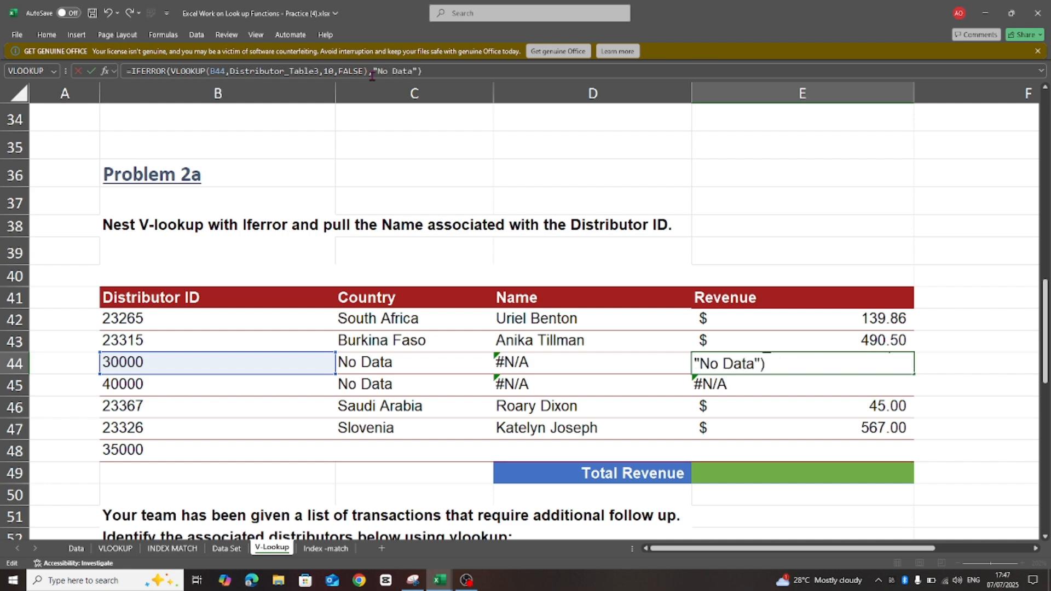
pyautogui.press('Return')
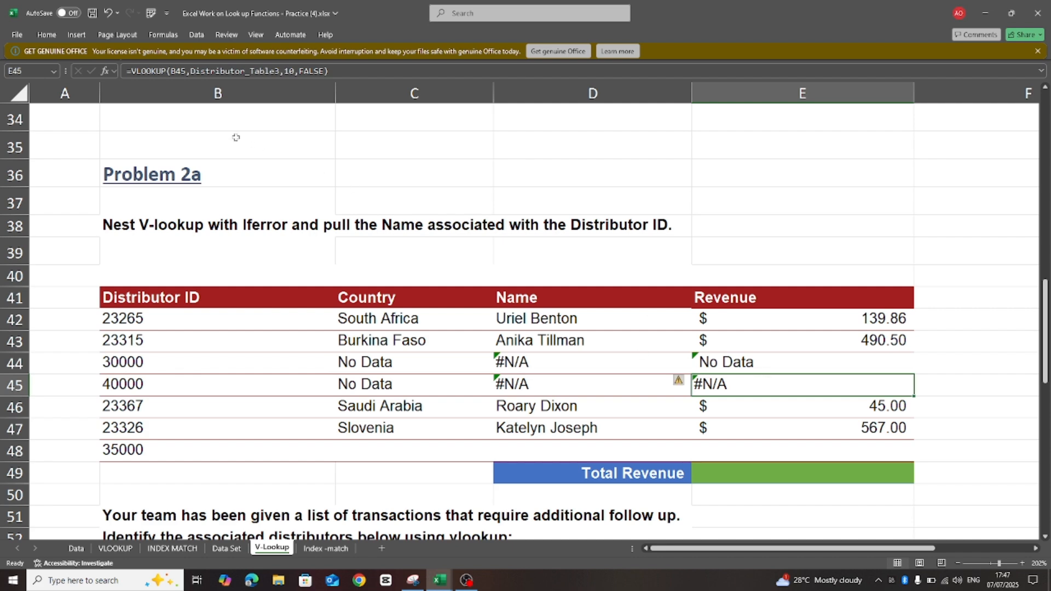
# Step: Wrap the Revenue VLOOKUP in E45 in IFERROR with "No data" as the fallback text and enter the formula
pyautogui.click(132, 71)
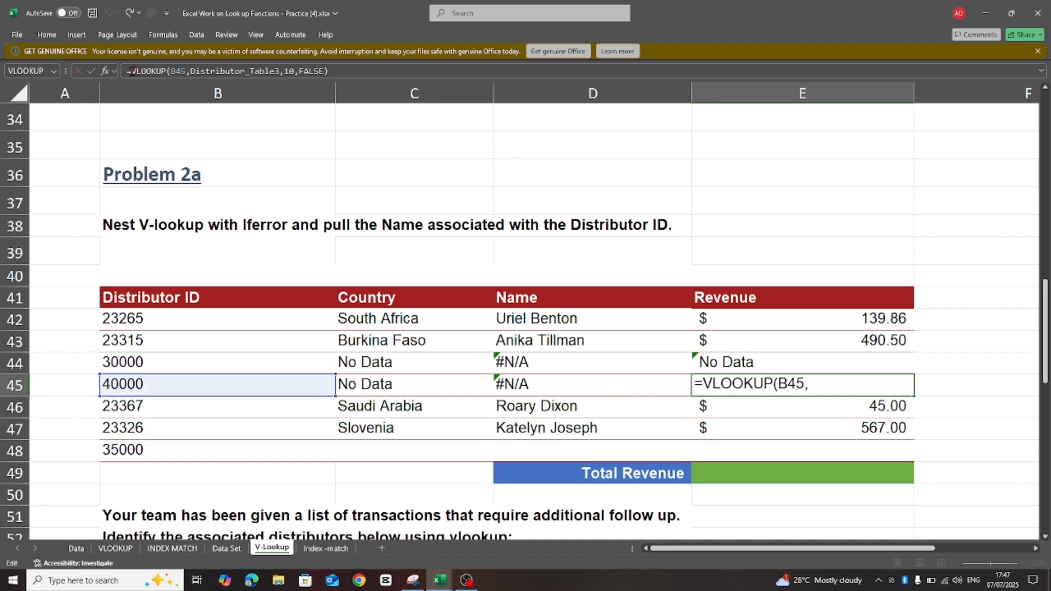
pyautogui.write('if')
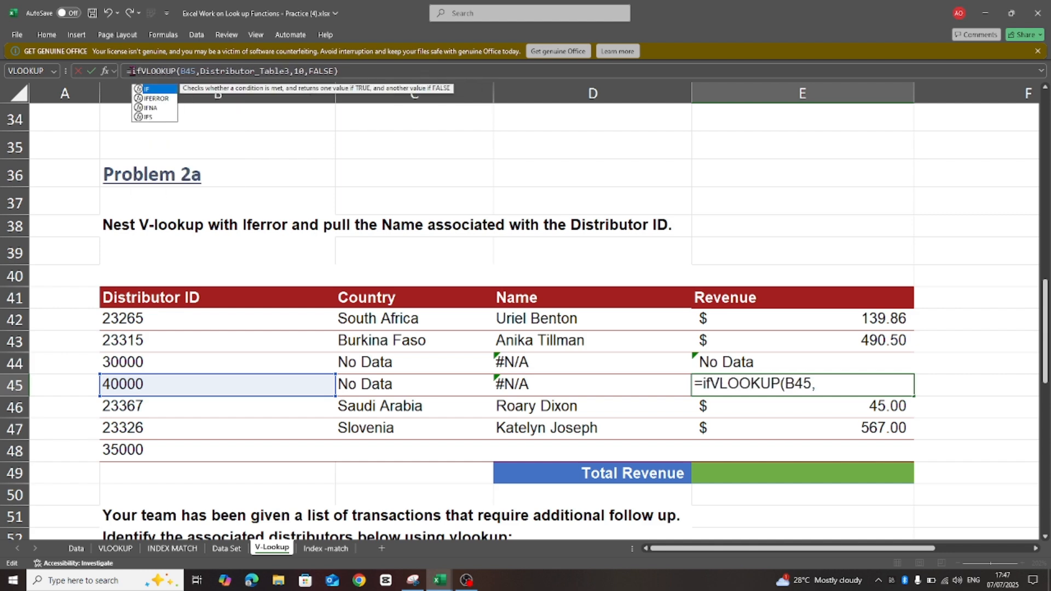
pyautogui.doubleClick(164, 98)
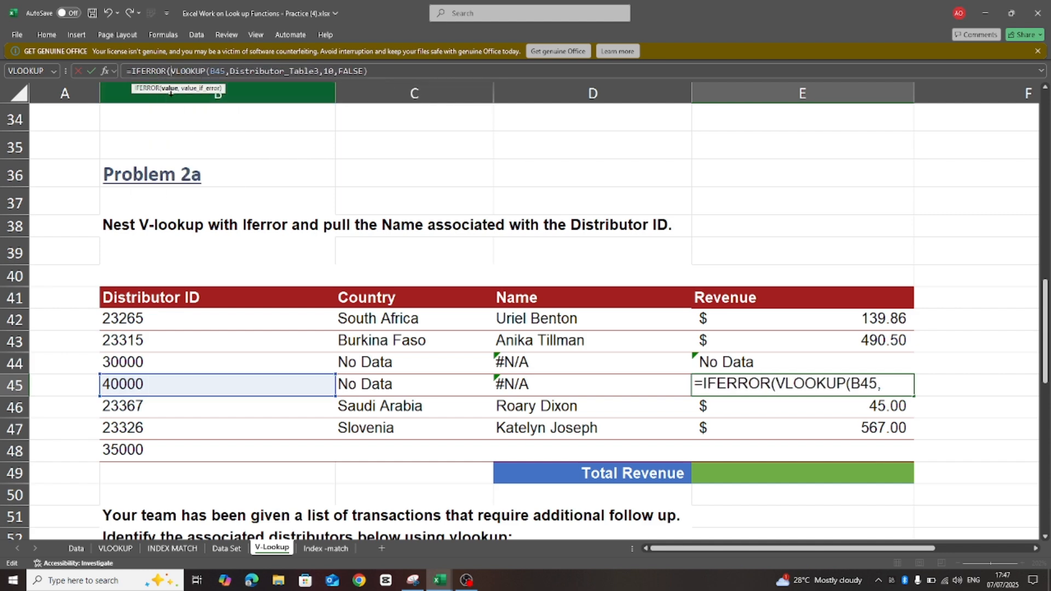
pyautogui.click(366, 72)
pyautogui.write('),')
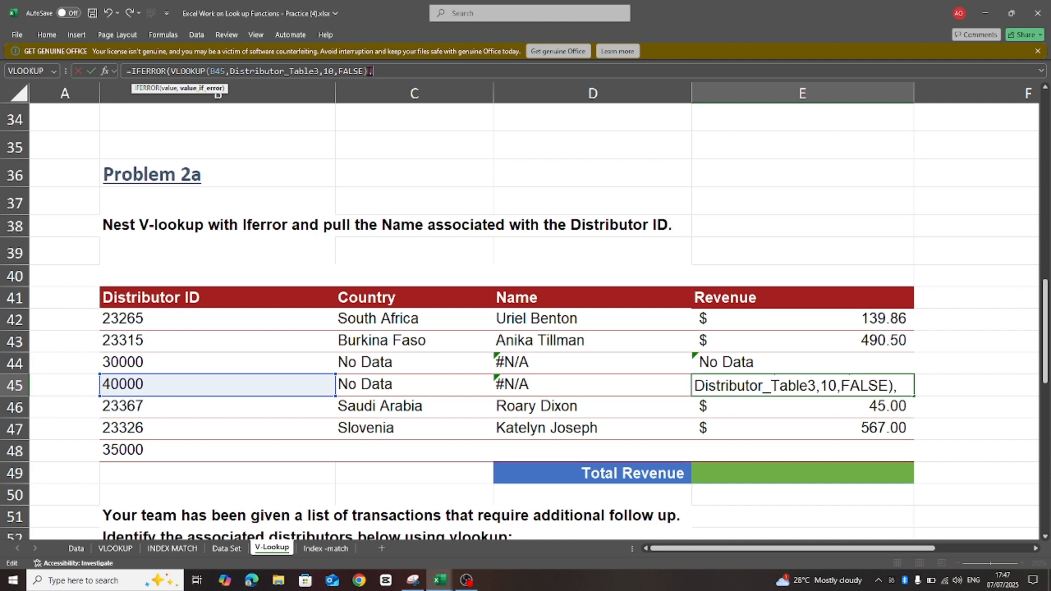
pyautogui.write('"No data')
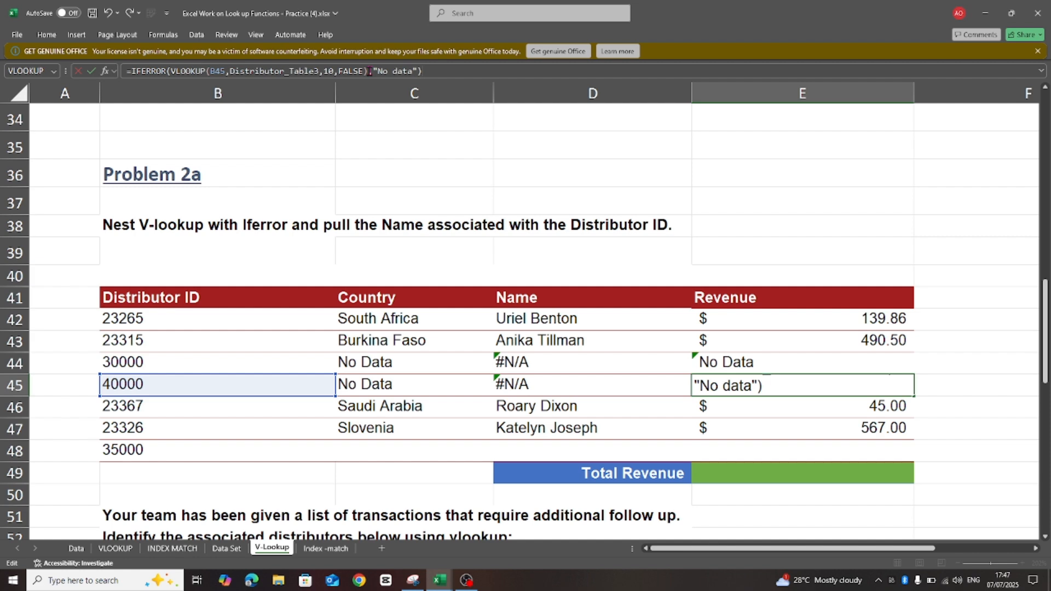
pyautogui.press('Return')
# Step: Nest the Name VLOOKUP in D44 inside IFERROR with "No Data" as the fallback text and enter the formula
pyautogui.click(554, 365)
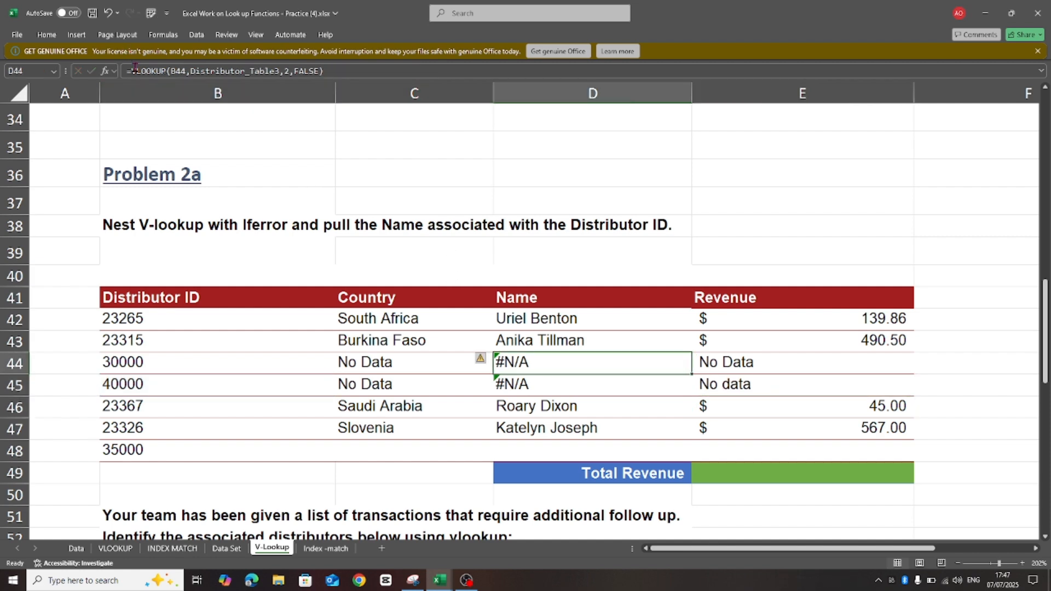
pyautogui.click(133, 72)
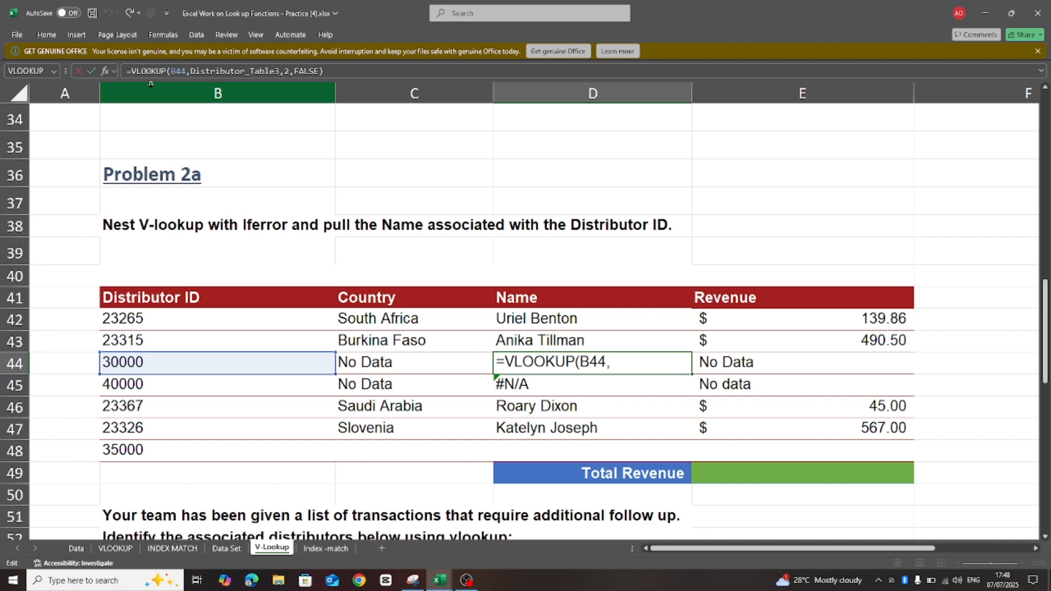
pyautogui.write('if')
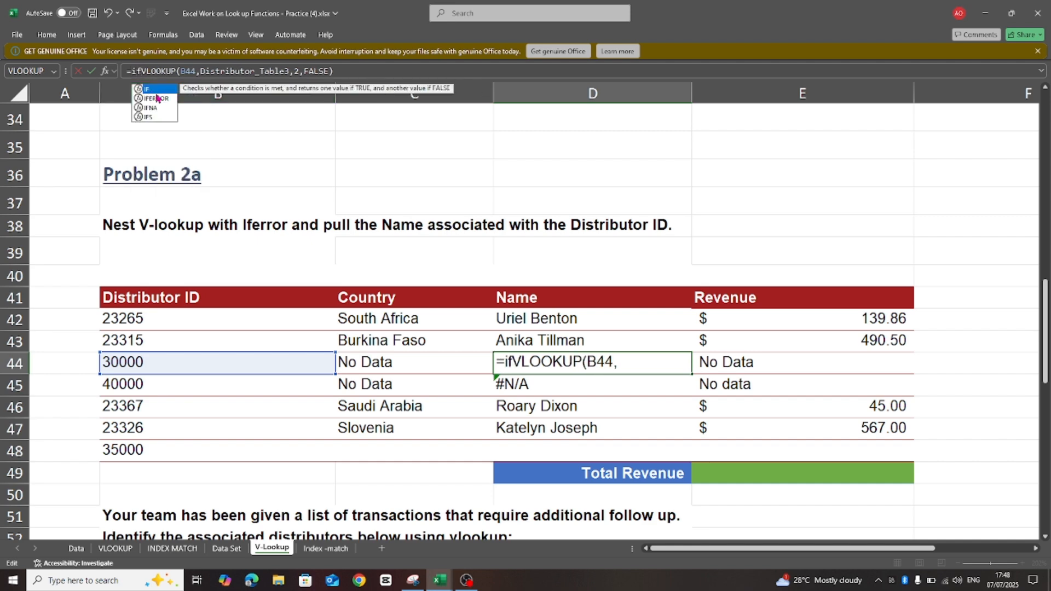
pyautogui.doubleClick(157, 99)
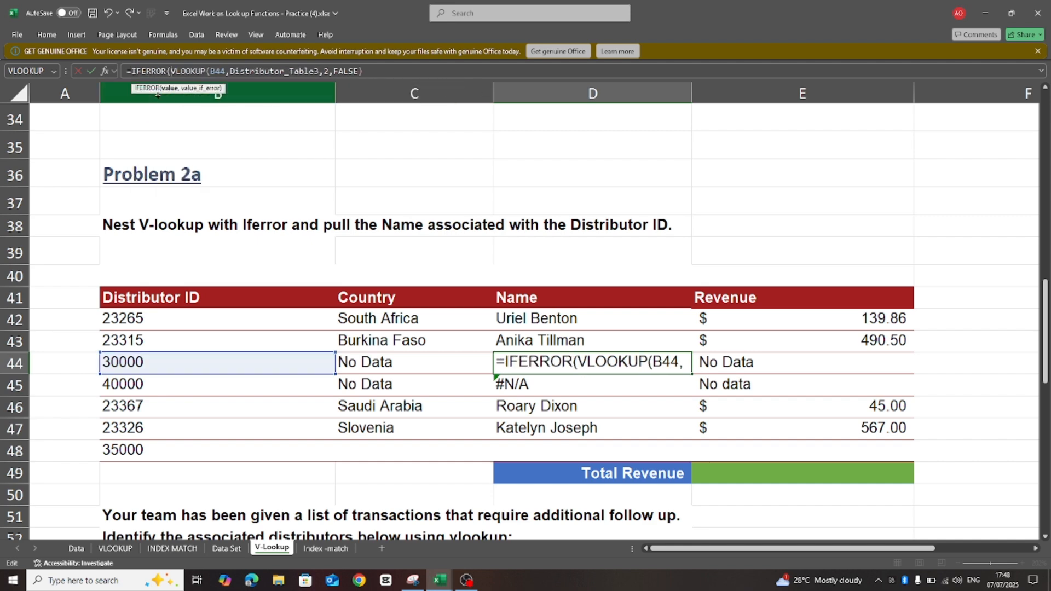
pyautogui.click(365, 71)
pyautogui.write(',')
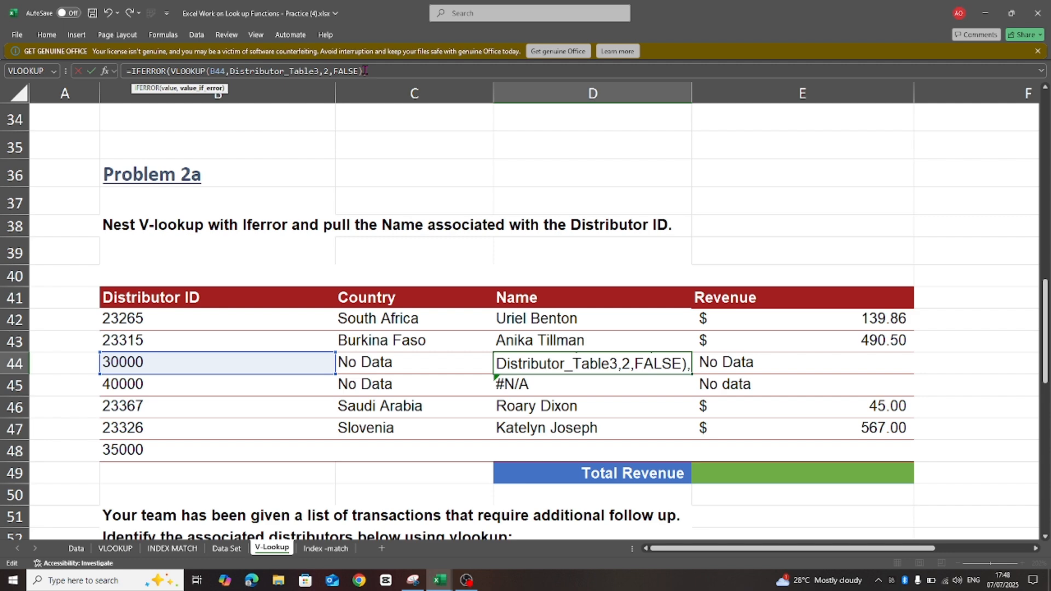
pyautogui.write('"')
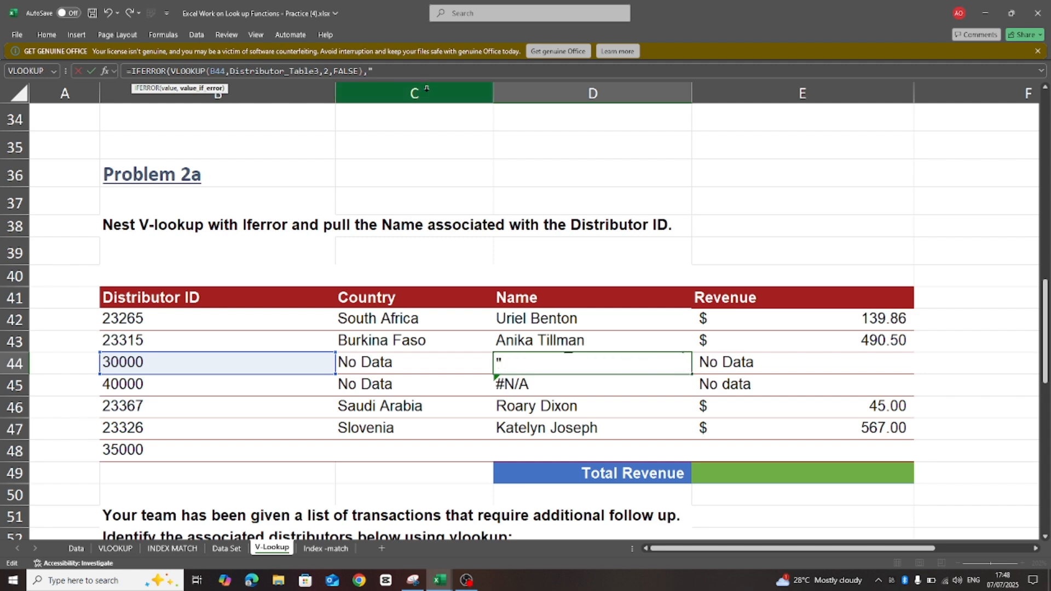
pyautogui.write('No Data')
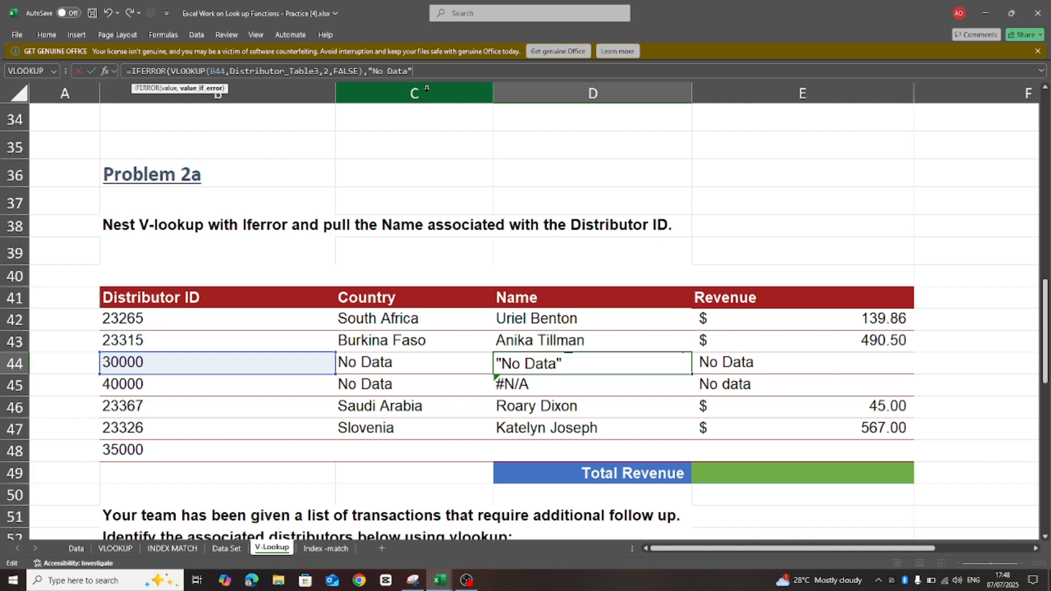
pyautogui.write('"')
pyautogui.press('Return')
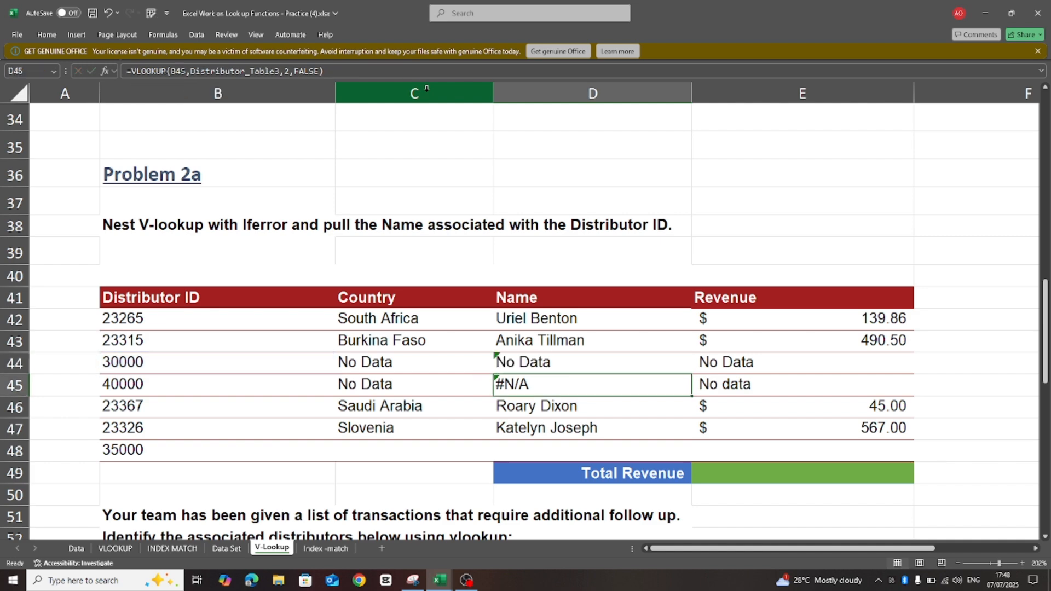
# Step: Copy the IFERROR name lookup from D44 down the Name column through D47
pyautogui.click(570, 366)
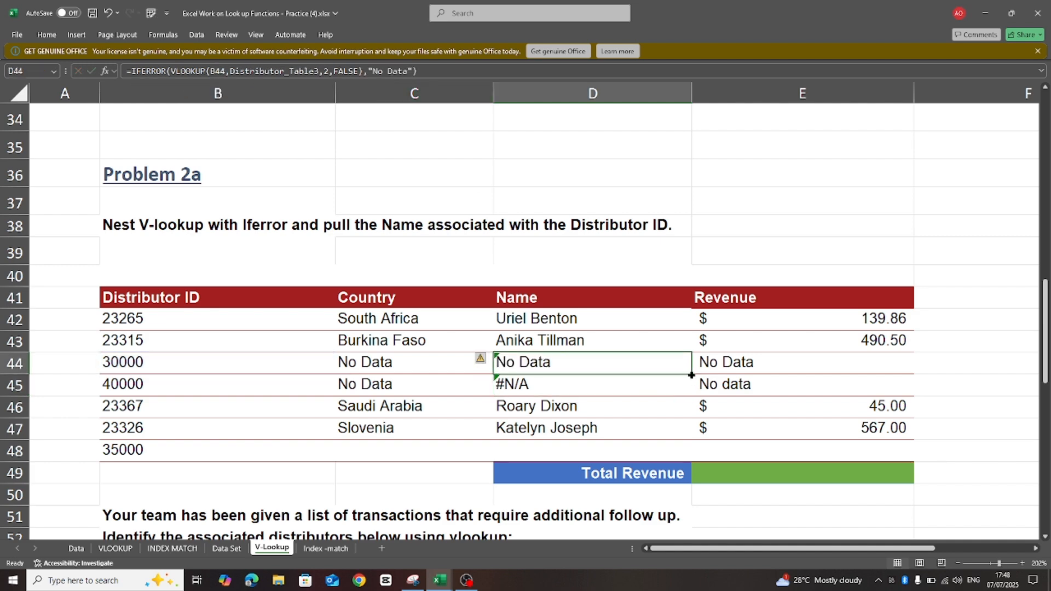
pyautogui.moveTo(692, 374); pyautogui.dragTo(692, 439)
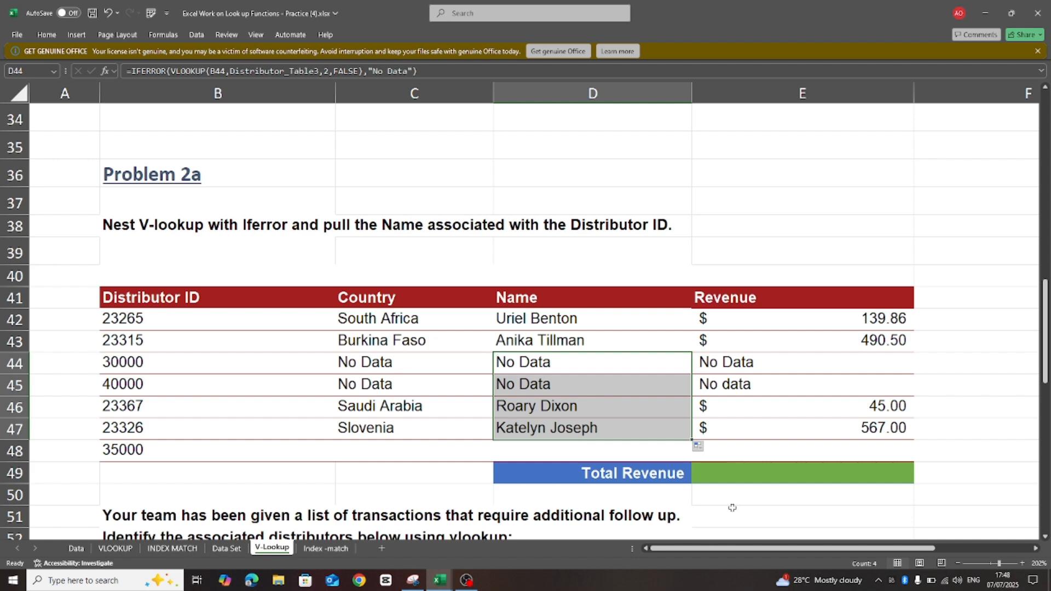
pyautogui.click(738, 452)
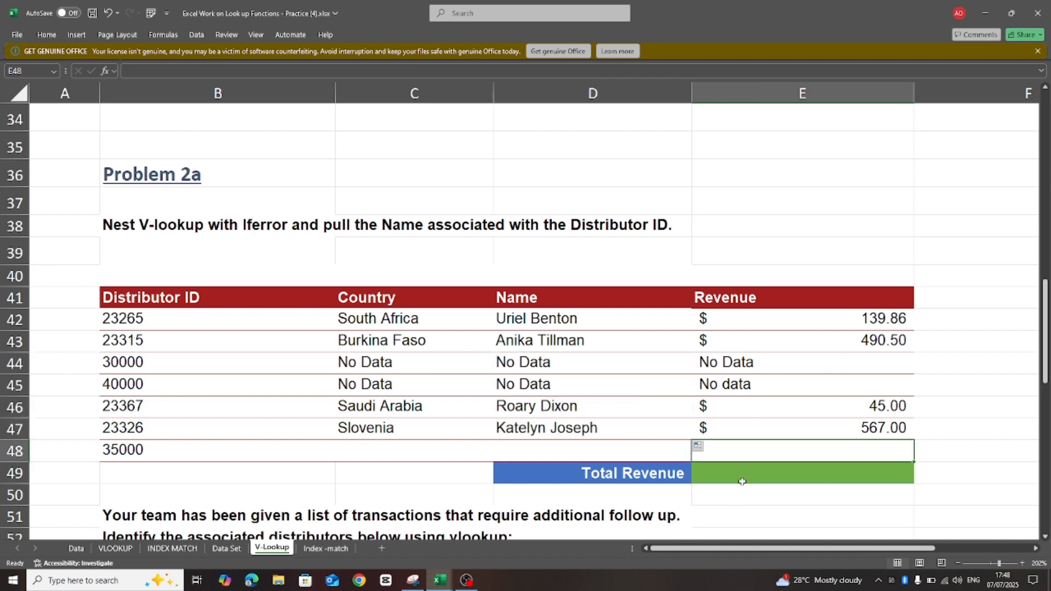
# Step: Total the Revenue column in E49 with =SUM(E42:E47)
pyautogui.click(894, 428)
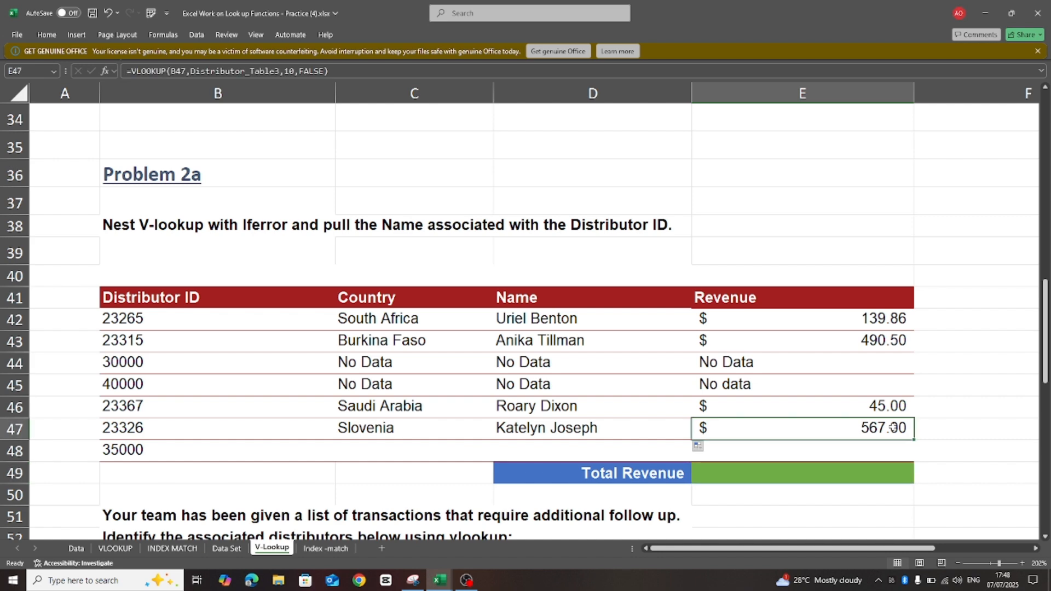
pyautogui.click(856, 318)
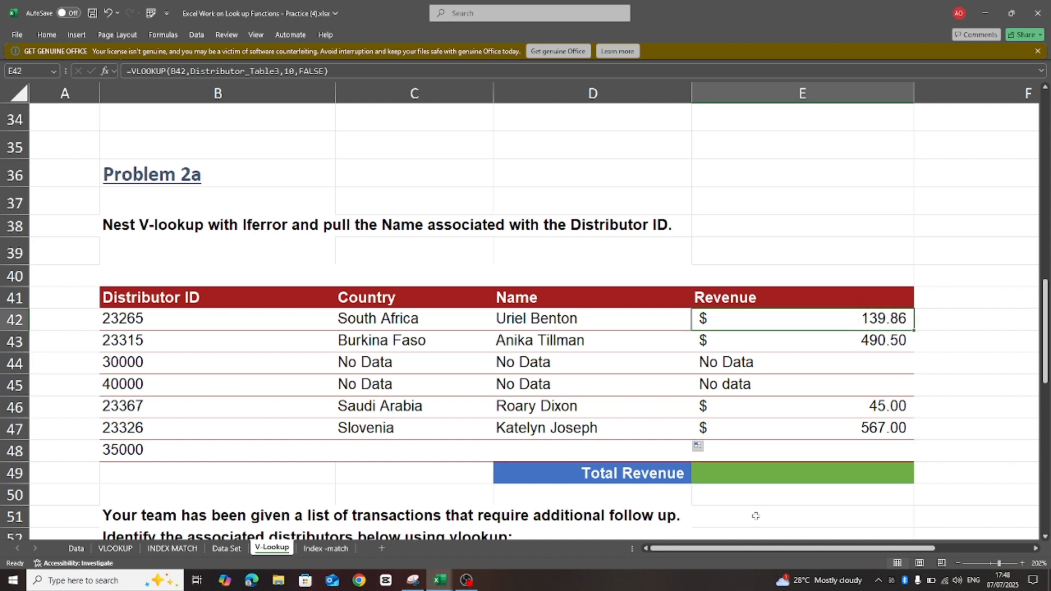
pyautogui.click(746, 470)
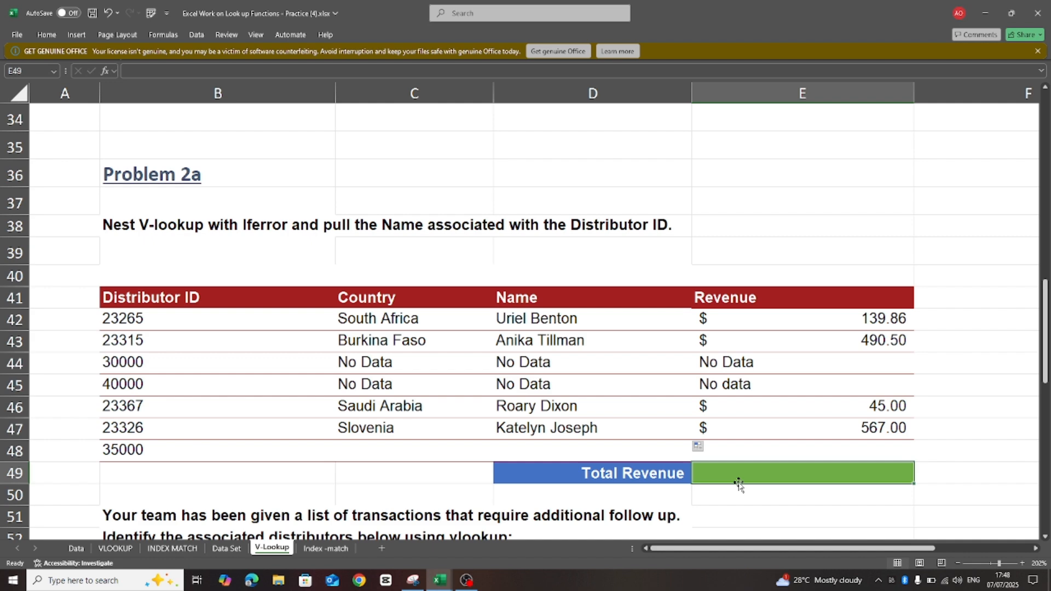
pyautogui.write('=sum')
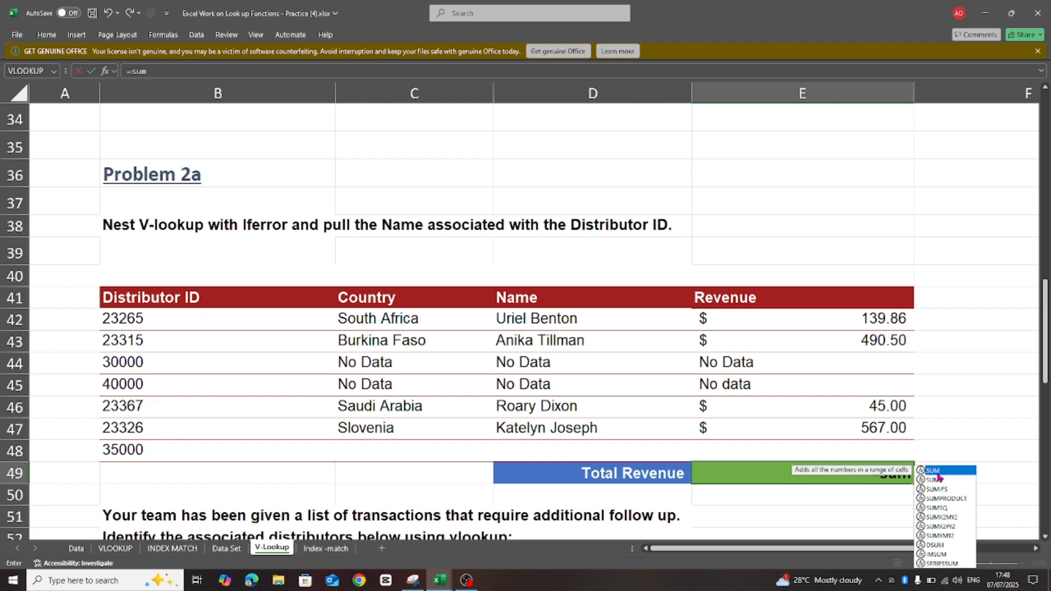
pyautogui.press('Tab')
pyautogui.moveTo(850, 320); pyautogui.dragTo(854, 438)
pyautogui.write(')')
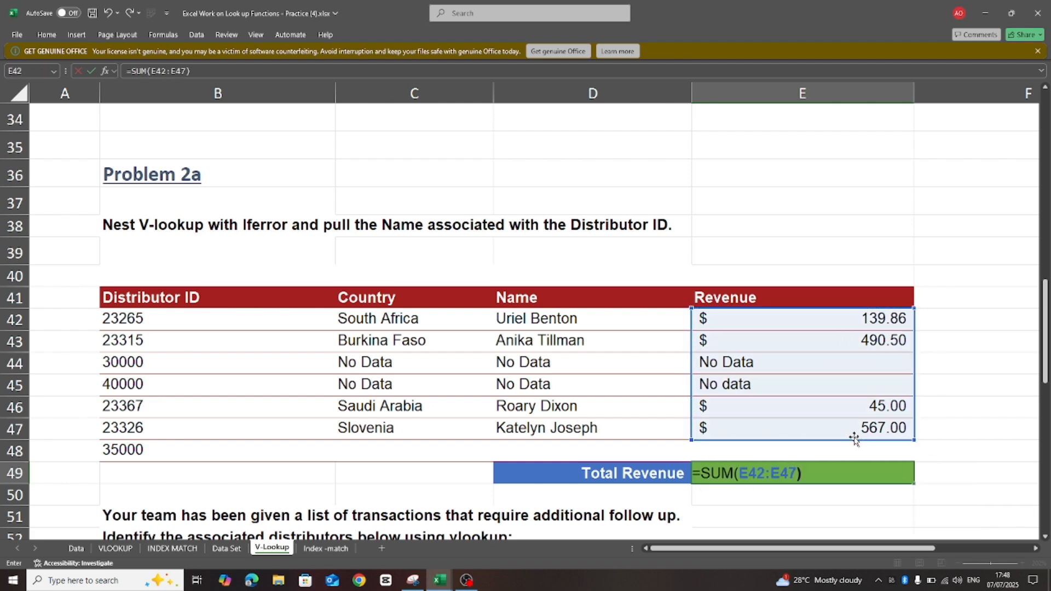
pyautogui.press('Return')
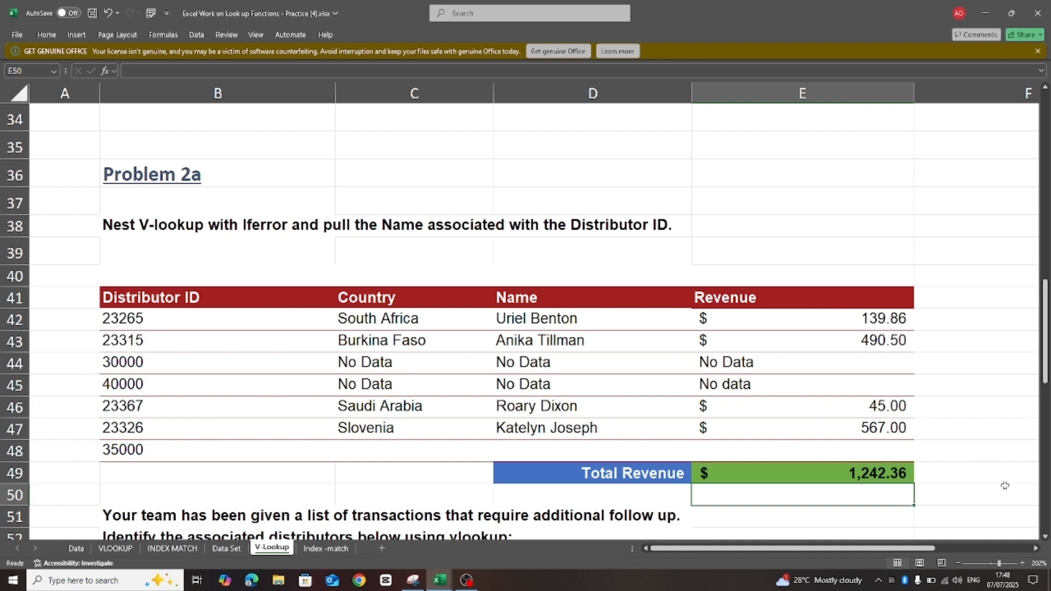
# Step: Look up the first distributor's name in C55 of the follow-up transactions table with =VLOOKUP(B55,Distributor_Table3,2,0)
pyautogui.click(1045, 537)
pyautogui.scroll(-7, 1045, 539)
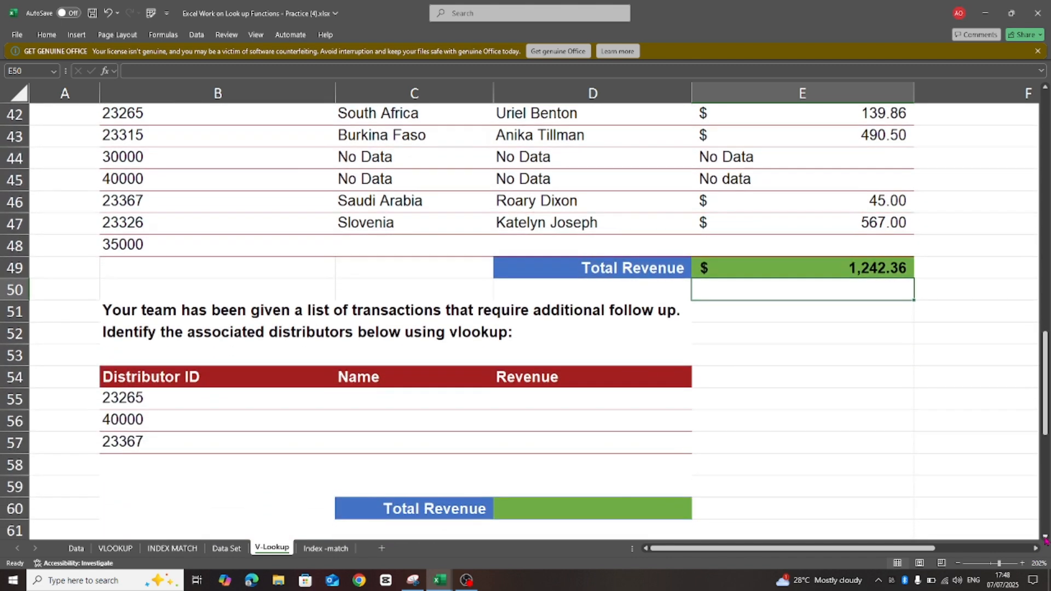
pyautogui.click(1045, 538)
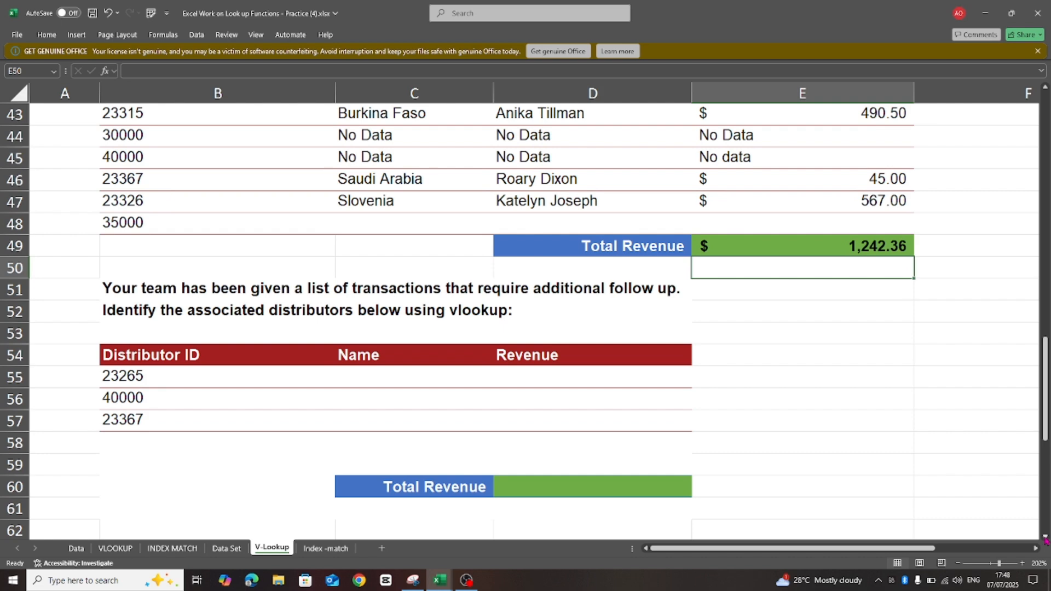
pyautogui.click(1044, 538)
pyautogui.click(1045, 538)
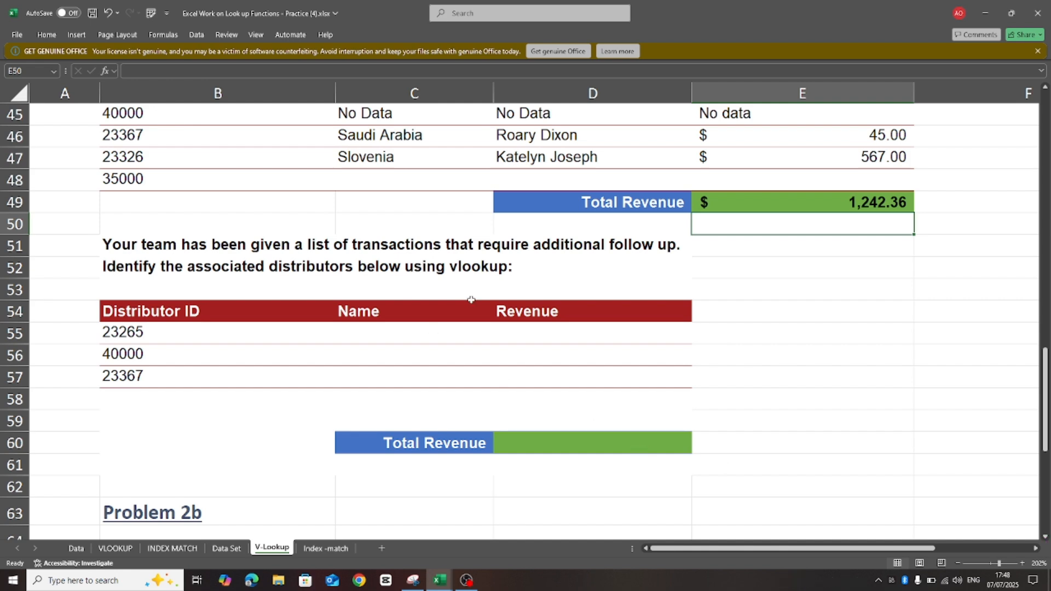
pyautogui.click(343, 331)
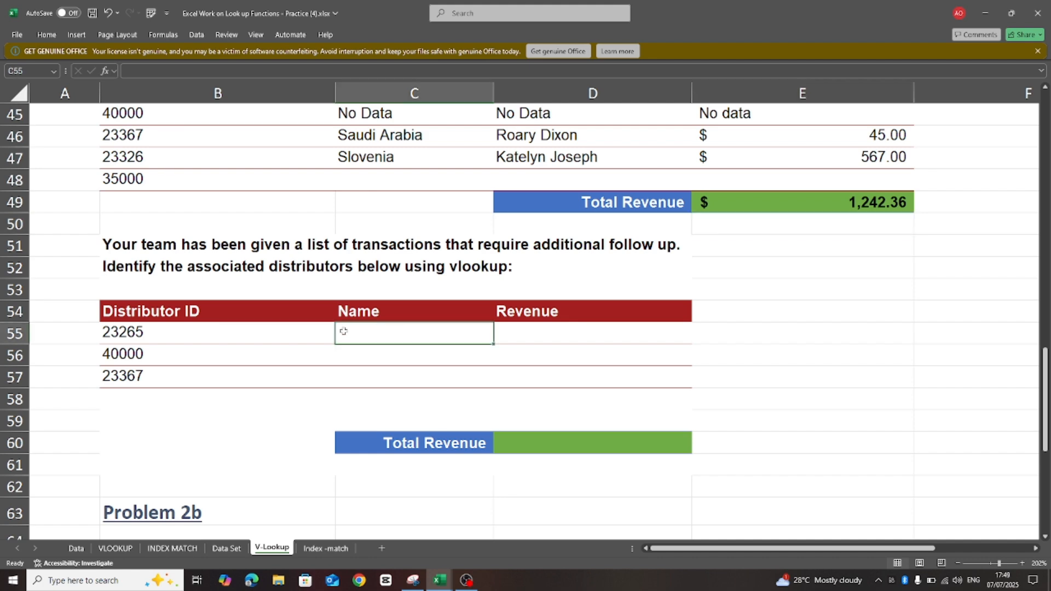
pyautogui.write('=vl')
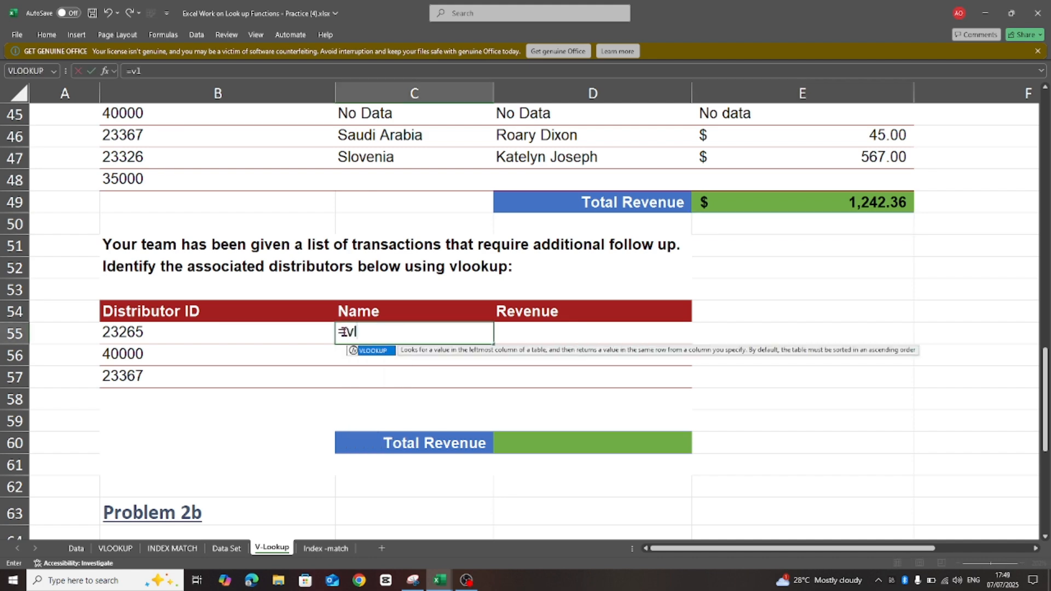
pyautogui.doubleClick(375, 354)
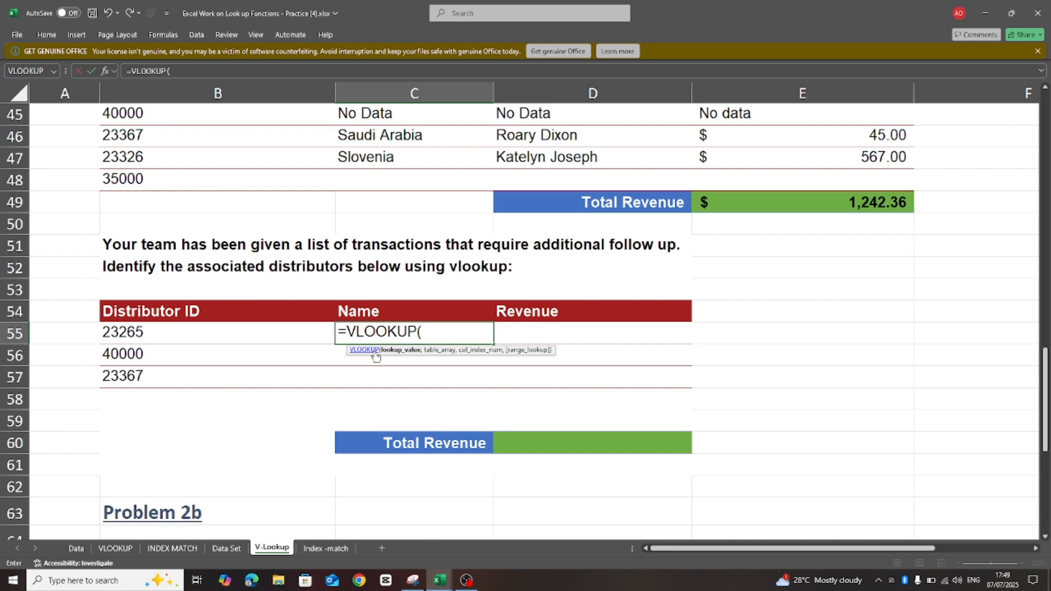
pyautogui.click(184, 335)
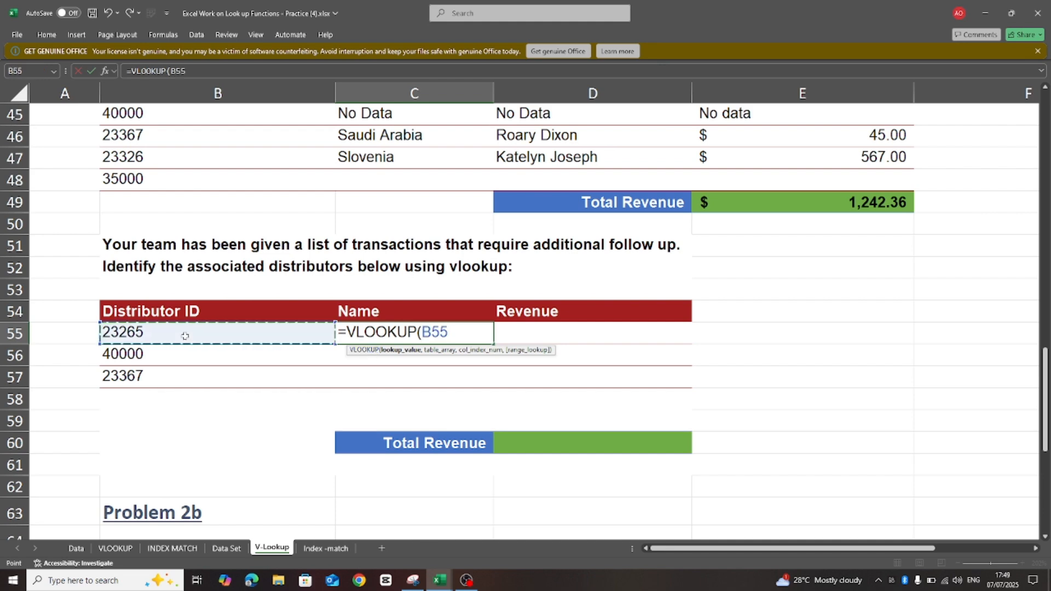
pyautogui.write(',dis')
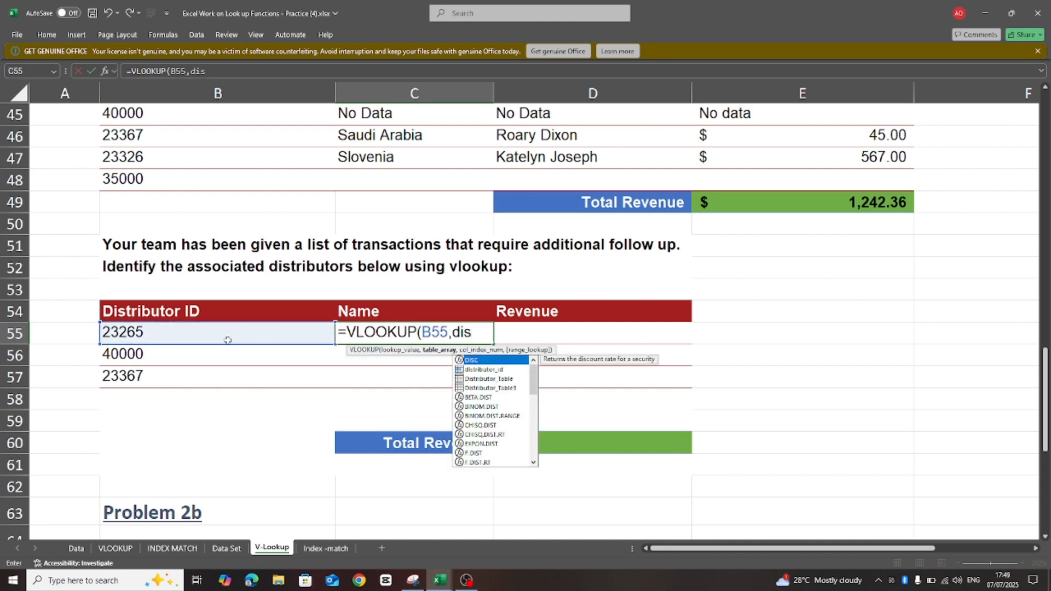
pyautogui.doubleClick(493, 388)
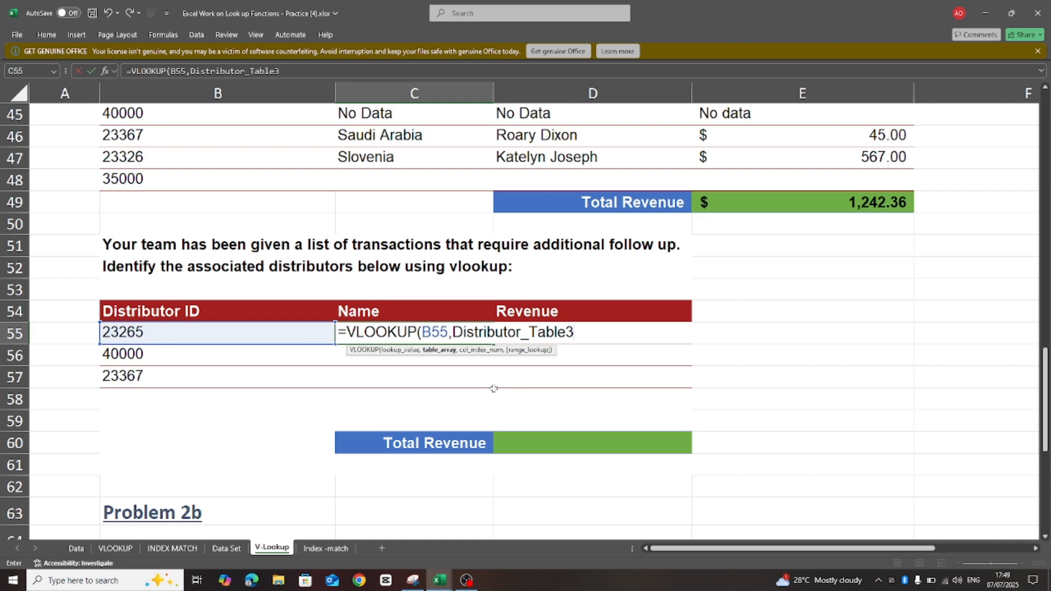
pyautogui.write(',2,')
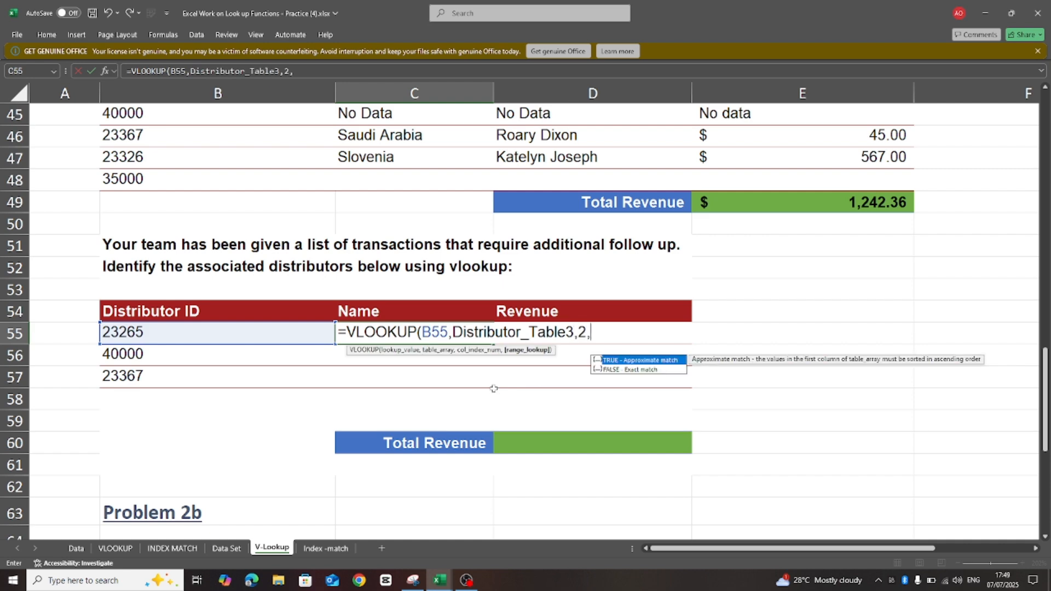
pyautogui.write('0)')
pyautogui.press('Return')
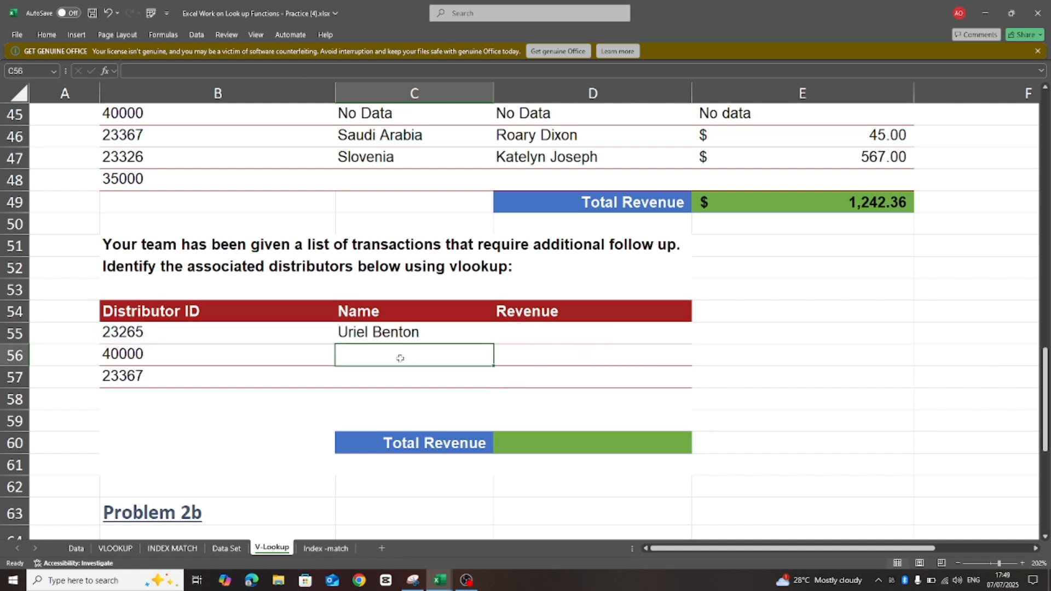
# Step: Copy the name lookup from C55 down through C57, and select the first Revenue cell, D55
pyautogui.click(416, 329)
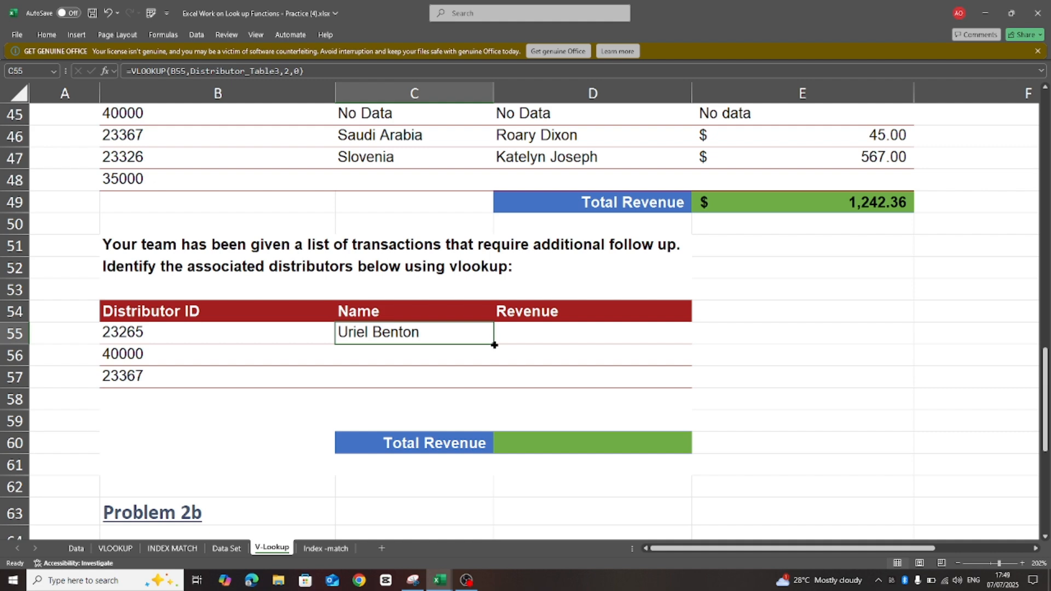
pyautogui.moveTo(495, 345); pyautogui.dragTo(492, 386)
pyautogui.click(531, 335)
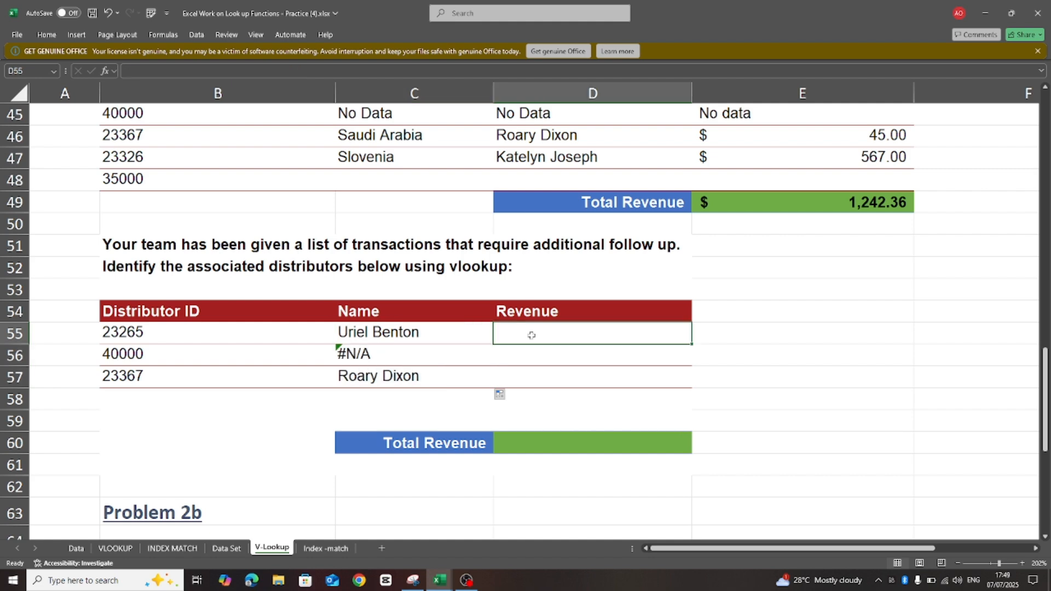
# Step: Look up the first follow-up distributor's revenue in D55 with =VLOOKUP(B55,Distributor_Table3,10,0) and copy the formula down through D57
pyautogui.write('=')
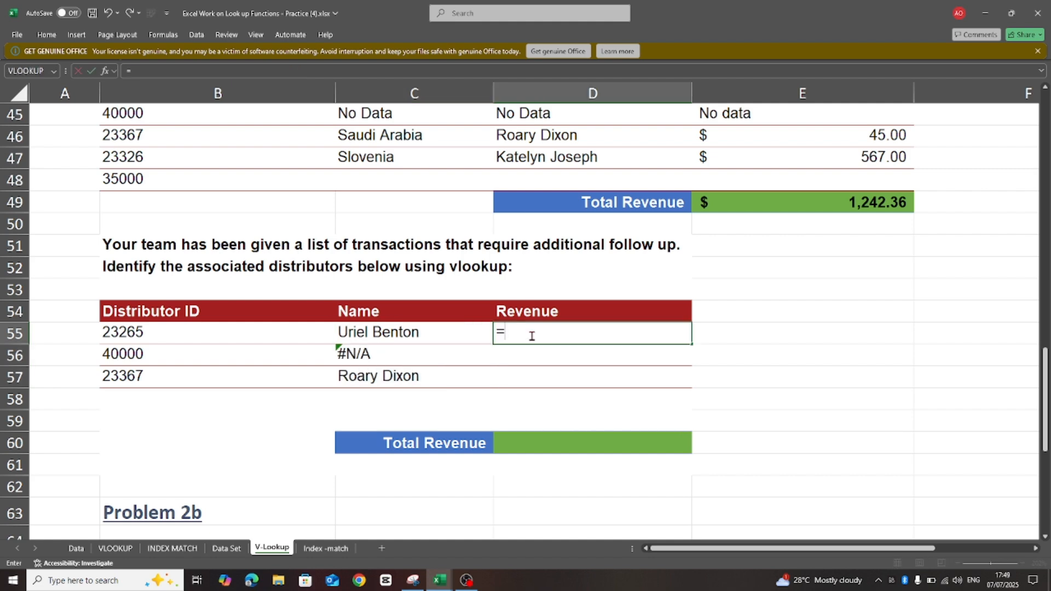
pyautogui.write('v')
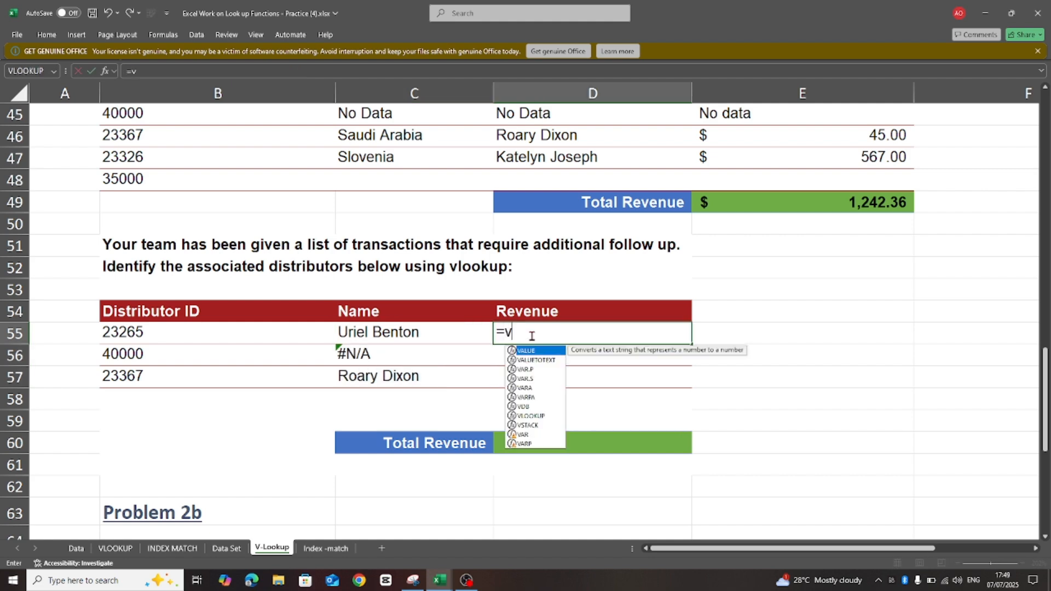
pyautogui.doubleClick(531, 416)
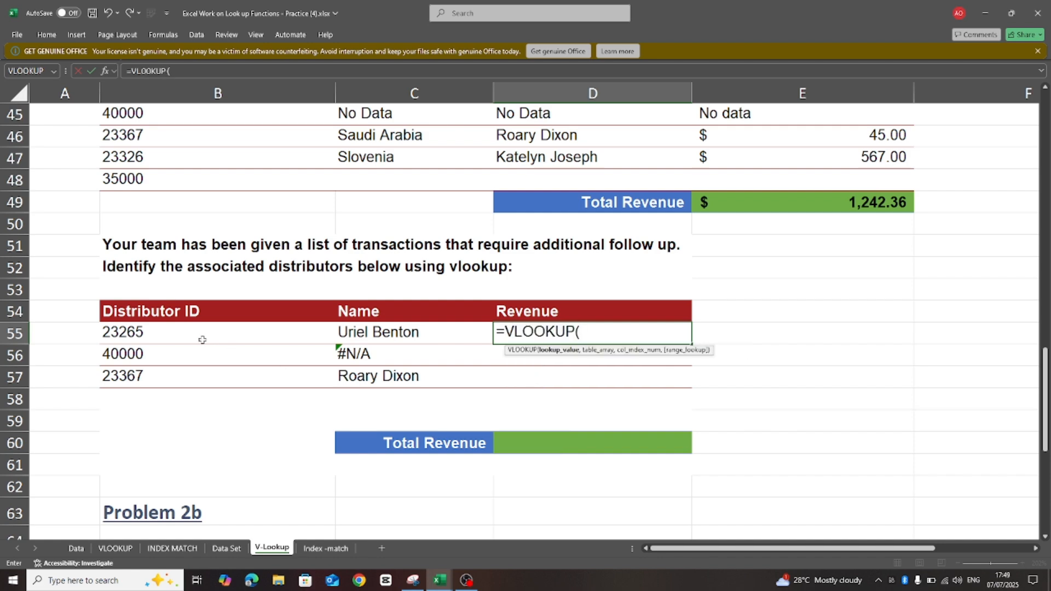
pyautogui.click(184, 338)
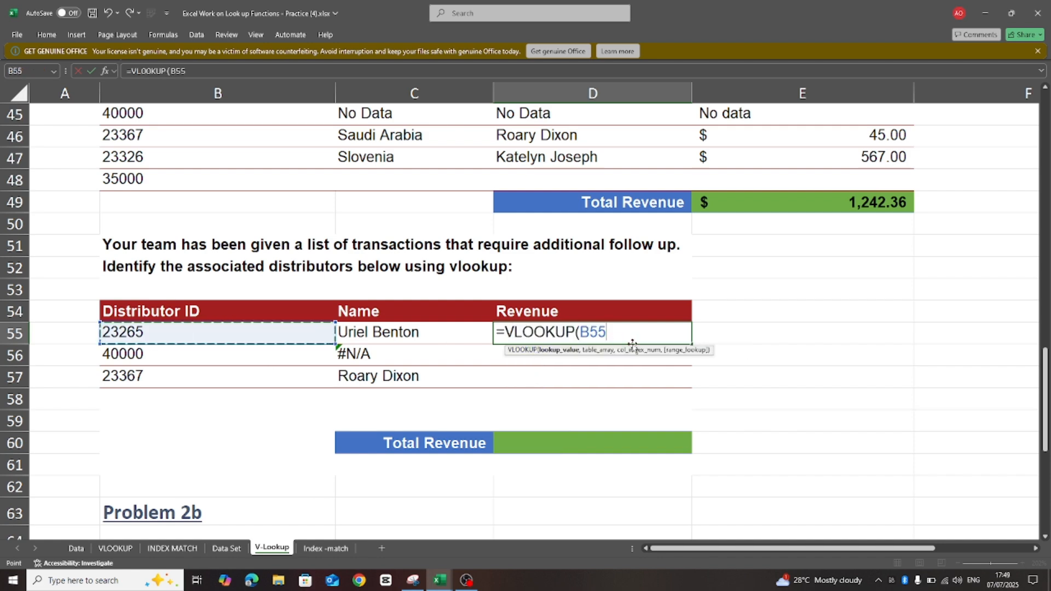
pyautogui.write(',dis')
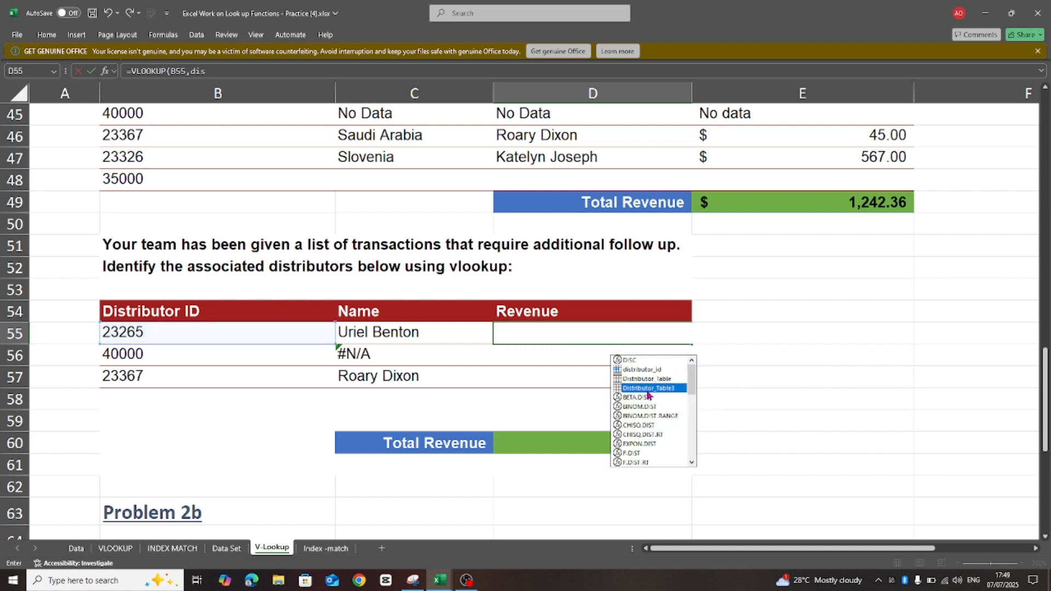
pyautogui.doubleClick(648, 388)
pyautogui.write(',')
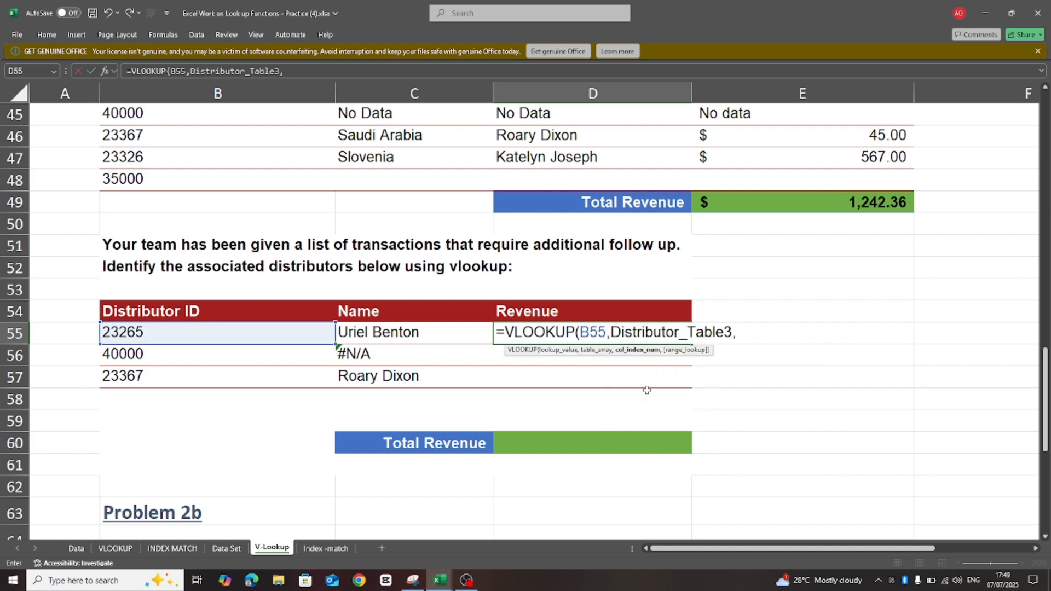
pyautogui.write('10,0')
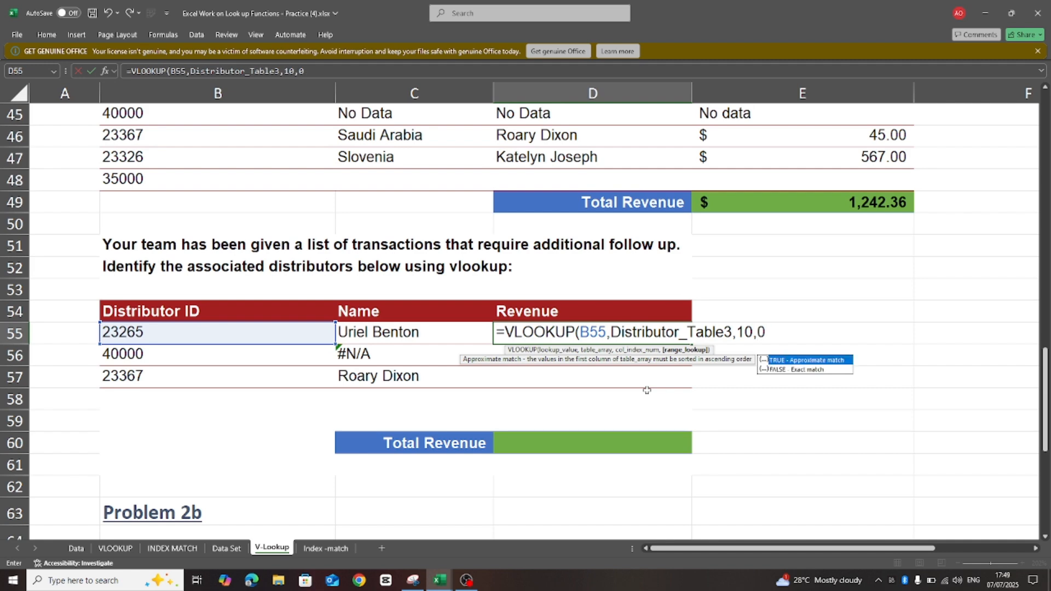
pyautogui.write(')')
pyautogui.press('Return')
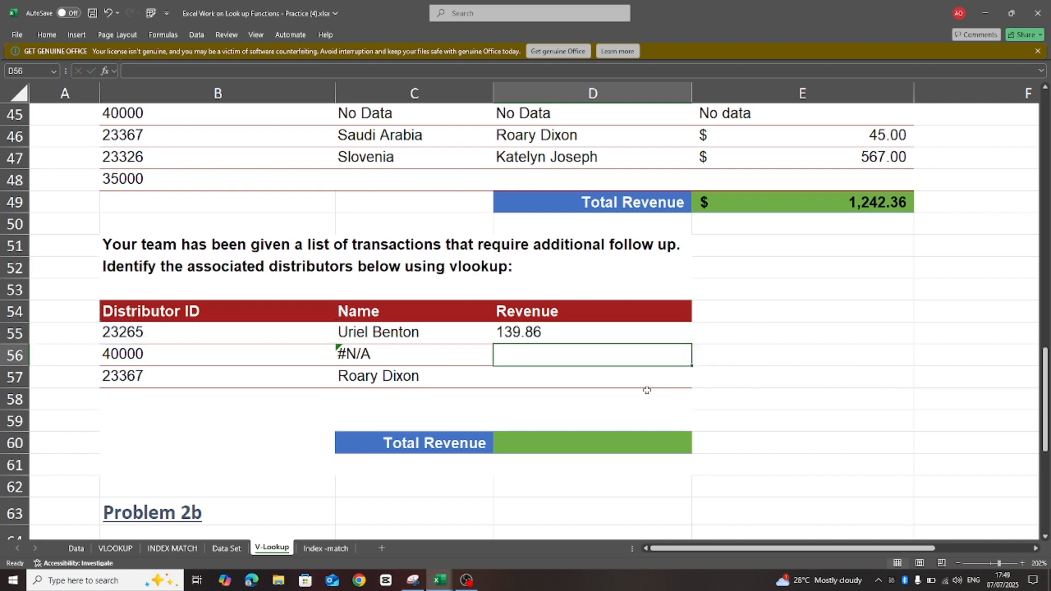
pyautogui.click(562, 339)
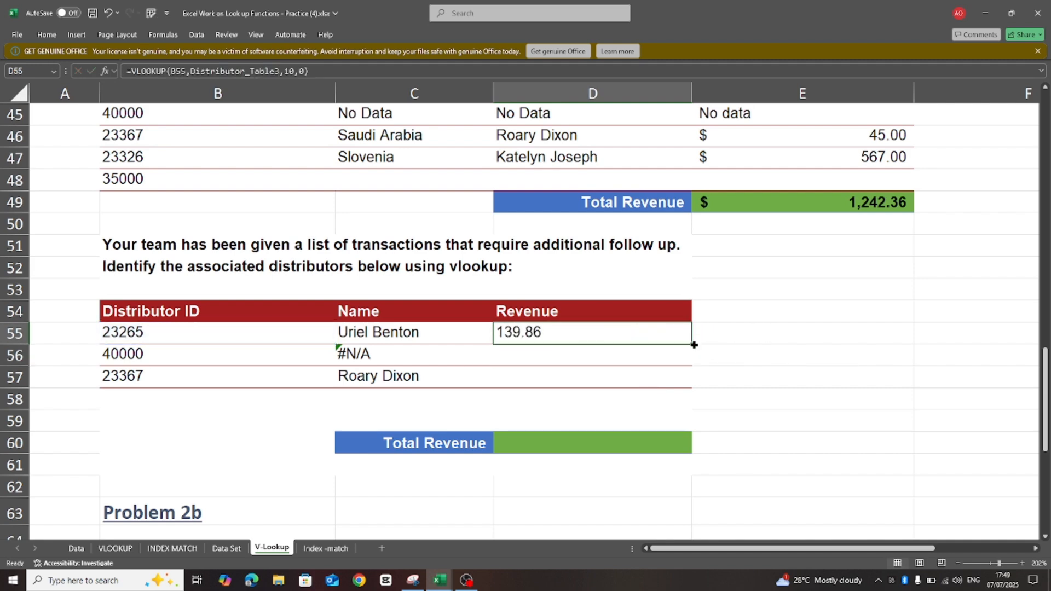
pyautogui.moveTo(693, 344); pyautogui.dragTo(692, 385)
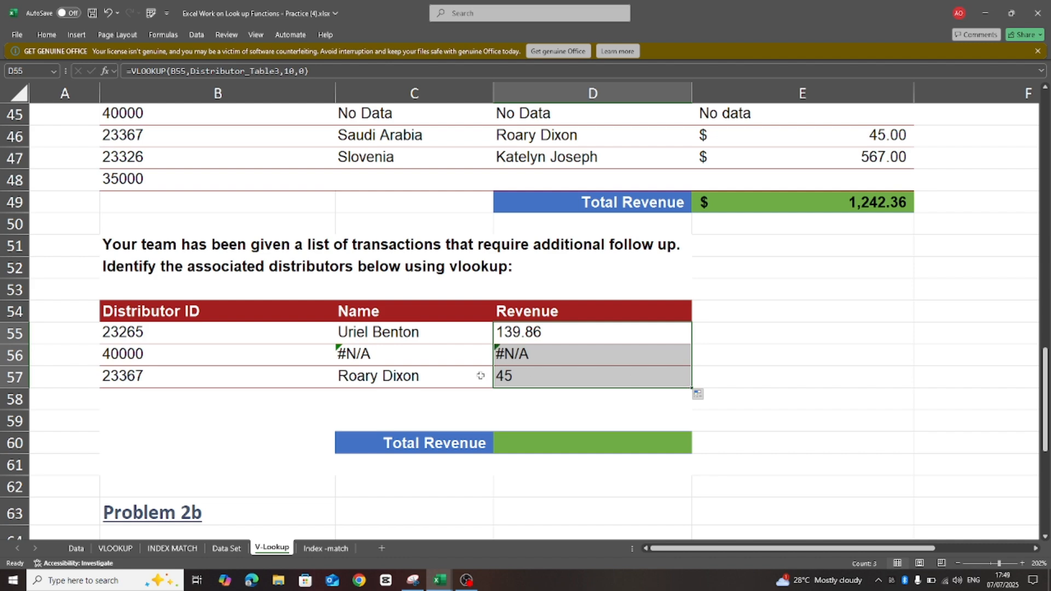
# Step: Wrap the revenue lookup in D56 with an error fallback: =IFERROR(VLOOKUP(B56,Distributor_Table3,10,0),"No Data")
pyautogui.click(530, 356)
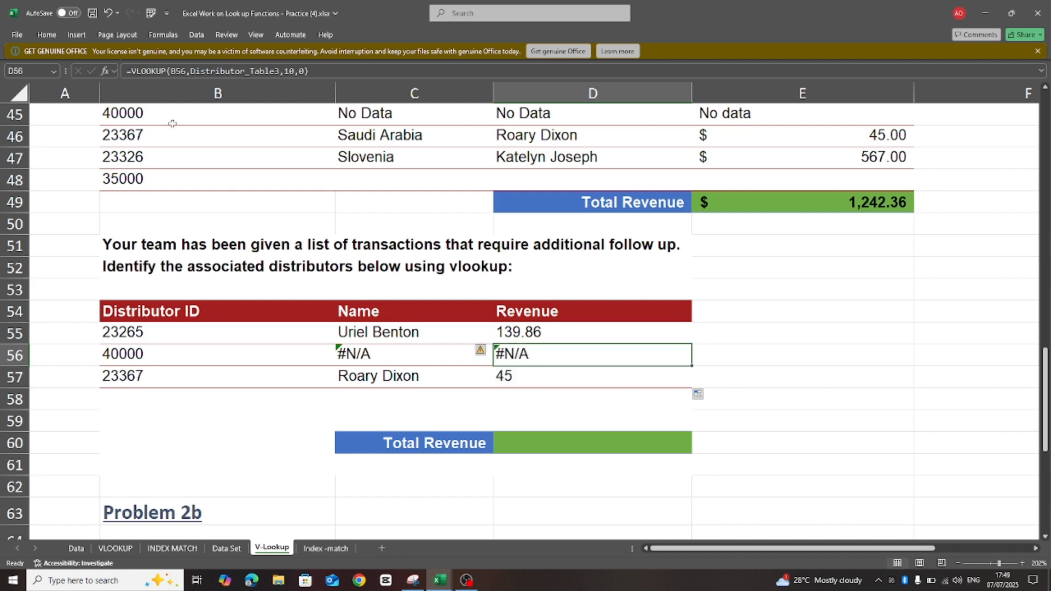
pyautogui.click(133, 70)
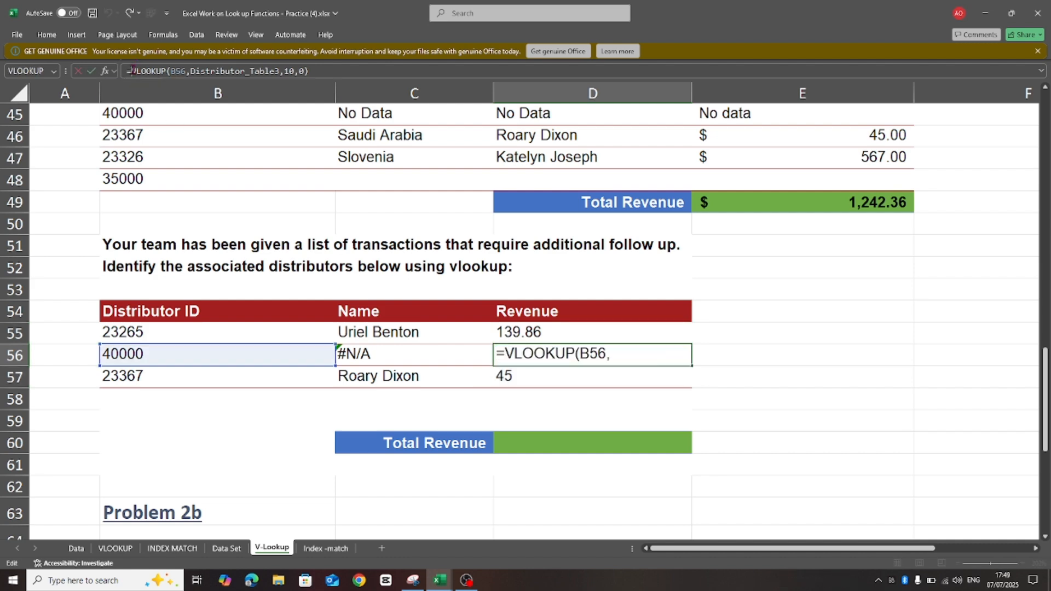
pyautogui.write('if')
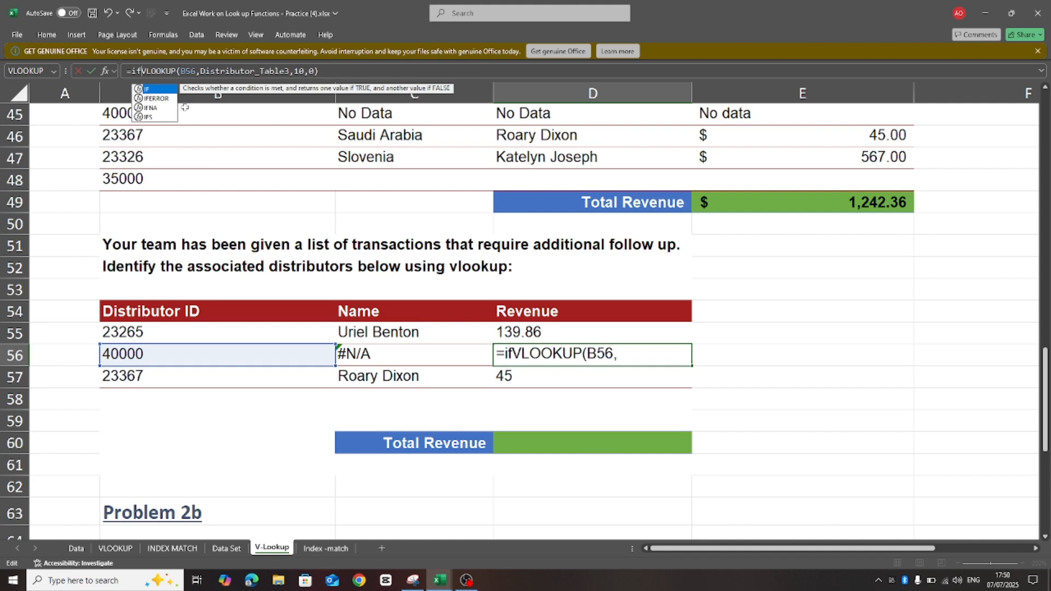
pyautogui.doubleClick(157, 99)
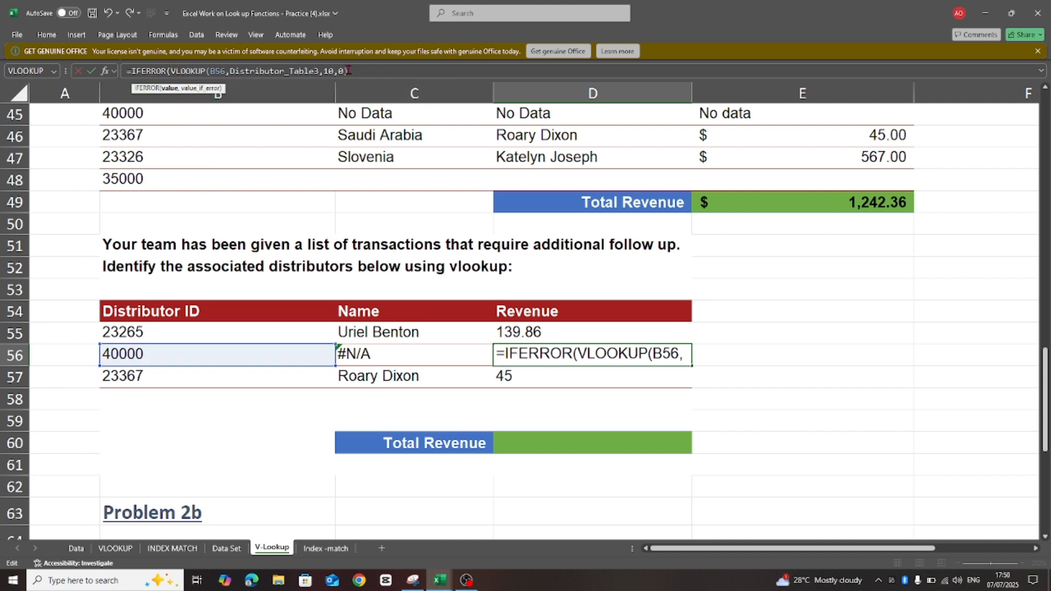
pyautogui.click(350, 71)
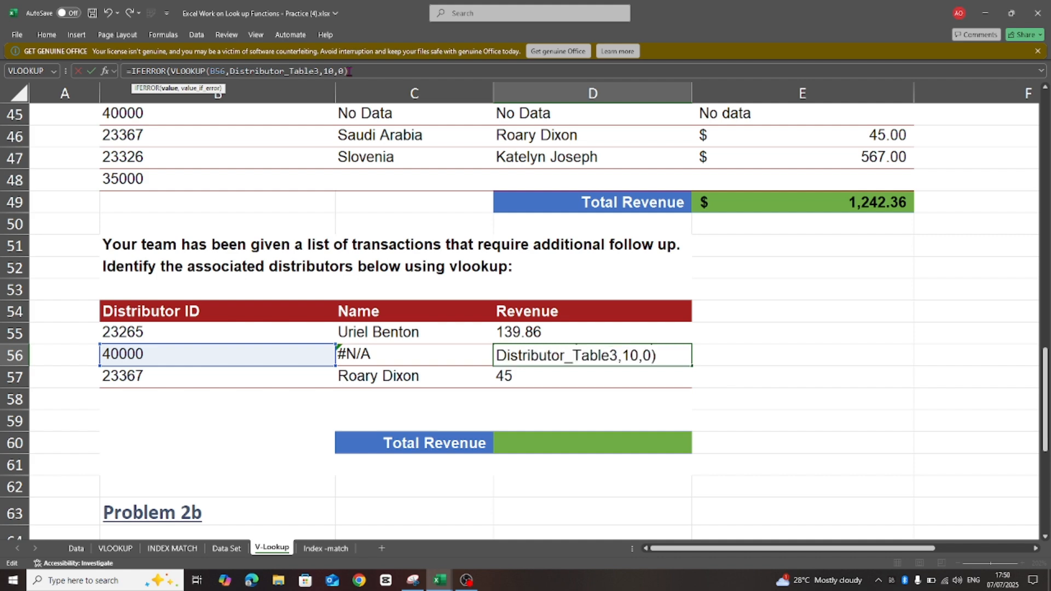
pyautogui.write(',"No Data')
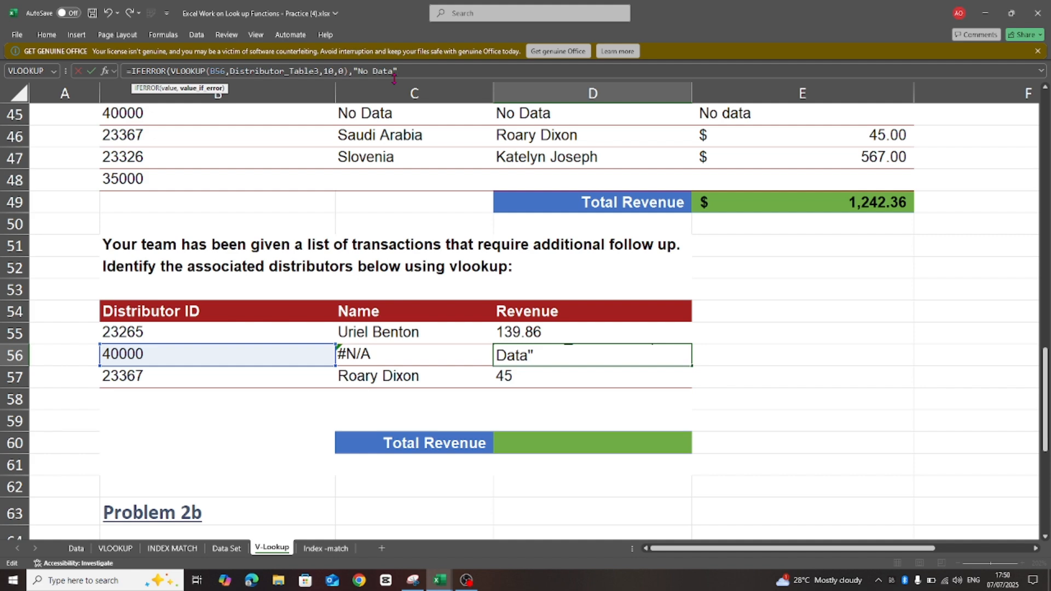
pyautogui.write('")')
pyautogui.press('Return')
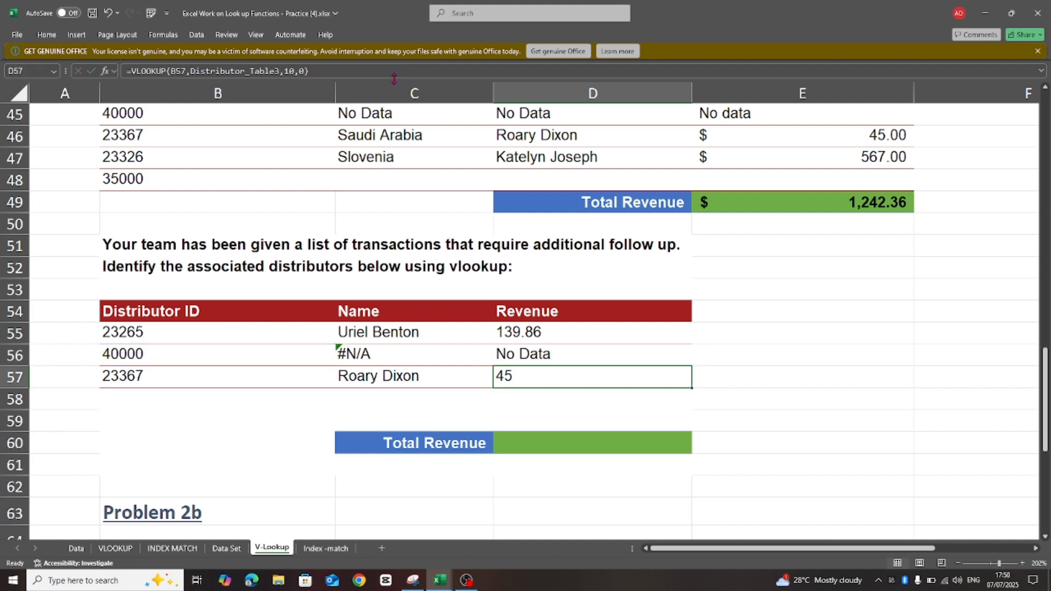
# Step: Wrap the name lookup in C56 with an error fallback: =IFERROR(VLOOKUP(B56,Distributor_Table3,2,0),"No Data")
pyautogui.click(378, 354)
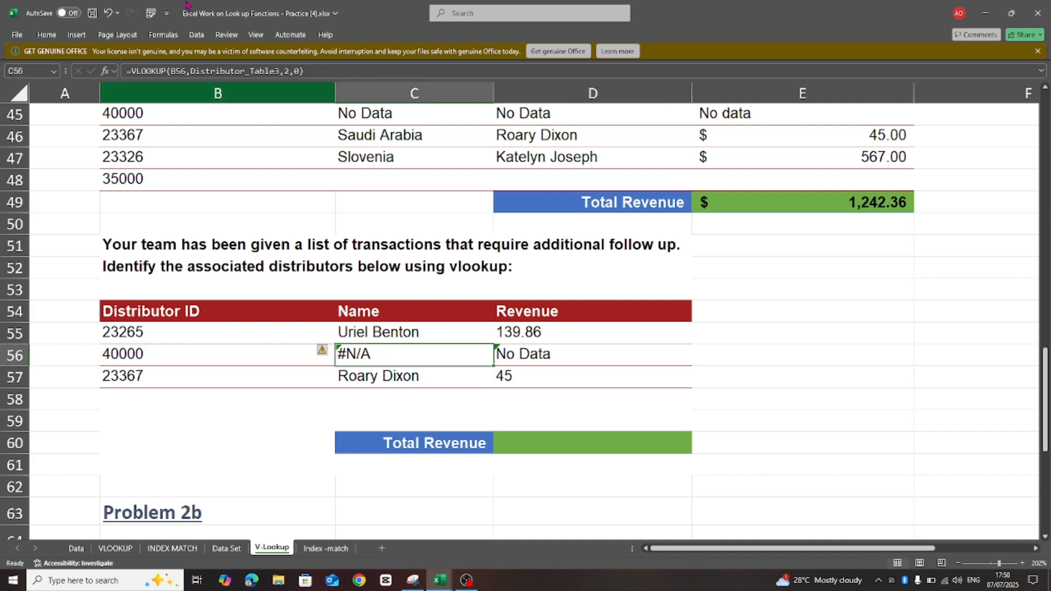
pyautogui.click(132, 76)
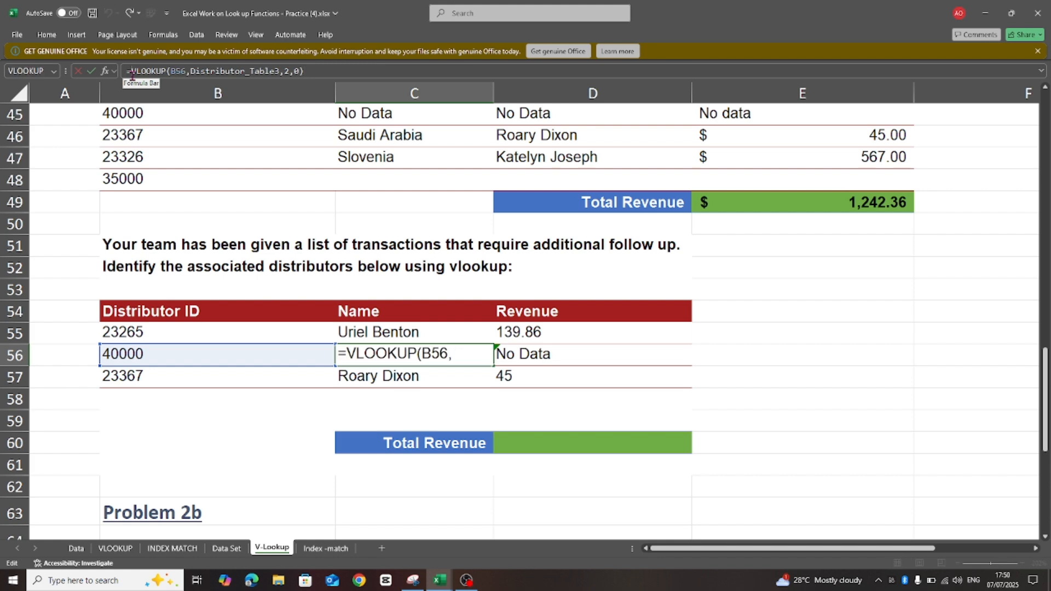
pyautogui.write('ife')
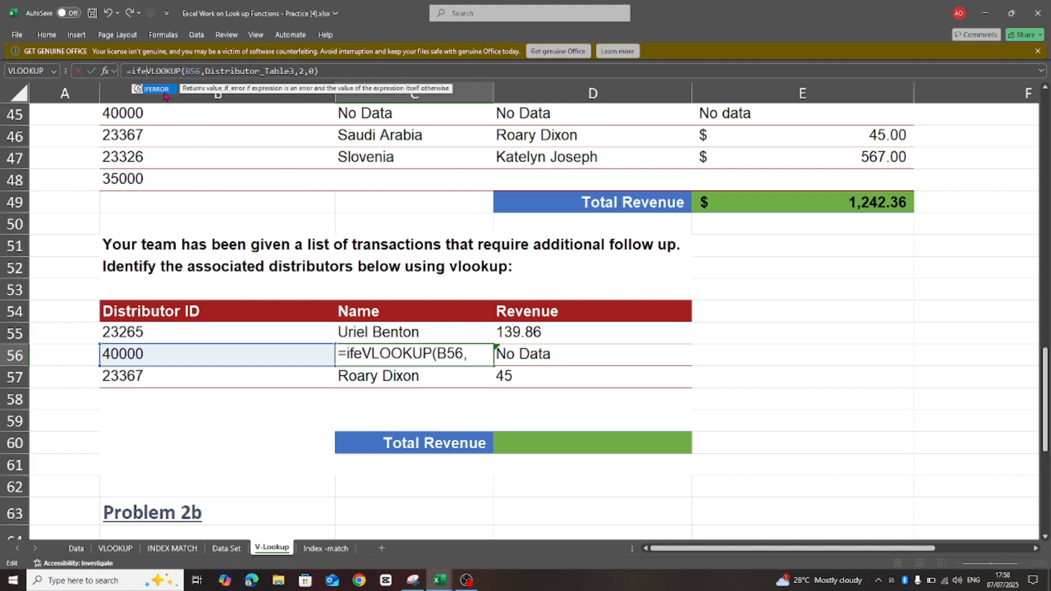
pyautogui.doubleClick(164, 96)
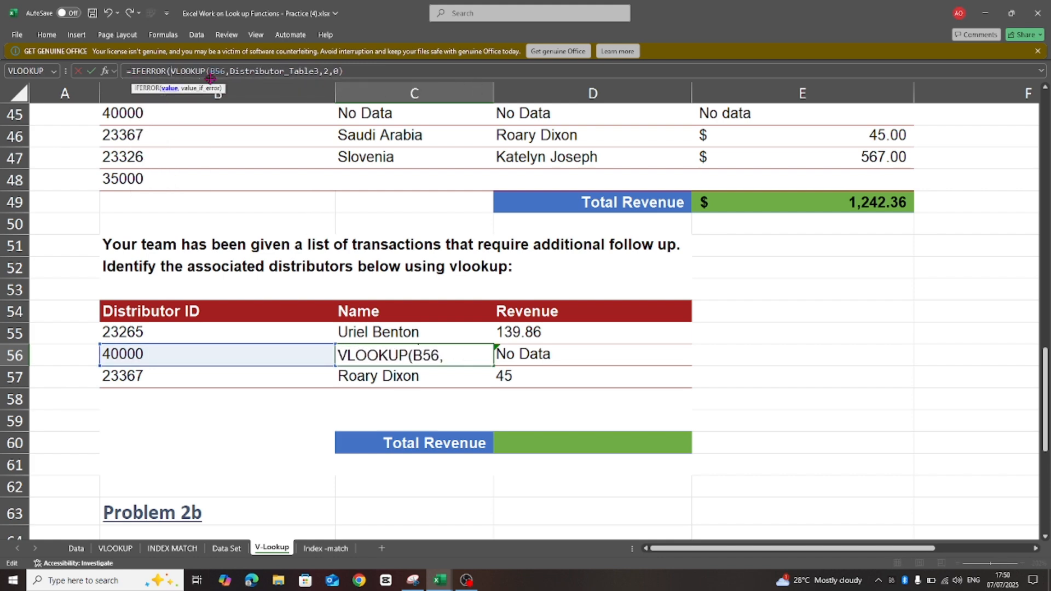
pyautogui.click(347, 71)
pyautogui.write(',')
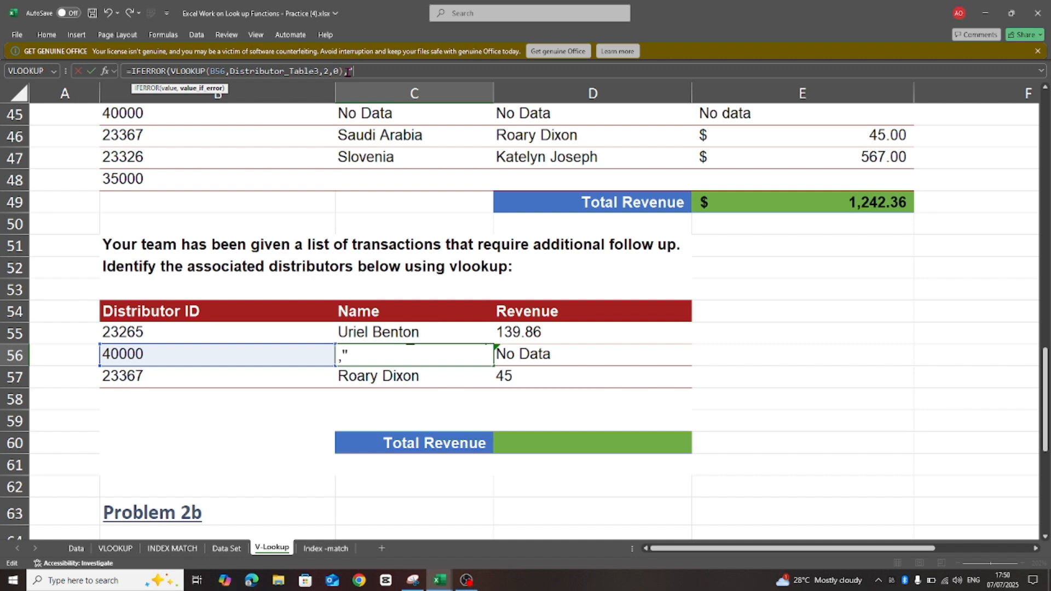
pyautogui.write('"No Data')
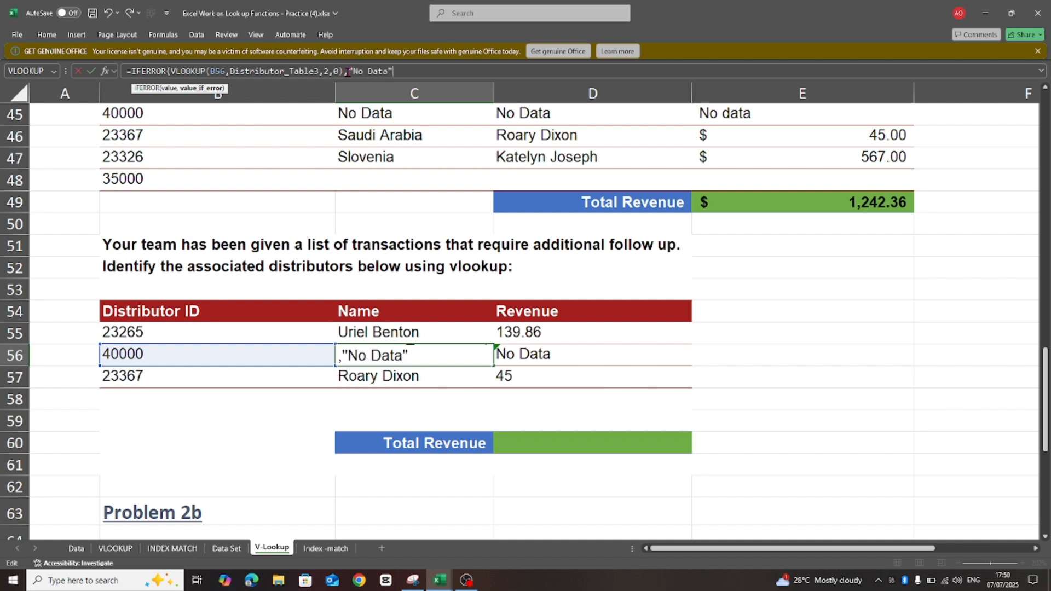
pyautogui.write('")')
pyautogui.press('Return')
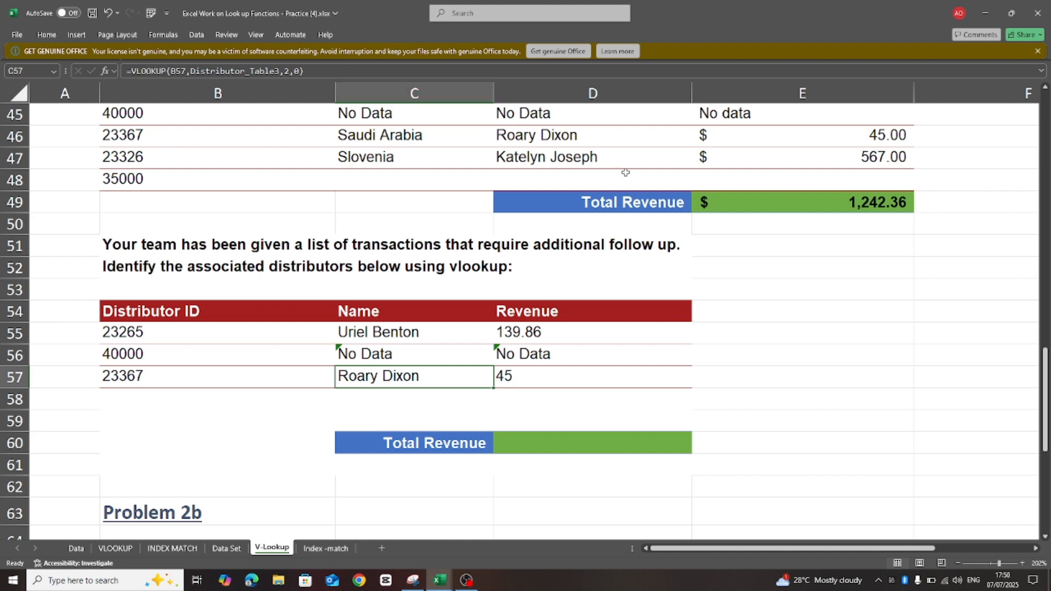
# Step: Total the follow-up table's Revenue column in D60 with =SUM(D55:D57)
pyautogui.click(524, 440)
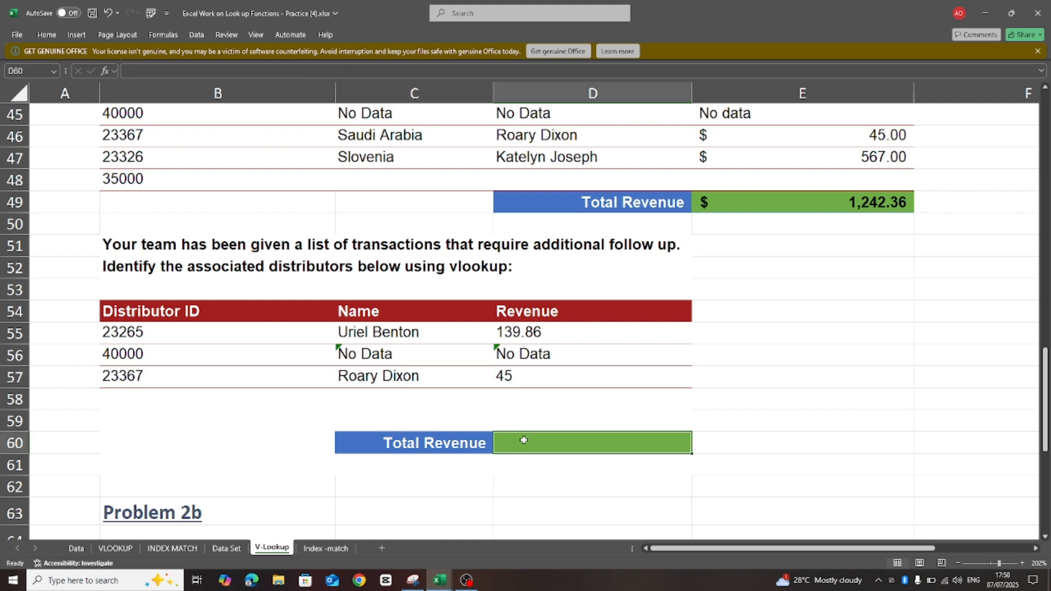
pyautogui.write('=sum')
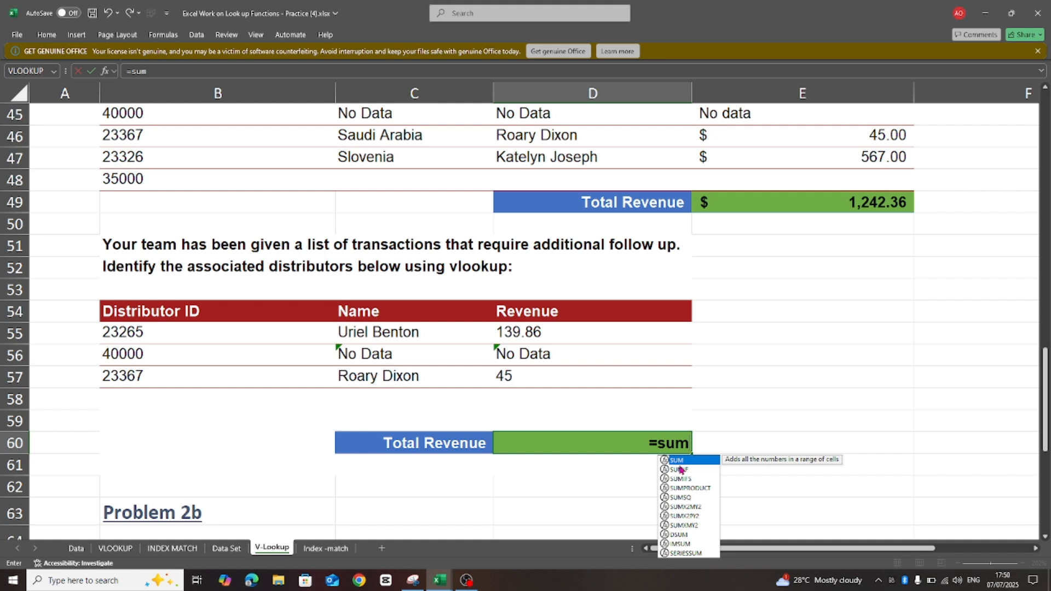
pyautogui.doubleClick(678, 462)
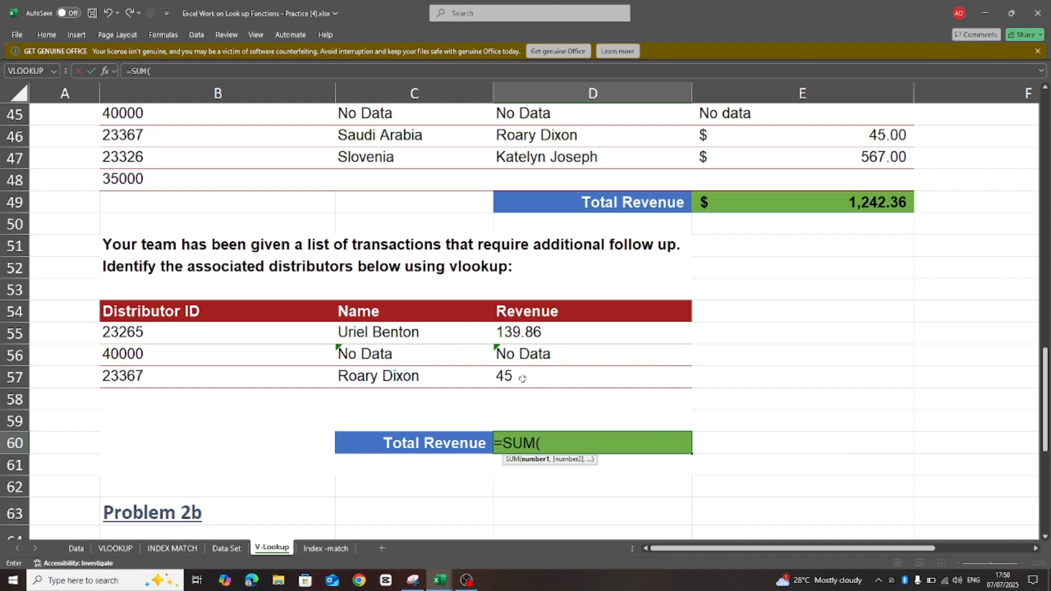
pyautogui.moveTo(538, 332); pyautogui.dragTo(537, 378)
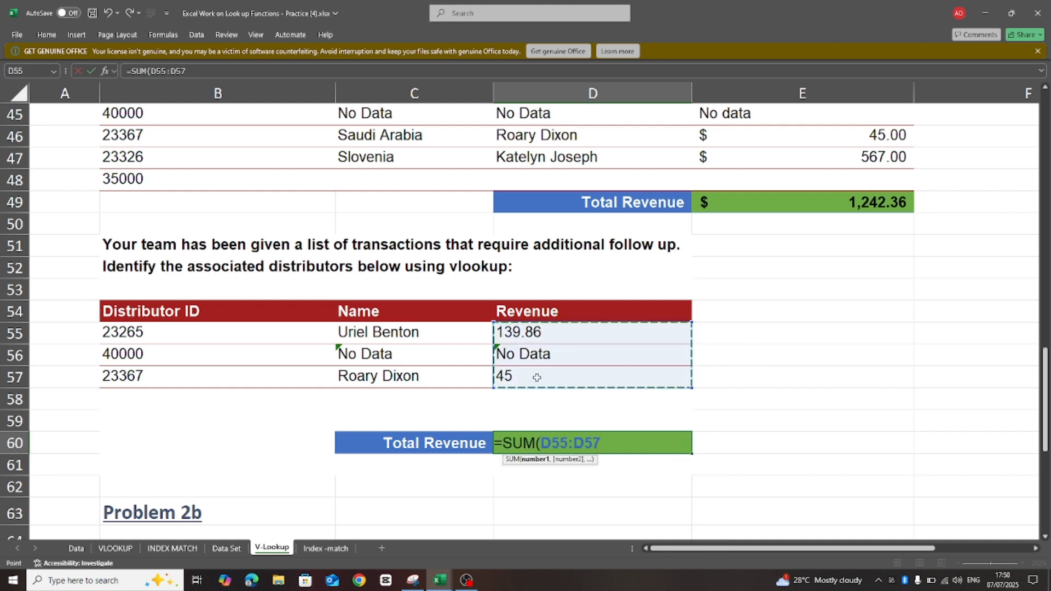
pyautogui.write(')')
pyautogui.press('Return')
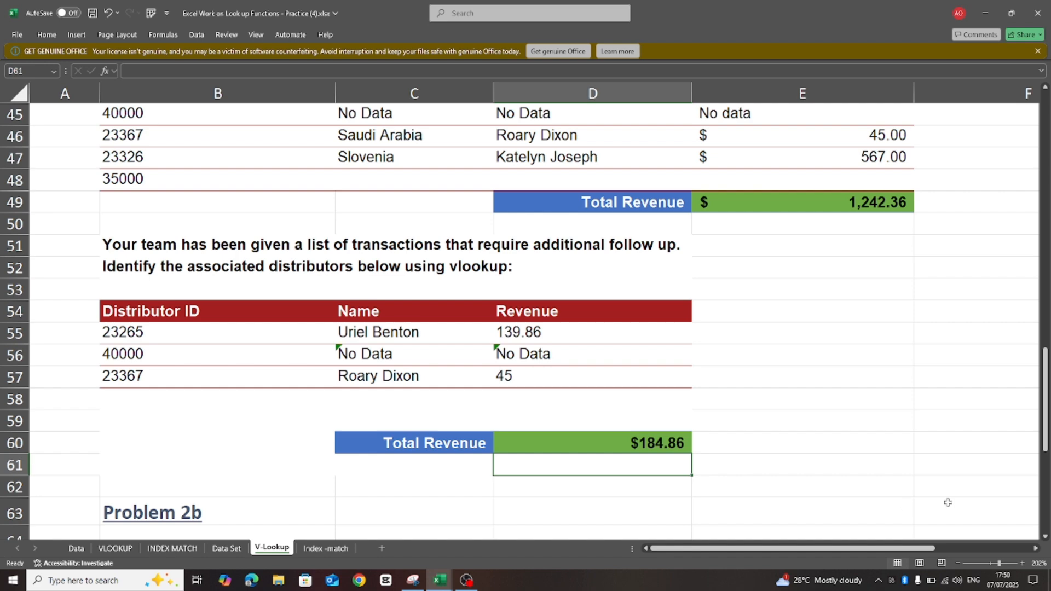
# Step: Check the Unit Price column's position on the Data Set sheet, and select Problem 2b's first Unit Price cell, C68, on the V-Lookup sheet
pyautogui.scroll(-4, 525, 318)
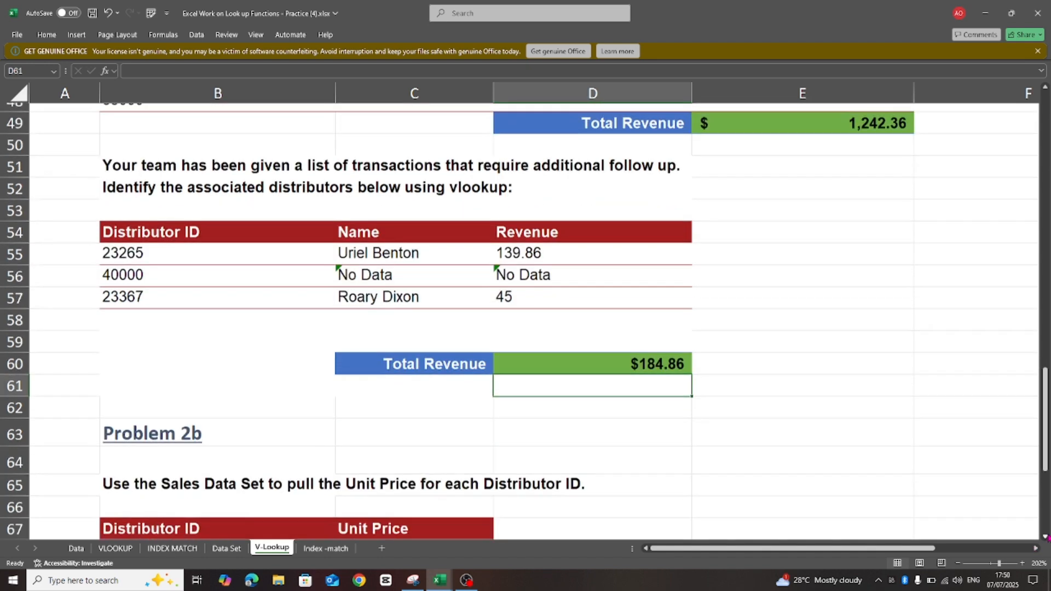
pyautogui.scroll(-1, 525, 317)
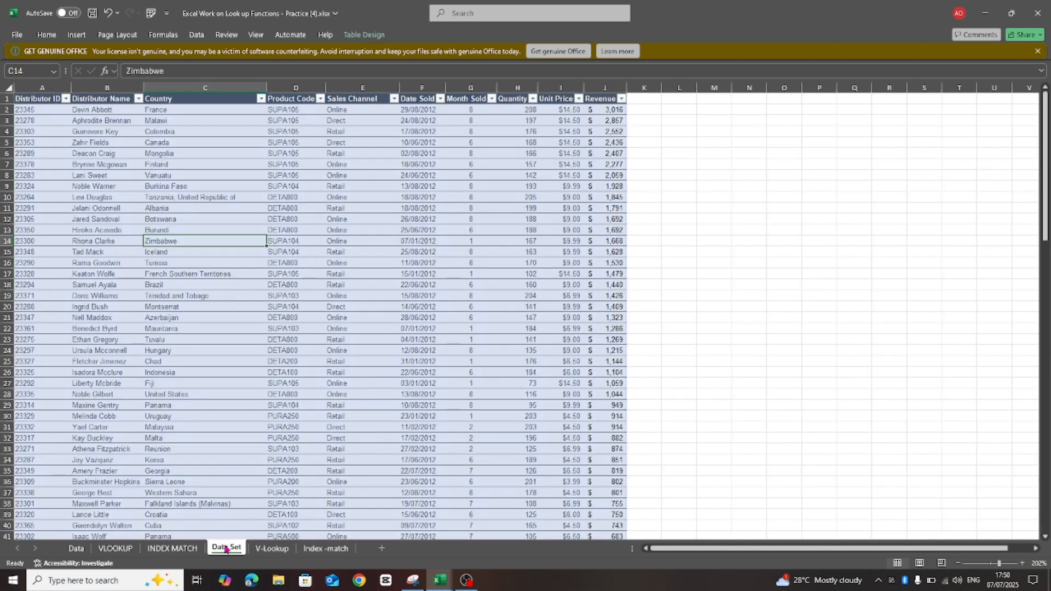
pyautogui.click(227, 548)
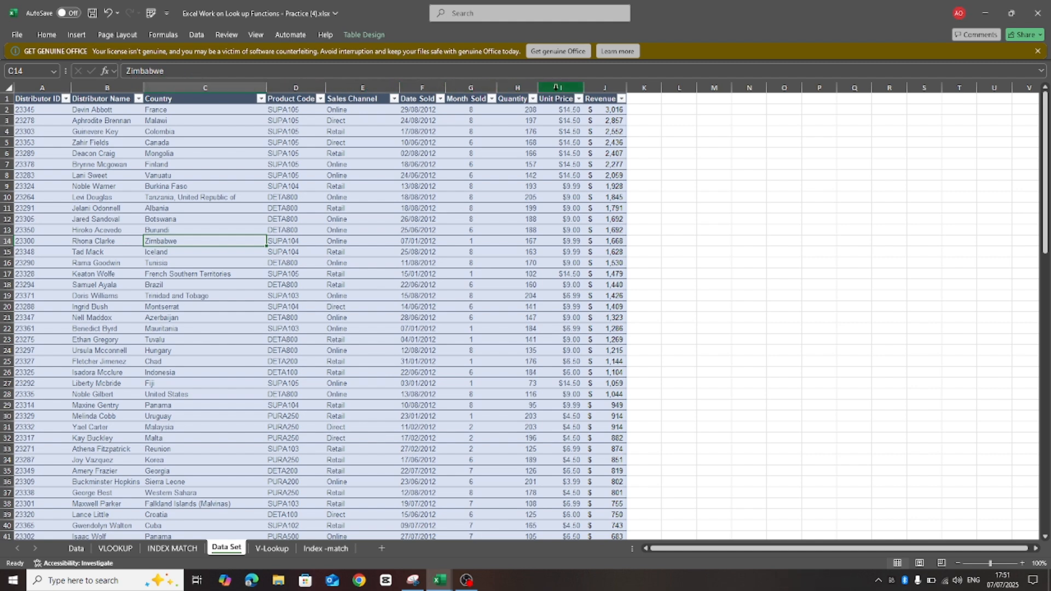
pyautogui.click(274, 548)
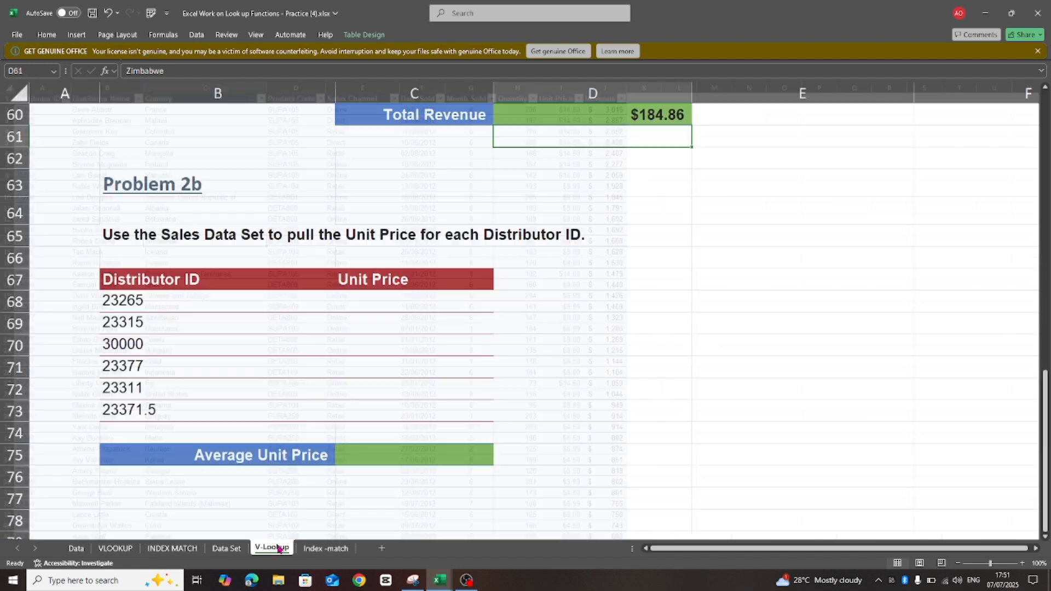
pyautogui.click(331, 302)
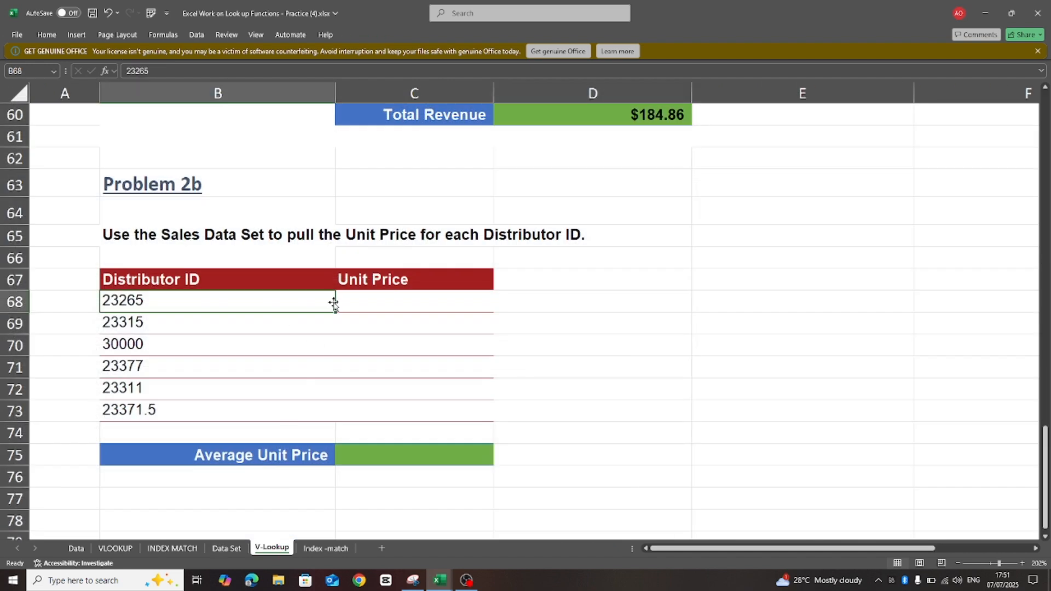
pyautogui.click(354, 310)
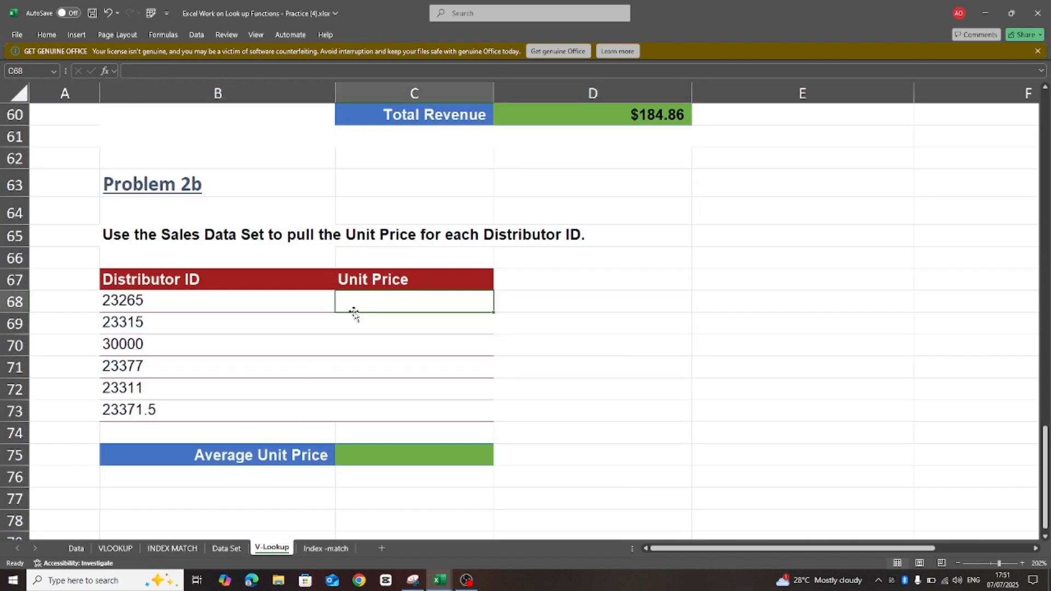
# Step: Look up the Unit Price in C68 with =VLOOKUP(B68,Distributor_Table3,9,0) and fill the formula down through C73
pyautogui.write('=v')
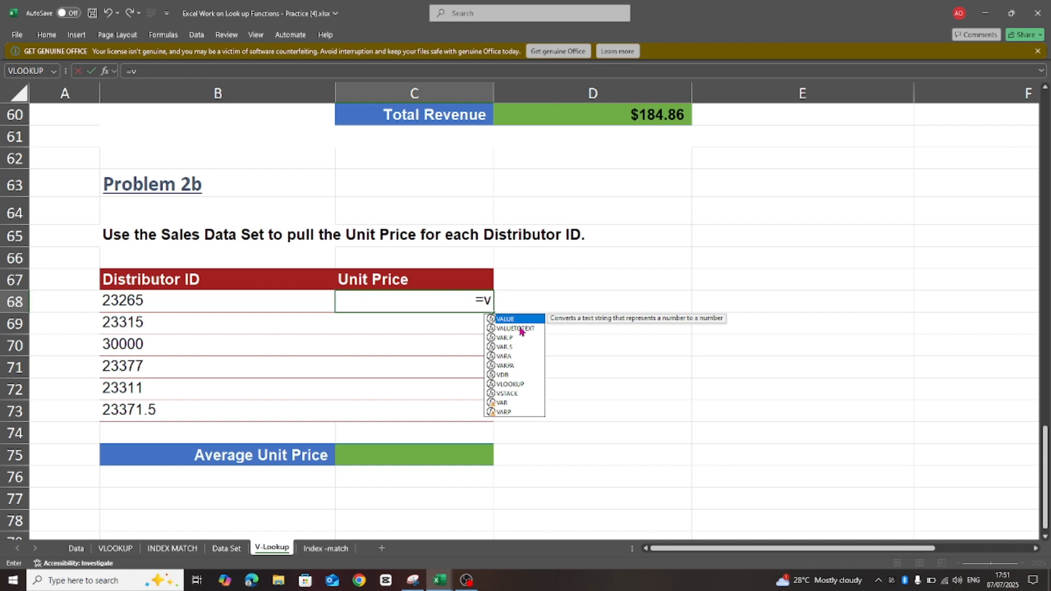
pyautogui.doubleClick(510, 384)
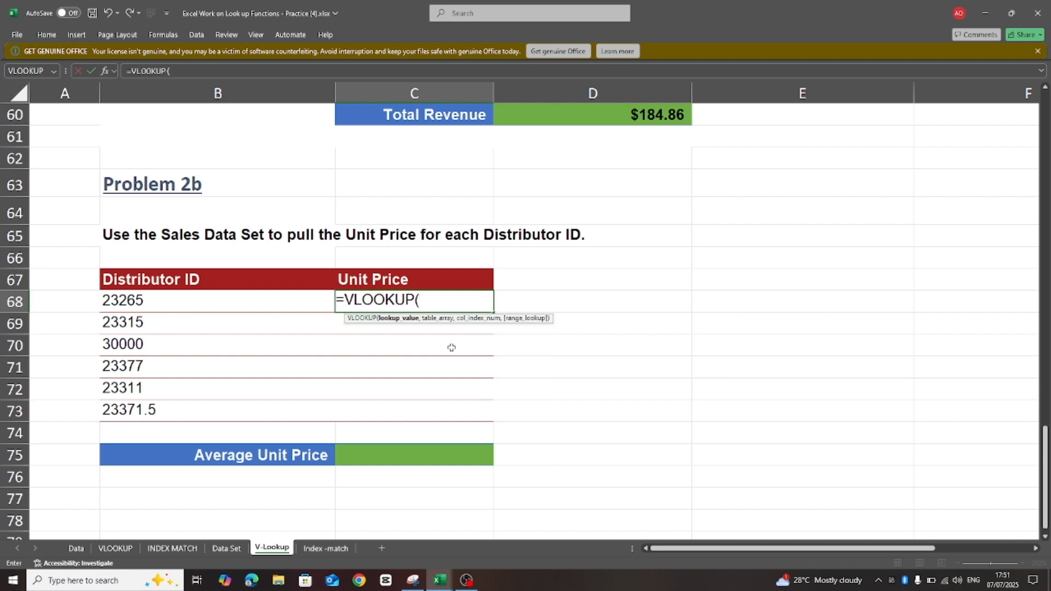
pyautogui.click(146, 301)
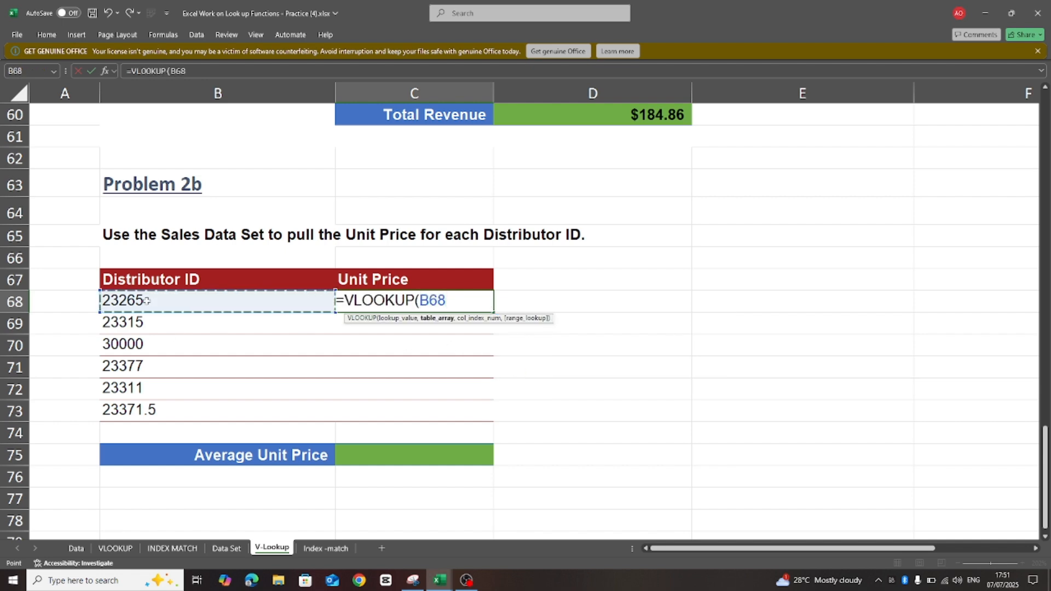
pyautogui.write(',dis')
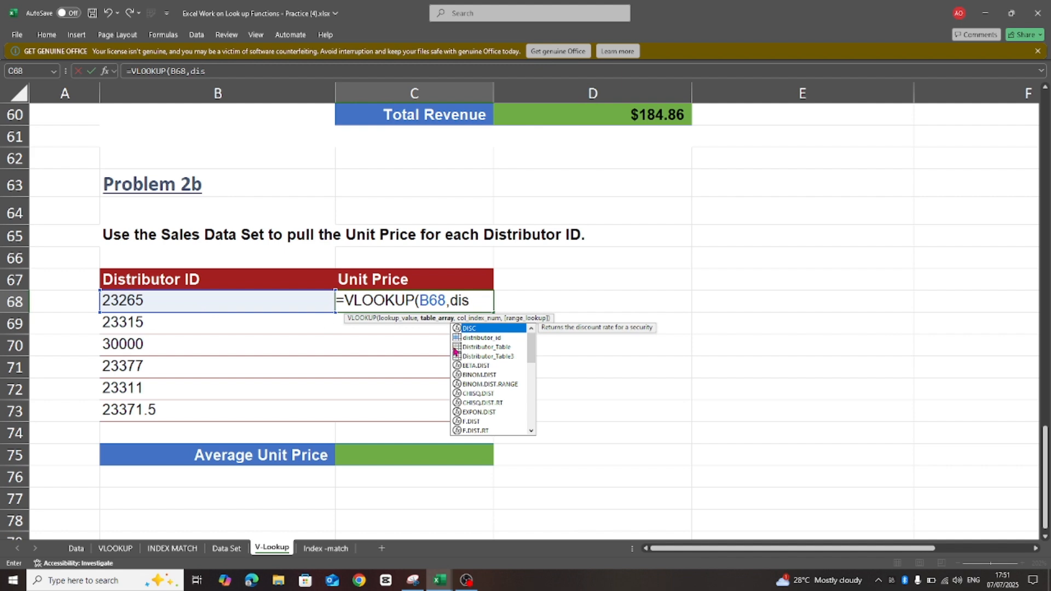
pyautogui.doubleClick(478, 355)
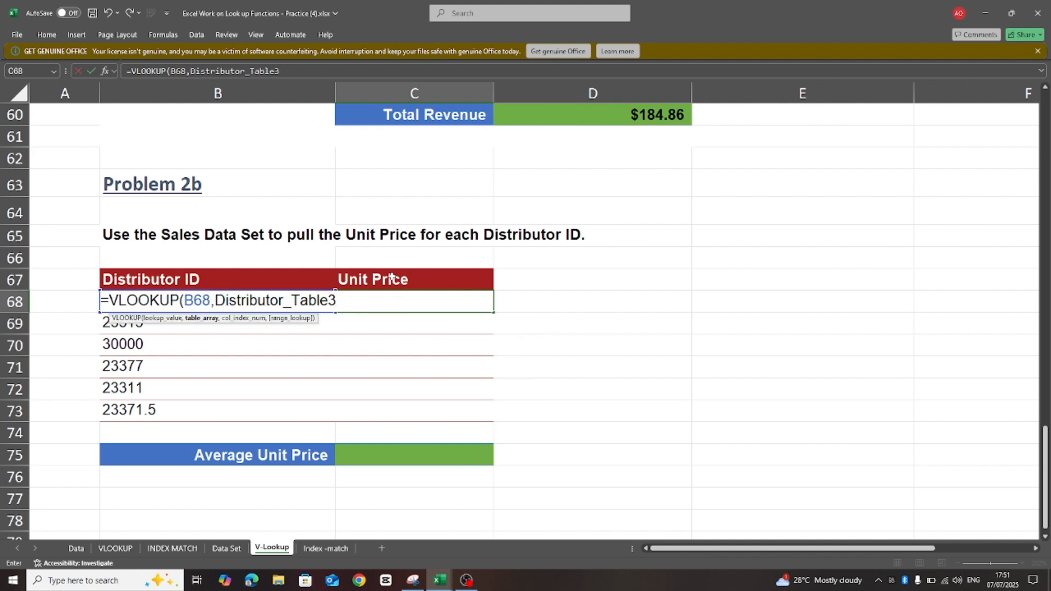
pyautogui.write(',9,0')
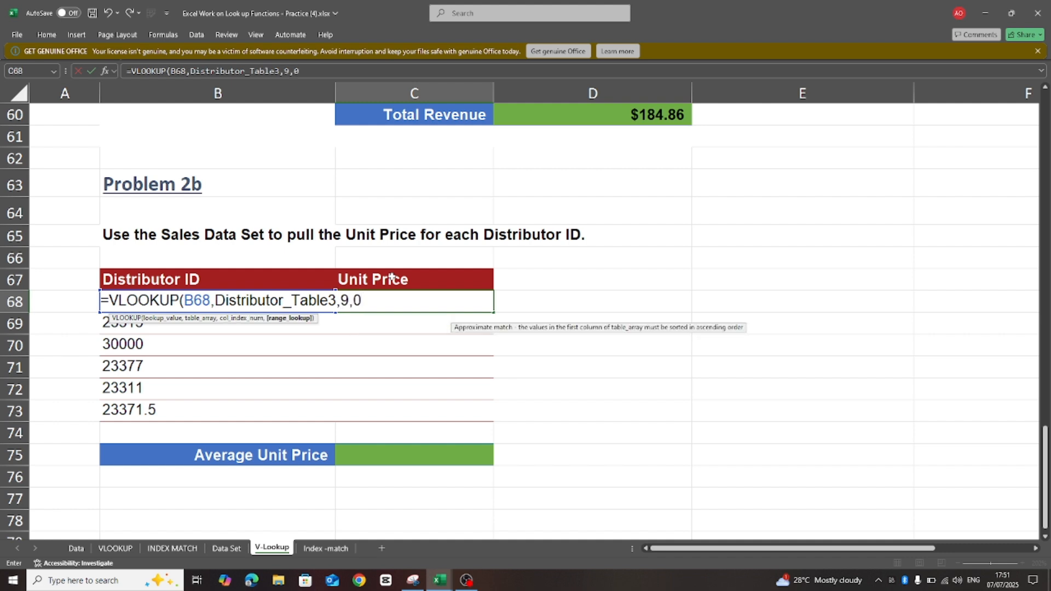
pyautogui.write(')')
pyautogui.press('Return')
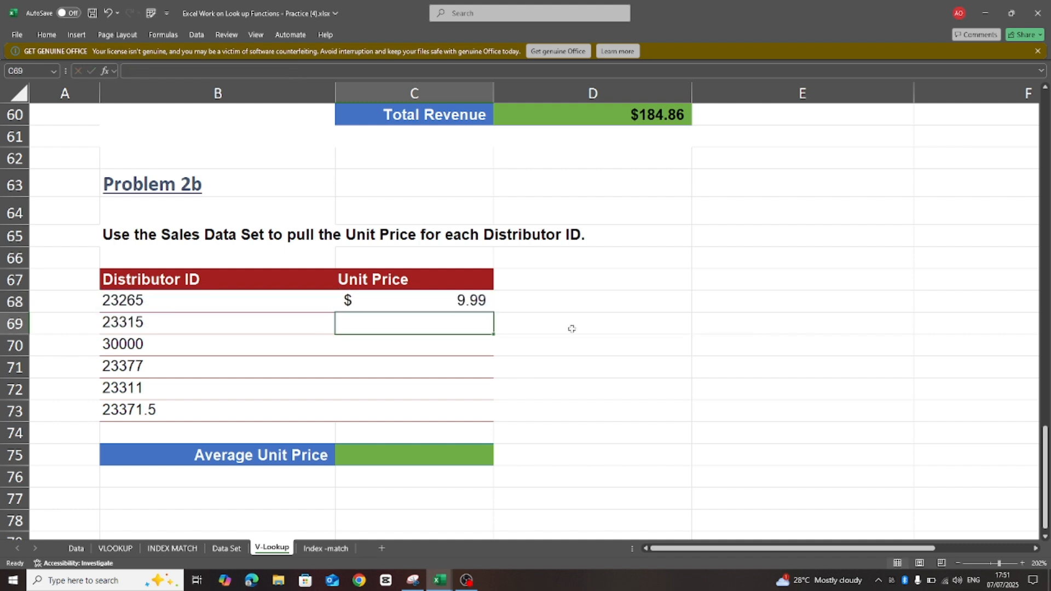
pyautogui.click(416, 308)
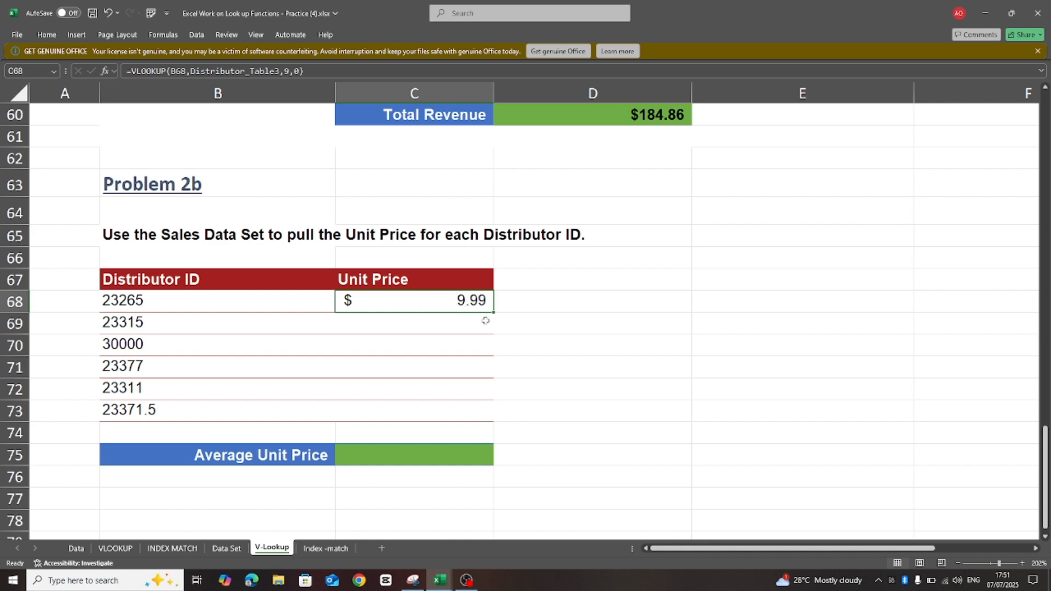
pyautogui.moveTo(493, 312); pyautogui.dragTo(498, 430)
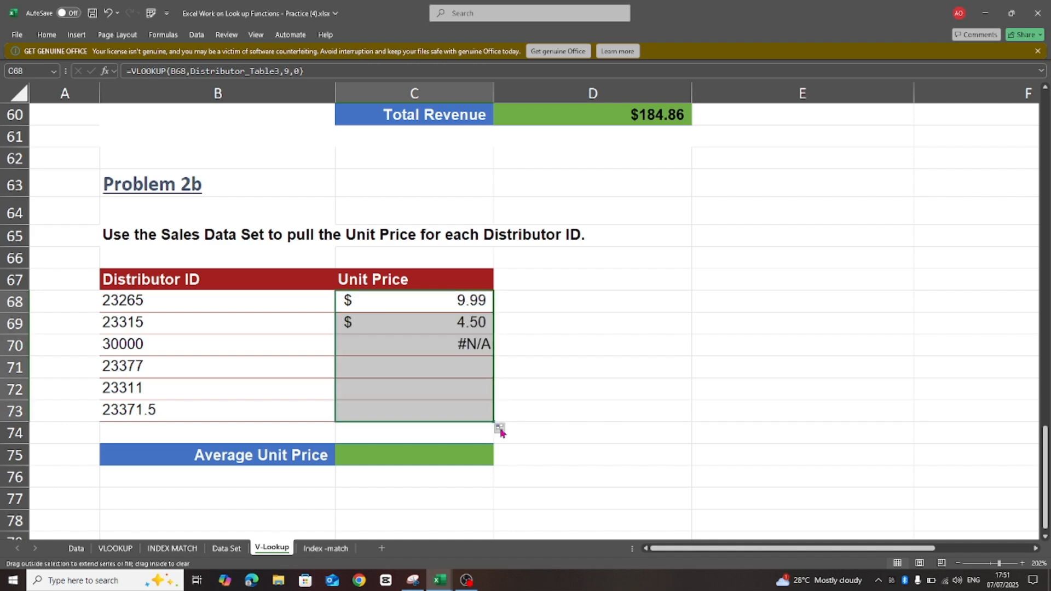
# Step: Wrap the Unit Price lookup in C73 with an error fallback: =IFERROR(VLOOKUP(B73,Distributor_Table3,9,0),"No Data")
pyautogui.click(466, 411)
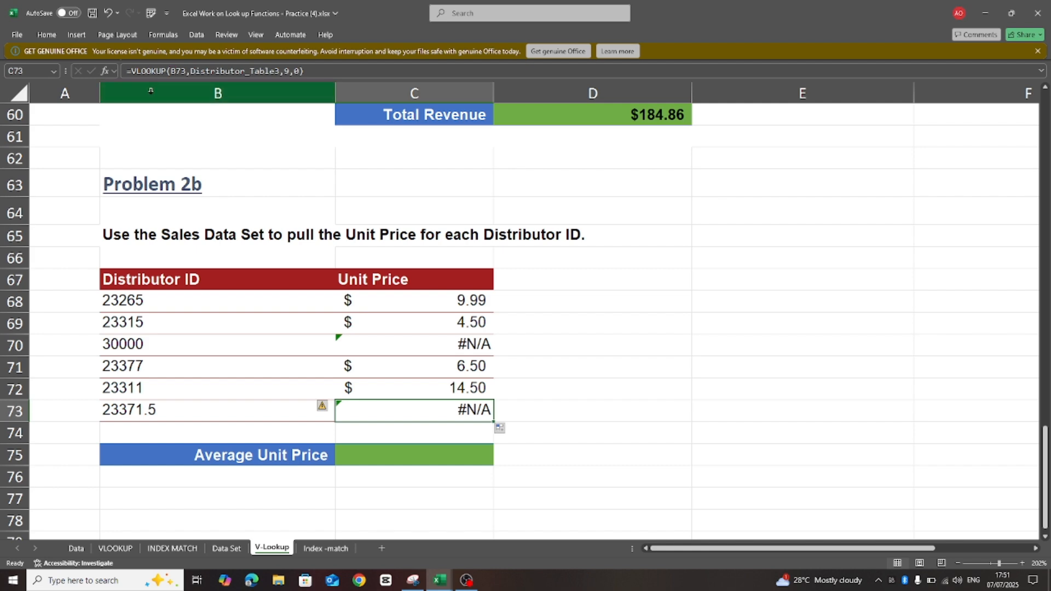
pyautogui.click(130, 71)
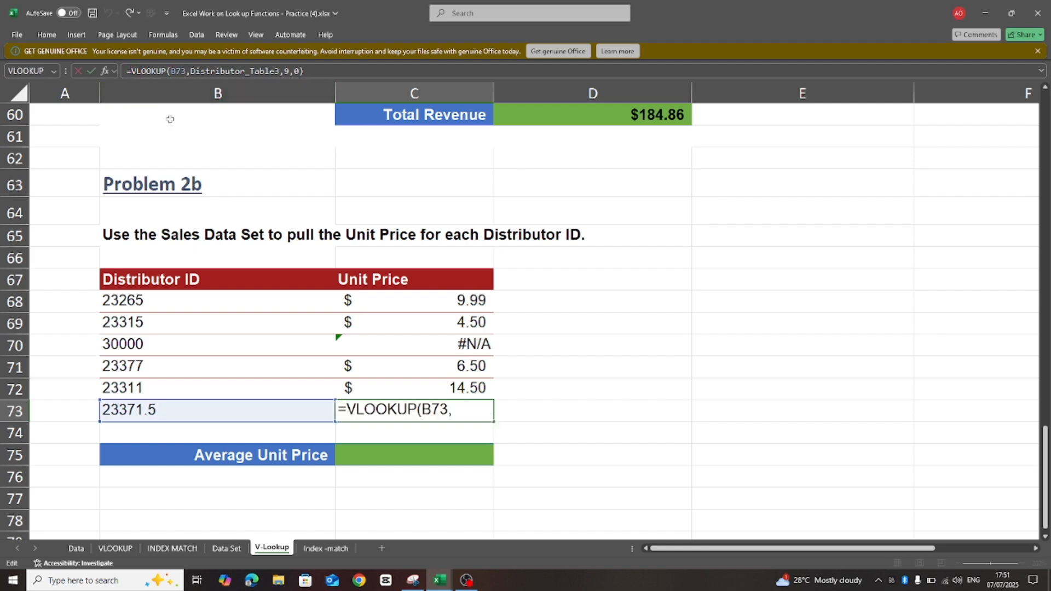
pyautogui.write('if')
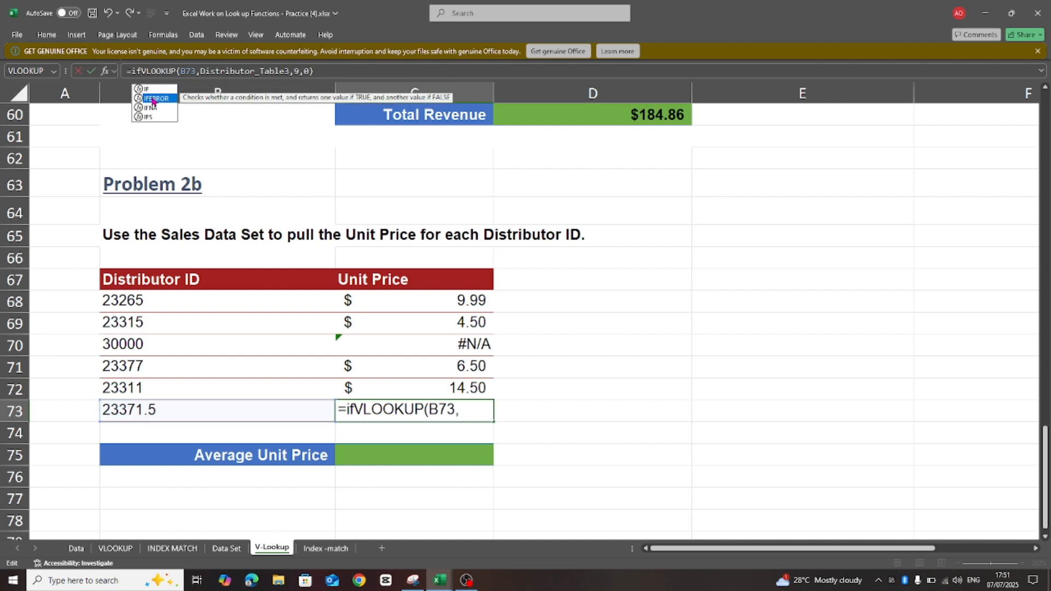
pyautogui.doubleClick(154, 101)
pyautogui.click(350, 71)
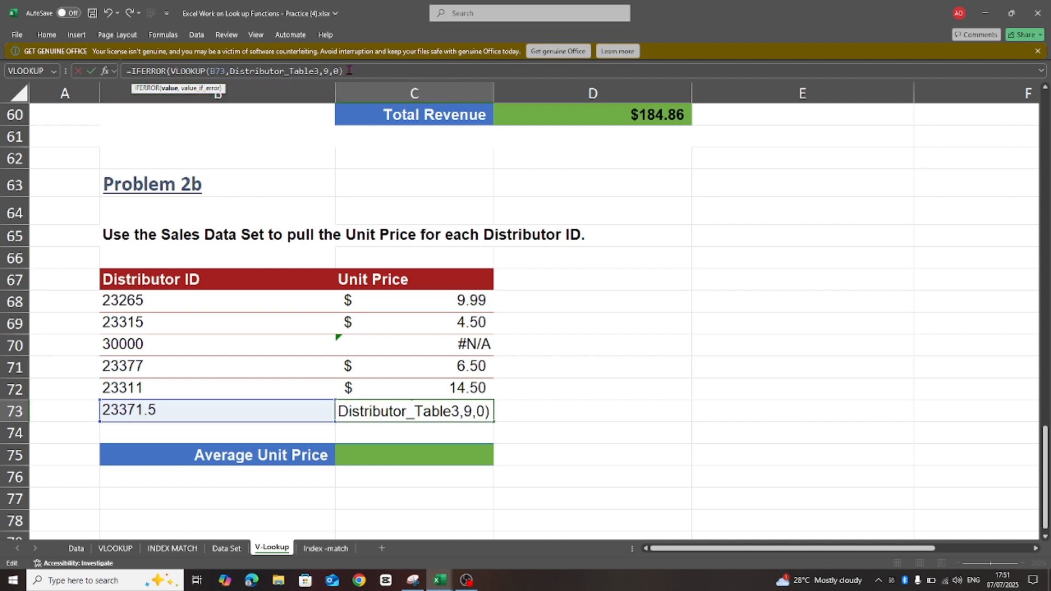
pyautogui.write(',"')
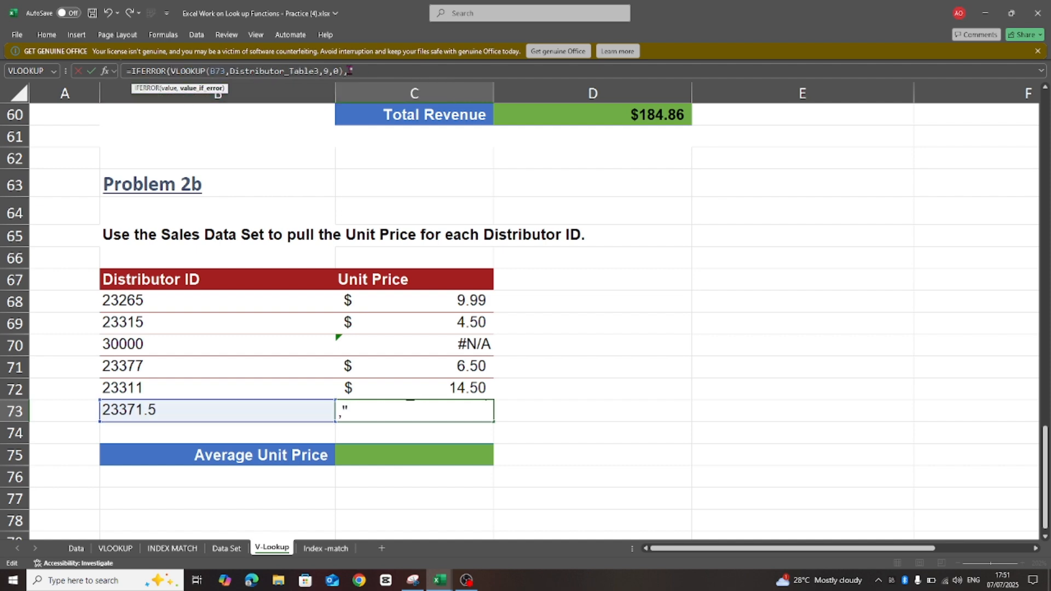
pyautogui.write('No Data")')
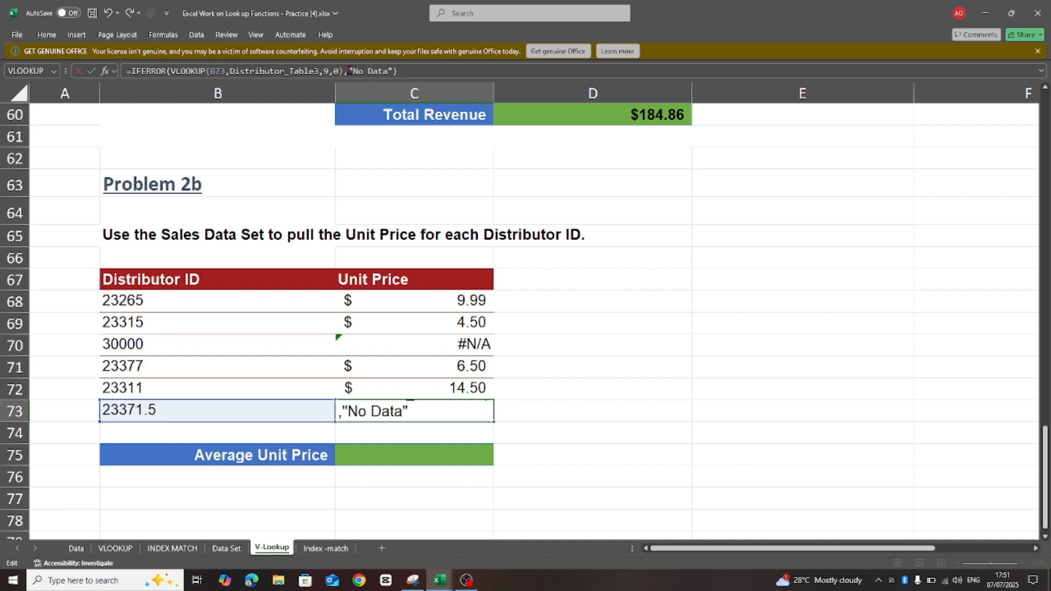
pyautogui.press('Return')
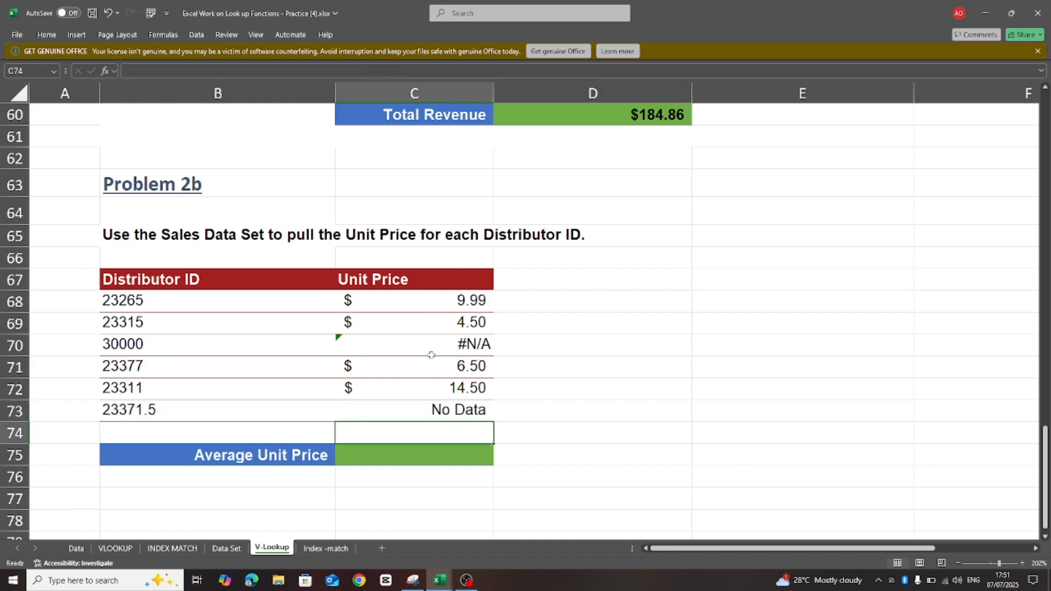
# Step: Wrap the Unit Price lookup in C70 with an error fallback: =IFERROR(VLOOKUP(B70,Distributor_Table3,9,0),"No Data")
pyautogui.click(417, 343)
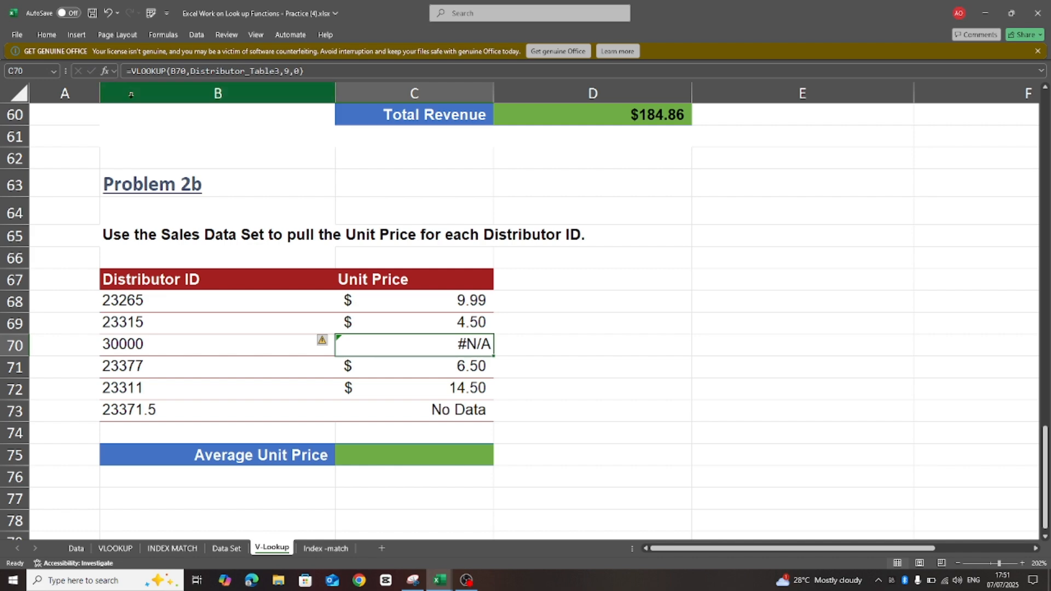
pyautogui.click(132, 71)
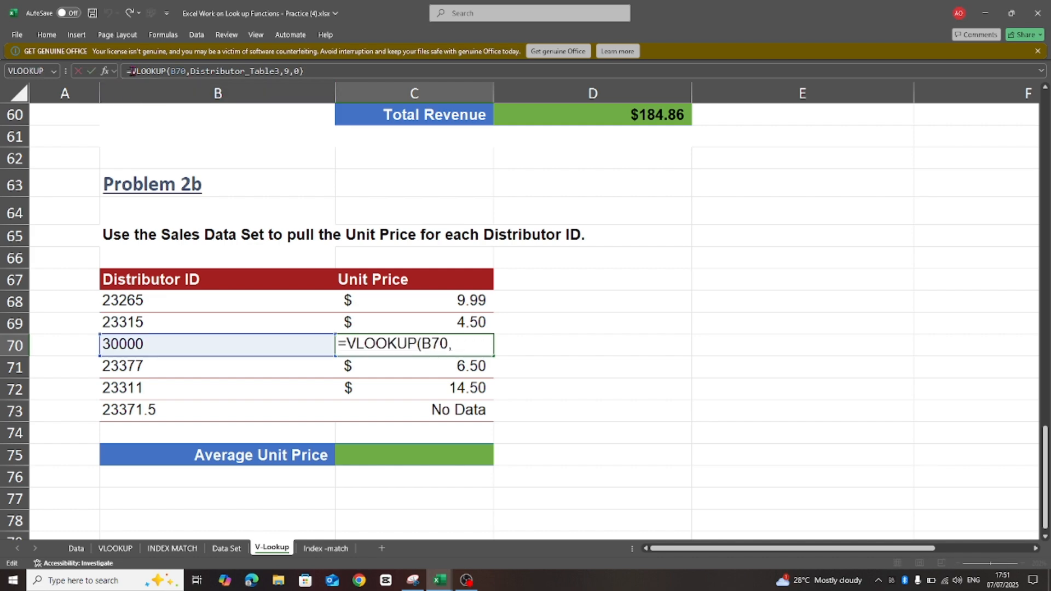
pyautogui.write('if')
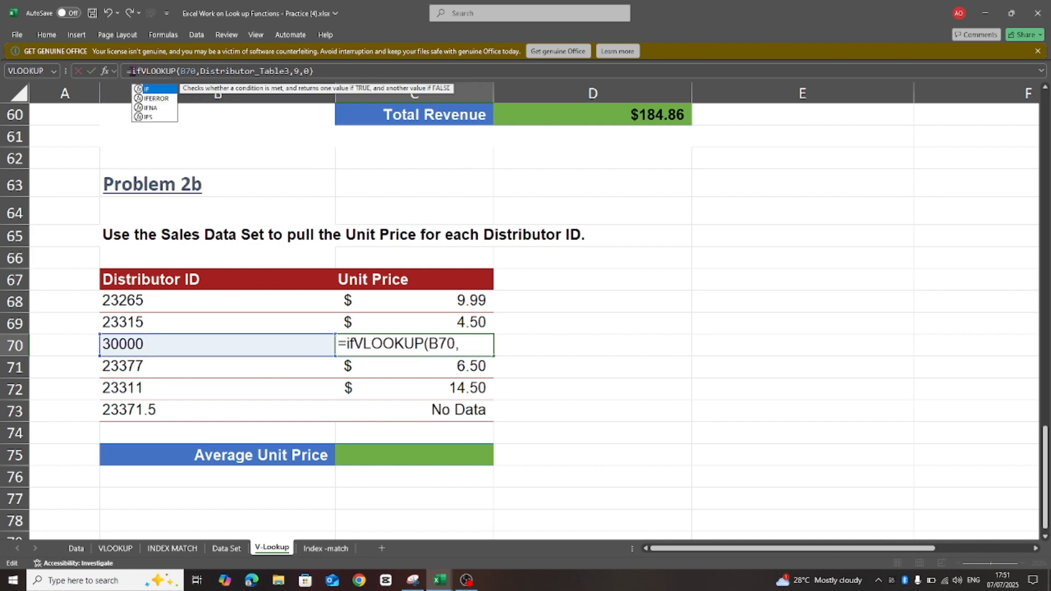
pyautogui.doubleClick(156, 100)
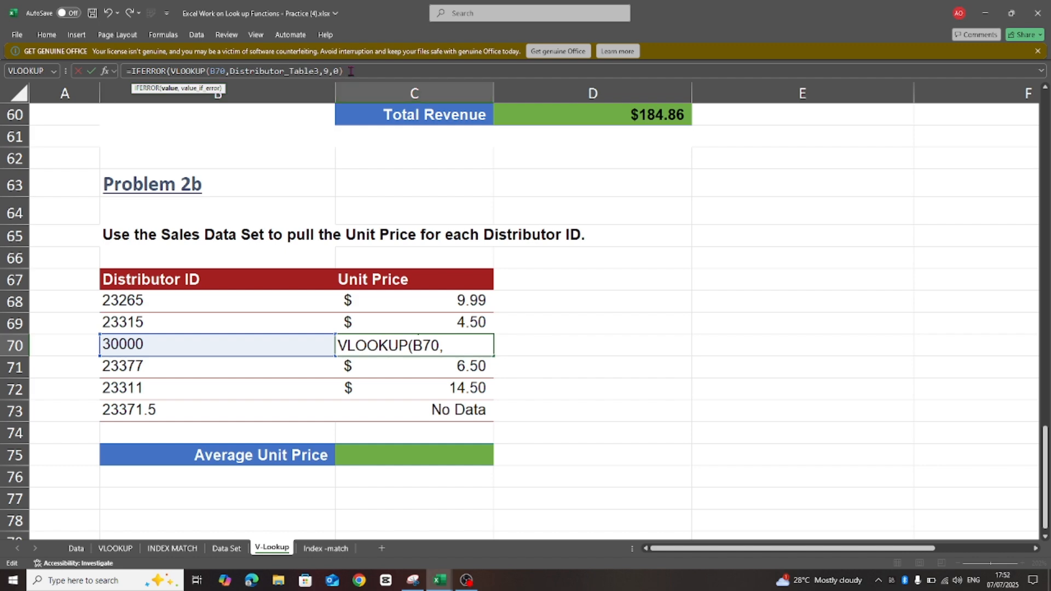
pyautogui.click(350, 71)
pyautogui.write(',"No')
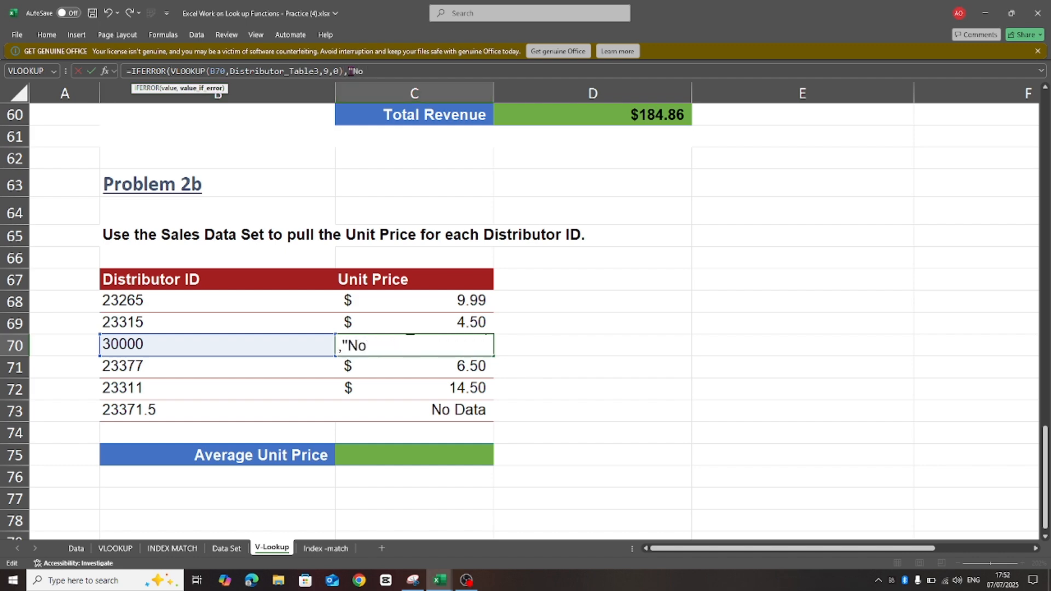
pyautogui.write(' Data")')
pyautogui.press('Return')
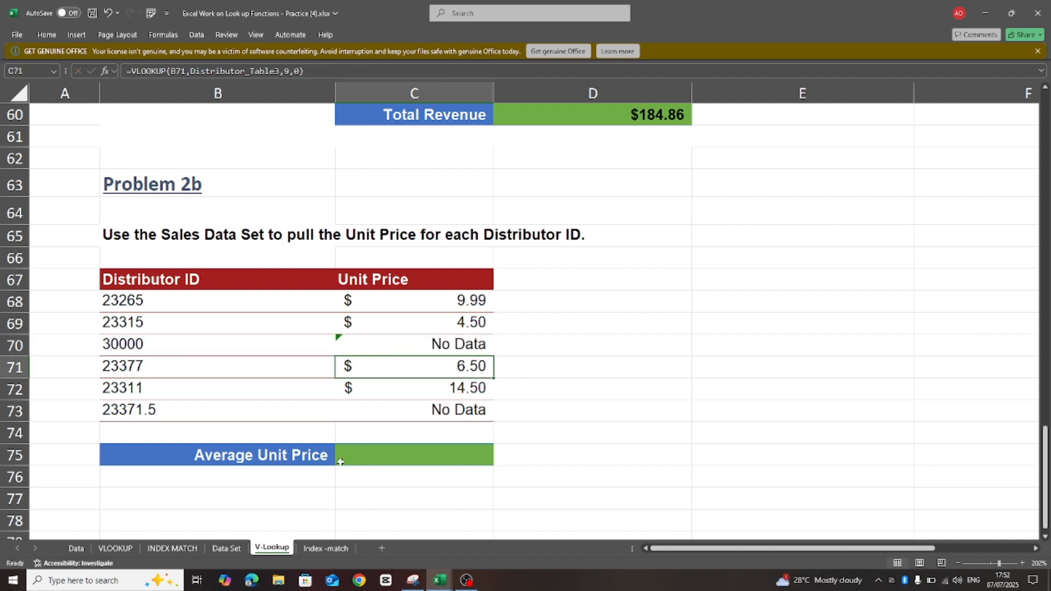
# Step: Calculate the Average Unit Price in C75 with =AVERAGE(C68:C73)
pyautogui.click(356, 450)
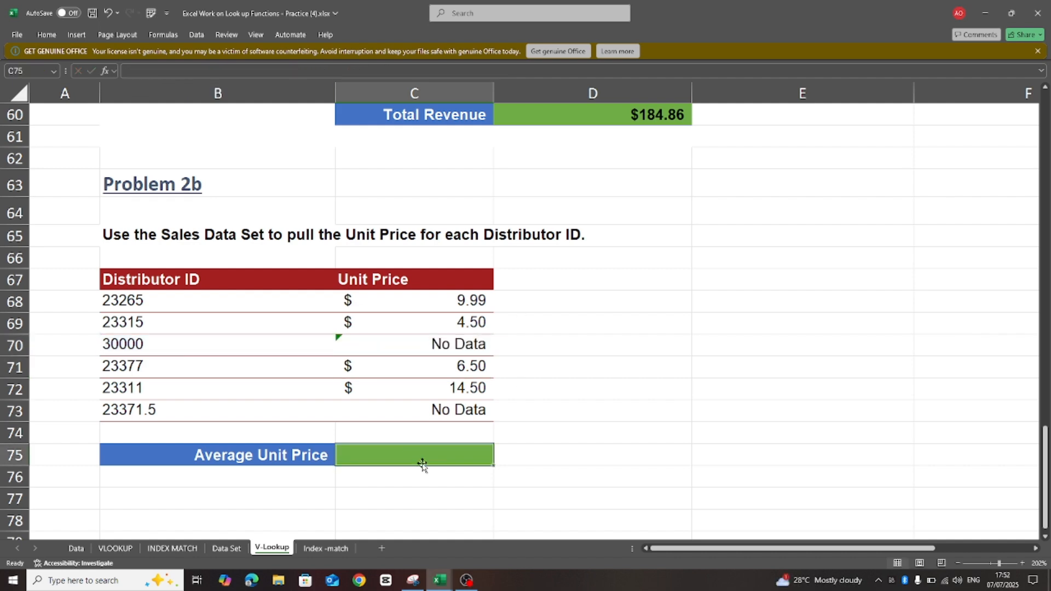
pyautogui.write('=')
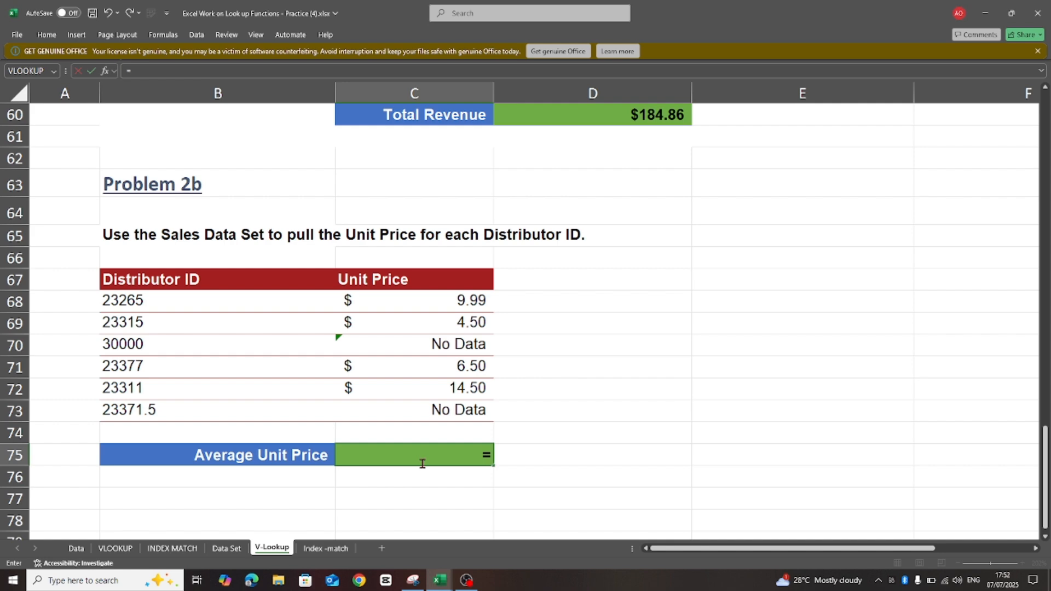
pyautogui.write('av')
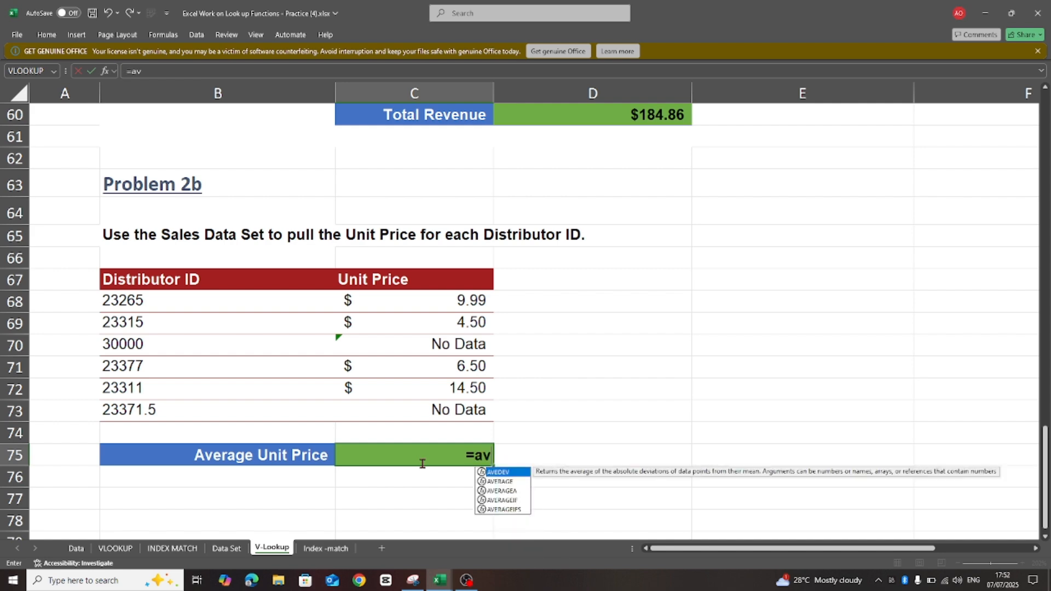
pyautogui.doubleClick(500, 482)
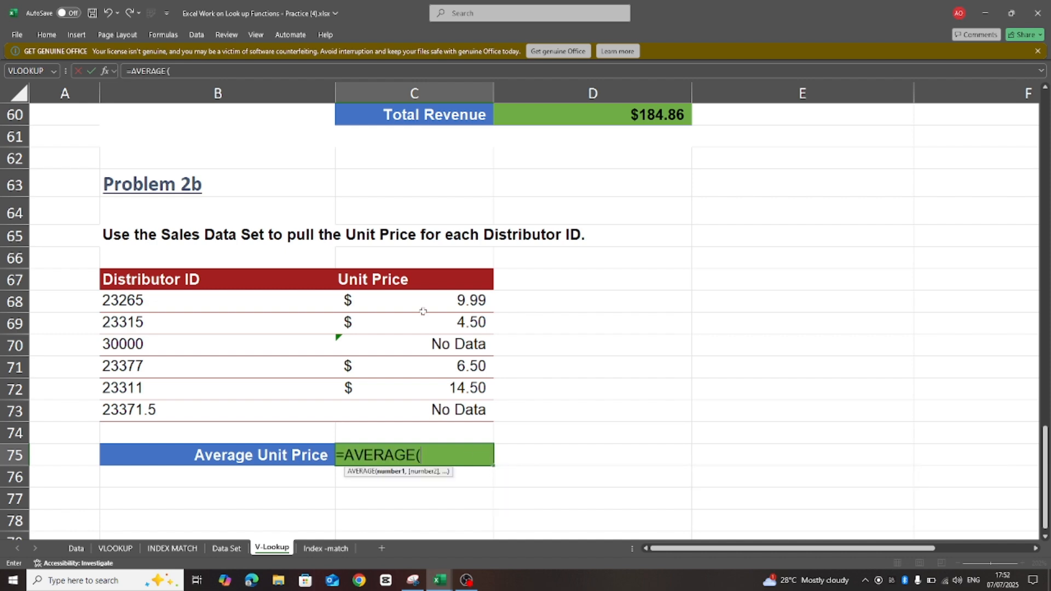
pyautogui.moveTo(425, 304); pyautogui.dragTo(437, 412)
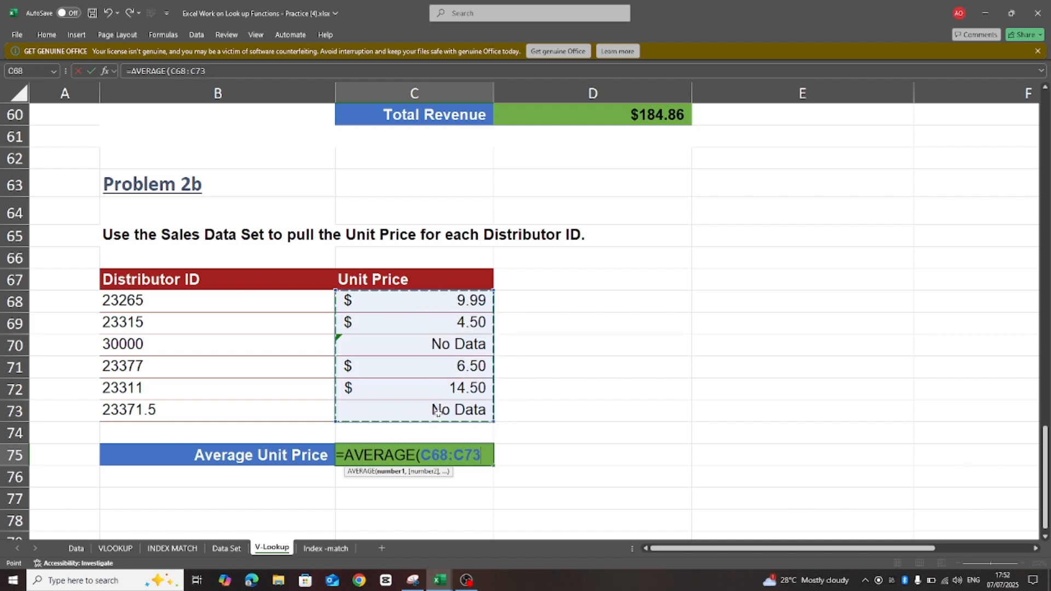
pyautogui.write(')')
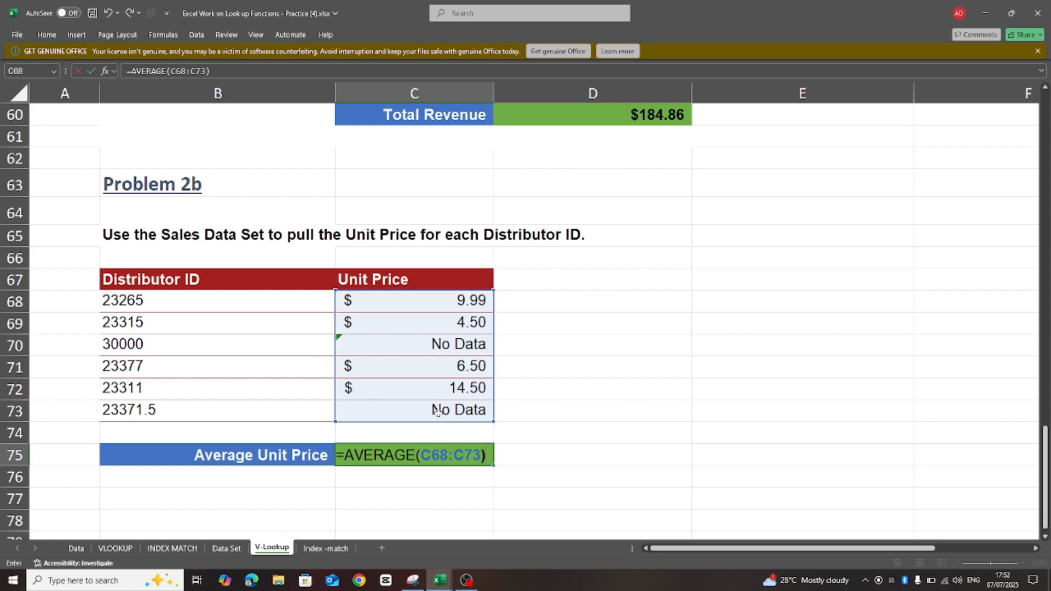
pyautogui.press('Return')
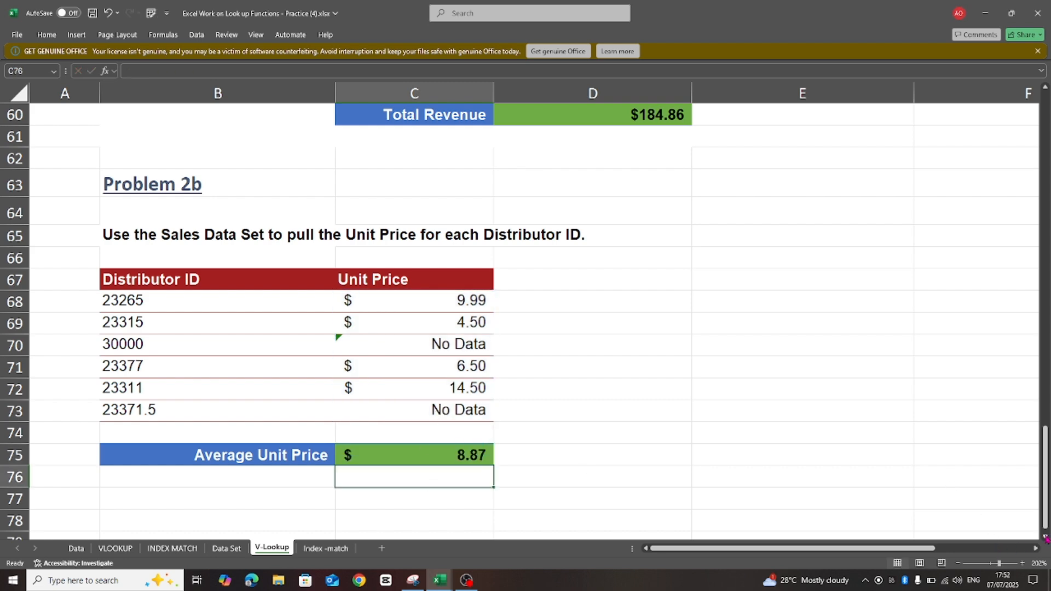
pyautogui.scroll(-3, 1047, 539)
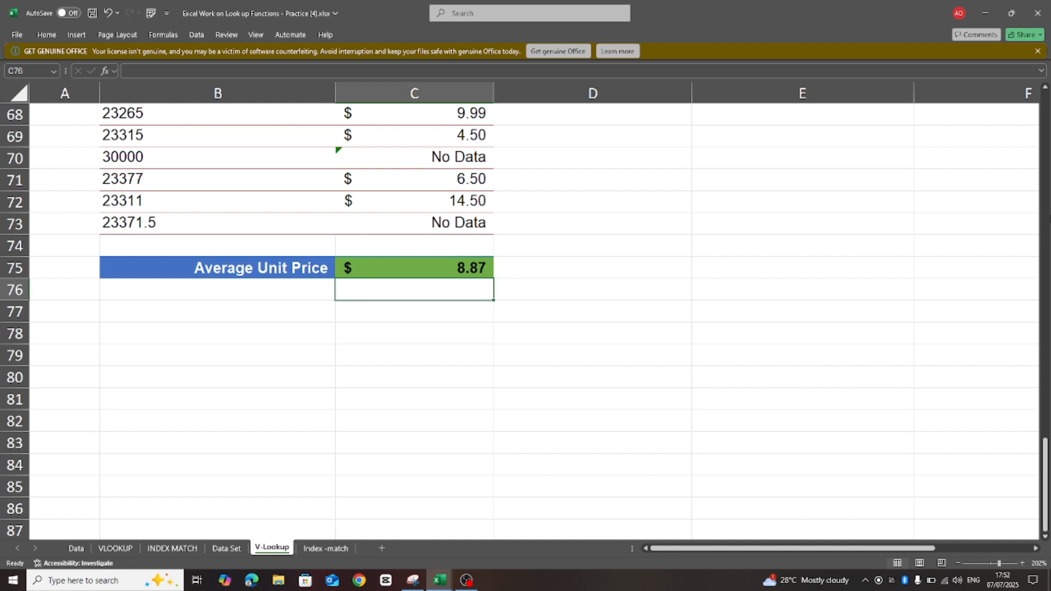
pyautogui.scroll(3, 1046, 89)
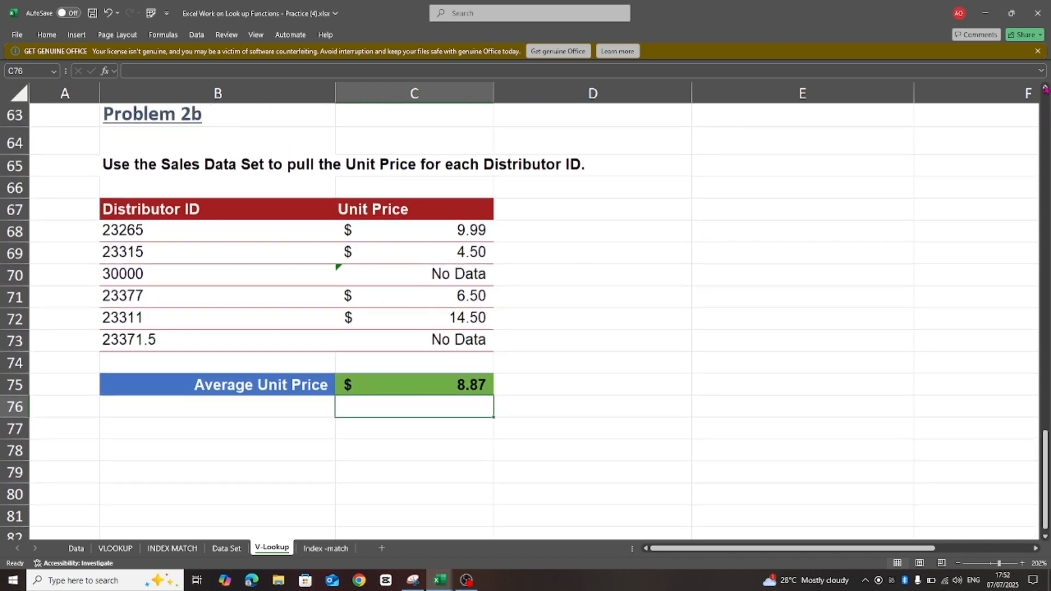
pyautogui.scroll(7, 1046, 90)
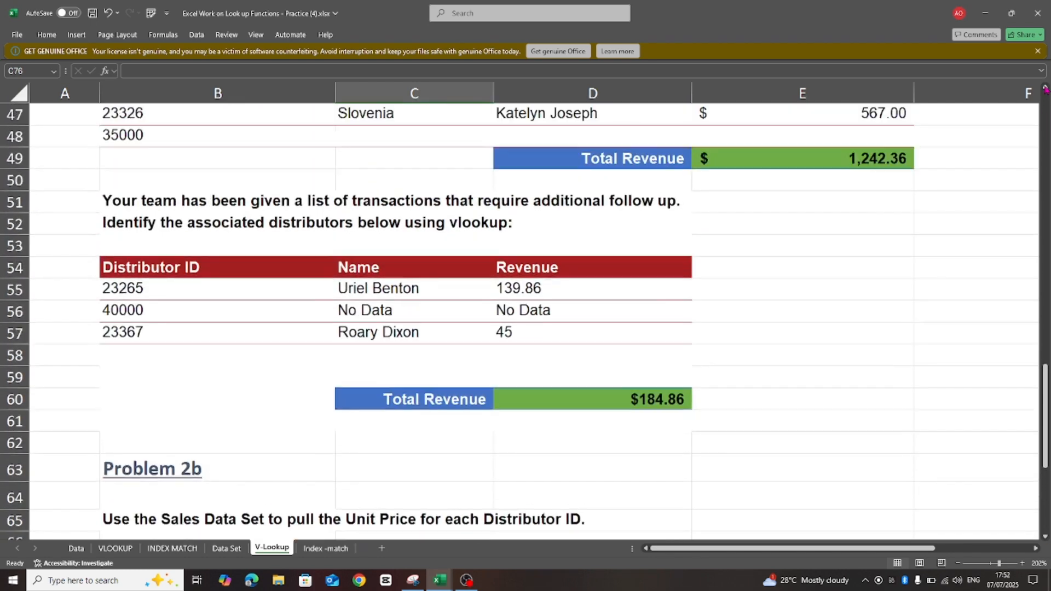
pyautogui.scroll(1, 1046, 90)
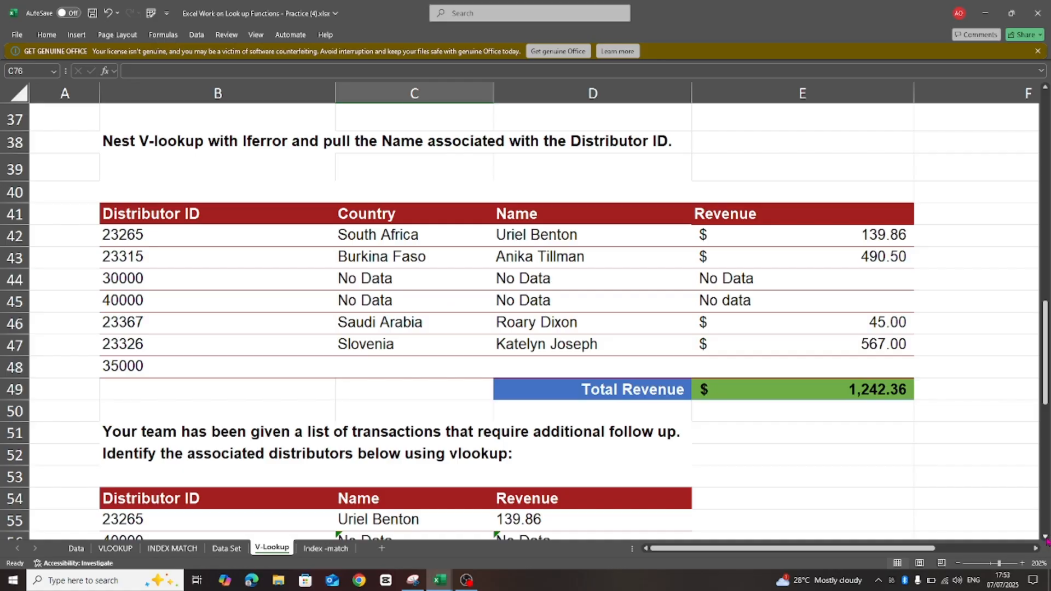
pyautogui.scroll(-7, 1047, 541)
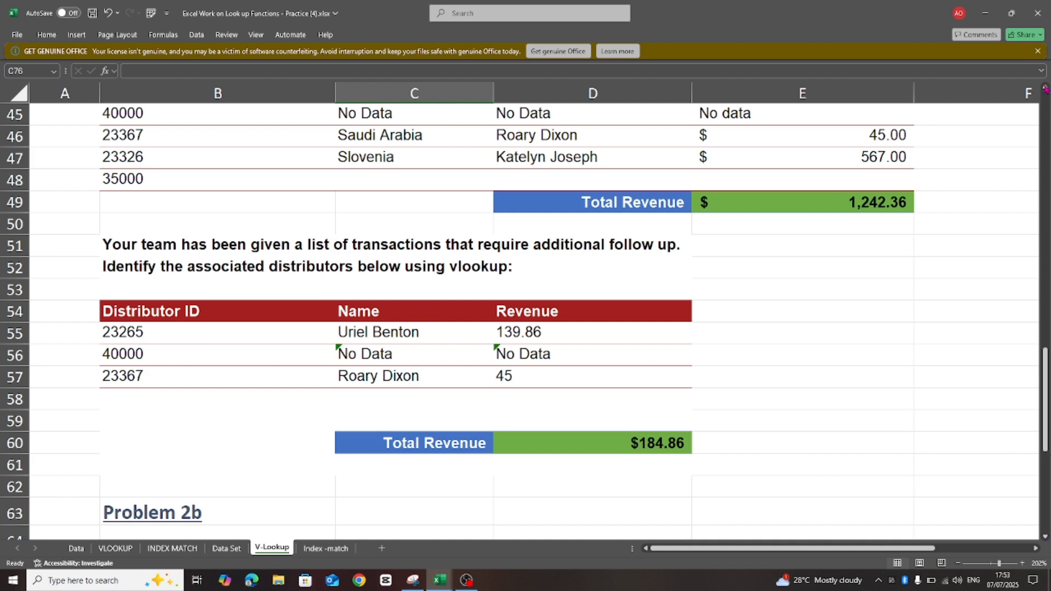
pyautogui.click(1046, 88)
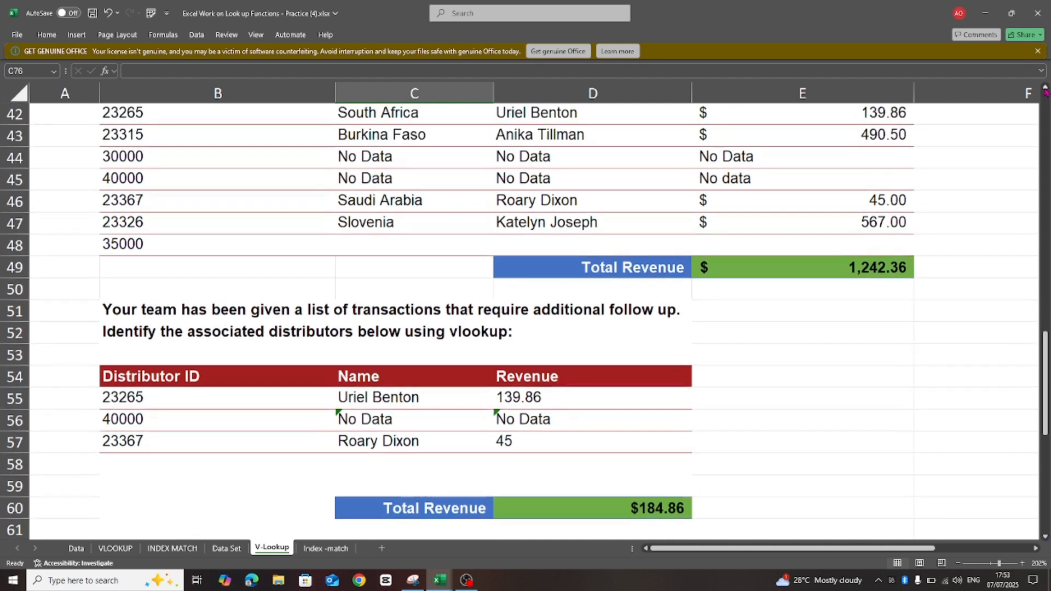
# Step: Review the completed V-Lookup practice tables from Problem 2a back up to the Problem 1b sales channel lookups
pyautogui.click(1046, 88)
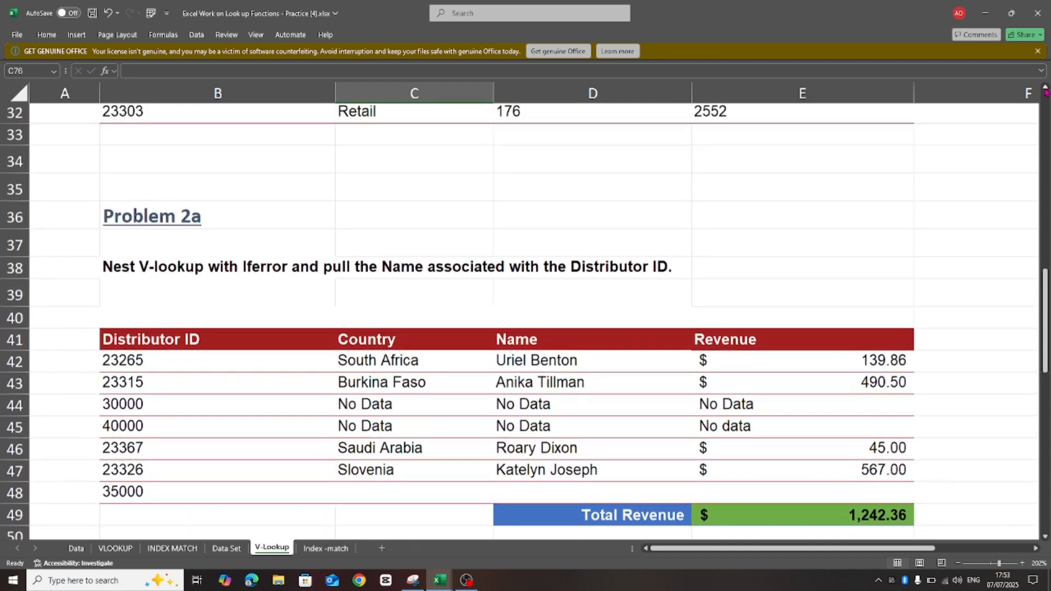
pyautogui.click(1046, 88)
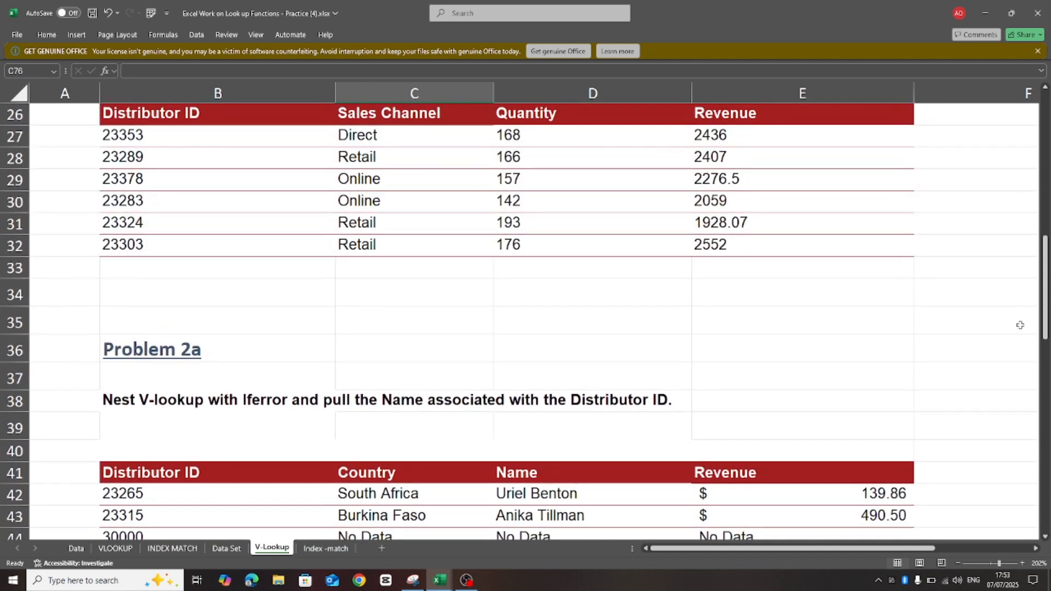
pyautogui.click(1046, 537)
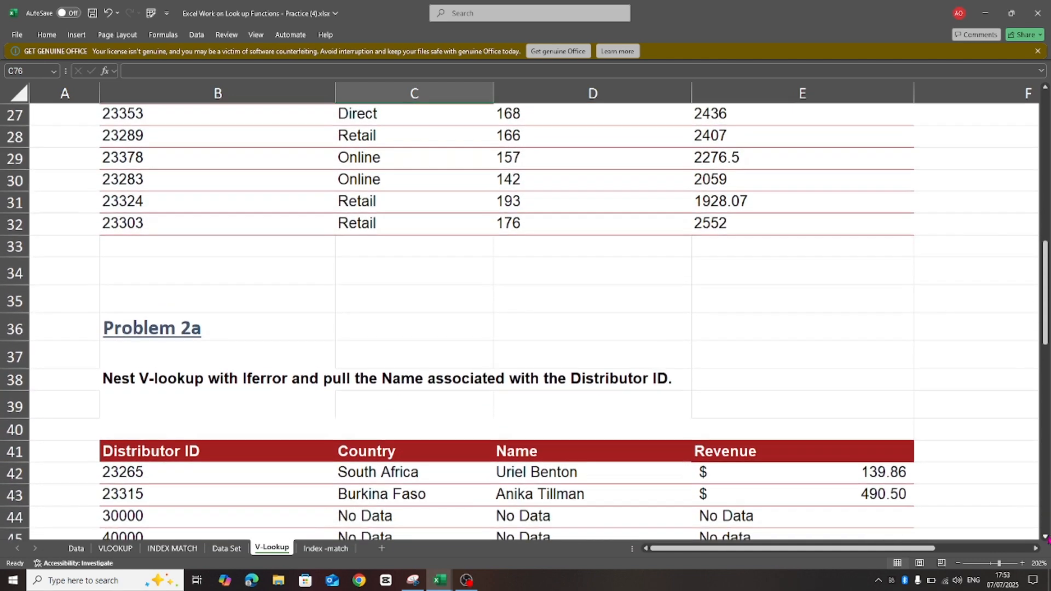
pyautogui.click(1046, 537)
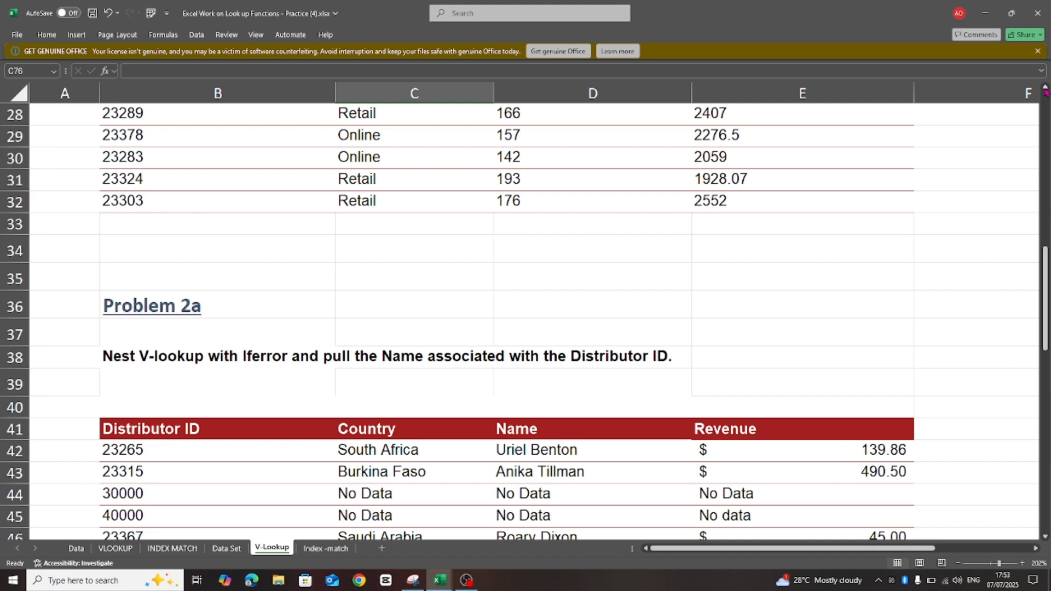
pyautogui.scroll(4, 1046, 91)
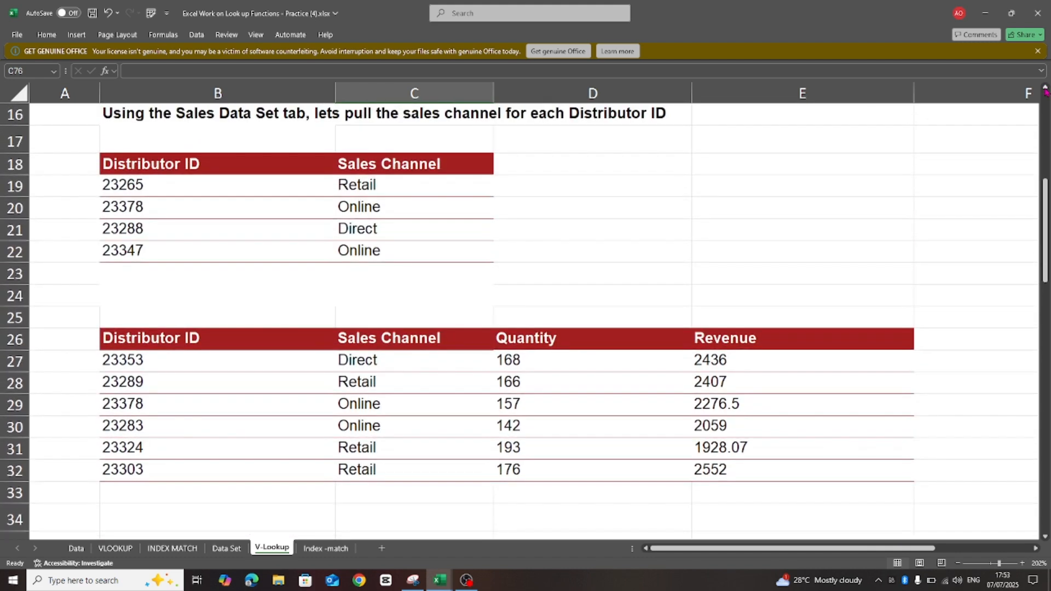
pyautogui.scroll(2, 1046, 90)
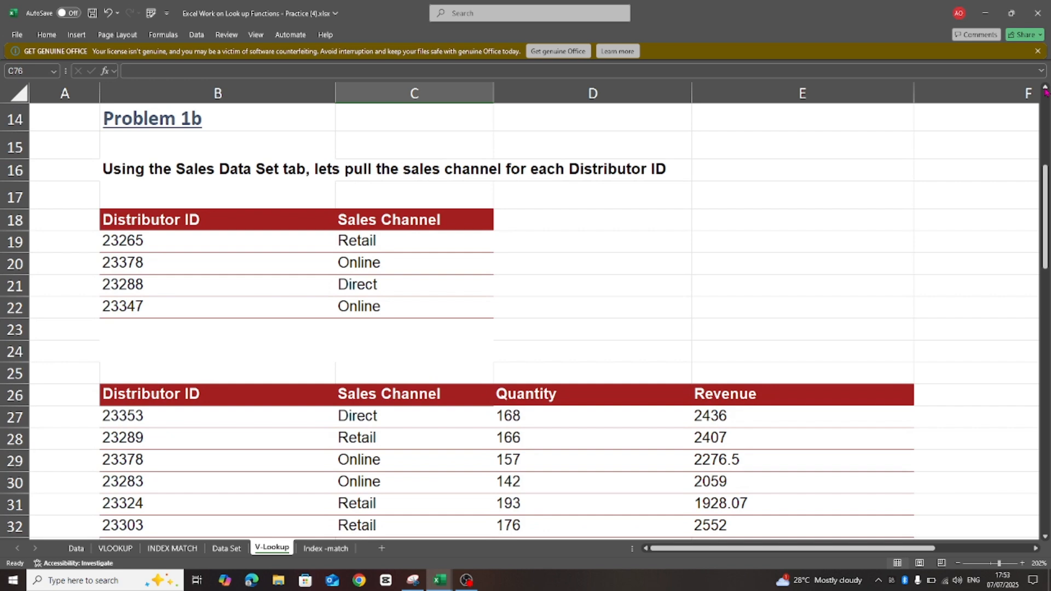
pyautogui.scroll(3, 1046, 90)
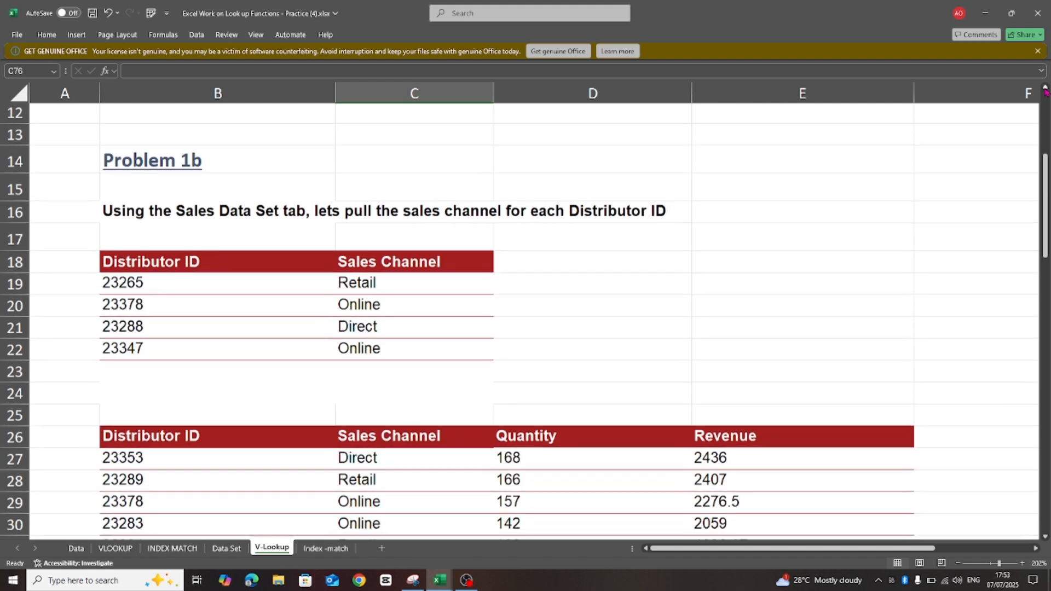